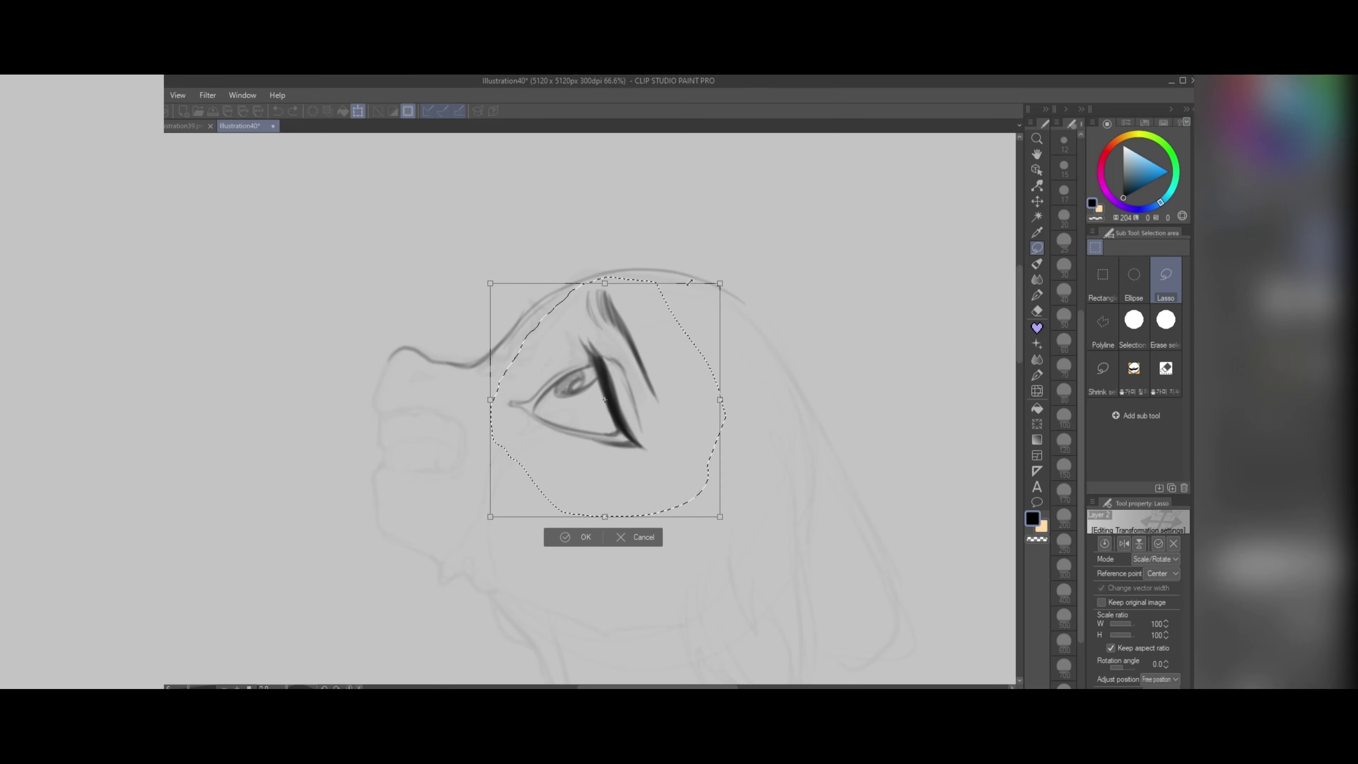
Step: Transform the selected eye and eyebrow slightly up toward the forehead profile, apply it and clear the selection
{"action": "left_click_drag", "start_coordinate": [593, 405], "coordinate": [581, 391]}
{"action": "left_click_drag", "start_coordinate": [709, 306], "coordinate": [707, 300]}
{"action": "left_click_drag", "start_coordinate": [582, 389], "coordinate": [587, 384]}
{"action": "key", "text": "Return"}
{"action": "key", "text": "ctrl+d"}
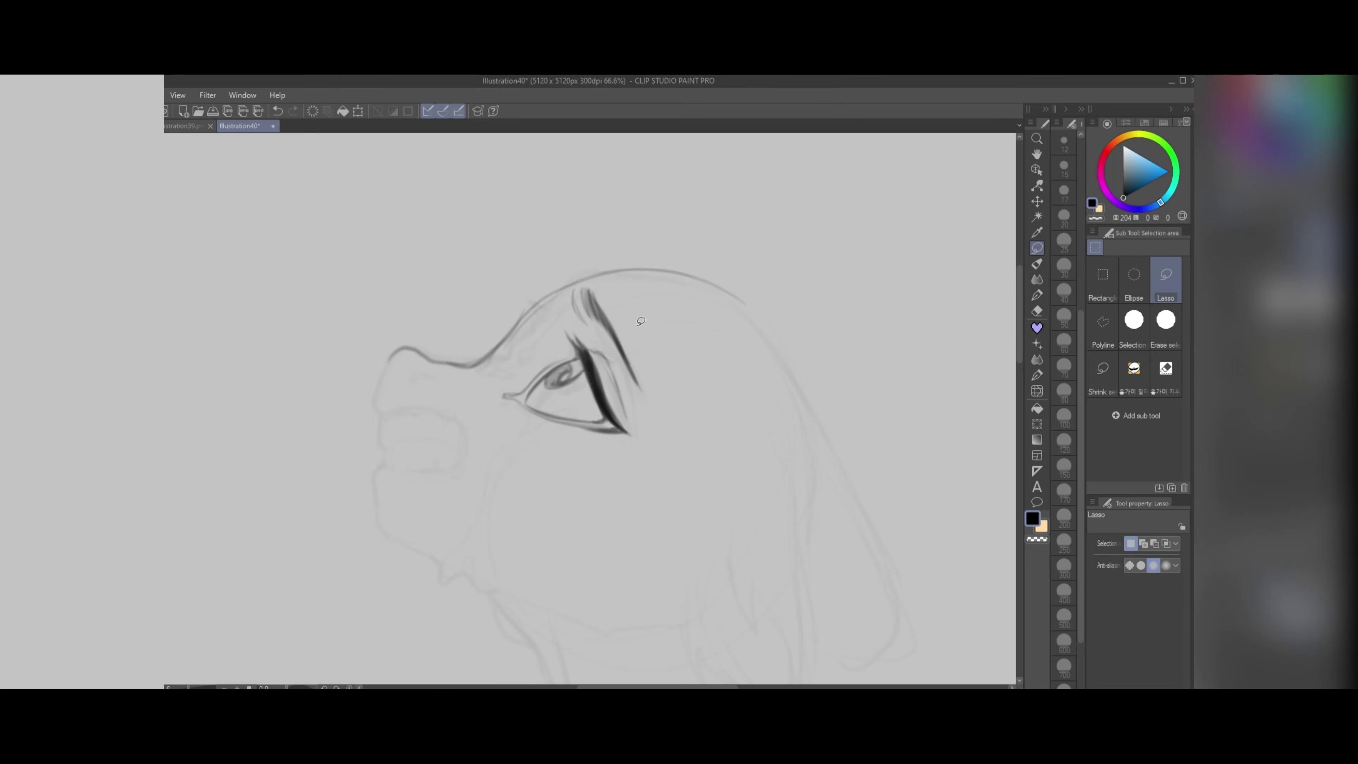
Step: Lasso only the eyebrow and move it slightly down, closer to the eye
{"action": "scroll", "coordinate": [640, 326], "scroll_direction": "up", "scroll_amount": 1}
{"action": "mouse_move", "coordinate": [704, 448]}
{"action": "left_mouse_down"}
{"action": "mouse_move", "coordinate": [536, 274]}
{"action": "mouse_move", "coordinate": [626, 416]}
{"action": "left_mouse_up"}
{"action": "key", "text": "ctrl+d"}
{"action": "left_click_drag", "start_coordinate": [556, 324], "coordinate": [641, 439]}
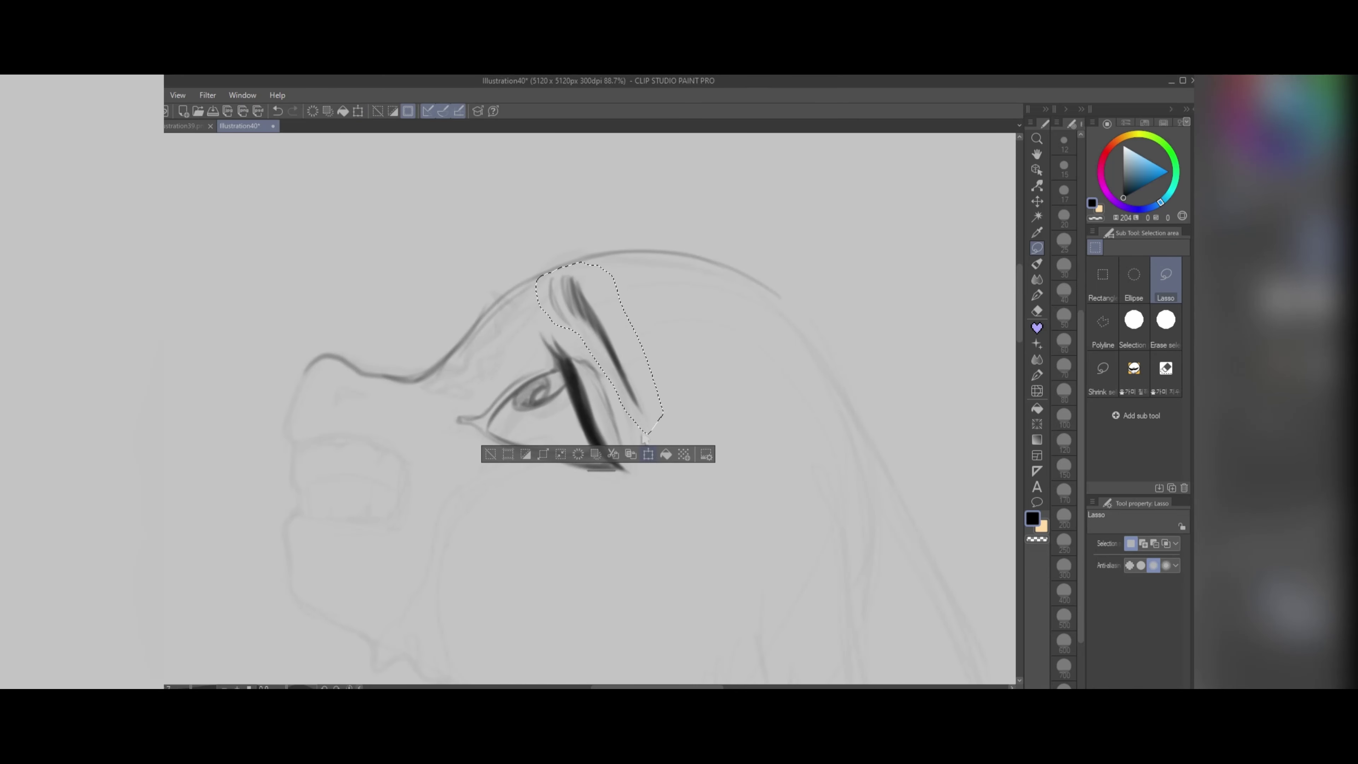
{"action": "left_click", "coordinate": [647, 454]}
{"action": "left_click_drag", "start_coordinate": [600, 350], "coordinate": [610, 370]}
{"action": "left_click", "coordinate": [587, 485]}
{"action": "key", "text": "ctrl+d"}
{"action": "scroll", "coordinate": [623, 273], "scroll_direction": "down", "scroll_amount": 4}
{"action": "scroll", "coordinate": [623, 274], "scroll_direction": "up", "scroll_amount": 2}
{"action": "left_click", "coordinate": [278, 111]}
{"action": "key", "text": "ctrl+d"}
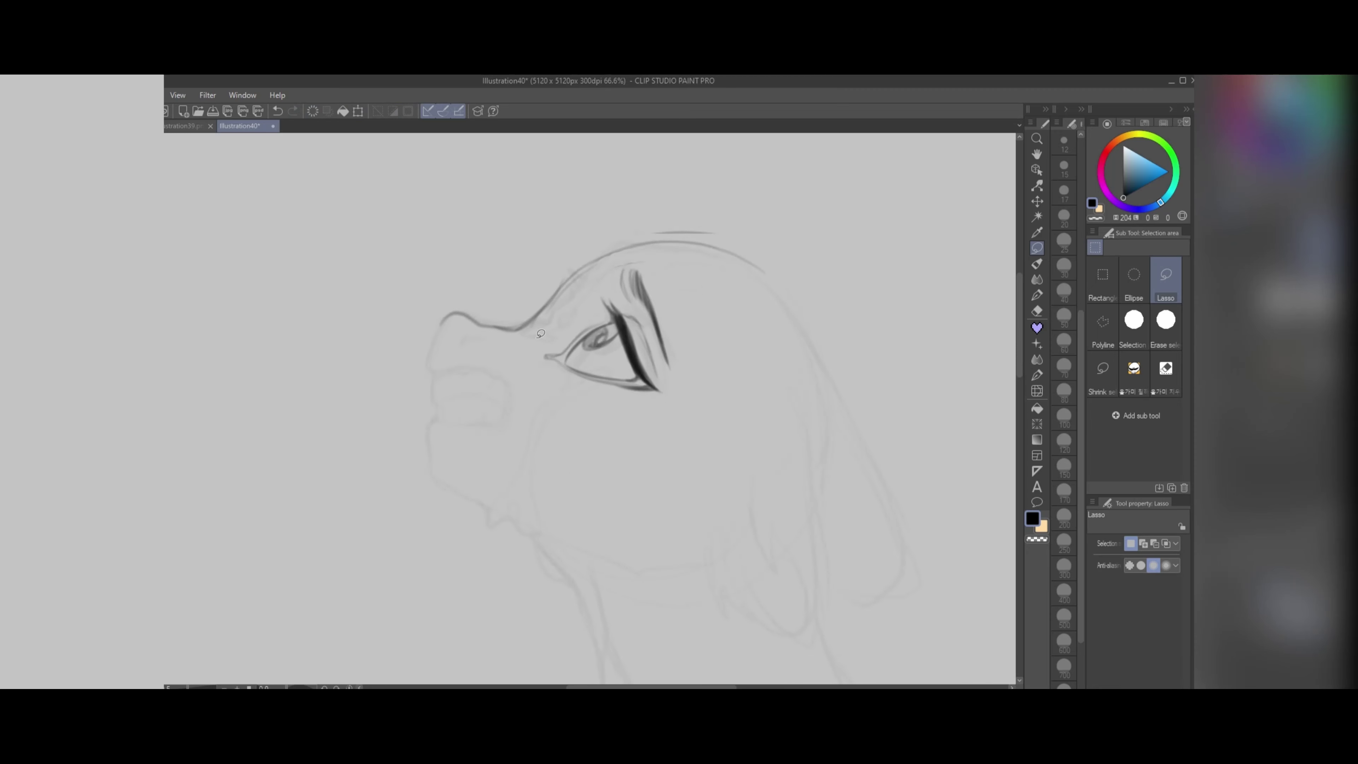
Step: Redraw the forehead and head contour and add the nostril using the Round mixing brush at size 20
{"action": "scroll", "coordinate": [585, 212], "scroll_direction": "up", "scroll_amount": 2}
{"action": "key", "text": "e"}
{"action": "key", "text": "b"}
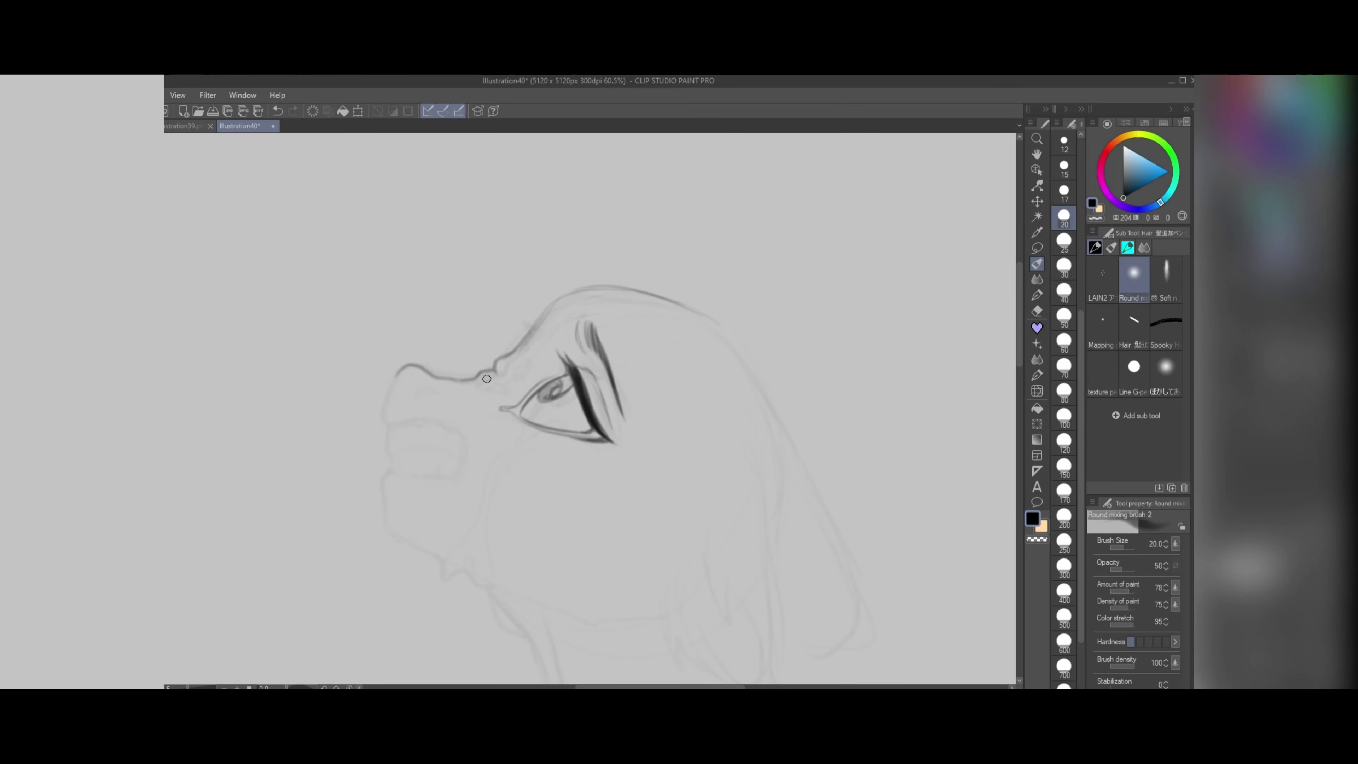
{"action": "scroll", "coordinate": [503, 381], "scroll_direction": "down", "scroll_amount": 1}
{"action": "left_click", "coordinate": [278, 111]}
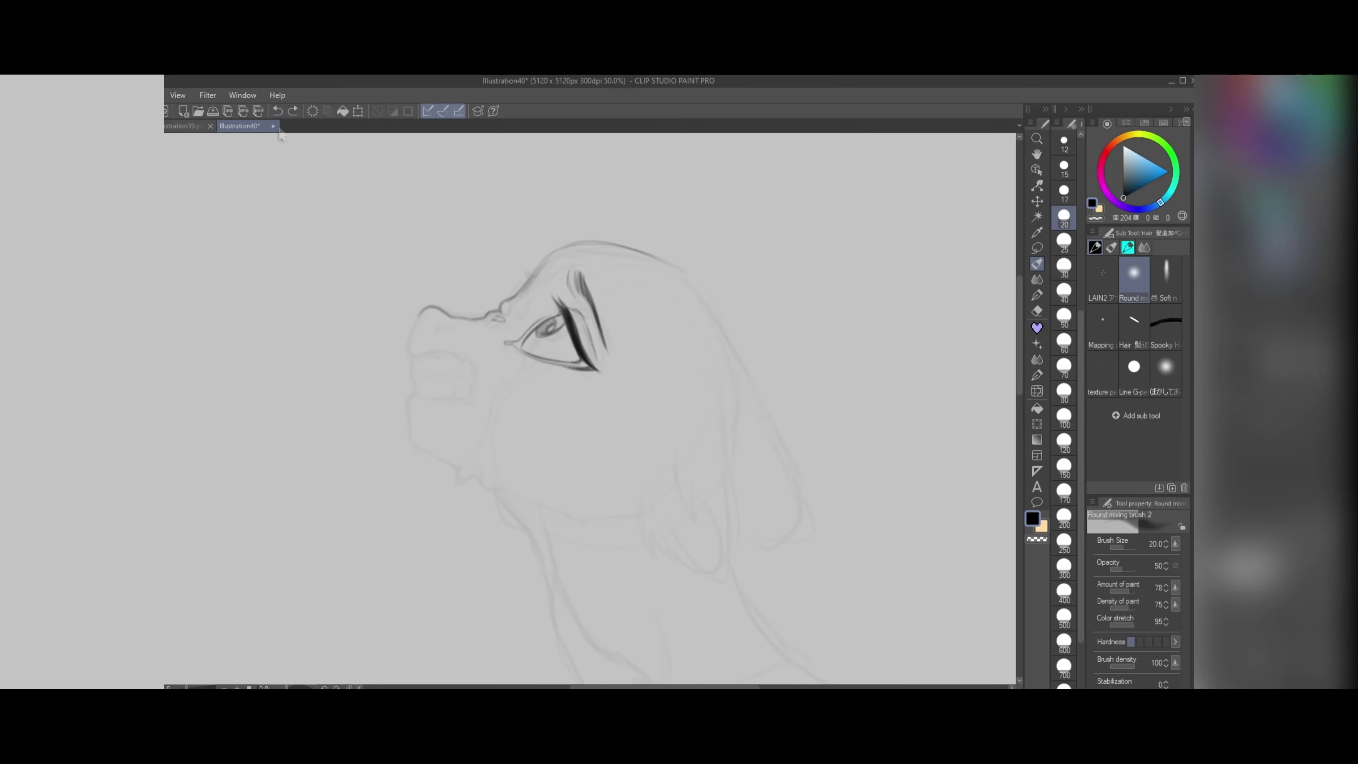
{"action": "scroll", "coordinate": [420, 269], "scroll_direction": "up", "scroll_amount": 1}
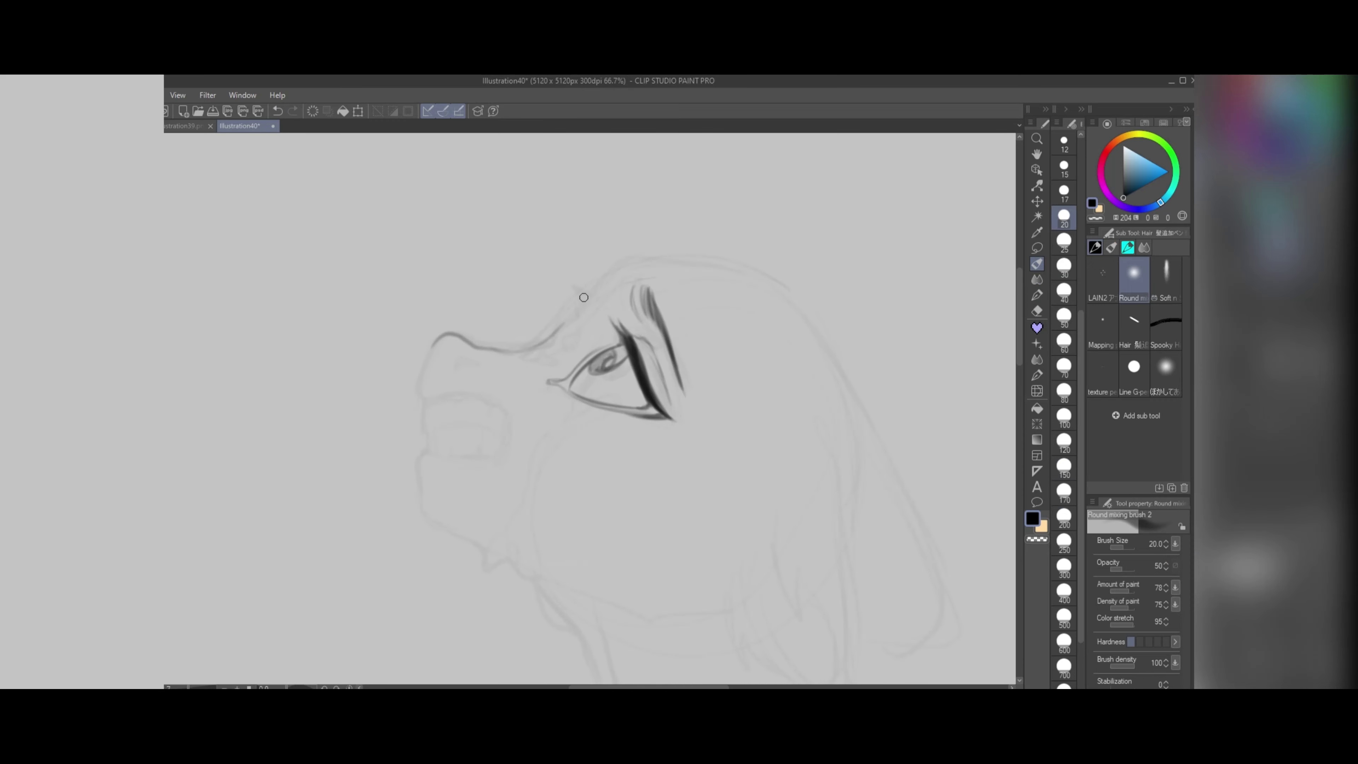
{"action": "mouse_move", "coordinate": [747, 255]}
{"action": "left_mouse_down"}
{"action": "mouse_move", "coordinate": [809, 295]}
{"action": "mouse_move", "coordinate": [885, 455]}
{"action": "left_mouse_up"}
{"action": "scroll", "coordinate": [346, 463], "scroll_direction": "up", "scroll_amount": 1}
{"action": "left_click_drag", "start_coordinate": [497, 321], "coordinate": [537, 309]}
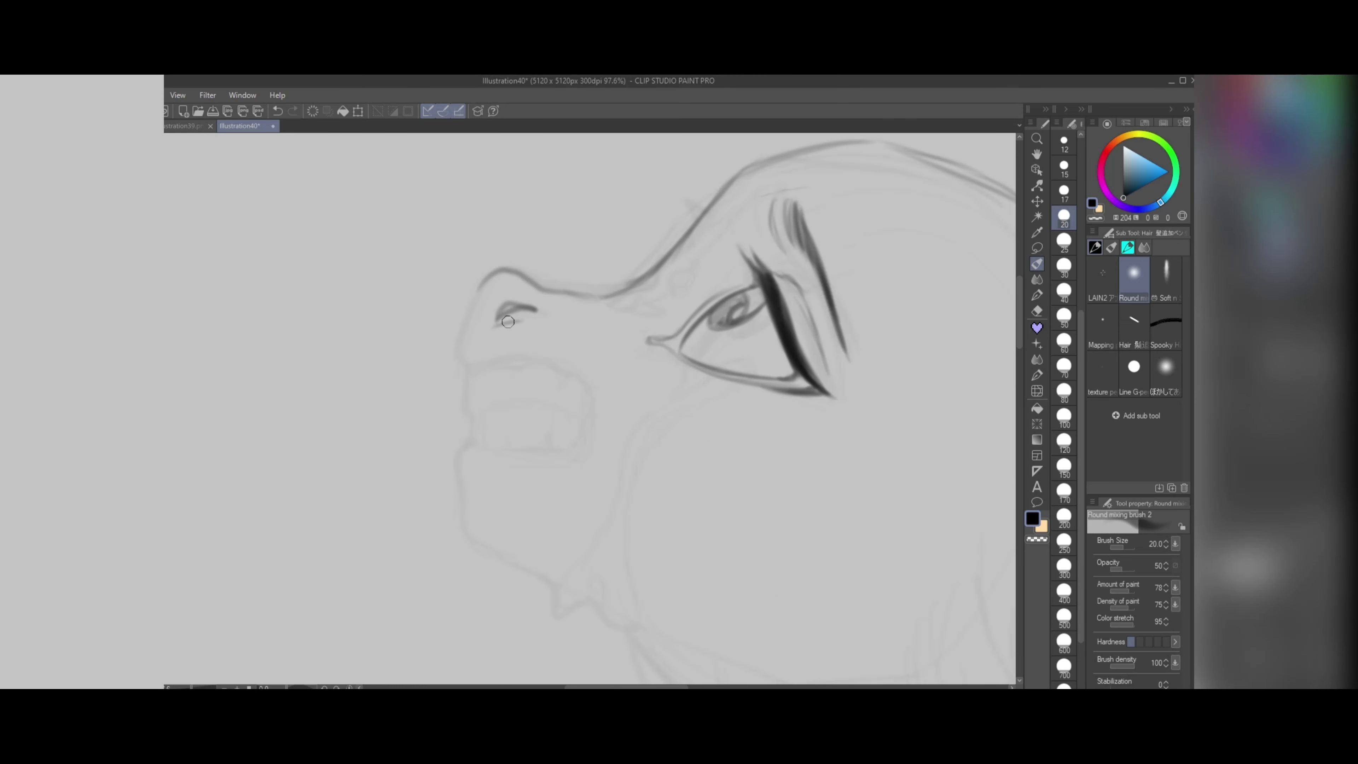
Step: Outline the lips and open mouth in profile and draw the two rows of clenched teeth
{"action": "mouse_move", "coordinate": [461, 342]}
{"action": "left_mouse_down"}
{"action": "mouse_move", "coordinate": [576, 354]}
{"action": "mouse_move", "coordinate": [572, 454]}
{"action": "mouse_move", "coordinate": [468, 440]}
{"action": "mouse_move", "coordinate": [475, 519]}
{"action": "left_mouse_up"}
{"action": "left_click", "coordinate": [278, 111]}
{"action": "left_click_drag", "start_coordinate": [461, 420], "coordinate": [477, 437]}
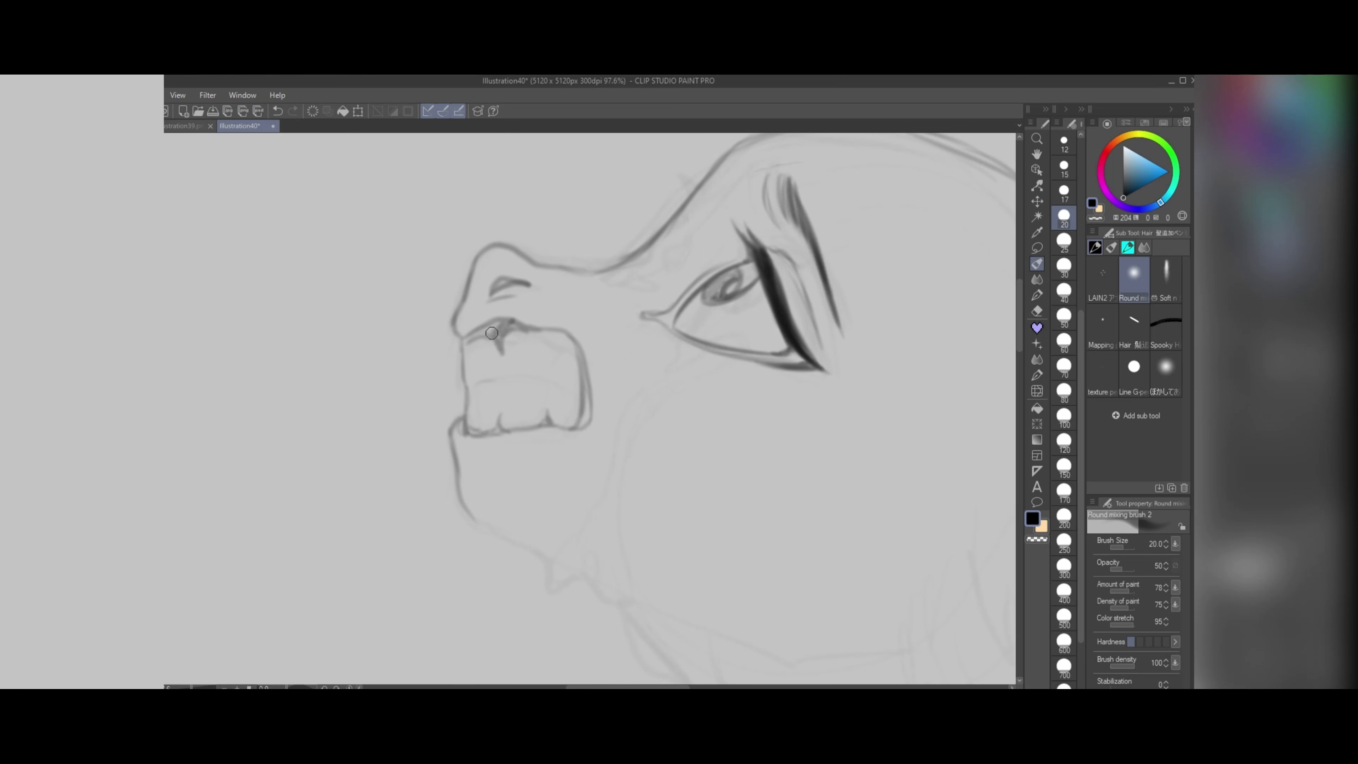
{"action": "left_click_drag", "start_coordinate": [529, 383], "coordinate": [544, 380]}
{"action": "scroll", "coordinate": [567, 294], "scroll_direction": "down", "scroll_amount": 6}
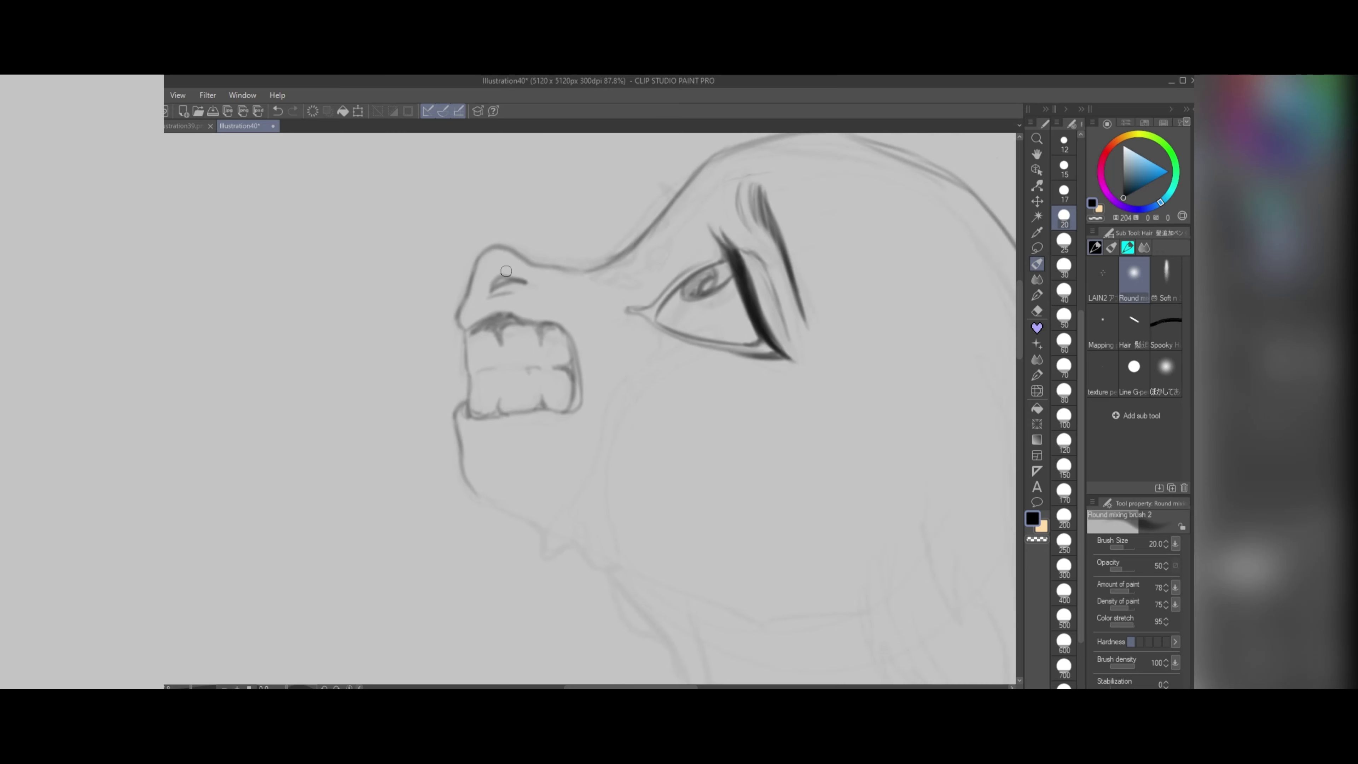
Step: Draw the jawline under the chin and the upper front line of the neck over the faint sketch
{"action": "scroll", "coordinate": [567, 278], "scroll_direction": "up", "scroll_amount": 4}
{"action": "scroll", "coordinate": [511, 250], "scroll_direction": "down", "scroll_amount": 1}
{"action": "scroll", "coordinate": [541, 365], "scroll_direction": "up", "scroll_amount": 3}
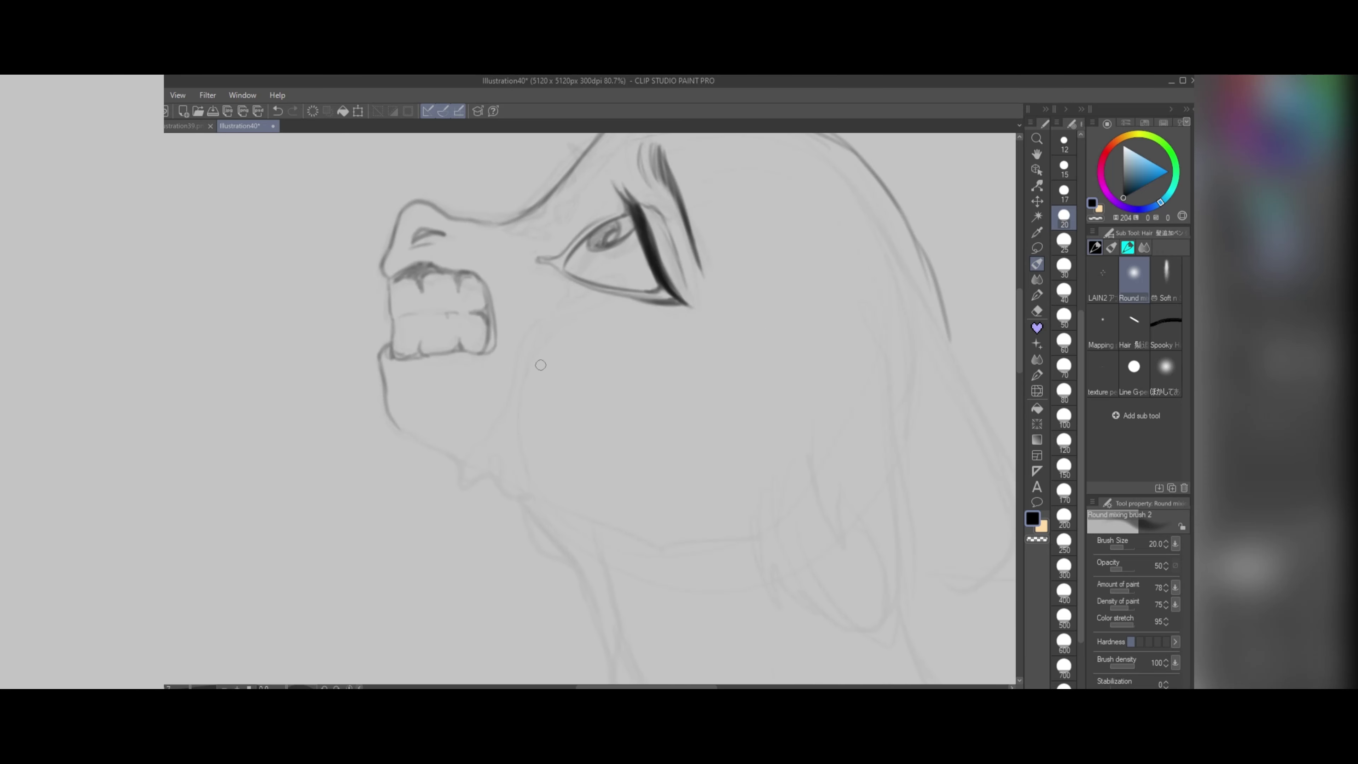
{"action": "mouse_move", "coordinate": [567, 489]}
{"action": "left_mouse_down"}
{"action": "mouse_move", "coordinate": [688, 537]}
{"action": "mouse_move", "coordinate": [761, 538]}
{"action": "left_mouse_up"}
{"action": "mouse_move", "coordinate": [539, 503]}
{"action": "left_mouse_down"}
{"action": "mouse_move", "coordinate": [597, 553]}
{"action": "mouse_move", "coordinate": [631, 530]}
{"action": "left_mouse_up"}
{"action": "mouse_move", "coordinate": [603, 536]}
{"action": "left_mouse_down"}
{"action": "mouse_move", "coordinate": [629, 530]}
{"action": "mouse_move", "coordinate": [626, 637]}
{"action": "left_mouse_up"}
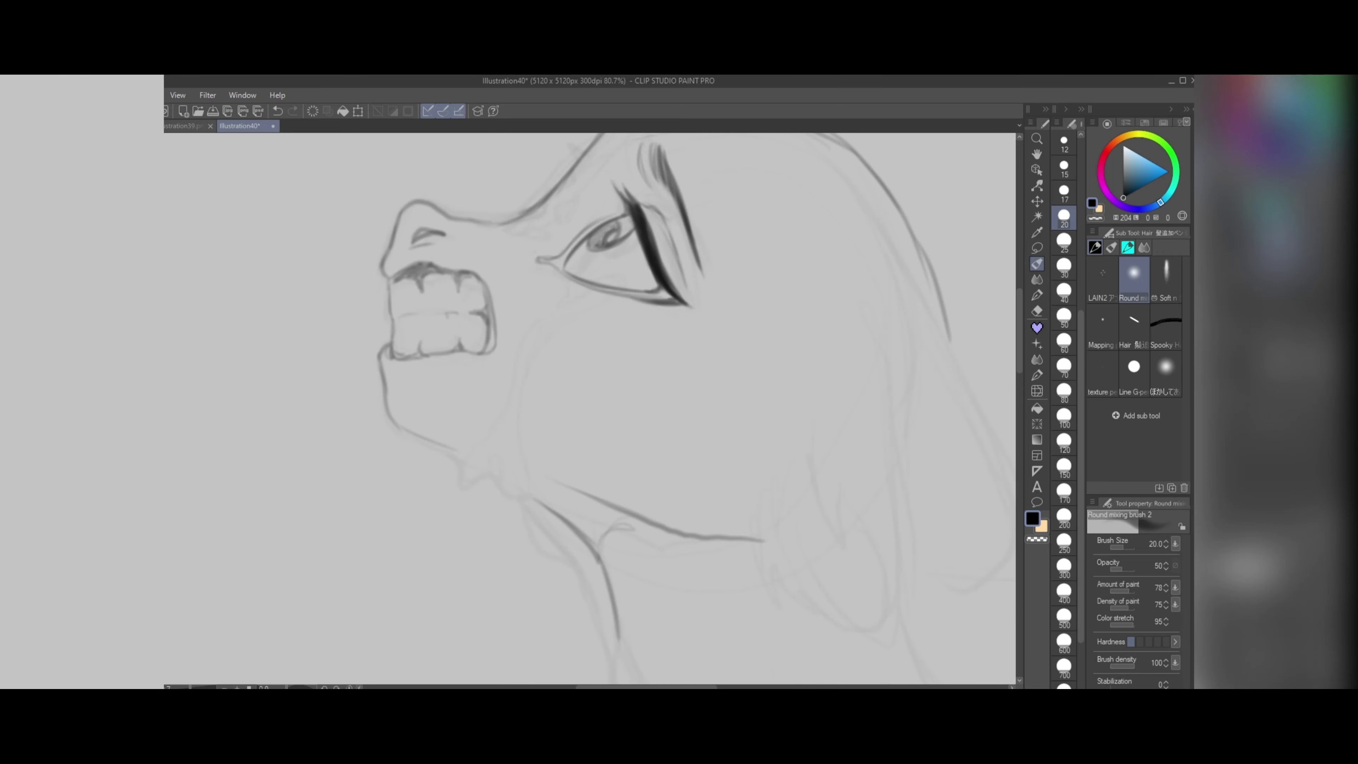
{"action": "left_click_drag", "start_coordinate": [608, 571], "coordinate": [629, 648]}
Step: Outline the neck with its ragged front patch, and trace the shoulders and chest
{"action": "scroll", "coordinate": [632, 336], "scroll_direction": "down", "scroll_amount": 5}
{"action": "scroll", "coordinate": [631, 335], "scroll_direction": "up", "scroll_amount": 2}
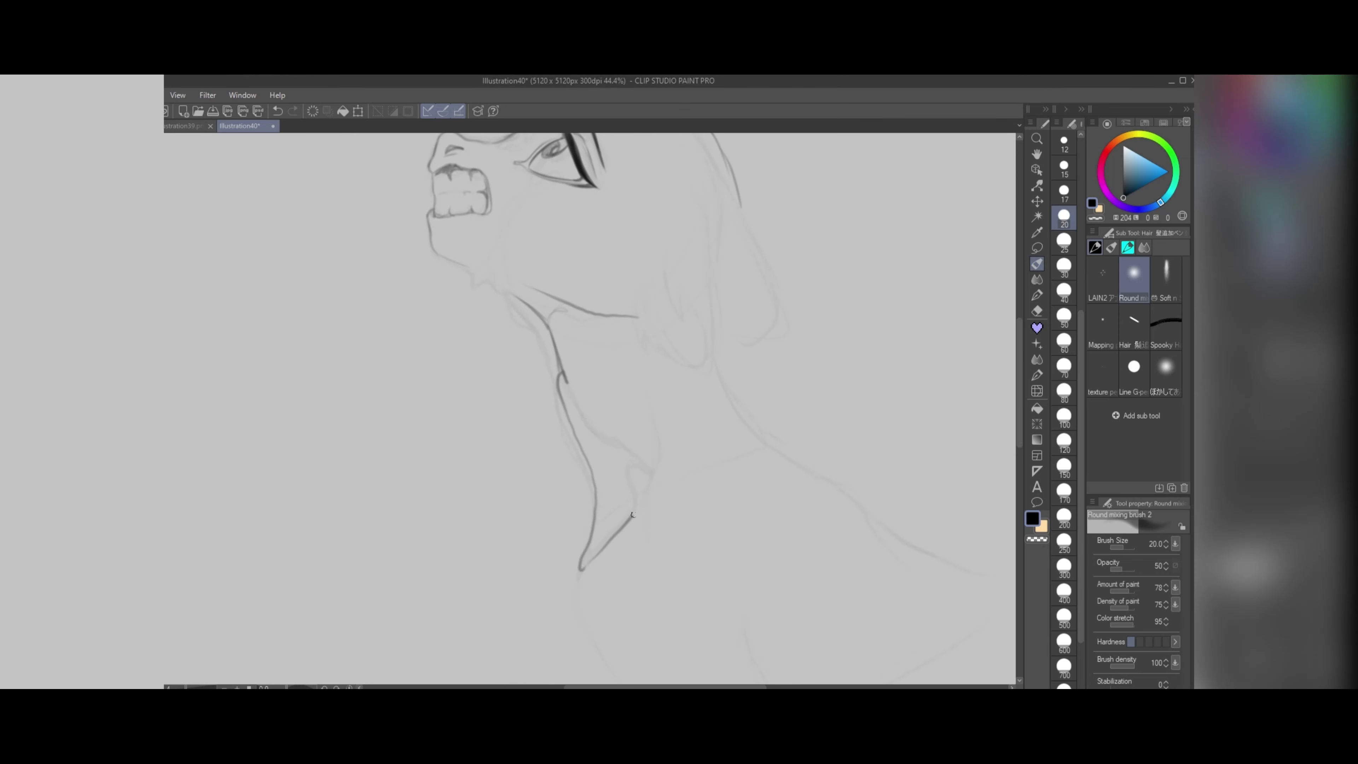
{"action": "left_click_drag", "start_coordinate": [631, 515], "coordinate": [563, 370]}
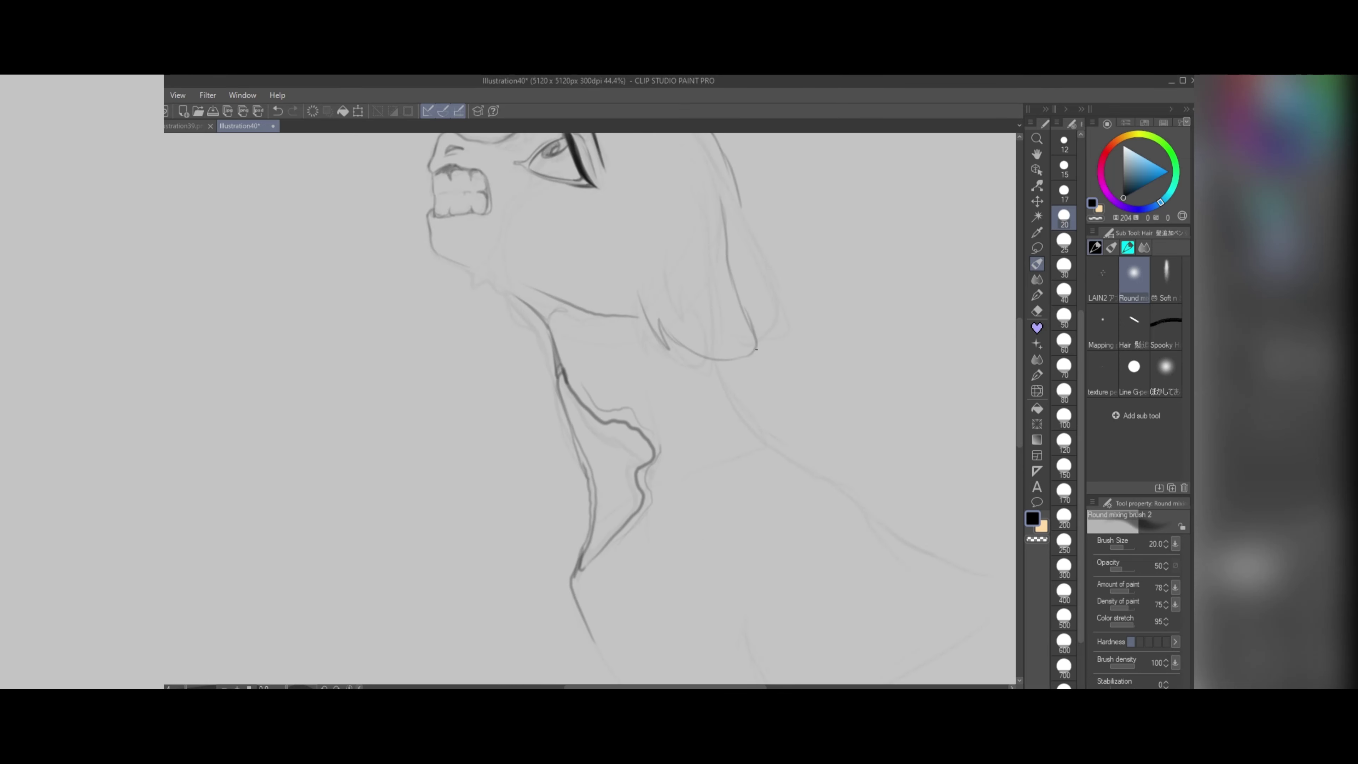
{"action": "scroll", "coordinate": [760, 316], "scroll_direction": "down", "scroll_amount": 2}
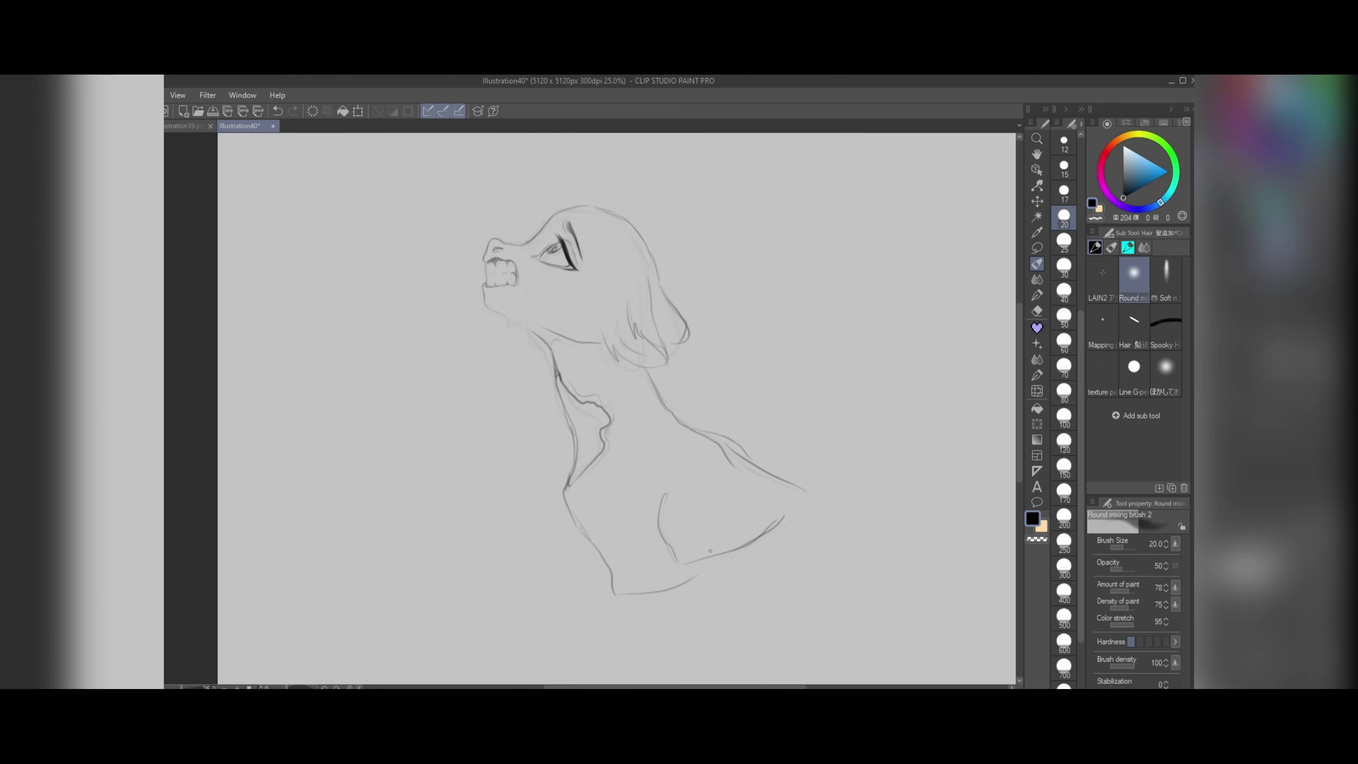
{"action": "scroll", "coordinate": [538, 259], "scroll_direction": "up", "scroll_amount": 5}
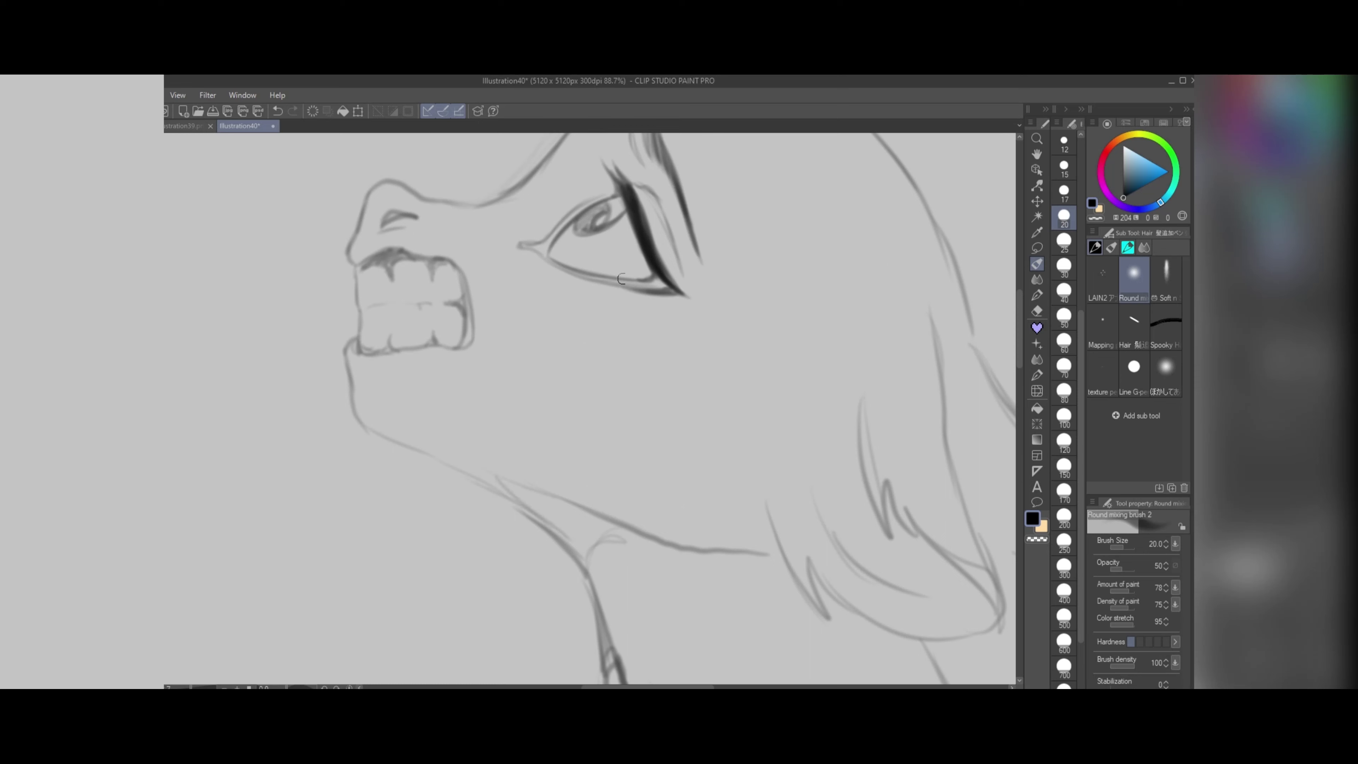
{"action": "scroll", "coordinate": [672, 558], "scroll_direction": "down", "scroll_amount": 3}
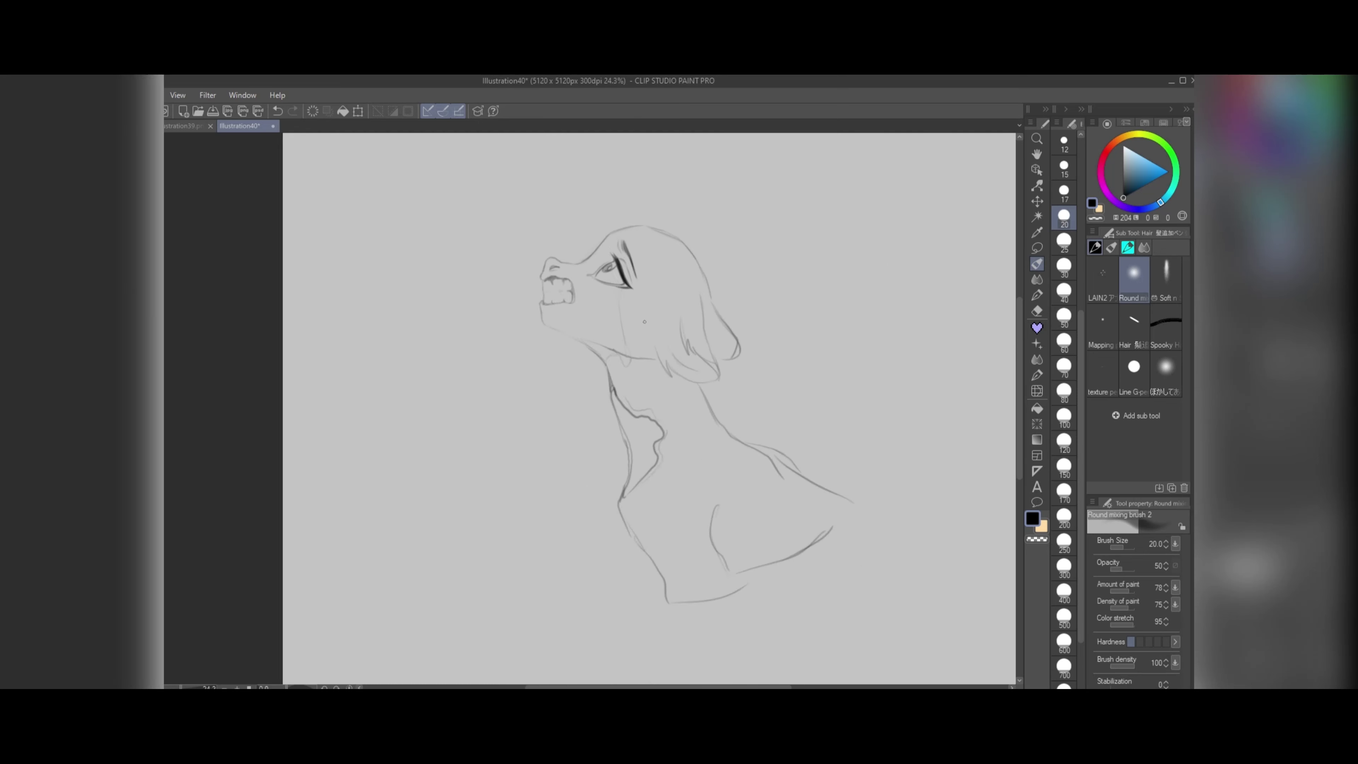
Step: Sketch loose bangs over the forehead and side locks falling past the eye and back of the head
{"action": "scroll", "coordinate": [635, 254], "scroll_direction": "up", "scroll_amount": 1}
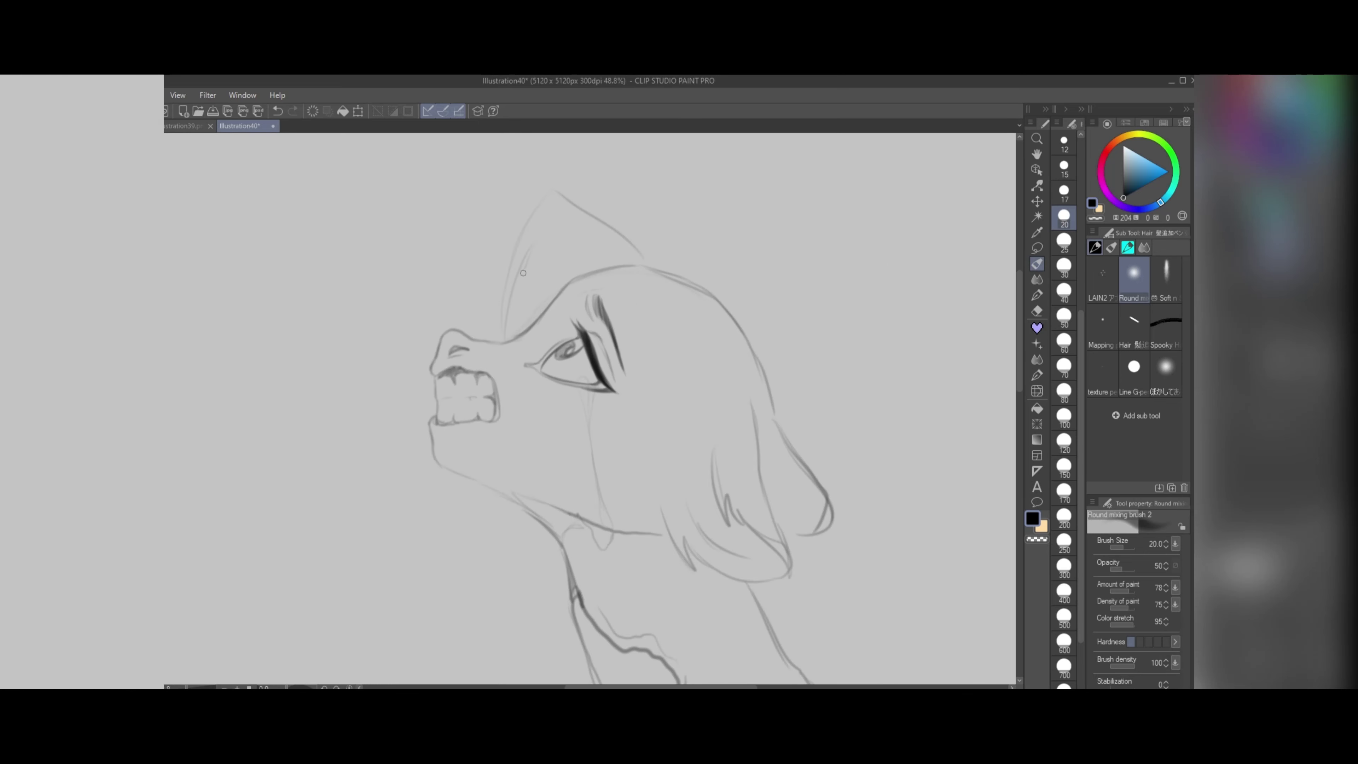
{"action": "left_click_drag", "start_coordinate": [600, 258], "coordinate": [545, 383]}
{"action": "left_click_drag", "start_coordinate": [610, 326], "coordinate": [695, 511]}
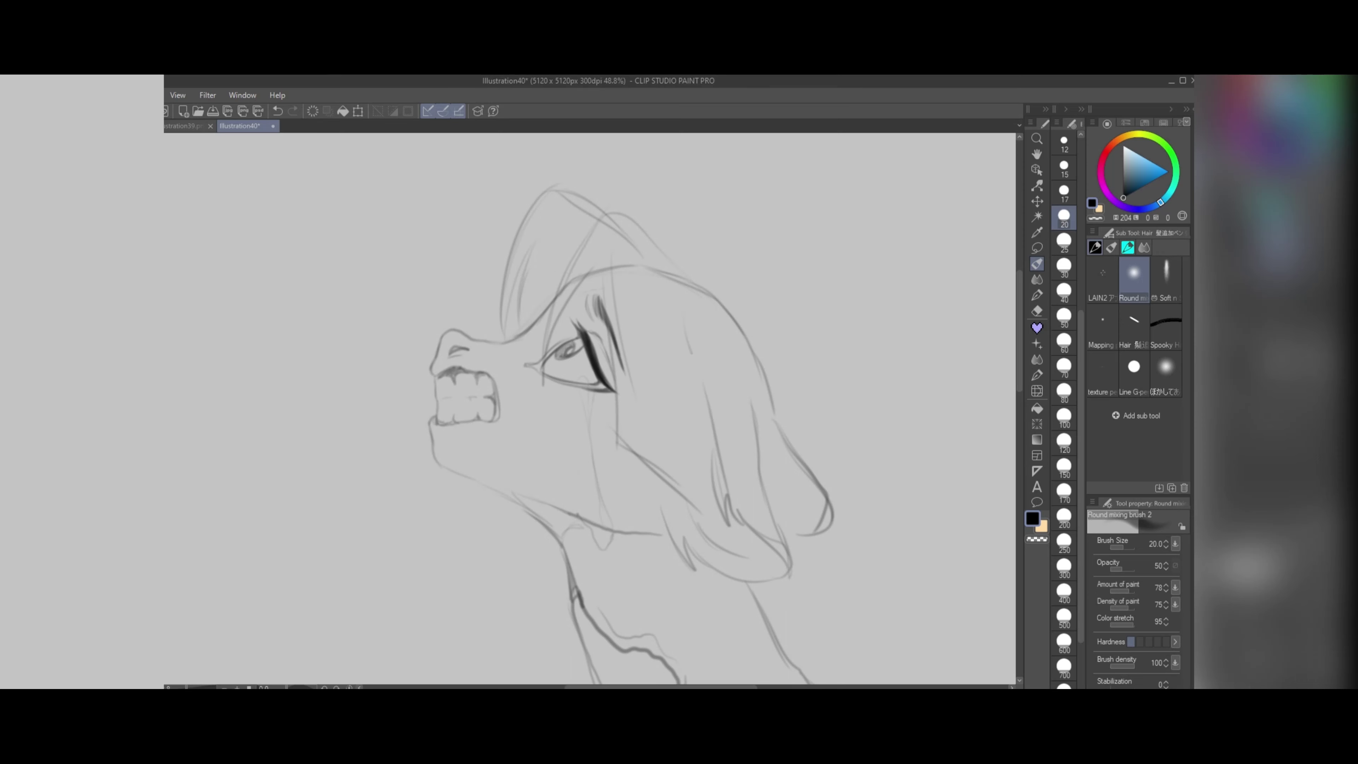
{"action": "left_click_drag", "start_coordinate": [695, 350], "coordinate": [717, 516]}
{"action": "left_click_drag", "start_coordinate": [780, 345], "coordinate": [803, 551]}
{"action": "scroll", "coordinate": [731, 409], "scroll_direction": "down", "scroll_amount": 1}
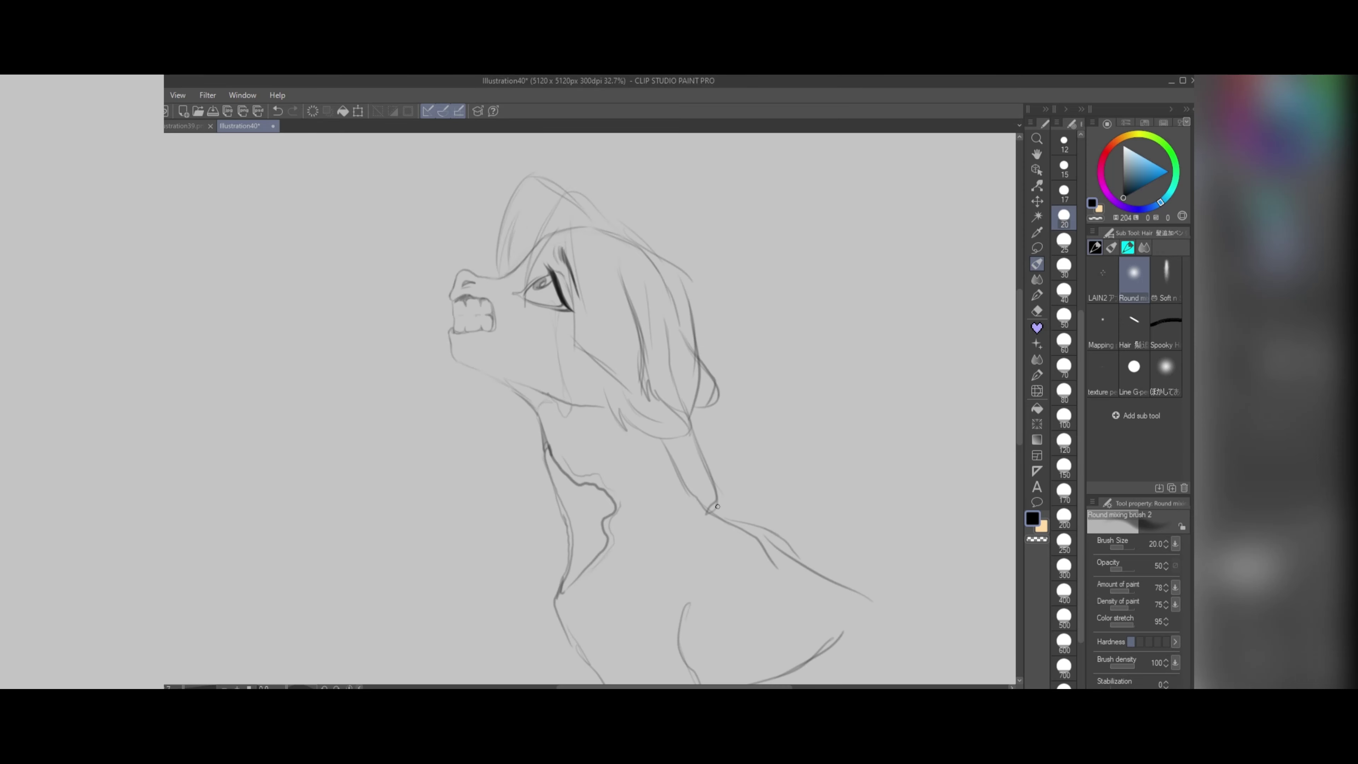
Step: Sketch a long tied ponytail running from the nape down across the back
{"action": "scroll", "coordinate": [719, 474], "scroll_direction": "down", "scroll_amount": 1}
{"action": "left_click_drag", "start_coordinate": [707, 471], "coordinate": [749, 559]}
{"action": "scroll", "coordinate": [716, 504], "scroll_direction": "down", "scroll_amount": 1}
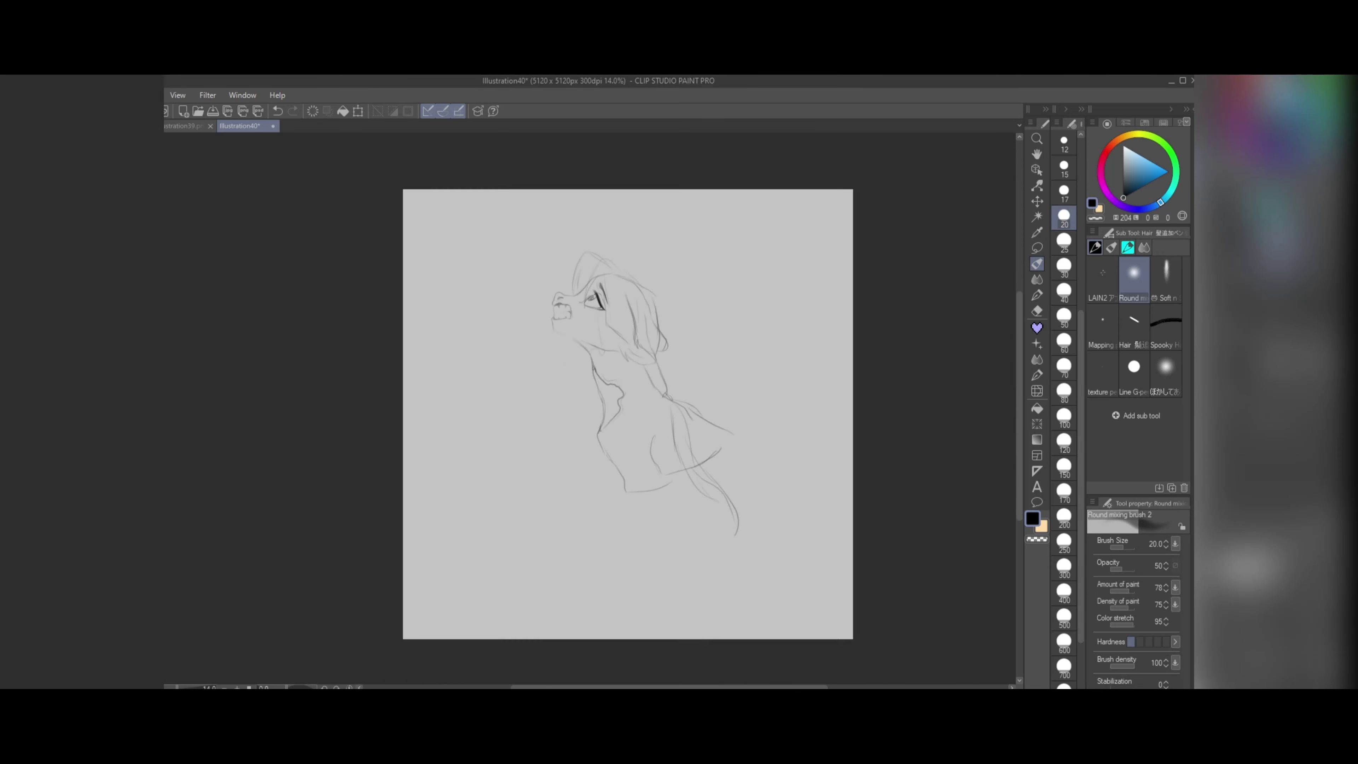
Step: Strengthen the bang outlines above the forehead and beside the eye with darker strokes
{"action": "scroll", "coordinate": [596, 281], "scroll_direction": "up", "scroll_amount": 4}
{"action": "left_click_drag", "start_coordinate": [564, 190], "coordinate": [624, 210]}
{"action": "mouse_move", "coordinate": [560, 185]}
{"action": "left_mouse_down"}
{"action": "mouse_move", "coordinate": [526, 230]}
{"action": "mouse_move", "coordinate": [498, 369]}
{"action": "left_mouse_up"}
{"action": "left_click_drag", "start_coordinate": [627, 215], "coordinate": [554, 348]}
{"action": "left_click_drag", "start_coordinate": [537, 256], "coordinate": [515, 352]}
{"action": "left_click_drag", "start_coordinate": [608, 288], "coordinate": [564, 360]}
Step: Draw the crown contour and the hair strands along the side and back of the head
{"action": "mouse_move", "coordinate": [624, 215]}
{"action": "left_mouse_down"}
{"action": "mouse_move", "coordinate": [740, 276]}
{"action": "mouse_move", "coordinate": [836, 411]}
{"action": "left_mouse_up"}
{"action": "left_click_drag", "start_coordinate": [797, 325], "coordinate": [873, 516]}
{"action": "left_click_drag", "start_coordinate": [814, 376], "coordinate": [803, 501]}
{"action": "left_click_drag", "start_coordinate": [819, 414], "coordinate": [770, 550]}
{"action": "left_click_drag", "start_coordinate": [798, 483], "coordinate": [758, 567]}
{"action": "left_click_drag", "start_coordinate": [751, 476], "coordinate": [730, 567]}
{"action": "left_click_drag", "start_coordinate": [698, 541], "coordinate": [734, 567]}
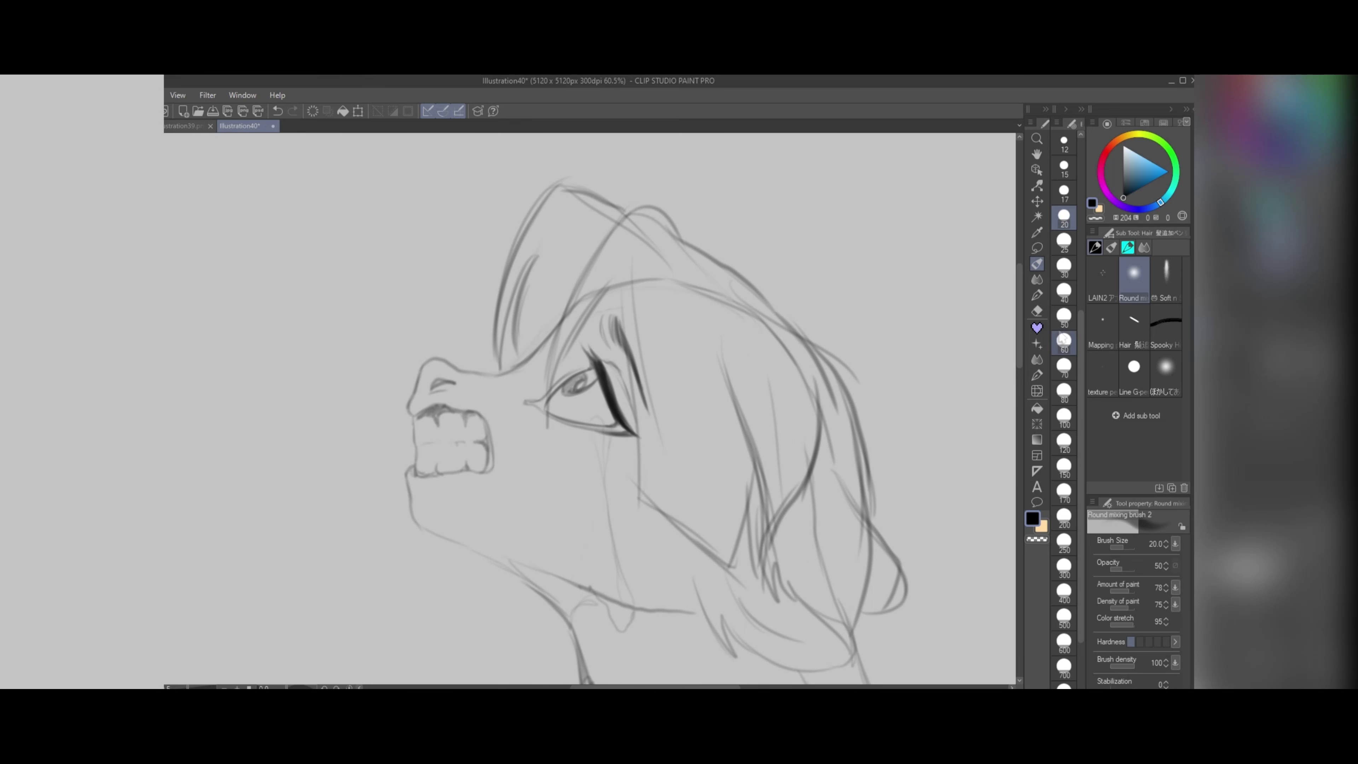
Step: Erase the overlapping head and hair lines, and redraw the side locks cleanly beside the eye and toward the nape
{"action": "left_click", "coordinate": [1037, 311]}
{"action": "mouse_move", "coordinate": [761, 450]}
{"action": "left_mouse_down"}
{"action": "mouse_move", "coordinate": [749, 355]}
{"action": "mouse_move", "coordinate": [657, 247]}
{"action": "mouse_move", "coordinate": [592, 297]}
{"action": "left_mouse_up"}
{"action": "mouse_move", "coordinate": [757, 516]}
{"action": "left_mouse_down"}
{"action": "mouse_move", "coordinate": [909, 471]}
{"action": "mouse_move", "coordinate": [855, 626]}
{"action": "left_mouse_up"}
{"action": "key", "text": "b"}
{"action": "left_click_drag", "start_coordinate": [818, 470], "coordinate": [833, 604]}
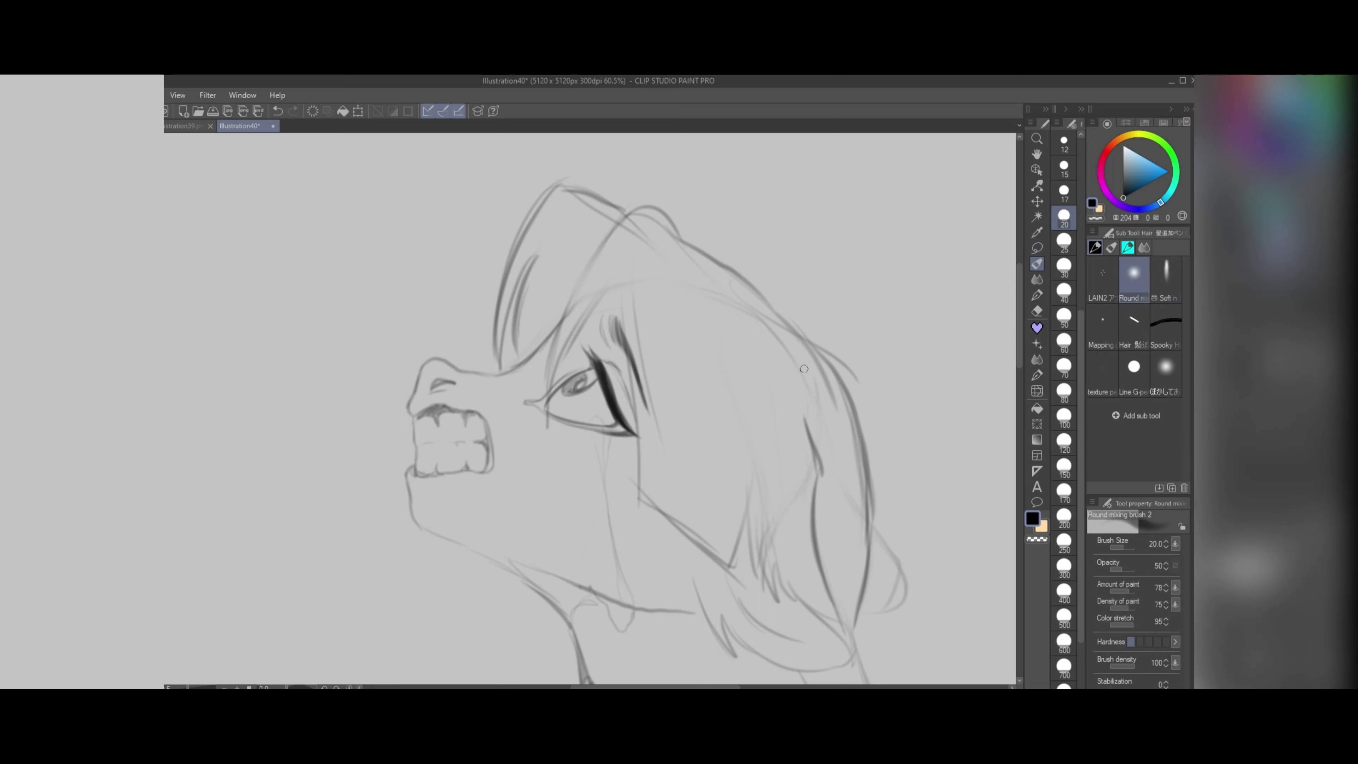
{"action": "left_click_drag", "start_coordinate": [804, 368], "coordinate": [744, 584]}
{"action": "left_click_drag", "start_coordinate": [559, 372], "coordinate": [631, 263]}
{"action": "left_click_drag", "start_coordinate": [636, 254], "coordinate": [683, 526]}
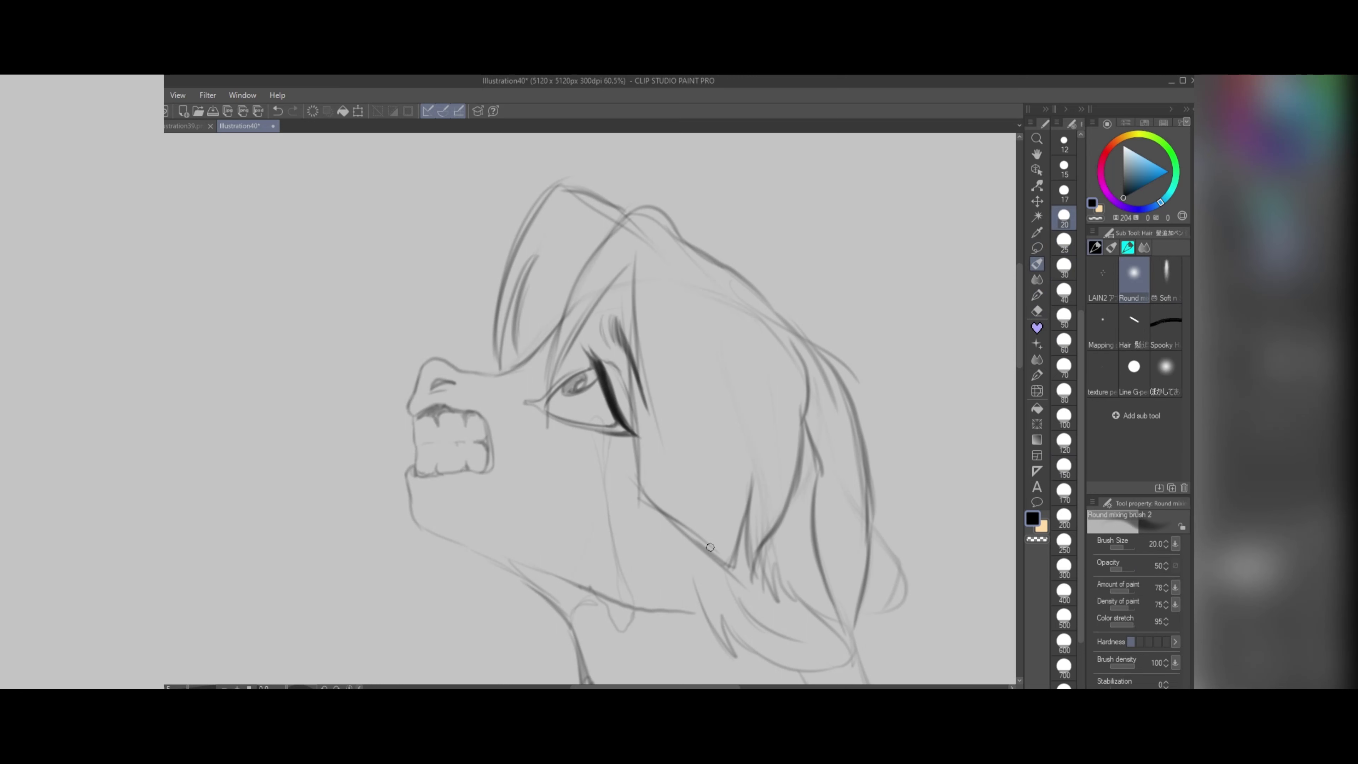
Step: Draw the hair tie at the nape and add finer strands along the ponytail
{"action": "scroll", "coordinate": [728, 260], "scroll_direction": "down", "scroll_amount": 4}
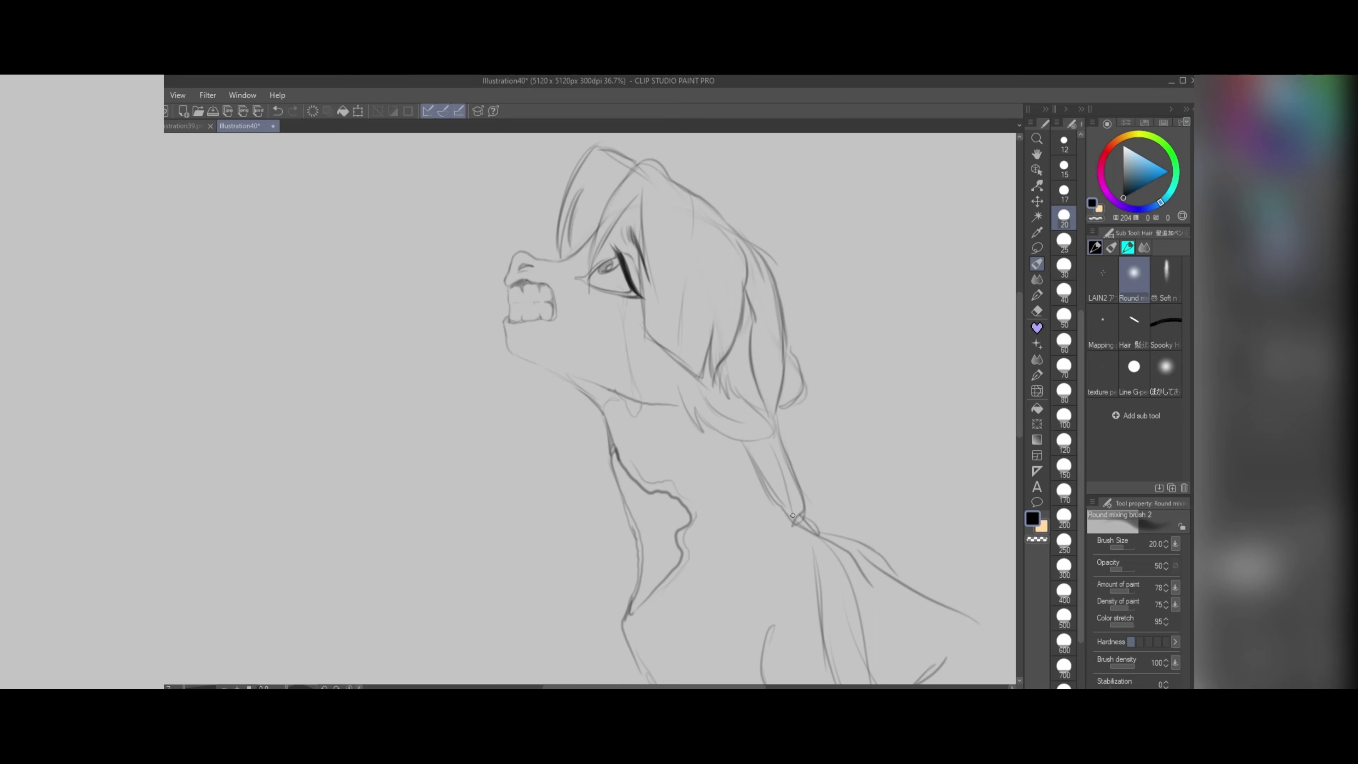
{"action": "scroll", "coordinate": [811, 534], "scroll_direction": "down", "scroll_amount": 2}
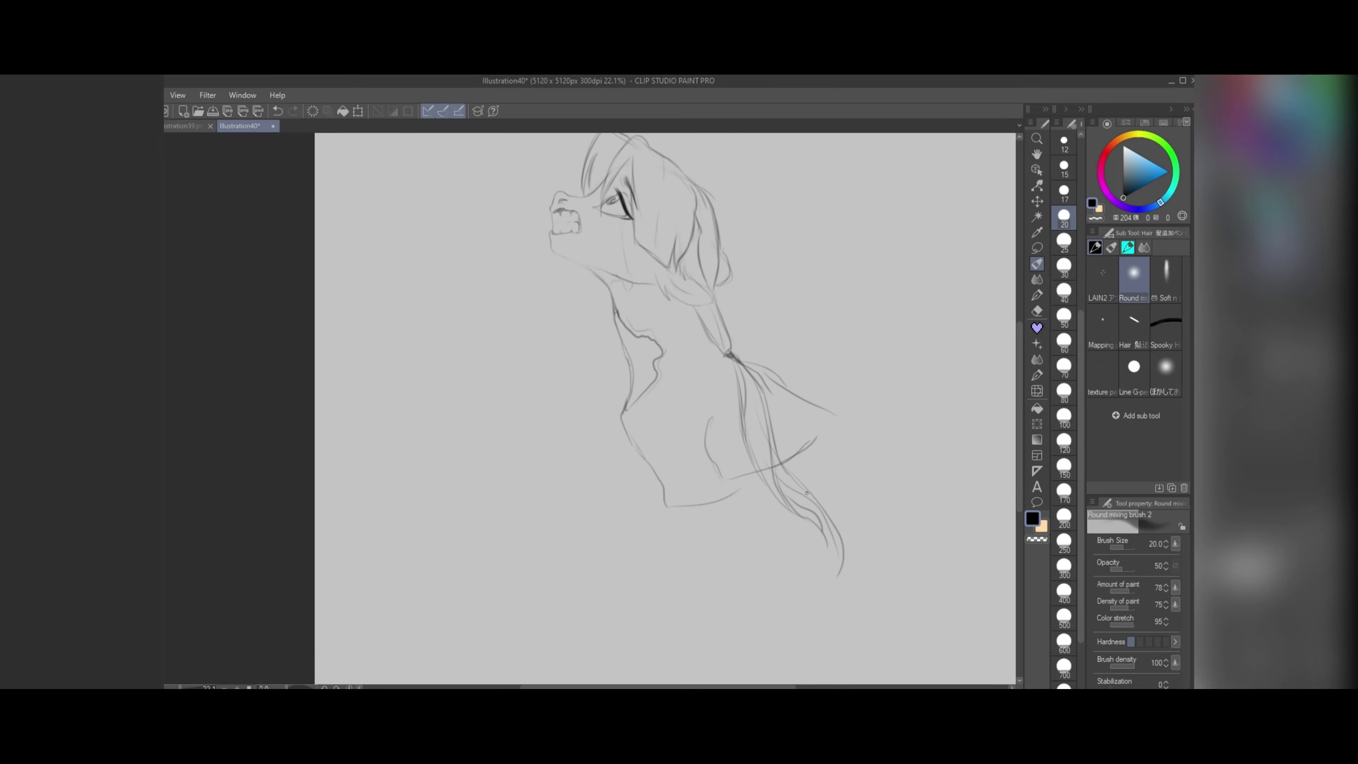
{"action": "scroll", "coordinate": [833, 556], "scroll_direction": "down", "scroll_amount": 1}
{"action": "scroll", "coordinate": [660, 252], "scroll_direction": "up", "scroll_amount": 4}
{"action": "scroll", "coordinate": [660, 253], "scroll_direction": "down", "scroll_amount": 4}
{"action": "scroll", "coordinate": [643, 290], "scroll_direction": "up", "scroll_amount": 6}
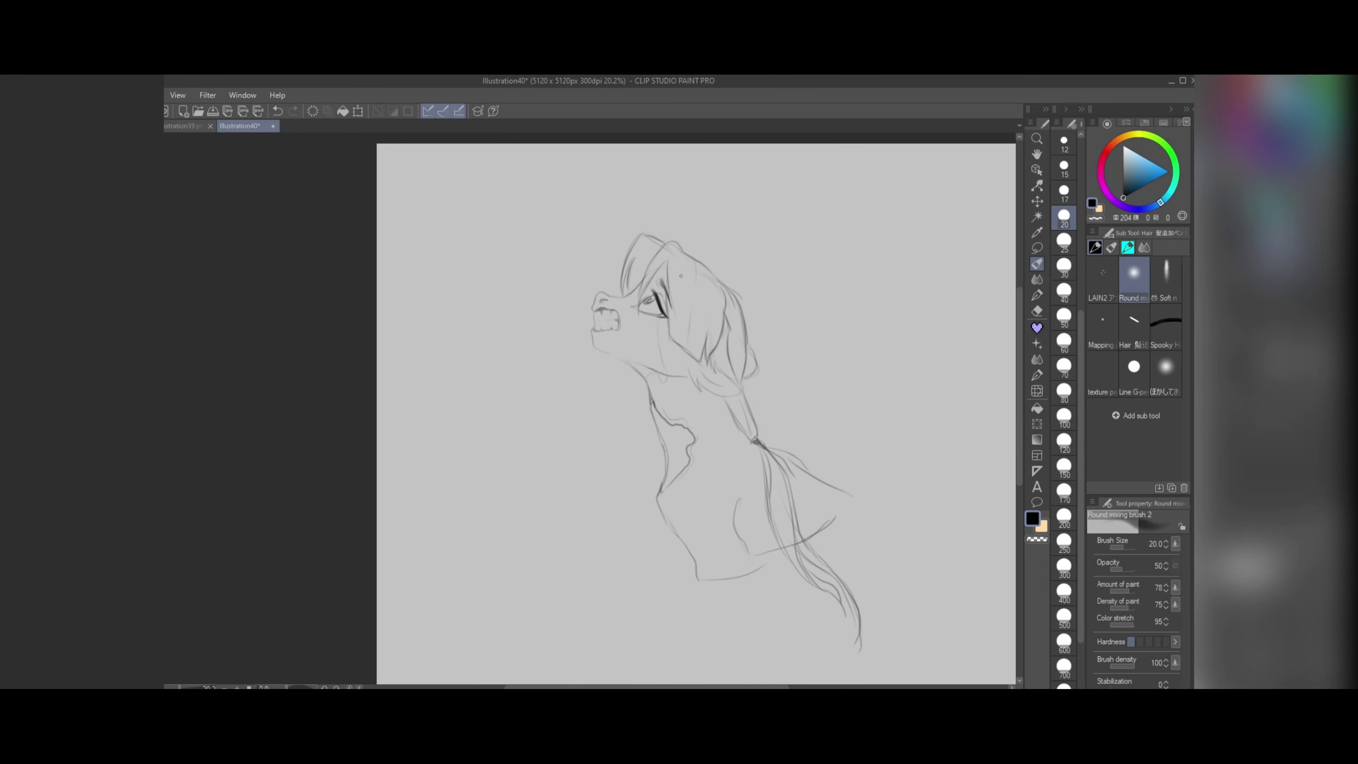
Step: Lasso the mouth and teeth, rotate them by 10.8 degrees, shift them slightly into place and deselect
{"action": "left_click", "coordinate": [1037, 247]}
{"action": "left_click_drag", "start_coordinate": [535, 320], "coordinate": [519, 331]}
{"action": "key", "text": "ctrl+t"}
{"action": "left_click_drag", "start_coordinate": [646, 312], "coordinate": [659, 336]}
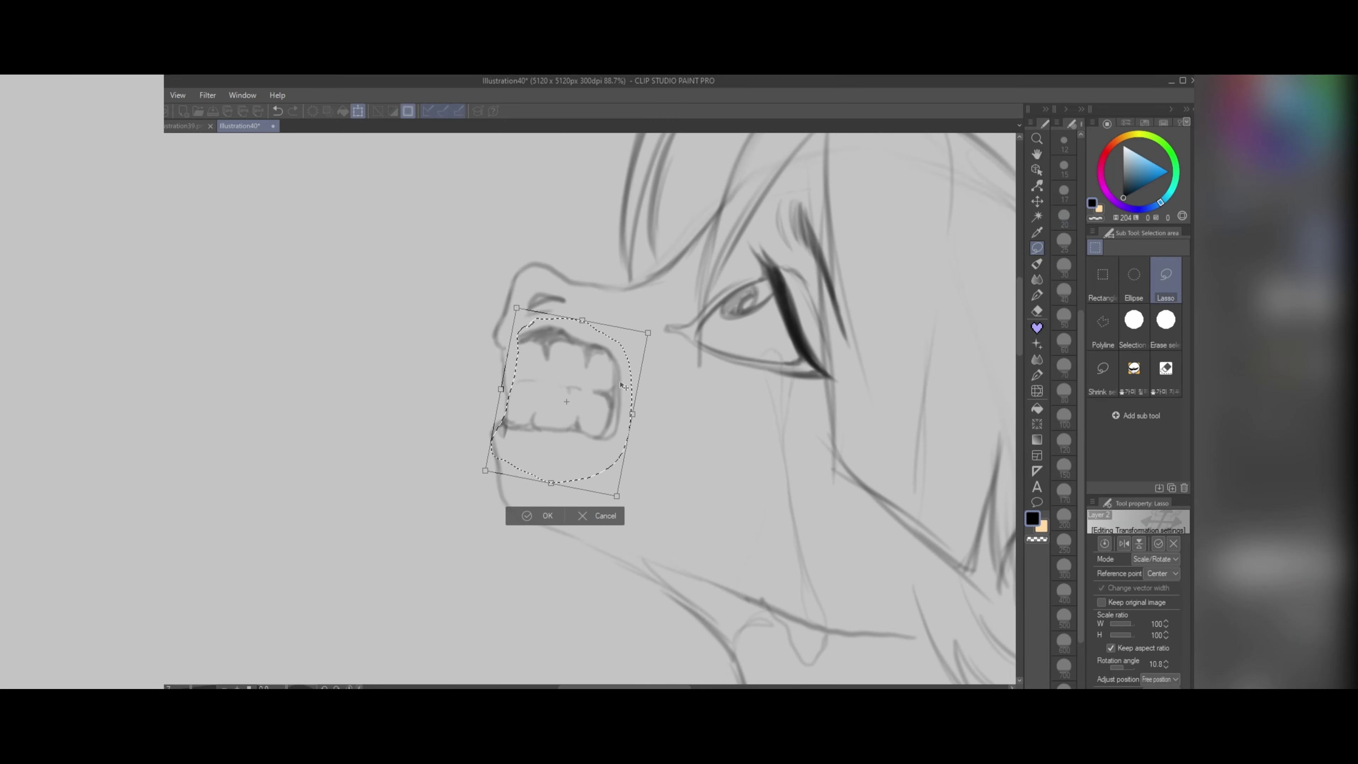
{"action": "left_click_drag", "start_coordinate": [563, 389], "coordinate": [566, 406]}
{"action": "key", "text": "Return"}
{"action": "key", "text": "ctrl+d"}
Step: Touch up the lip lines around the rotated mouth and clean up and darken the ponytail lines
{"action": "scroll", "coordinate": [637, 334], "scroll_direction": "down", "scroll_amount": 4}
{"action": "scroll", "coordinate": [636, 334], "scroll_direction": "up", "scroll_amount": 5}
{"action": "left_click", "coordinate": [1037, 263]}
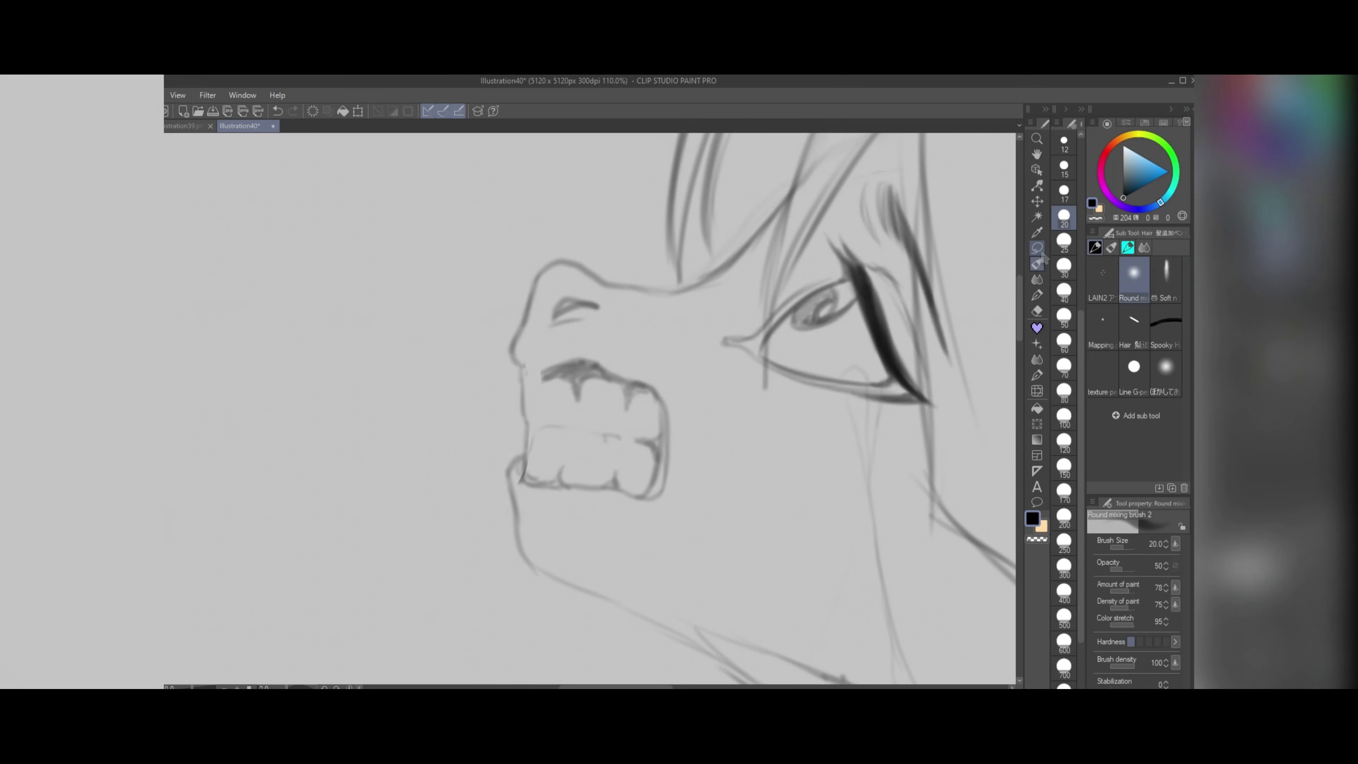
{"action": "scroll", "coordinate": [553, 402], "scroll_direction": "down", "scroll_amount": 5}
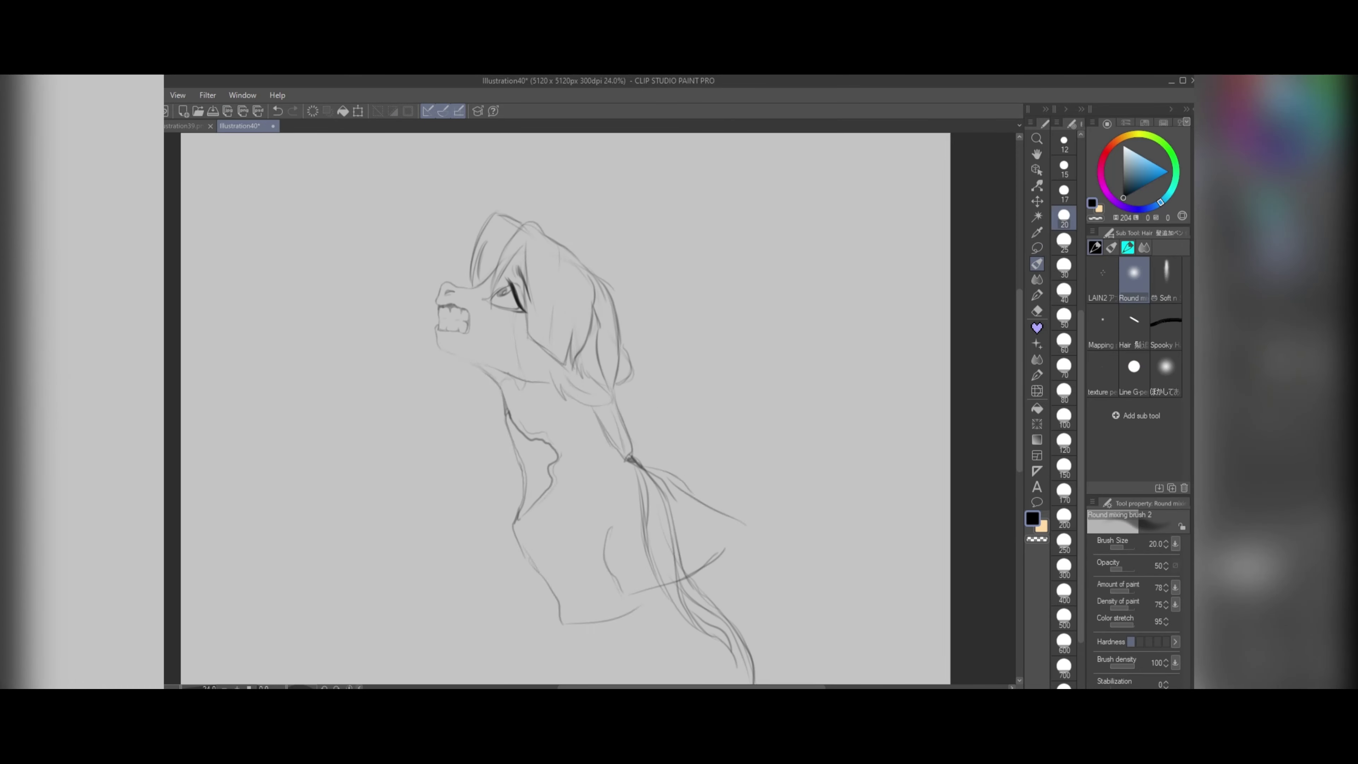
{"action": "key", "text": "e"}
{"action": "key", "text": "b"}
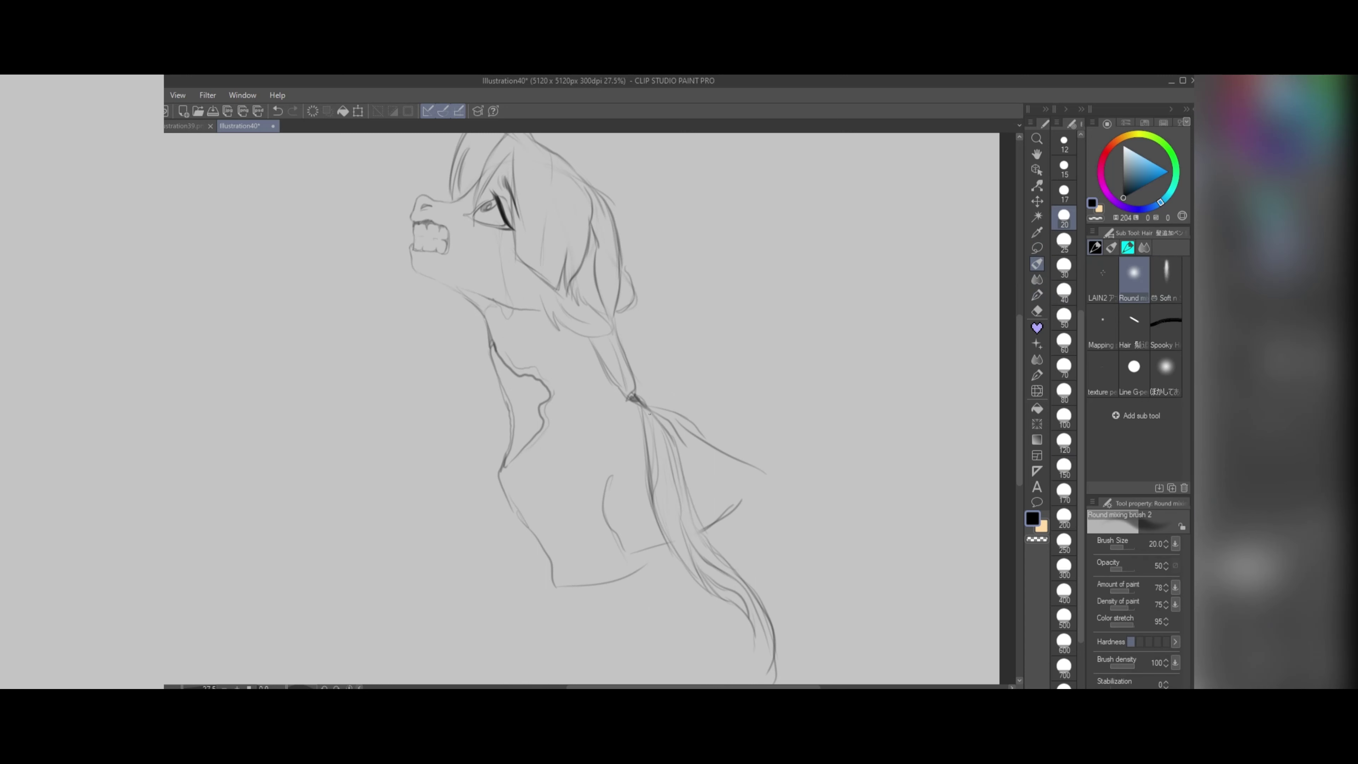
{"action": "scroll", "coordinate": [322, 220], "scroll_direction": "down", "scroll_amount": 2}
{"action": "scroll", "coordinate": [322, 220], "scroll_direction": "up", "scroll_amount": 3}
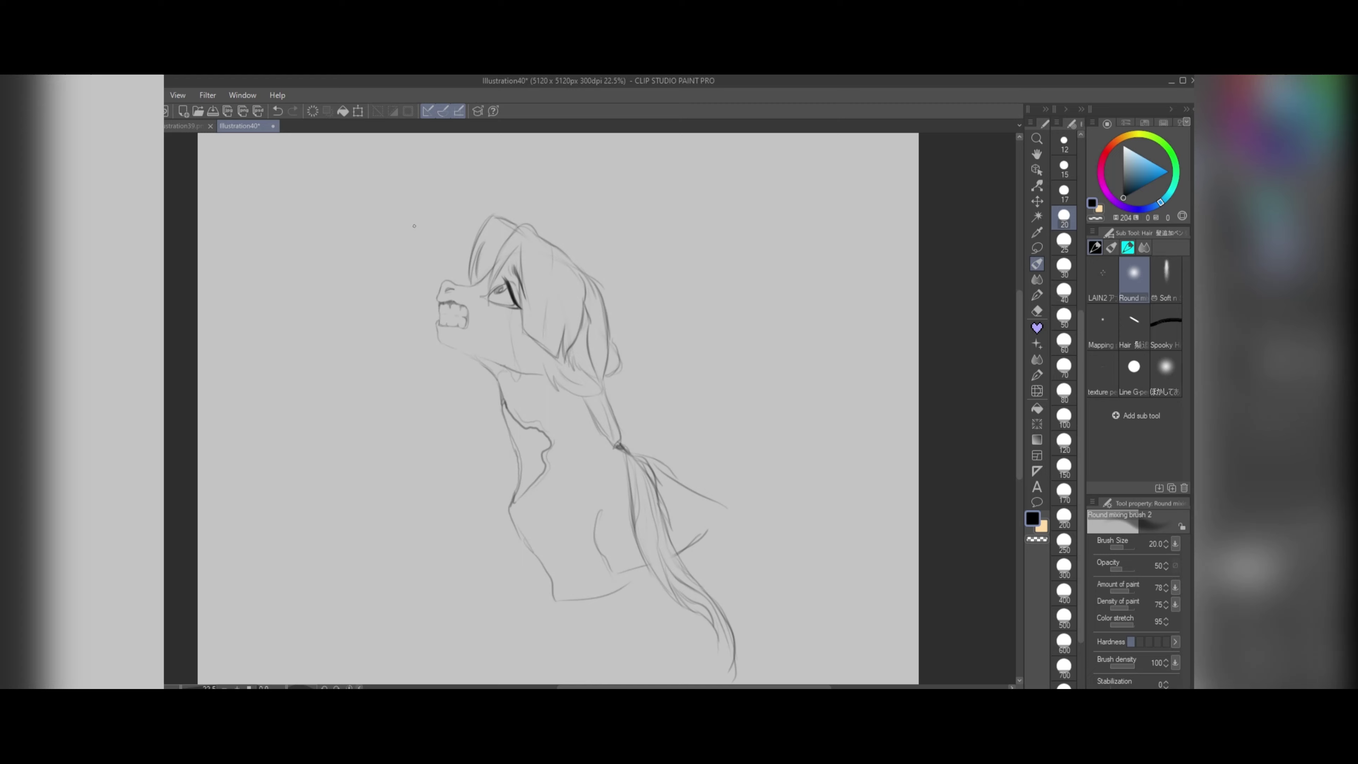
Step: Fill the canvas background with a darker gray
{"action": "scroll", "coordinate": [321, 220], "scroll_direction": "up", "scroll_amount": 2}
{"action": "key", "text": "g"}
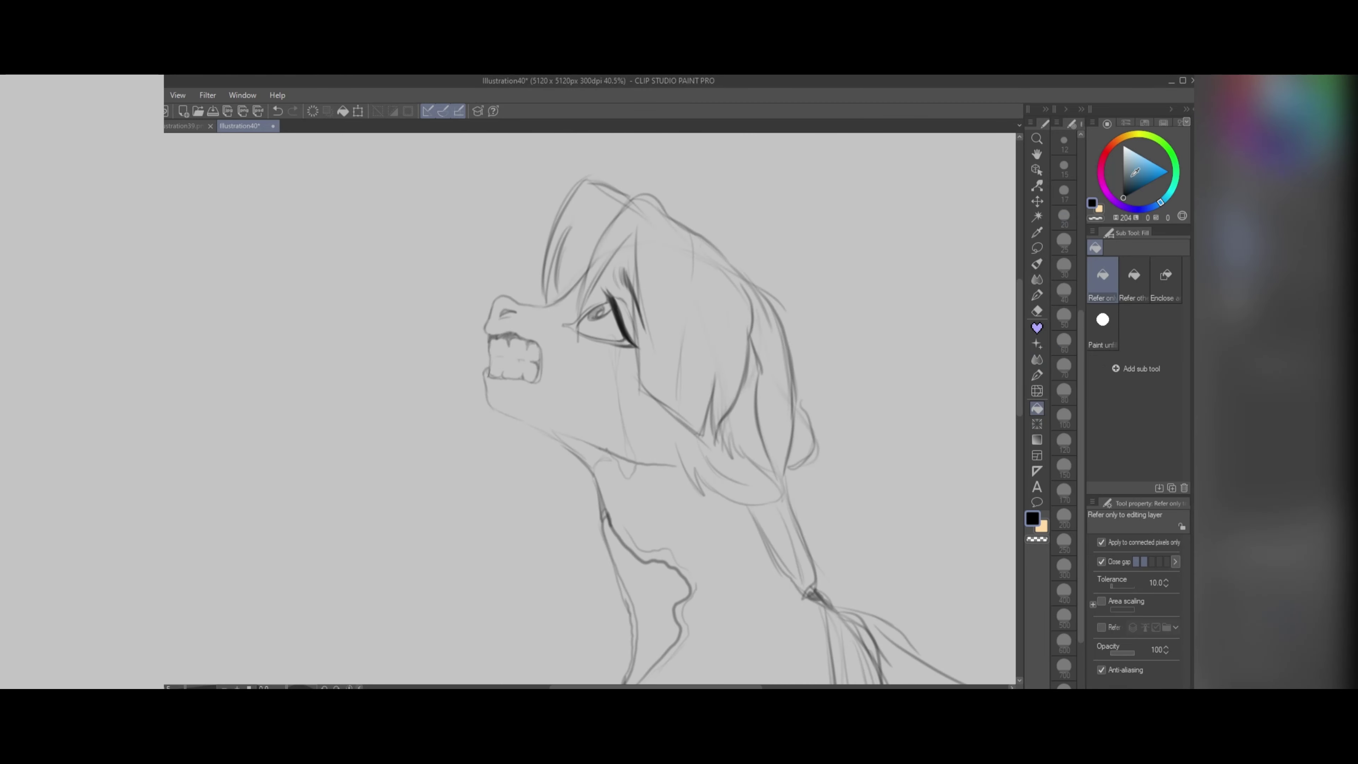
{"action": "left_click", "coordinate": [417, 333]}
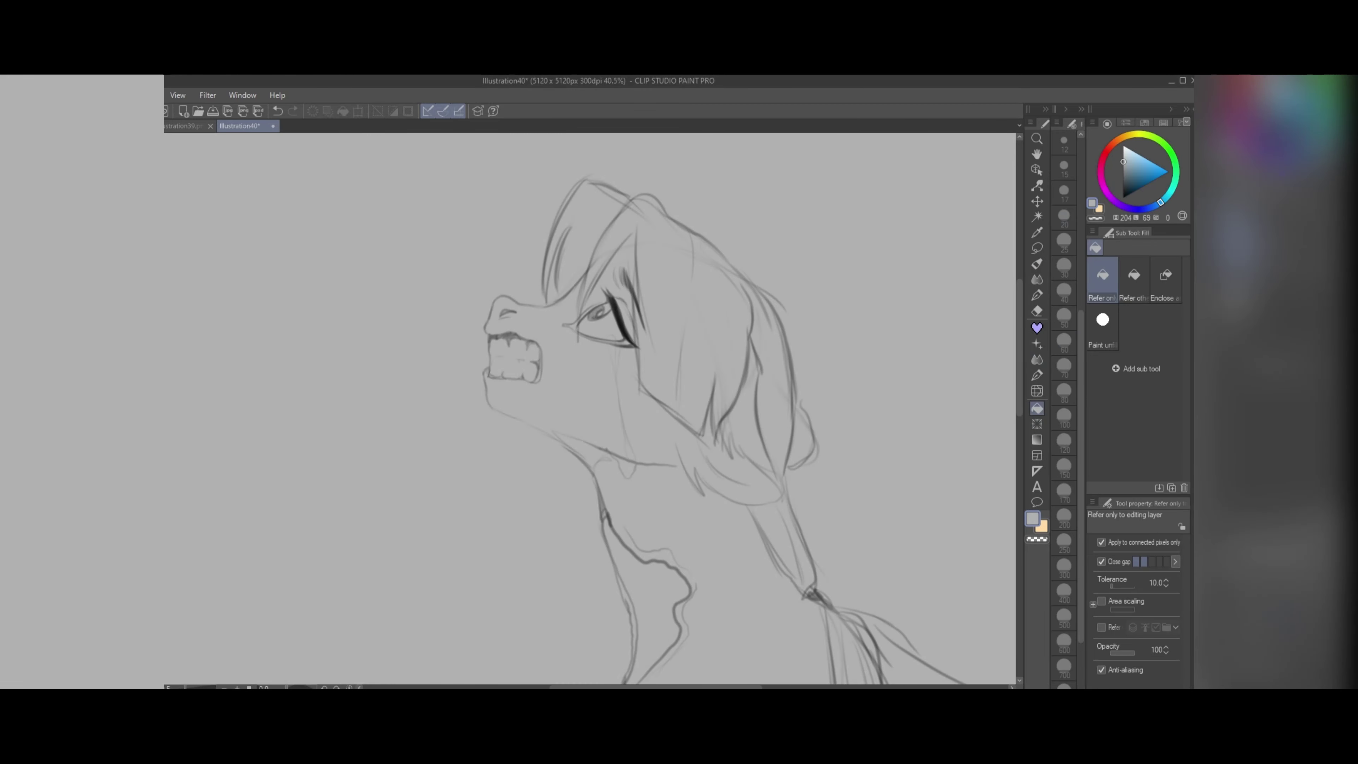
Step: Lasso-fill the nose, bridge, mouth area and chin with flat light gray, following the sketch lines
{"action": "left_click", "coordinate": [1037, 248]}
{"action": "scroll", "coordinate": [575, 252], "scroll_direction": "up", "scroll_amount": 3}
{"action": "left_click", "coordinate": [1134, 373]}
{"action": "left_click_drag", "start_coordinate": [615, 352], "coordinate": [616, 367]}
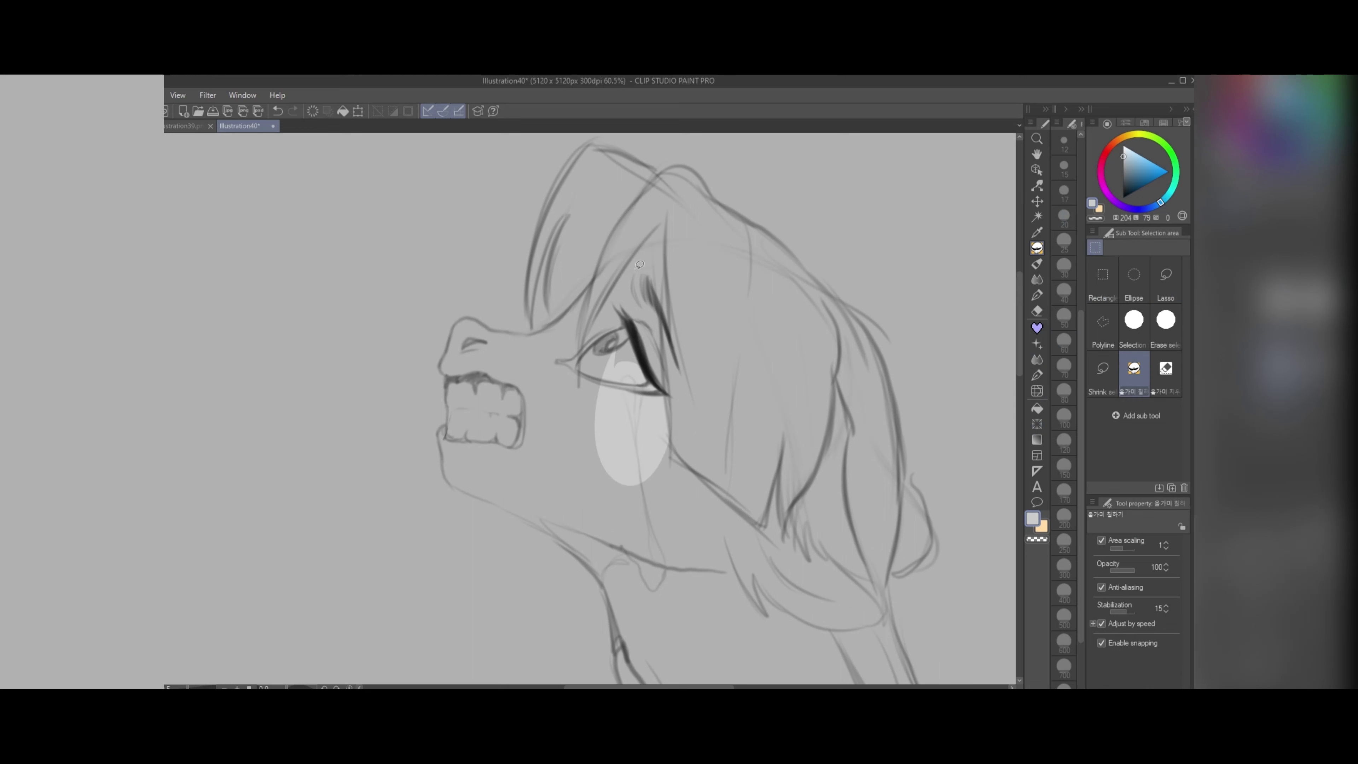
{"action": "left_click_drag", "start_coordinate": [459, 325], "coordinate": [631, 318]}
{"action": "mouse_move", "coordinate": [469, 321]}
{"action": "left_mouse_down"}
{"action": "mouse_move", "coordinate": [453, 410]}
{"action": "mouse_move", "coordinate": [515, 381]}
{"action": "left_mouse_up"}
{"action": "mouse_move", "coordinate": [452, 375]}
{"action": "left_mouse_down"}
{"action": "mouse_move", "coordinate": [448, 415]}
{"action": "mouse_move", "coordinate": [533, 431]}
{"action": "left_mouse_up"}
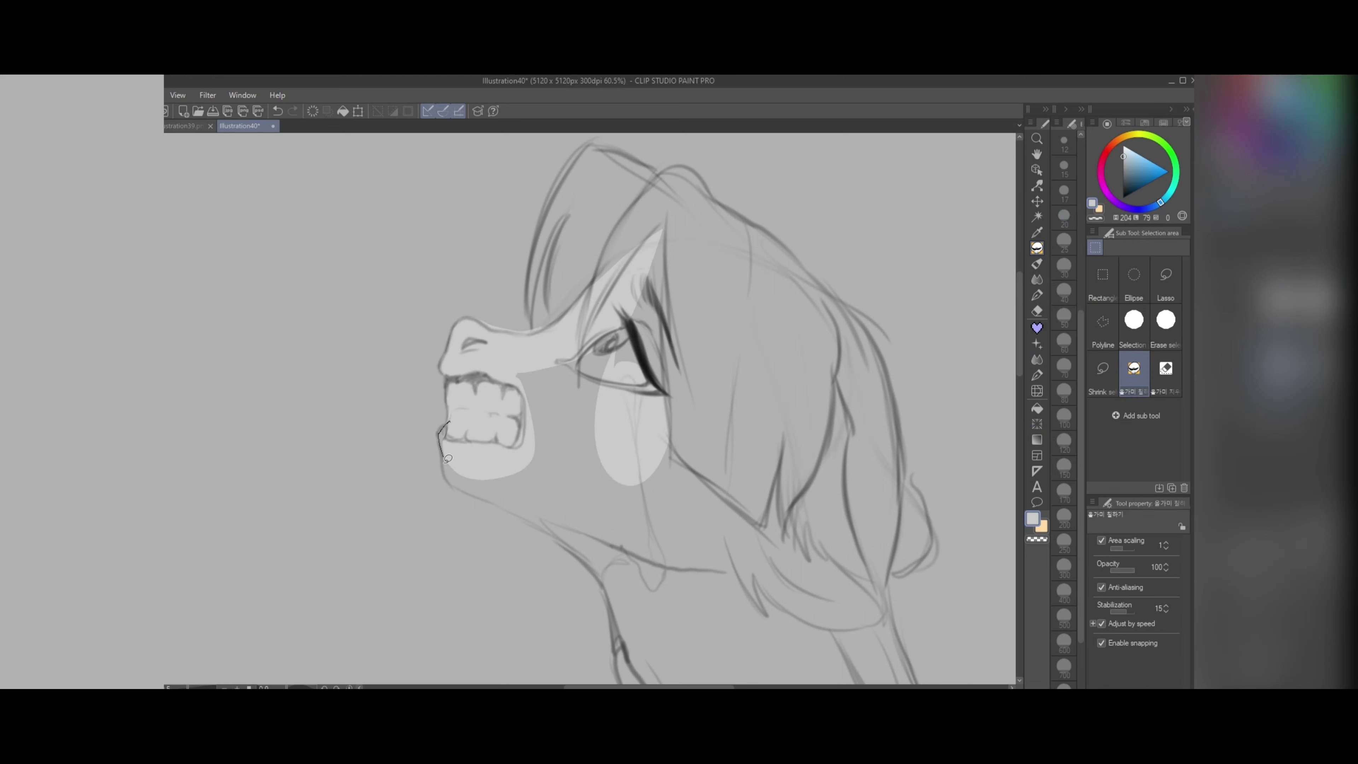
{"action": "left_click_drag", "start_coordinate": [443, 428], "coordinate": [503, 407]}
Step: Extend the light gray base over the jaw, cheek, forehead and back of the head
{"action": "mouse_move", "coordinate": [503, 500]}
{"action": "left_mouse_down"}
{"action": "mouse_move", "coordinate": [521, 378]}
{"action": "mouse_move", "coordinate": [633, 597]}
{"action": "mouse_move", "coordinate": [594, 529]}
{"action": "left_mouse_up"}
{"action": "left_click_drag", "start_coordinate": [526, 363], "coordinate": [629, 527]}
{"action": "left_click_drag", "start_coordinate": [653, 241], "coordinate": [693, 262]}
{"action": "scroll", "coordinate": [689, 327], "scroll_direction": "down", "scroll_amount": 7}
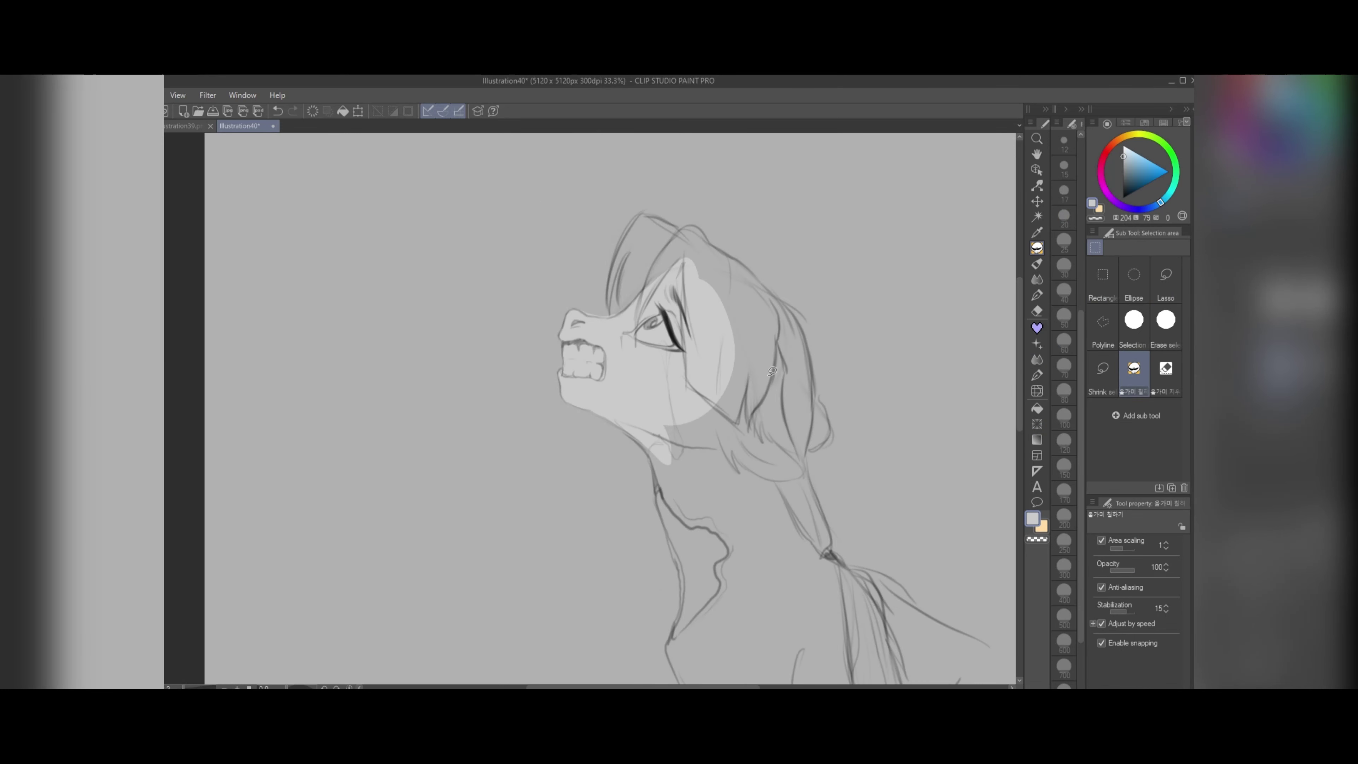
{"action": "scroll", "coordinate": [754, 407], "scroll_direction": "up", "scroll_amount": 6}
{"action": "left_click_drag", "start_coordinate": [855, 466], "coordinate": [791, 276]}
{"action": "mouse_move", "coordinate": [769, 357]}
{"action": "left_mouse_down"}
{"action": "mouse_move", "coordinate": [759, 586]}
{"action": "mouse_move", "coordinate": [610, 356]}
{"action": "left_mouse_up"}
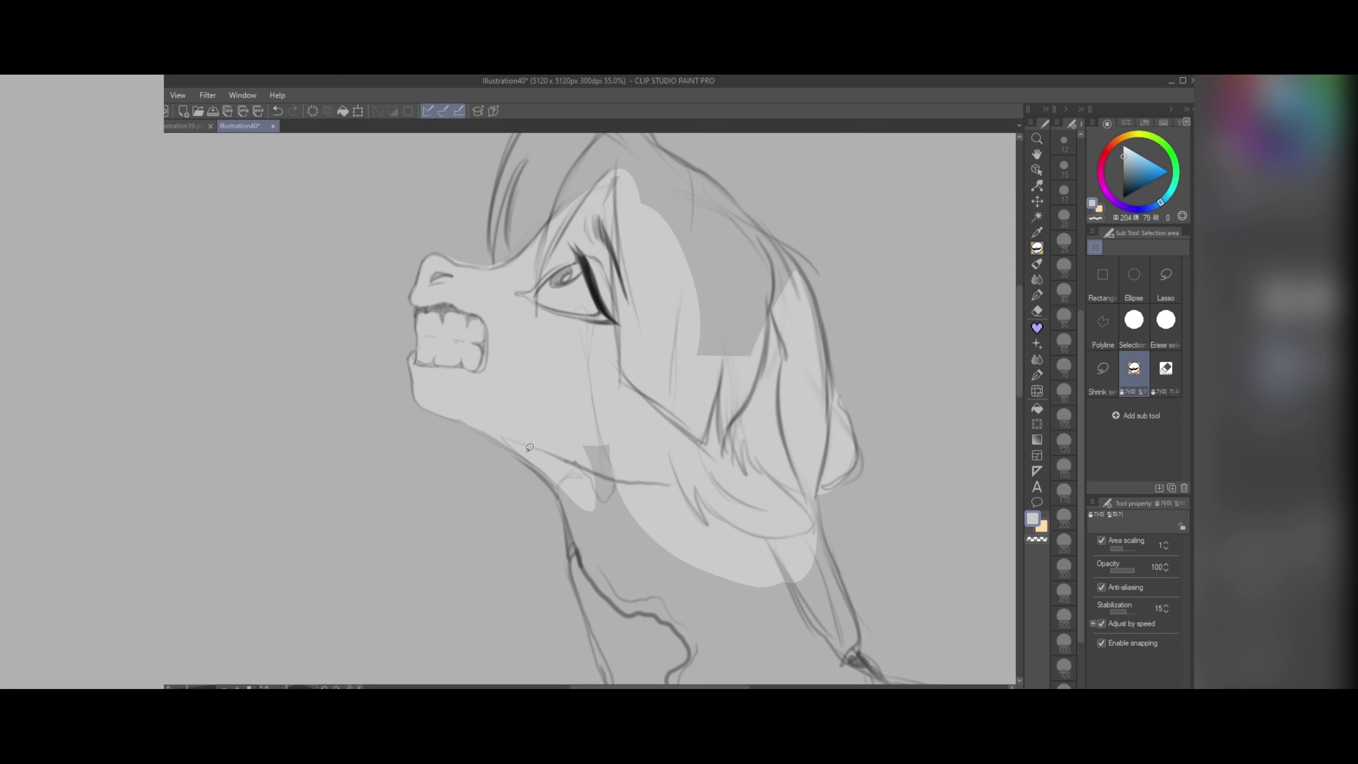
Step: Fill the neck, chest, shoulder and back with the same light gray base
{"action": "mouse_move", "coordinate": [522, 447]}
{"action": "left_mouse_down"}
{"action": "mouse_move", "coordinate": [602, 452]}
{"action": "mouse_move", "coordinate": [615, 610]}
{"action": "left_mouse_up"}
{"action": "scroll", "coordinate": [608, 242], "scroll_direction": "down", "scroll_amount": 4}
{"action": "mouse_move", "coordinate": [646, 198]}
{"action": "left_mouse_down"}
{"action": "mouse_move", "coordinate": [628, 586]}
{"action": "mouse_move", "coordinate": [566, 385]}
{"action": "left_mouse_up"}
{"action": "scroll", "coordinate": [684, 372], "scroll_direction": "up", "scroll_amount": 2}
{"action": "mouse_move", "coordinate": [564, 423]}
{"action": "left_mouse_down"}
{"action": "mouse_move", "coordinate": [589, 571]}
{"action": "mouse_move", "coordinate": [610, 551]}
{"action": "left_mouse_up"}
{"action": "mouse_move", "coordinate": [539, 341]}
{"action": "left_mouse_down"}
{"action": "mouse_move", "coordinate": [551, 479]}
{"action": "mouse_move", "coordinate": [610, 588]}
{"action": "mouse_move", "coordinate": [710, 613]}
{"action": "mouse_move", "coordinate": [818, 543]}
{"action": "mouse_move", "coordinate": [695, 428]}
{"action": "left_mouse_up"}
{"action": "left_click_drag", "start_coordinate": [743, 461], "coordinate": [676, 340]}
{"action": "left_click_drag", "start_coordinate": [724, 419], "coordinate": [819, 668]}
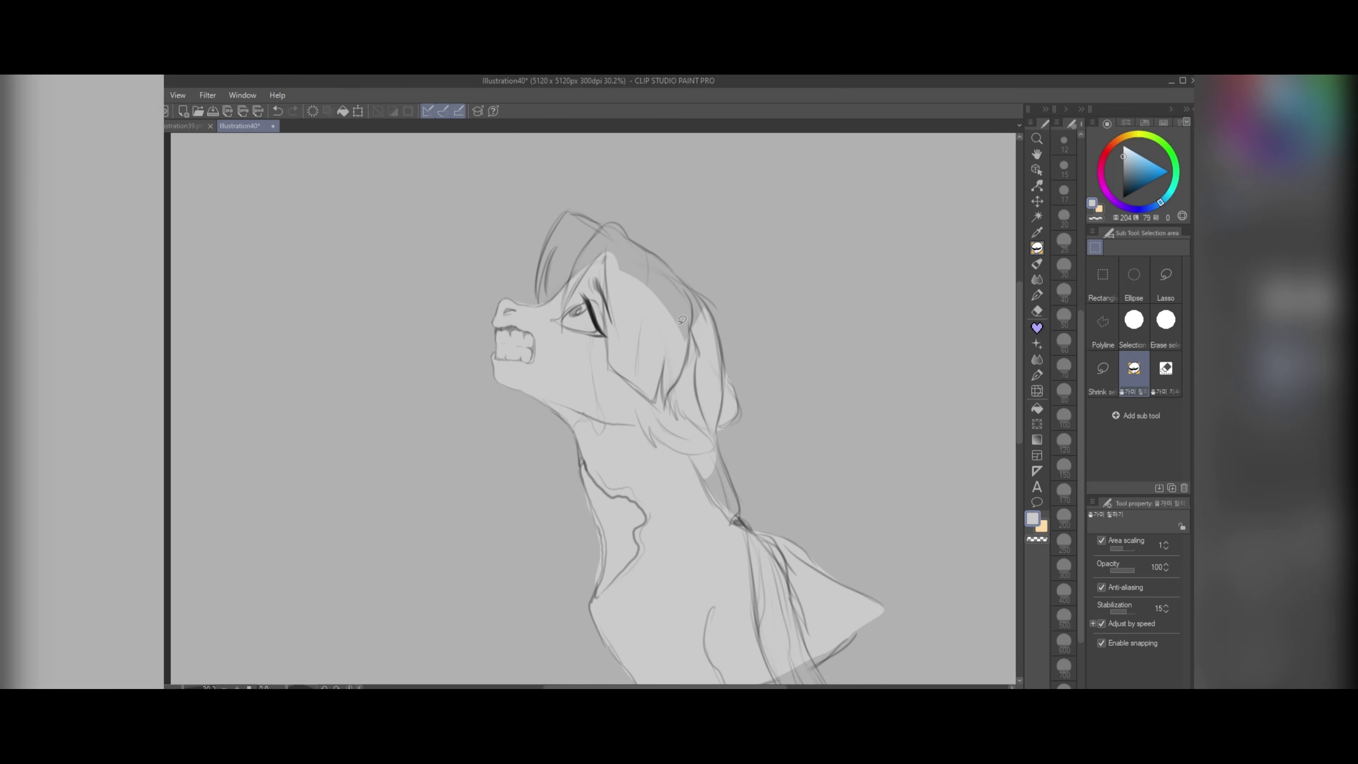
Step: Choose a pale blue-gray and lasso-fill the bangs and the hair over the head
{"action": "left_click", "coordinate": [1123, 160]}
{"action": "scroll", "coordinate": [658, 224], "scroll_direction": "up", "scroll_amount": 2}
{"action": "mouse_move", "coordinate": [596, 289]}
{"action": "left_mouse_down"}
{"action": "mouse_move", "coordinate": [628, 293]}
{"action": "mouse_move", "coordinate": [620, 408]}
{"action": "left_mouse_up"}
{"action": "mouse_move", "coordinate": [584, 263]}
{"action": "left_mouse_down"}
{"action": "mouse_move", "coordinate": [604, 420]}
{"action": "mouse_move", "coordinate": [641, 375]}
{"action": "left_mouse_up"}
{"action": "mouse_move", "coordinate": [584, 329]}
{"action": "left_mouse_down"}
{"action": "mouse_move", "coordinate": [649, 474]}
{"action": "mouse_move", "coordinate": [657, 428]}
{"action": "left_mouse_up"}
{"action": "mouse_move", "coordinate": [599, 437]}
{"action": "left_mouse_down"}
{"action": "mouse_move", "coordinate": [662, 463]}
{"action": "mouse_move", "coordinate": [650, 307]}
{"action": "left_mouse_up"}
{"action": "mouse_move", "coordinate": [671, 373]}
{"action": "left_mouse_down"}
{"action": "mouse_move", "coordinate": [675, 422]}
{"action": "mouse_move", "coordinate": [695, 356]}
{"action": "mouse_move", "coordinate": [655, 342]}
{"action": "left_mouse_up"}
{"action": "mouse_move", "coordinate": [615, 251]}
{"action": "left_mouse_down"}
{"action": "mouse_move", "coordinate": [518, 344]}
{"action": "mouse_move", "coordinate": [574, 270]}
{"action": "left_mouse_up"}
{"action": "mouse_move", "coordinate": [593, 251]}
{"action": "left_mouse_down"}
{"action": "mouse_move", "coordinate": [615, 299]}
{"action": "mouse_move", "coordinate": [639, 272]}
{"action": "mouse_move", "coordinate": [576, 244]}
{"action": "mouse_move", "coordinate": [545, 280]}
{"action": "left_mouse_up"}
Step: Fill the ponytail above and below the hair tie with the blue-gray hair color
{"action": "mouse_move", "coordinate": [715, 436]}
{"action": "left_mouse_down"}
{"action": "mouse_move", "coordinate": [703, 343]}
{"action": "mouse_move", "coordinate": [740, 368]}
{"action": "mouse_move", "coordinate": [745, 538]}
{"action": "mouse_move", "coordinate": [753, 528]}
{"action": "left_mouse_up"}
{"action": "left_click_drag", "start_coordinate": [753, 615], "coordinate": [770, 647]}
{"action": "scroll", "coordinate": [722, 423], "scroll_direction": "down", "scroll_amount": 2}
{"action": "mouse_move", "coordinate": [768, 588]}
{"action": "left_mouse_down"}
{"action": "mouse_move", "coordinate": [684, 436]}
{"action": "mouse_move", "coordinate": [714, 556]}
{"action": "left_mouse_up"}
{"action": "left_click_drag", "start_coordinate": [682, 413], "coordinate": [717, 471]}
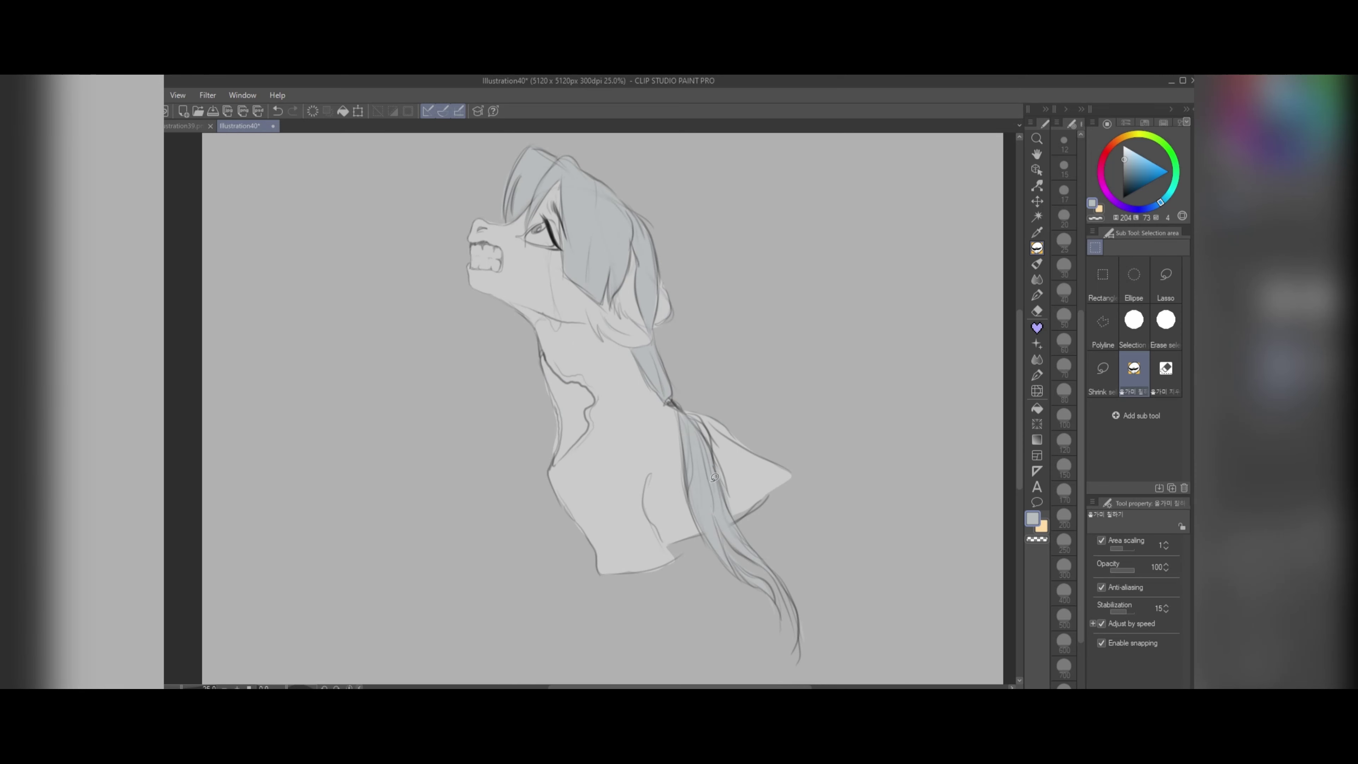
Step: Fill the eye's sclera pale bluish gray and paint a golden-orange iris with a white oval highlight
{"action": "scroll", "coordinate": [517, 204], "scroll_direction": "up", "scroll_amount": 5}
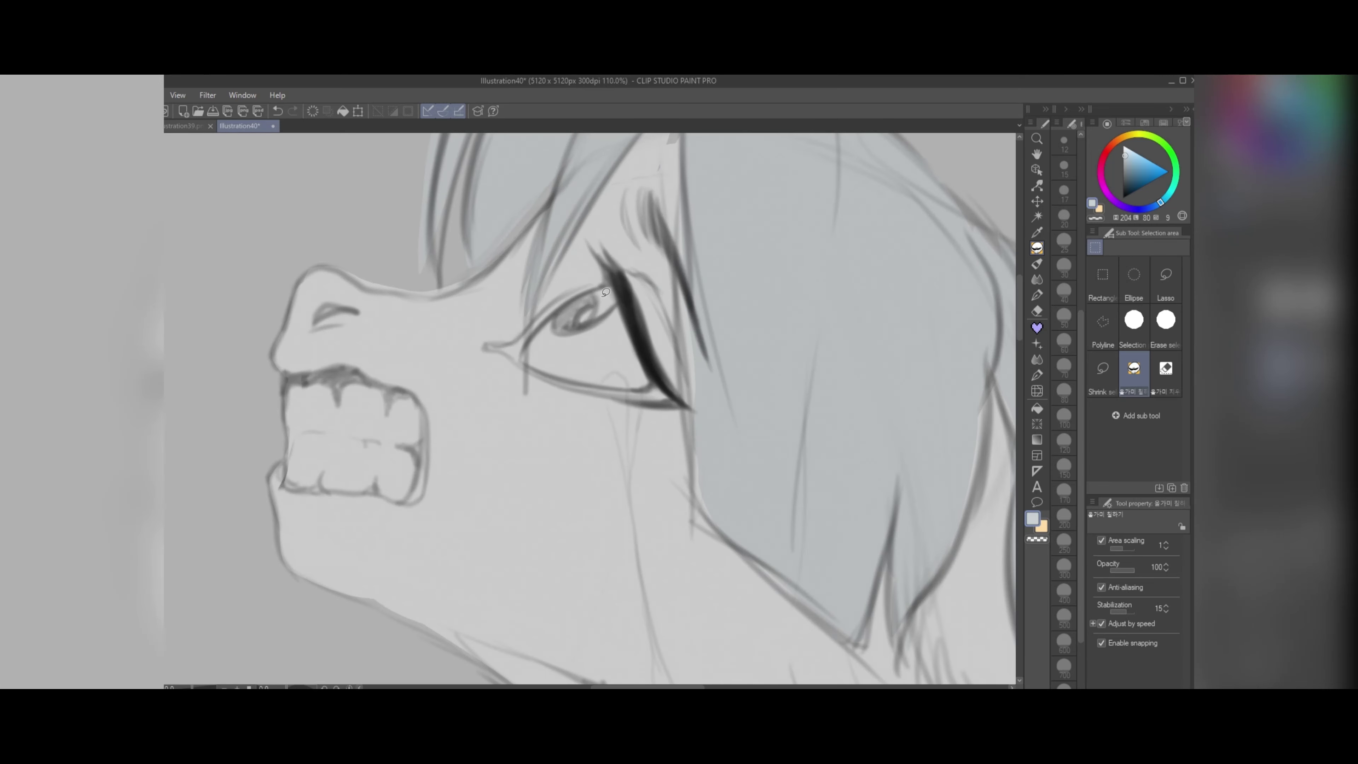
{"action": "scroll", "coordinate": [605, 262], "scroll_direction": "down", "scroll_amount": 4}
{"action": "scroll", "coordinate": [604, 262], "scroll_direction": "up", "scroll_amount": 5}
{"action": "left_click", "coordinate": [1121, 139]}
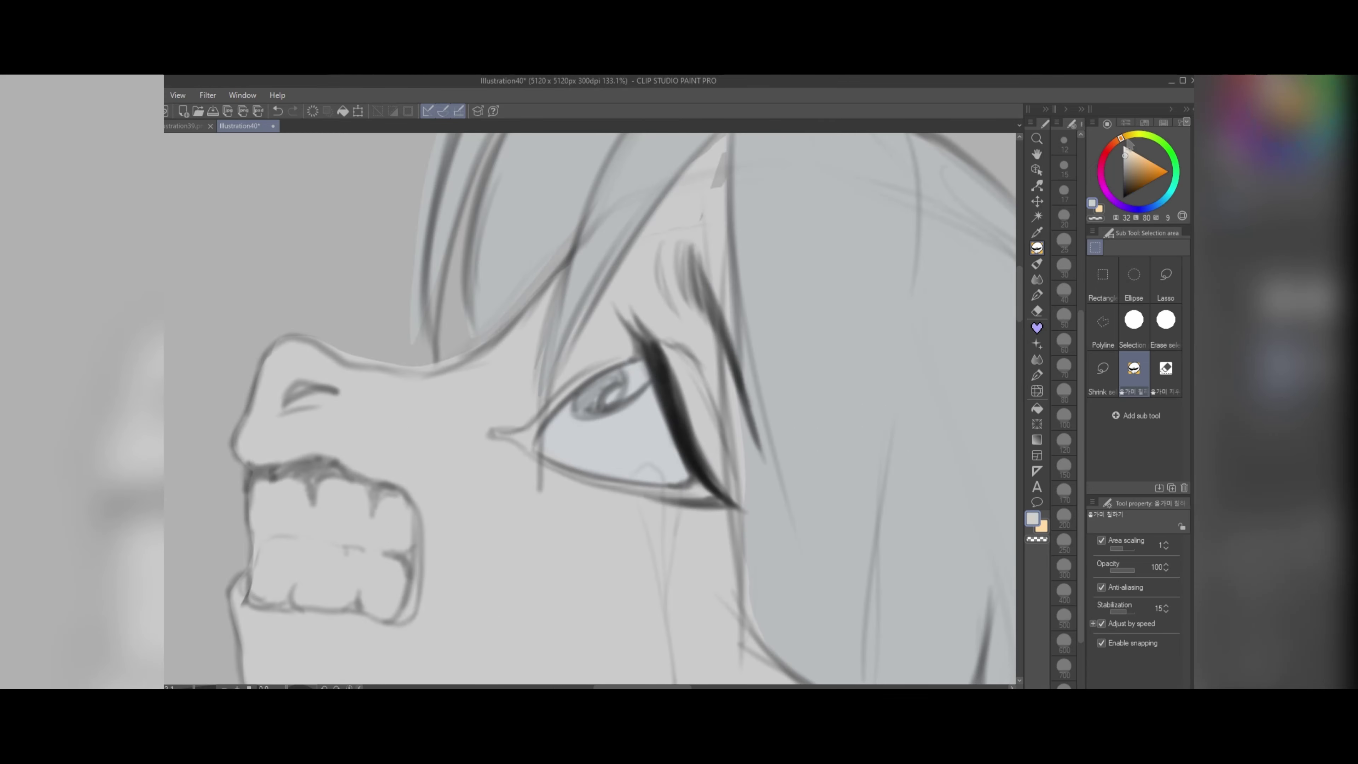
{"action": "mouse_move", "coordinate": [617, 406]}
{"action": "left_mouse_down"}
{"action": "mouse_move", "coordinate": [626, 369]}
{"action": "mouse_move", "coordinate": [601, 373]}
{"action": "mouse_move", "coordinate": [600, 346]}
{"action": "left_mouse_up"}
{"action": "scroll", "coordinate": [650, 419], "scroll_direction": "up", "scroll_amount": 7}
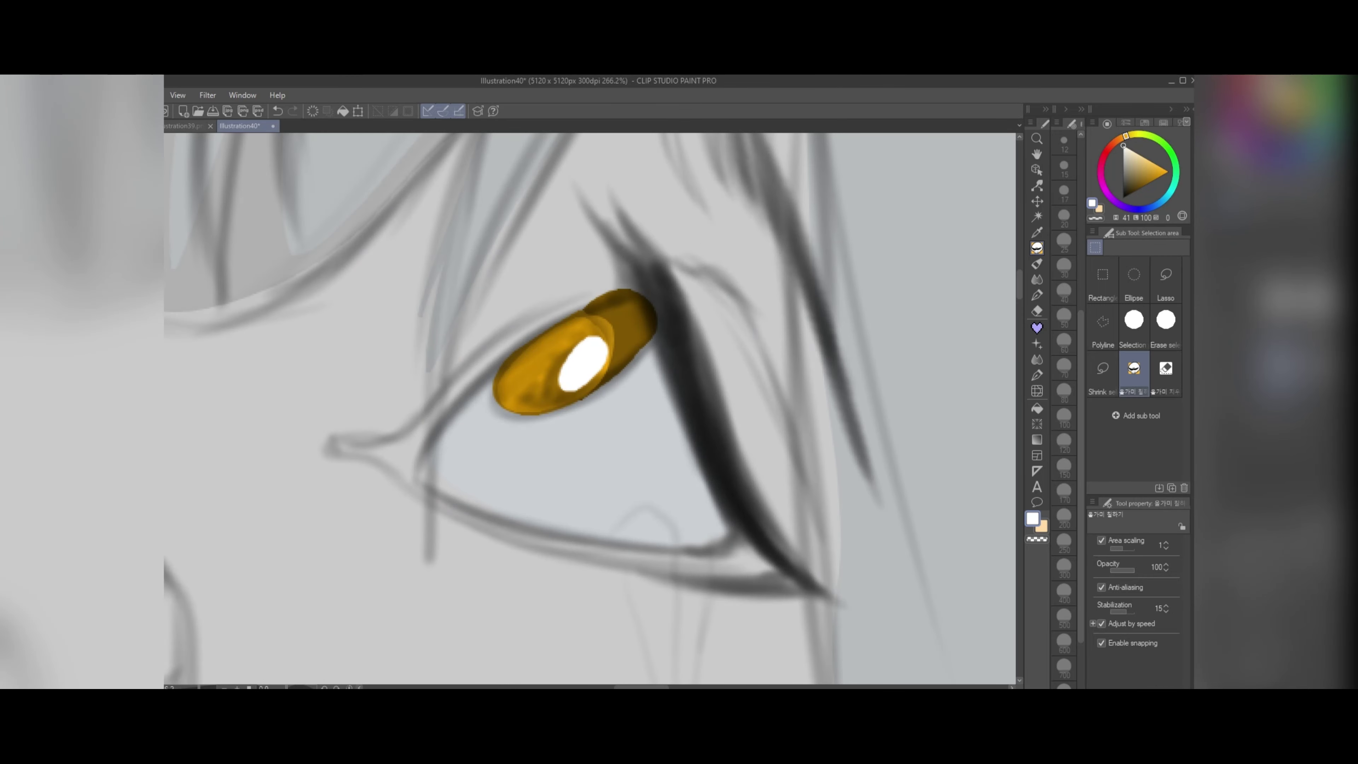
Step: Give the white oval highlight in the iris a black outline
{"action": "left_click", "coordinate": [779, 562]}
{"action": "left_click", "coordinate": [1028, 406]}
{"action": "scroll", "coordinate": [624, 297], "scroll_direction": "down", "scroll_amount": 15}
{"action": "scroll", "coordinate": [624, 297], "scroll_direction": "up", "scroll_amount": 14}
{"action": "scroll", "coordinate": [538, 405], "scroll_direction": "up", "scroll_amount": 5}
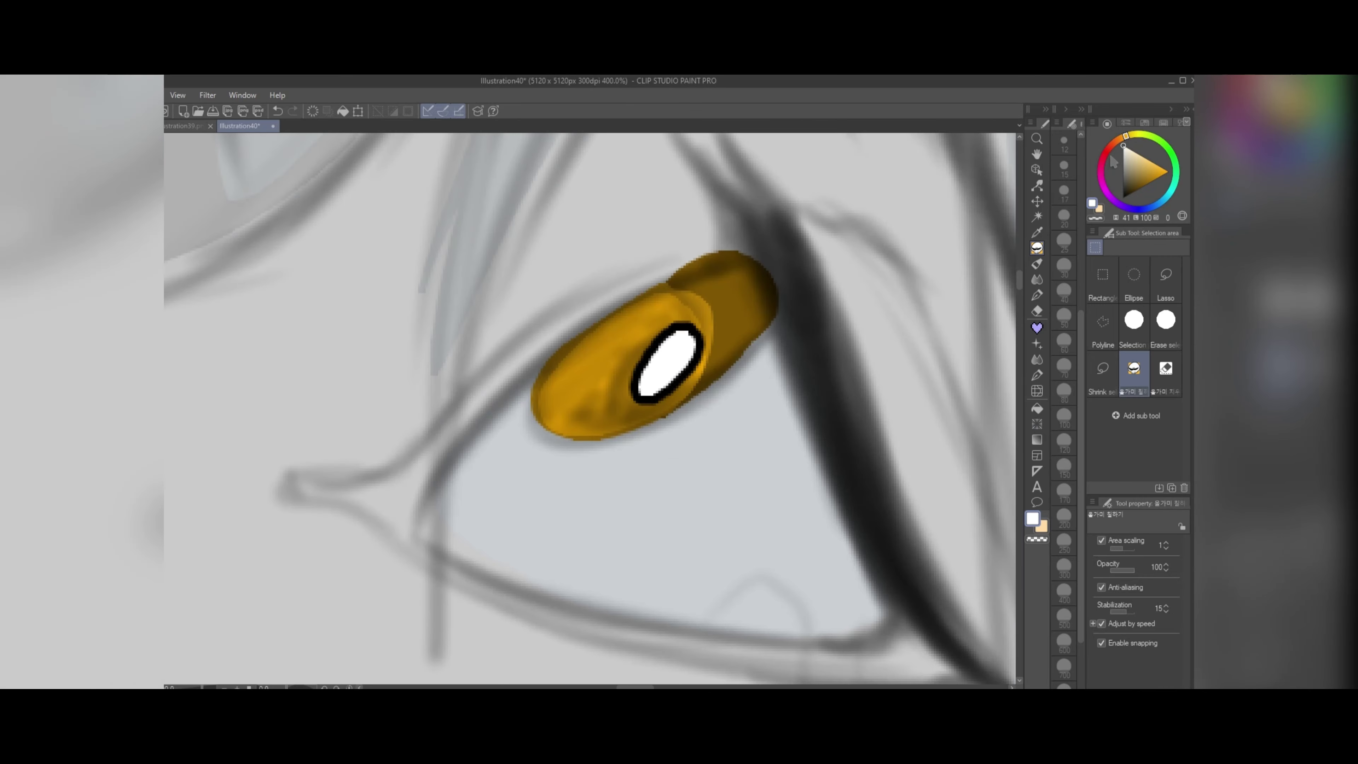
Step: Lasso-fill a bright red shape beside the white highlight in the iris and outline it in black
{"action": "left_click", "coordinate": [1104, 154]}
{"action": "left_click_drag", "start_coordinate": [1134, 166], "coordinate": [1168, 172]}
{"action": "left_click_drag", "start_coordinate": [654, 338], "coordinate": [664, 327]}
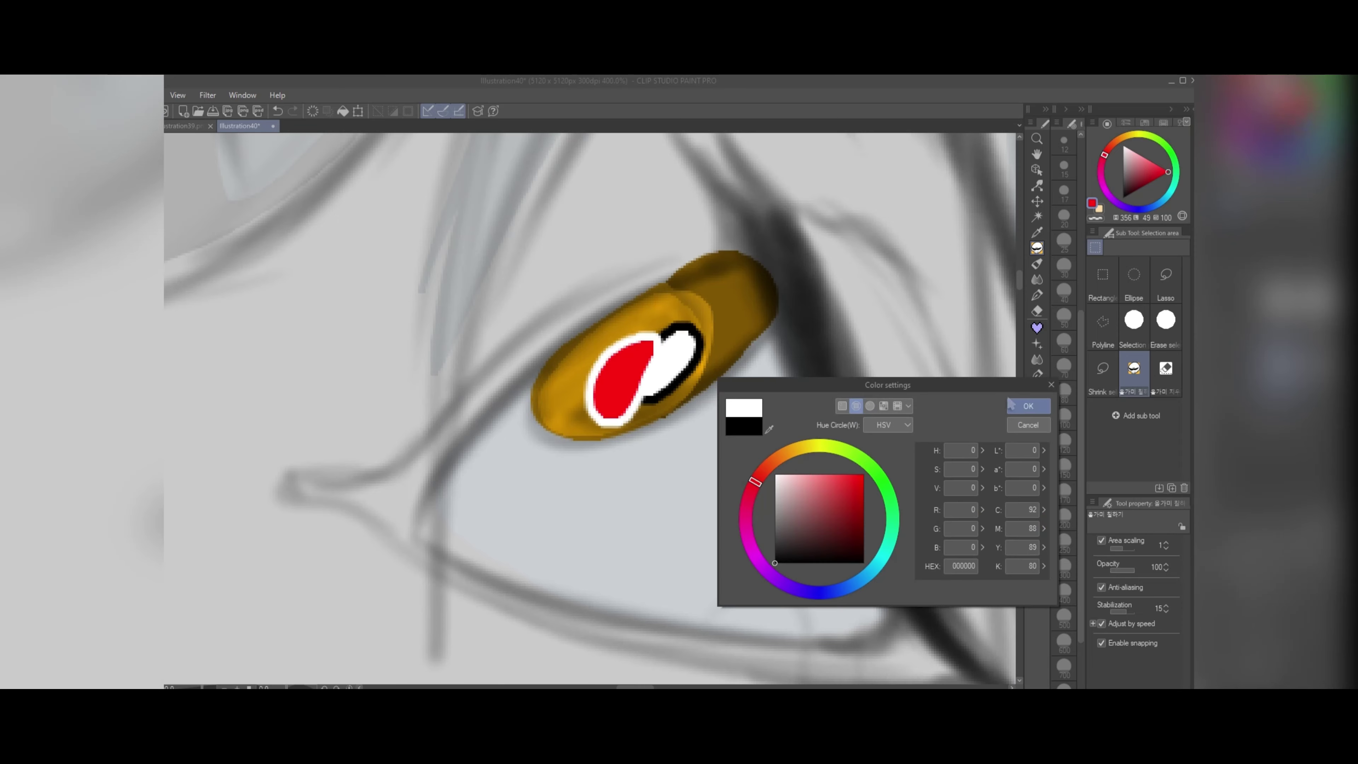
{"action": "left_click", "coordinate": [779, 561]}
{"action": "left_click", "coordinate": [1029, 406]}
{"action": "scroll", "coordinate": [664, 313], "scroll_direction": "down", "scroll_amount": 12}
{"action": "scroll", "coordinate": [664, 313], "scroll_direction": "up", "scroll_amount": 4}
{"action": "scroll", "coordinate": [485, 293], "scroll_direction": "down", "scroll_amount": 4}
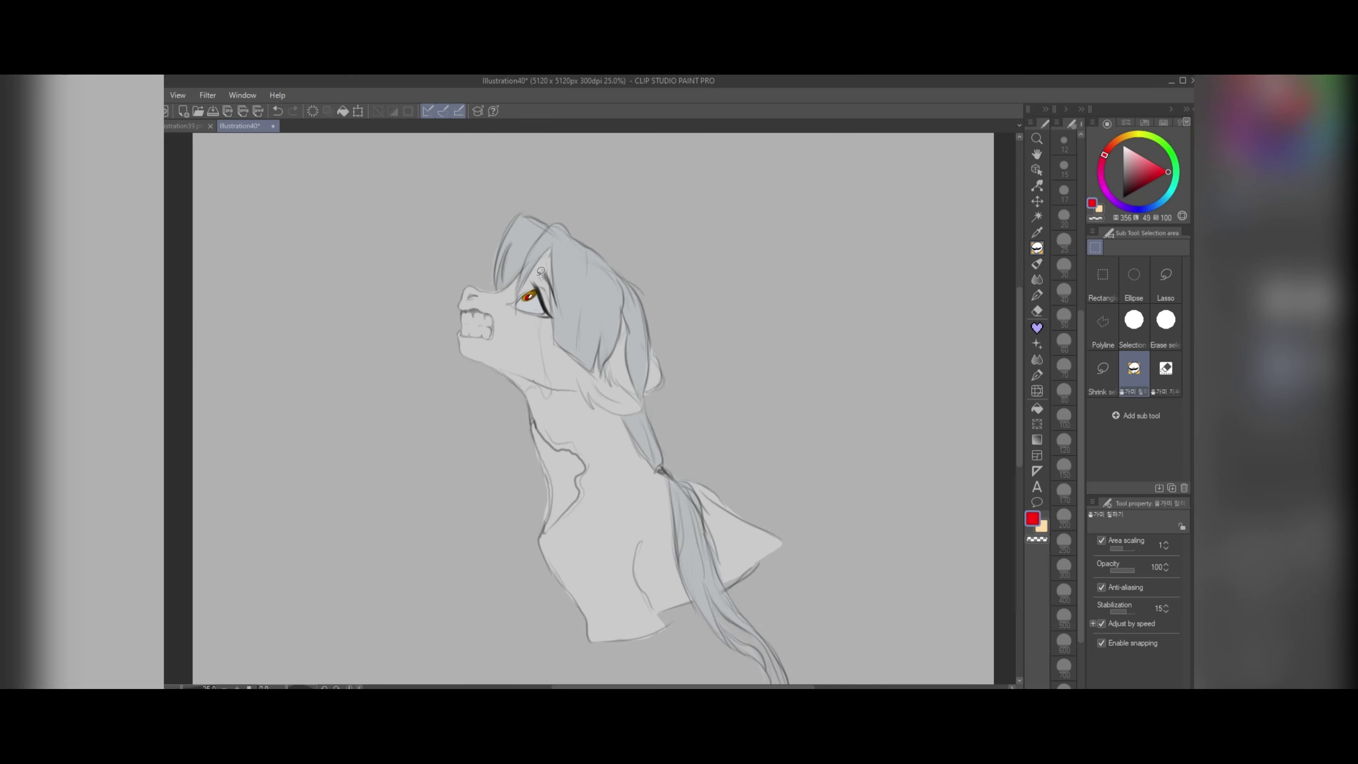
{"action": "scroll", "coordinate": [484, 293], "scroll_direction": "up", "scroll_amount": 4}
{"action": "scroll", "coordinate": [485, 294], "scroll_direction": "down", "scroll_amount": 4}
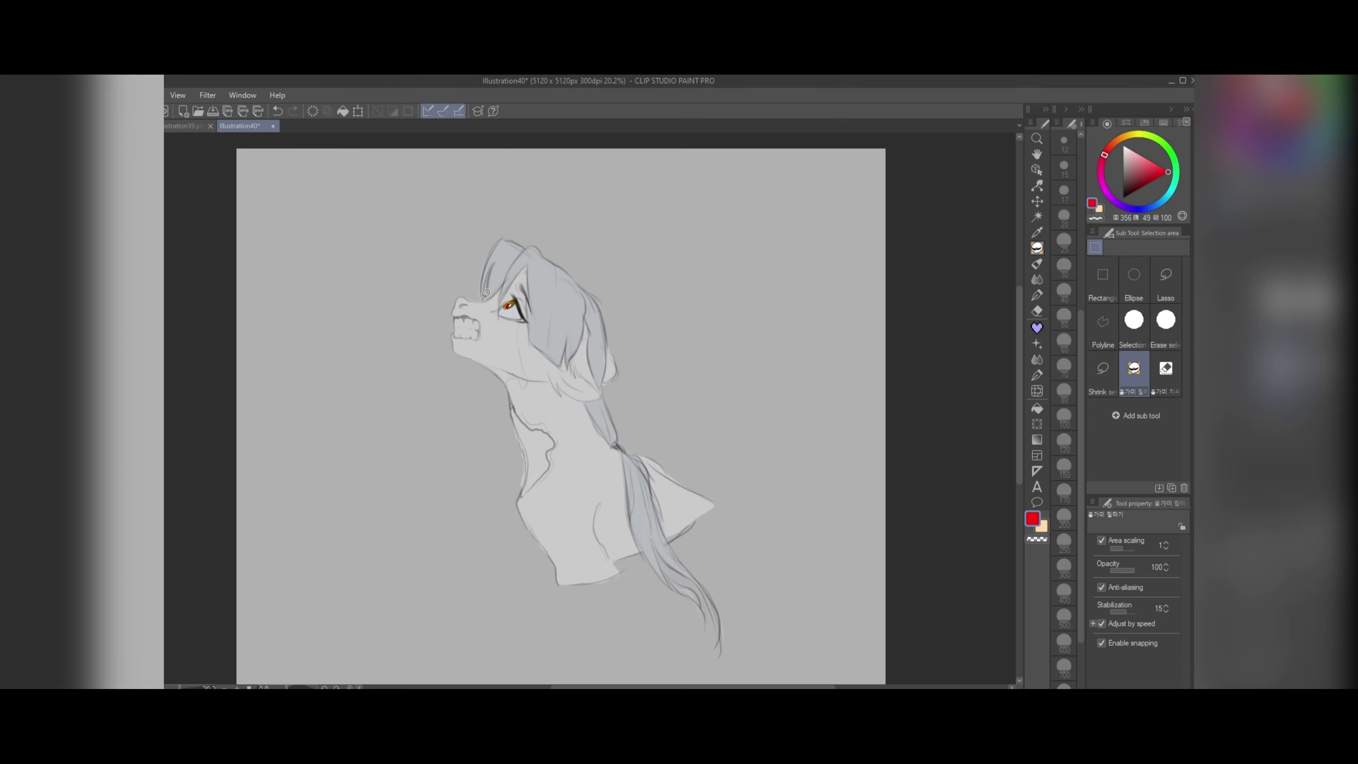
Step: Choose a muted mauve and fill the eyelid rims and the inner corner of the eye
{"action": "scroll", "coordinate": [485, 294], "scroll_direction": "up", "scroll_amount": 8}
{"action": "left_click", "coordinate": [1132, 177]}
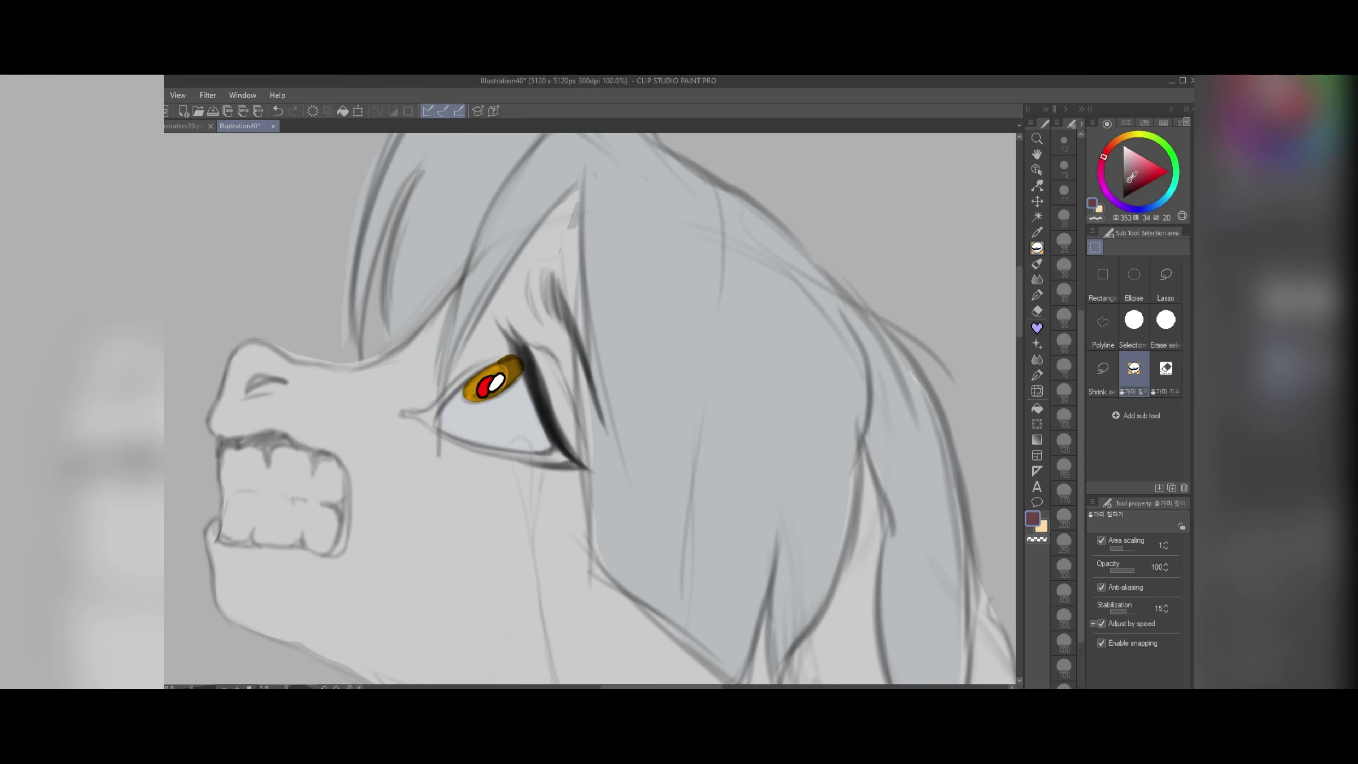
{"action": "scroll", "coordinate": [443, 425], "scroll_direction": "up", "scroll_amount": 4}
{"action": "mouse_move", "coordinate": [600, 251]}
{"action": "left_mouse_down"}
{"action": "mouse_move", "coordinate": [628, 243]}
{"action": "mouse_move", "coordinate": [465, 345]}
{"action": "mouse_move", "coordinate": [428, 428]}
{"action": "left_mouse_up"}
{"action": "mouse_move", "coordinate": [490, 462]}
{"action": "left_mouse_down"}
{"action": "mouse_move", "coordinate": [667, 493]}
{"action": "mouse_move", "coordinate": [493, 455]}
{"action": "left_mouse_up"}
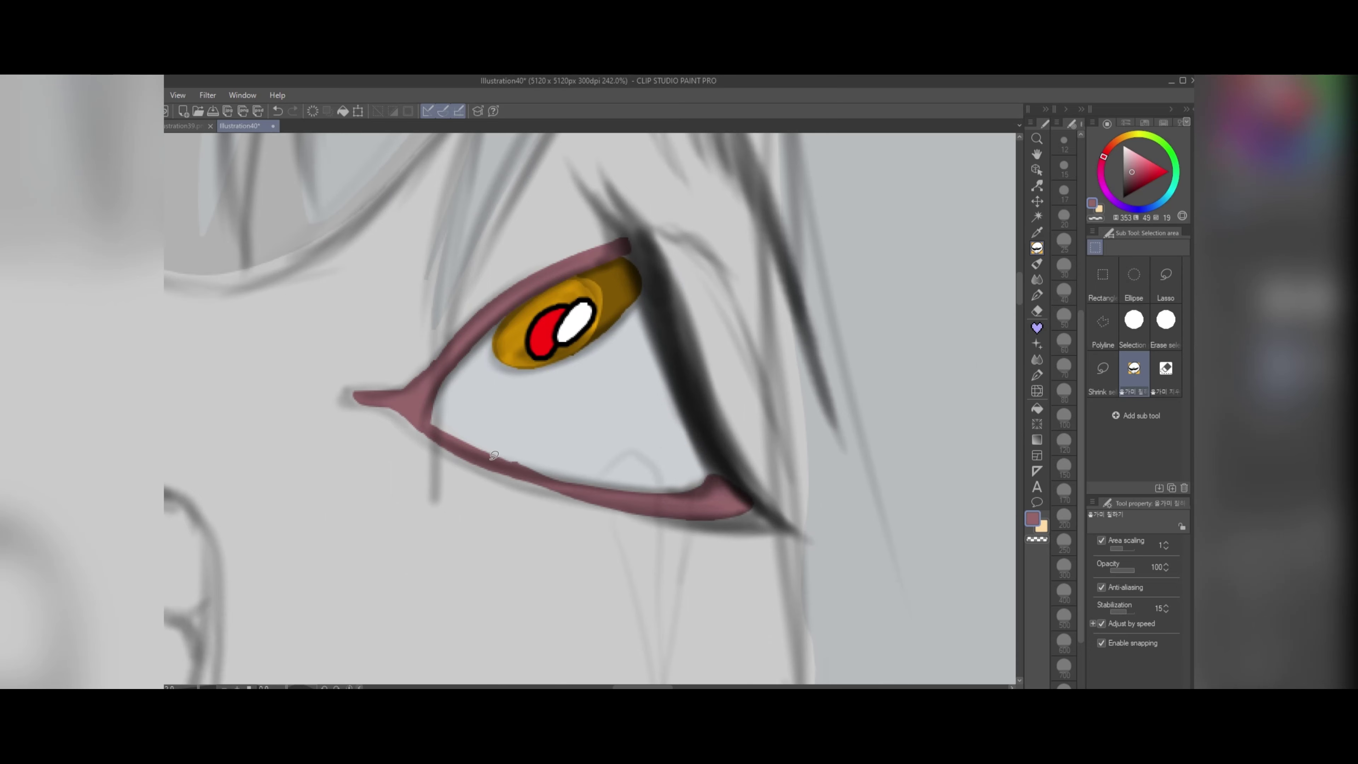
Step: Fill the nostril, gums, gaps between the teeth, mouth corner and lower lip with the muted mauve
{"action": "key", "text": "ctrl+0"}
{"action": "scroll", "coordinate": [497, 350], "scroll_direction": "up", "scroll_amount": 10}
{"action": "left_click_drag", "start_coordinate": [472, 371], "coordinate": [381, 328]}
{"action": "mouse_move", "coordinate": [428, 225]}
{"action": "left_mouse_down"}
{"action": "mouse_move", "coordinate": [443, 199]}
{"action": "mouse_move", "coordinate": [430, 224]}
{"action": "left_mouse_up"}
{"action": "mouse_move", "coordinate": [529, 341]}
{"action": "left_mouse_down"}
{"action": "mouse_move", "coordinate": [568, 363]}
{"action": "mouse_move", "coordinate": [502, 324]}
{"action": "left_mouse_up"}
{"action": "mouse_move", "coordinate": [591, 358]}
{"action": "left_mouse_down"}
{"action": "mouse_move", "coordinate": [617, 413]}
{"action": "mouse_move", "coordinate": [594, 352]}
{"action": "left_mouse_up"}
{"action": "left_click_drag", "start_coordinate": [628, 439], "coordinate": [620, 463]}
{"action": "left_click_drag", "start_coordinate": [546, 445], "coordinate": [532, 437]}
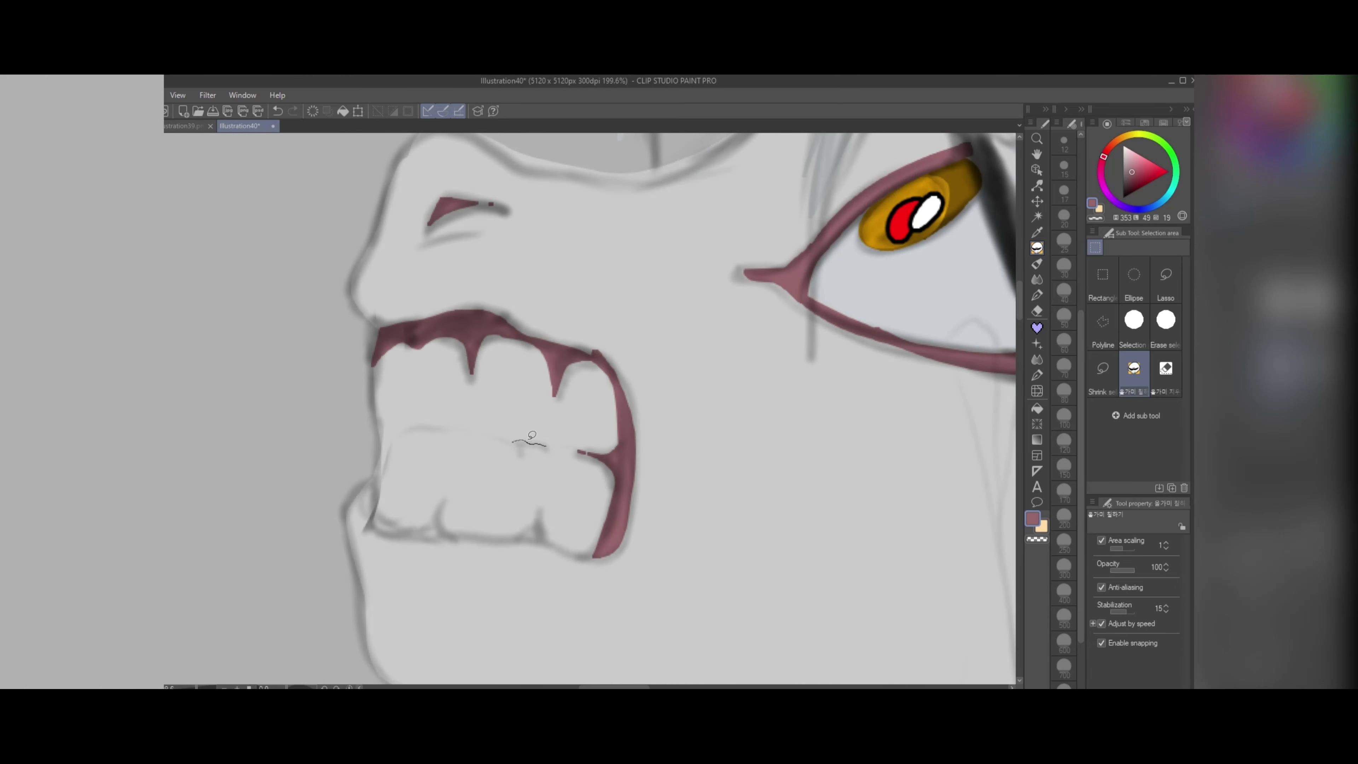
{"action": "mouse_move", "coordinate": [587, 549]}
{"action": "left_mouse_down"}
{"action": "mouse_move", "coordinate": [433, 533]}
{"action": "mouse_move", "coordinate": [369, 481]}
{"action": "left_mouse_up"}
{"action": "key", "text": "ctrl+0"}
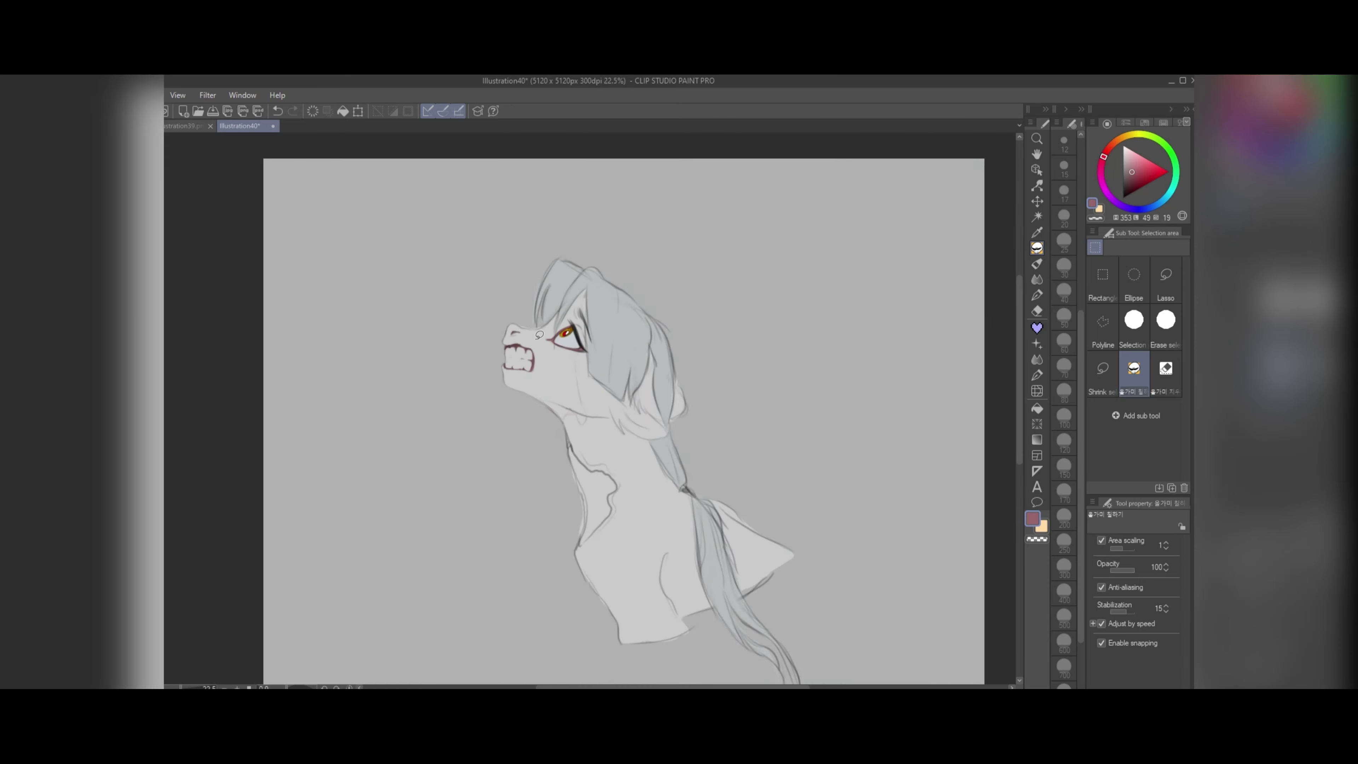
Step: Shade the upper and lower teeth with a slightly darker light gray and undo the last stroke
{"action": "scroll", "coordinate": [525, 312], "scroll_direction": "up", "scroll_amount": 3}
{"action": "scroll", "coordinate": [484, 329], "scroll_direction": "up", "scroll_amount": 5}
{"action": "left_click", "coordinate": [1123, 156]}
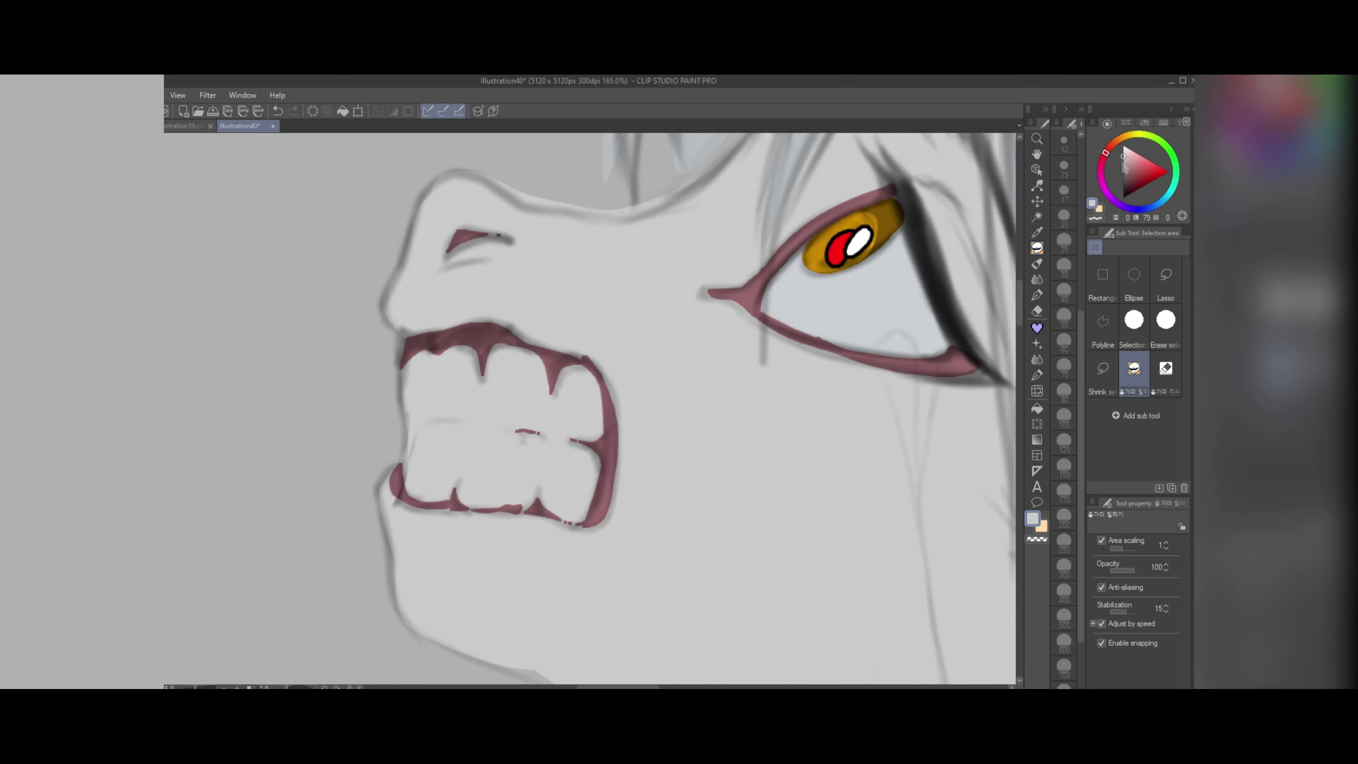
{"action": "left_click_drag", "start_coordinate": [584, 432], "coordinate": [580, 357]}
{"action": "mouse_move", "coordinate": [523, 348]}
{"action": "left_mouse_down"}
{"action": "mouse_move", "coordinate": [508, 429]}
{"action": "mouse_move", "coordinate": [551, 385]}
{"action": "left_mouse_up"}
{"action": "mouse_move", "coordinate": [539, 474]}
{"action": "left_mouse_down"}
{"action": "mouse_move", "coordinate": [513, 439]}
{"action": "mouse_move", "coordinate": [580, 507]}
{"action": "left_mouse_up"}
{"action": "mouse_move", "coordinate": [449, 420]}
{"action": "left_mouse_down"}
{"action": "mouse_move", "coordinate": [465, 423]}
{"action": "mouse_move", "coordinate": [444, 420]}
{"action": "mouse_move", "coordinate": [495, 351]}
{"action": "mouse_move", "coordinate": [585, 364]}
{"action": "mouse_move", "coordinate": [576, 323]}
{"action": "left_mouse_up"}
{"action": "left_click", "coordinate": [278, 112]}
Step: Add soft gray shadow shapes under the jaw, below the eye and around the brow
{"action": "scroll", "coordinate": [495, 351], "scroll_direction": "down", "scroll_amount": 7}
{"action": "scroll", "coordinate": [546, 340], "scroll_direction": "up", "scroll_amount": 5}
{"action": "scroll", "coordinate": [537, 310], "scroll_direction": "down", "scroll_amount": 5}
{"action": "scroll", "coordinate": [567, 359], "scroll_direction": "up", "scroll_amount": 2}
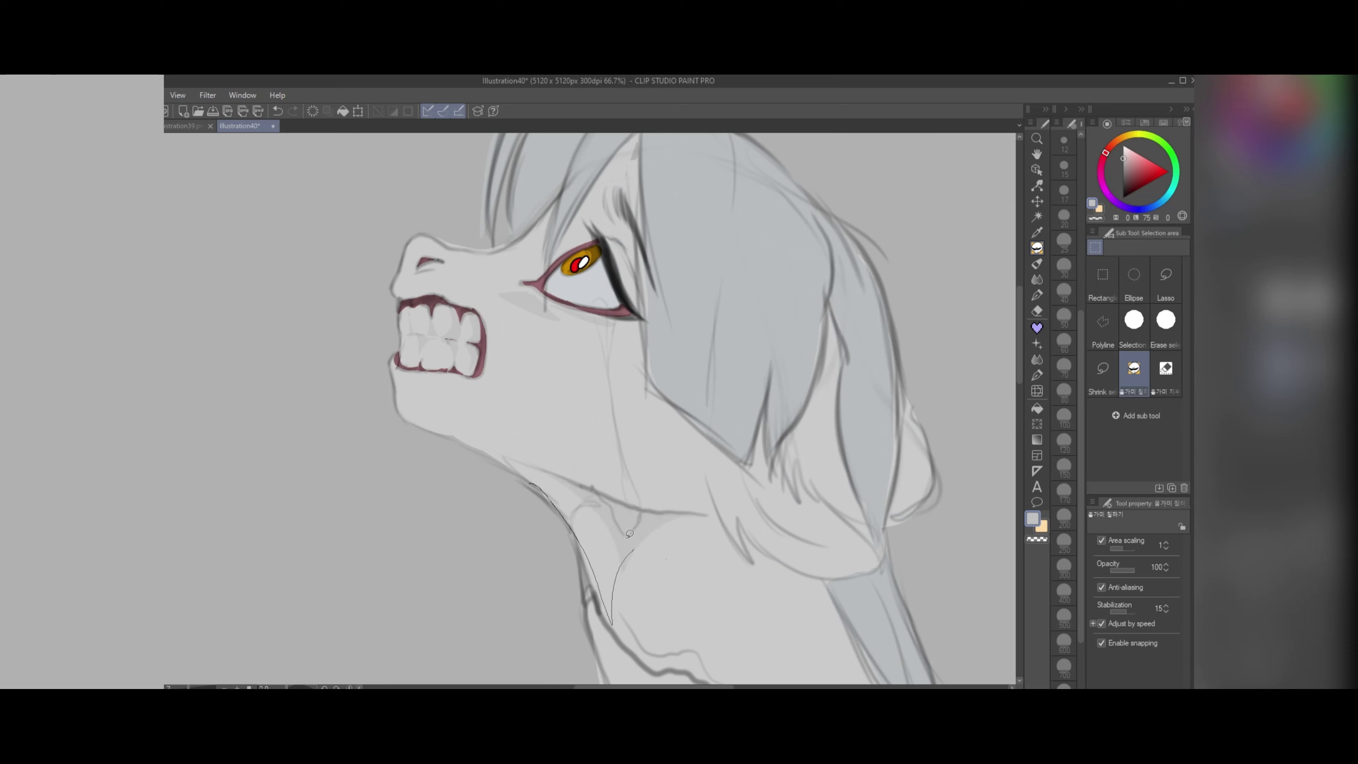
{"action": "scroll", "coordinate": [529, 316], "scroll_direction": "up", "scroll_amount": 2}
{"action": "scroll", "coordinate": [559, 329], "scroll_direction": "down", "scroll_amount": 4}
{"action": "scroll", "coordinate": [559, 329], "scroll_direction": "up", "scroll_amount": 2}
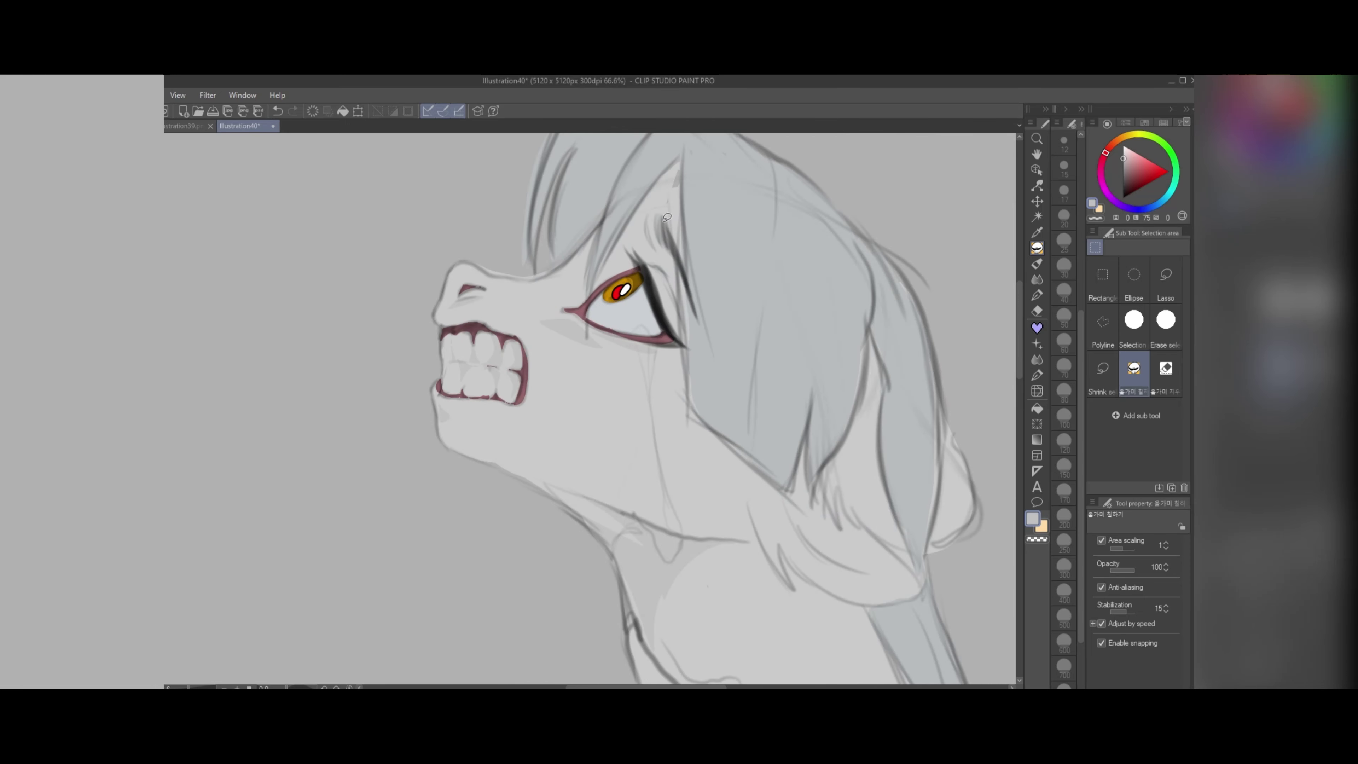
{"action": "left_click_drag", "start_coordinate": [669, 303], "coordinate": [643, 210]}
Step: Block in gray shadow shapes along the side of the neck, the shoulder and the back
{"action": "scroll", "coordinate": [613, 250], "scroll_direction": "down", "scroll_amount": 5}
{"action": "scroll", "coordinate": [672, 404], "scroll_direction": "up", "scroll_amount": 2}
{"action": "mouse_move", "coordinate": [727, 521]}
{"action": "left_mouse_down"}
{"action": "mouse_move", "coordinate": [742, 487]}
{"action": "mouse_move", "coordinate": [728, 536]}
{"action": "left_mouse_up"}
{"action": "left_click_drag", "start_coordinate": [657, 437], "coordinate": [653, 442]}
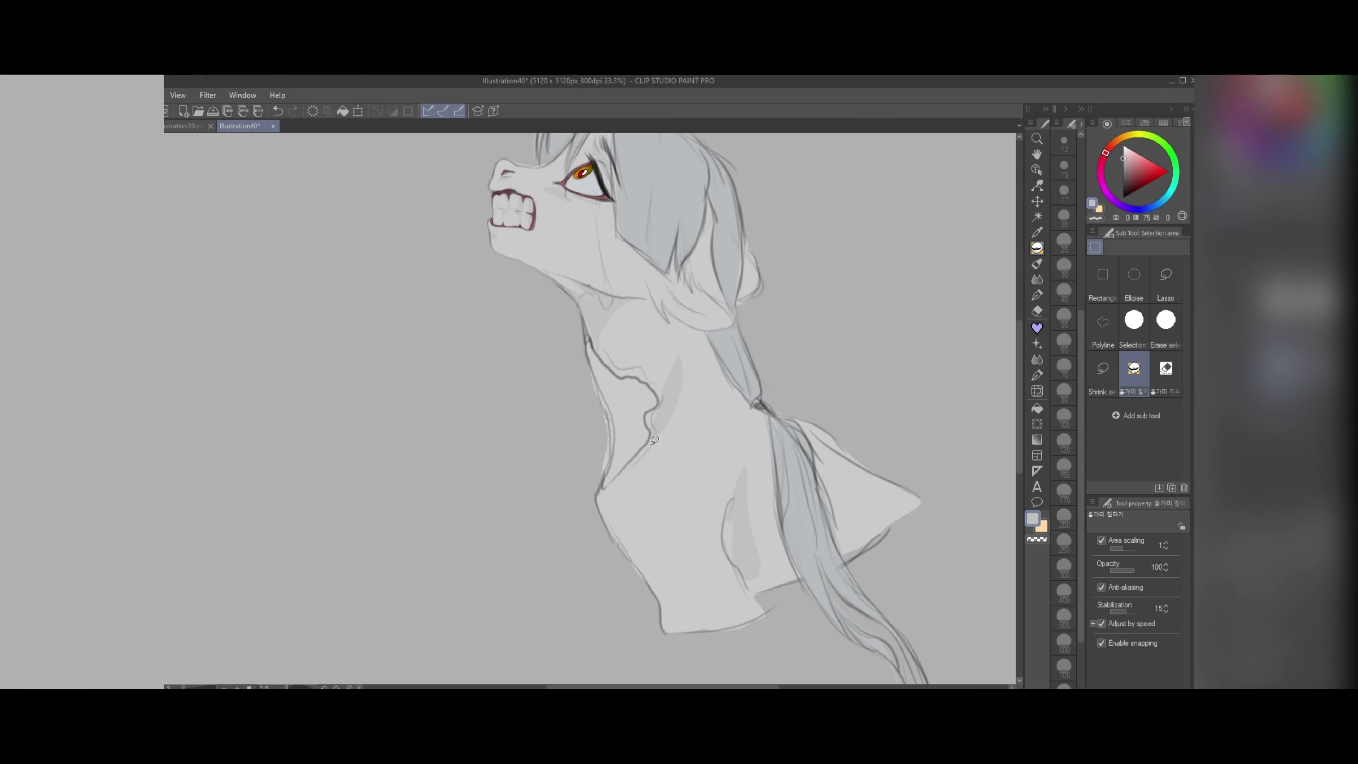
{"action": "left_click_drag", "start_coordinate": [830, 511], "coordinate": [832, 542]}
{"action": "scroll", "coordinate": [678, 599], "scroll_direction": "down", "scroll_amount": 2}
Step: Shade the area between the hair locks, the tuft behind the jaw and the cheek beside the mouth
{"action": "scroll", "coordinate": [686, 384], "scroll_direction": "up", "scroll_amount": 3}
{"action": "left_click_drag", "start_coordinate": [716, 352], "coordinate": [725, 274]}
{"action": "left_click_drag", "start_coordinate": [644, 340], "coordinate": [664, 337]}
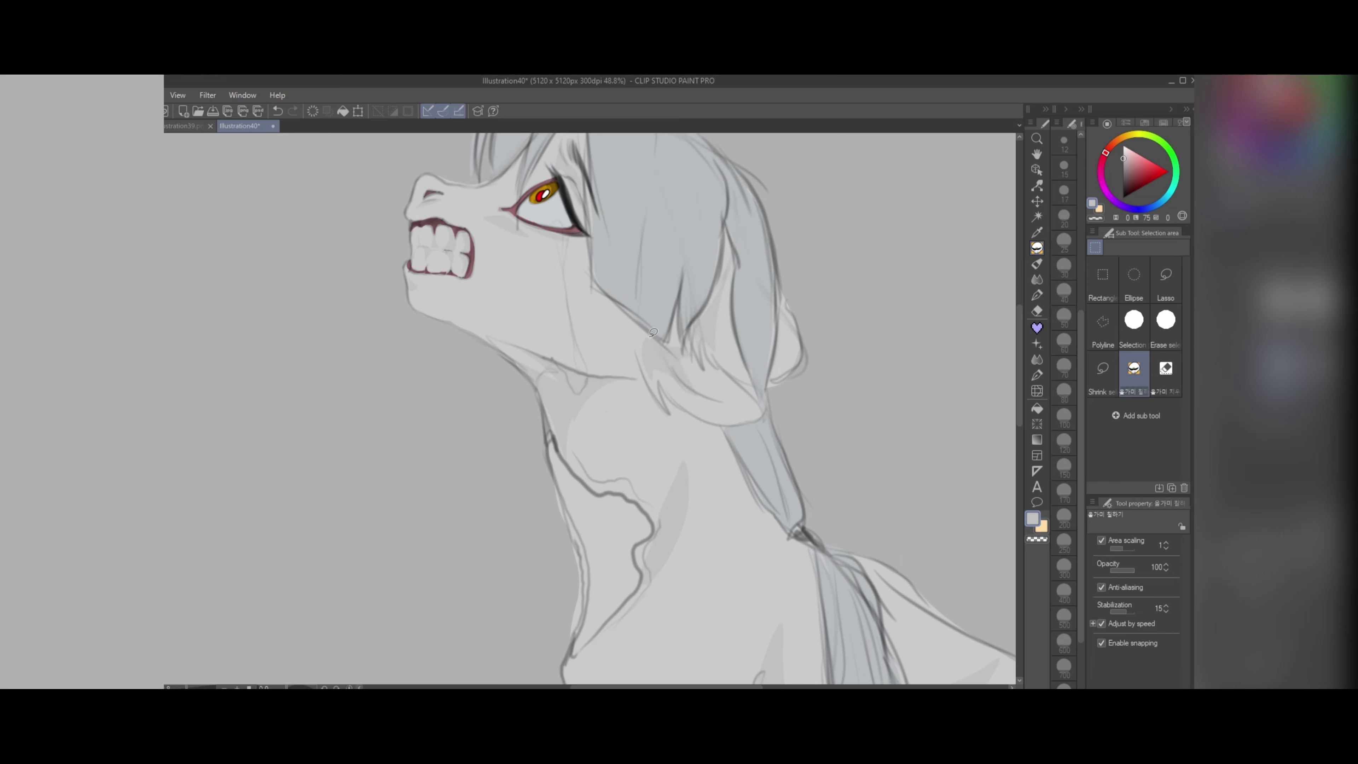
{"action": "scroll", "coordinate": [647, 351], "scroll_direction": "down", "scroll_amount": 3}
{"action": "left_click_drag", "start_coordinate": [551, 252], "coordinate": [554, 281]}
{"action": "scroll", "coordinate": [553, 280], "scroll_direction": "up", "scroll_amount": 5}
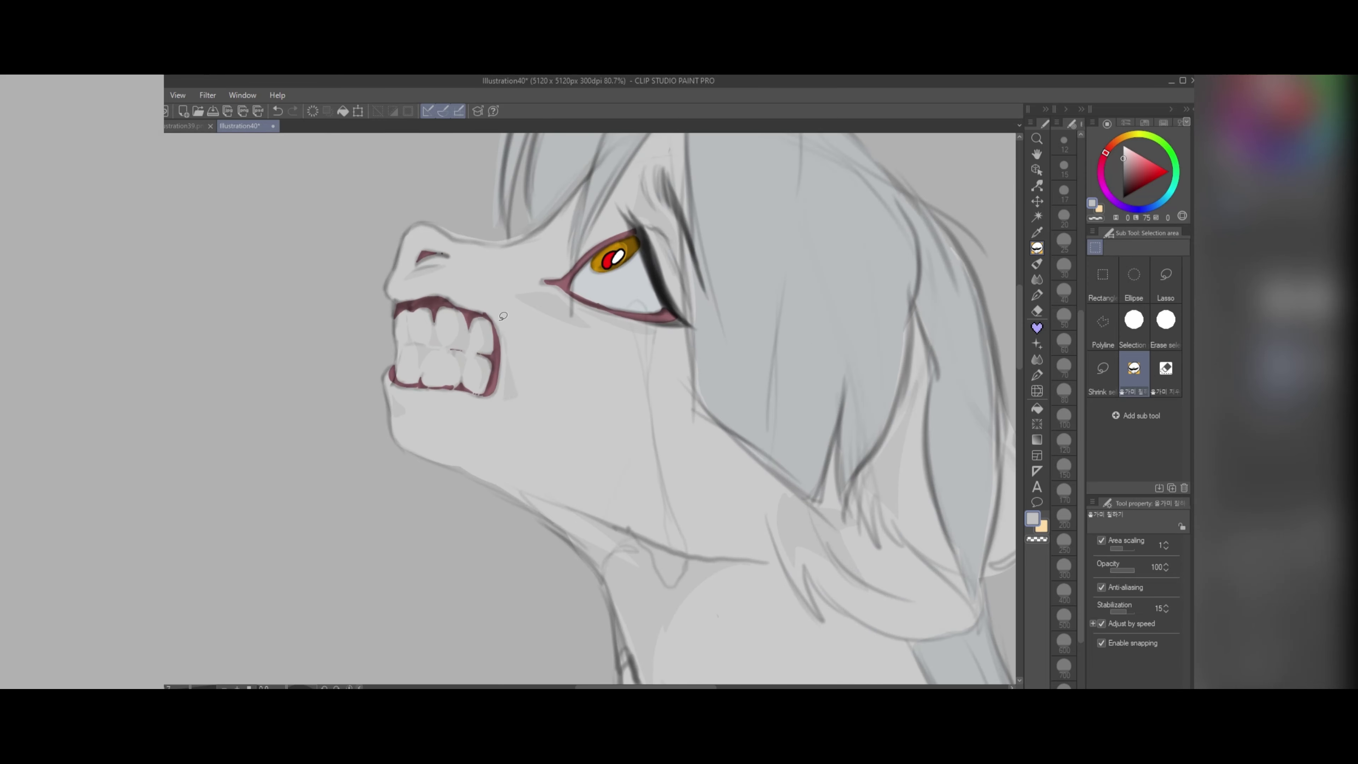
Step: Add darker blue-gray shadow shapes to the bangs, the hair over the head and the ponytail
{"action": "scroll", "coordinate": [503, 316], "scroll_direction": "down", "scroll_amount": 4}
{"action": "scroll", "coordinate": [535, 321], "scroll_direction": "up", "scroll_amount": 3}
{"action": "left_click_drag", "start_coordinate": [660, 277], "coordinate": [689, 348]}
{"action": "left_click_drag", "start_coordinate": [740, 347], "coordinate": [742, 326]}
{"action": "left_click_drag", "start_coordinate": [517, 167], "coordinate": [516, 170]}
{"action": "scroll", "coordinate": [652, 239], "scroll_direction": "down", "scroll_amount": 3}
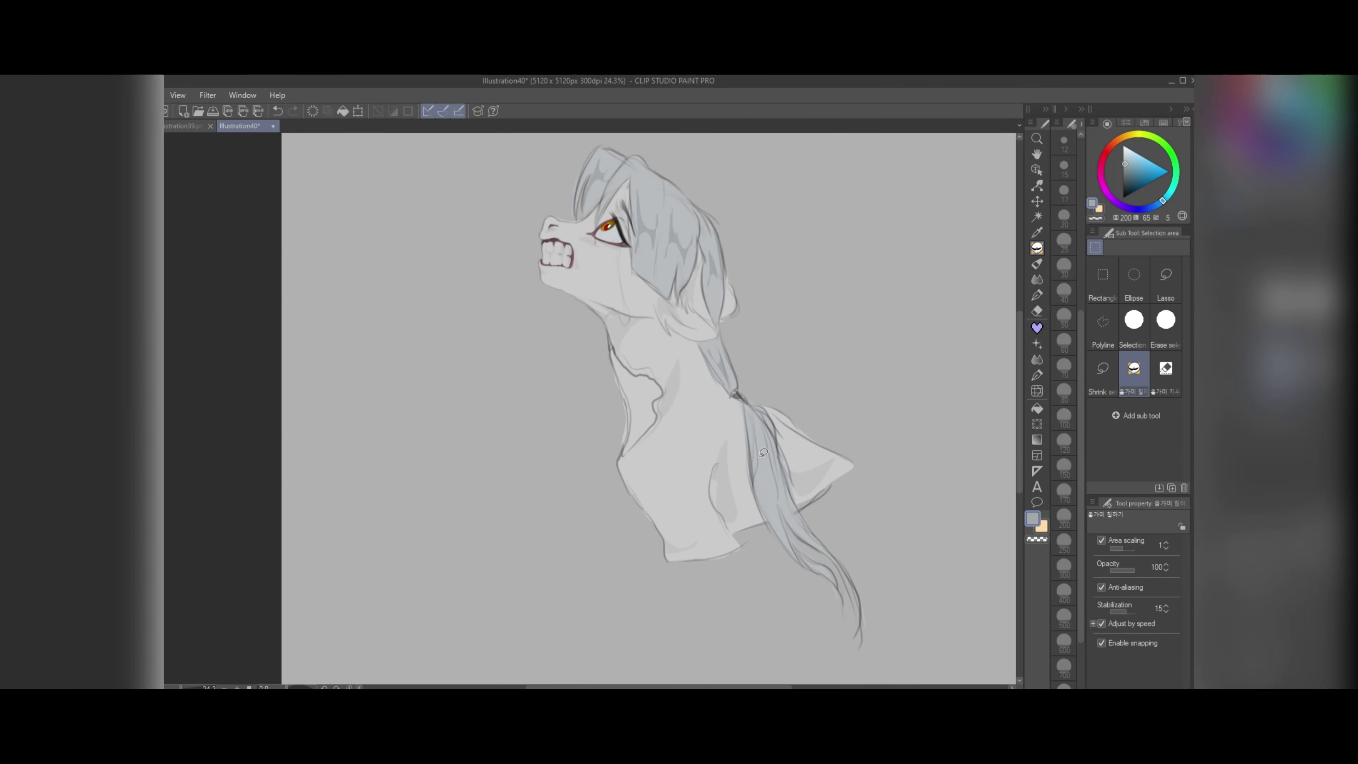
{"action": "scroll", "coordinate": [652, 240], "scroll_direction": "up", "scroll_amount": 3}
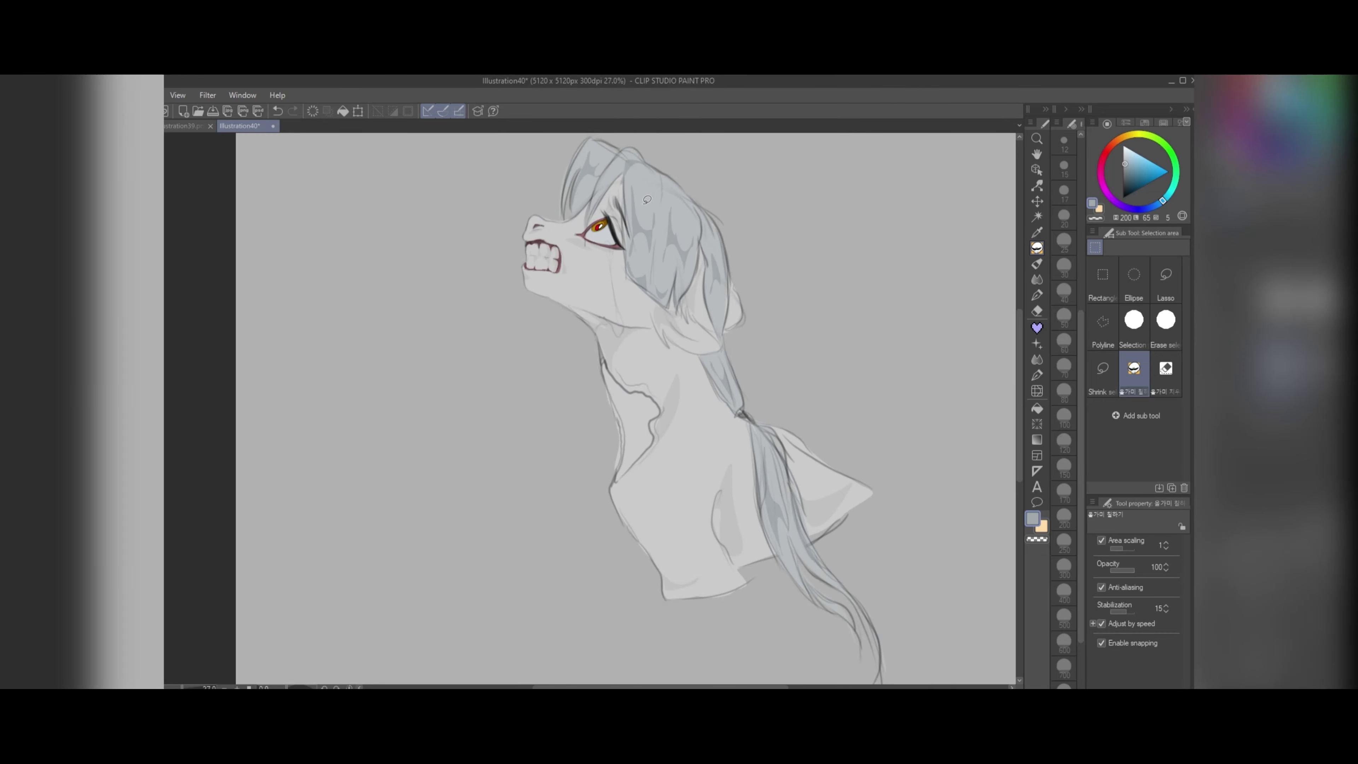
Step: Fill the wound on the front of the neck with muted mauve and extend it past its jagged outline
{"action": "scroll", "coordinate": [615, 587], "scroll_direction": "up", "scroll_amount": 3}
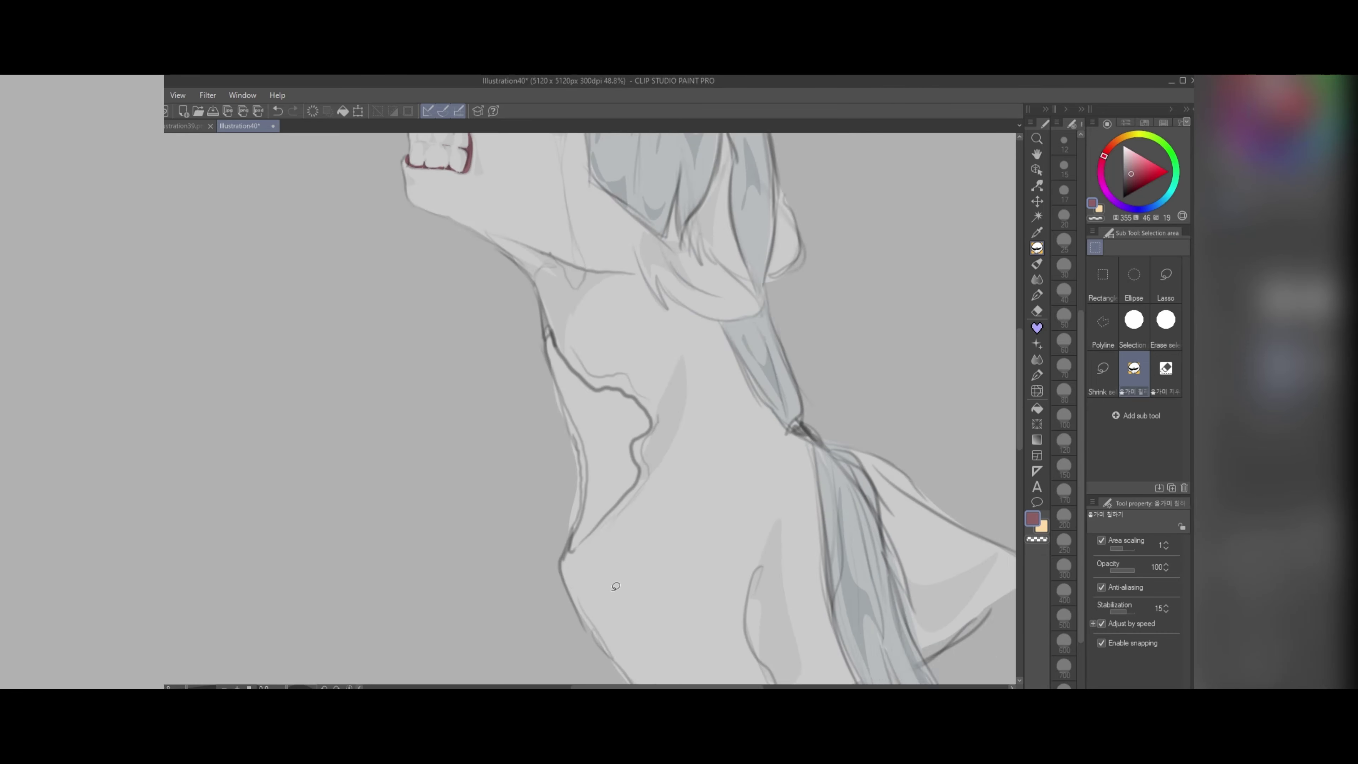
{"action": "scroll", "coordinate": [615, 587], "scroll_direction": "up", "scroll_amount": 2}
{"action": "left_click_drag", "start_coordinate": [492, 149], "coordinate": [550, 334]}
{"action": "left_click_drag", "start_coordinate": [646, 368], "coordinate": [545, 156]}
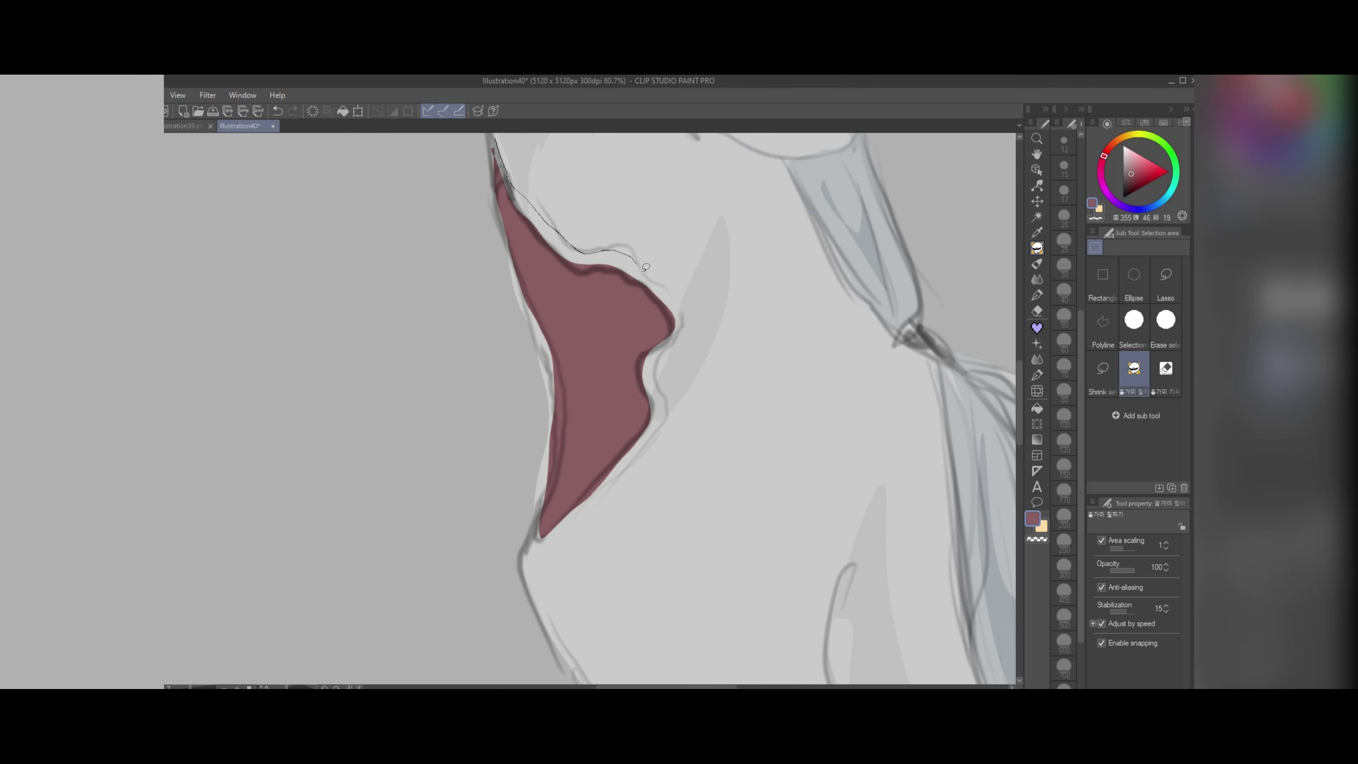
{"action": "left_click_drag", "start_coordinate": [572, 474], "coordinate": [567, 418]}
{"action": "scroll", "coordinate": [658, 377], "scroll_direction": "down", "scroll_amount": 5}
{"action": "scroll", "coordinate": [659, 377], "scroll_direction": "up", "scroll_amount": 4}
Step: Try layering crimson shapes inside the neck wound
{"action": "left_click_drag", "start_coordinate": [1144, 173], "coordinate": [1139, 179]}
{"action": "scroll", "coordinate": [588, 401], "scroll_direction": "up", "scroll_amount": 2}
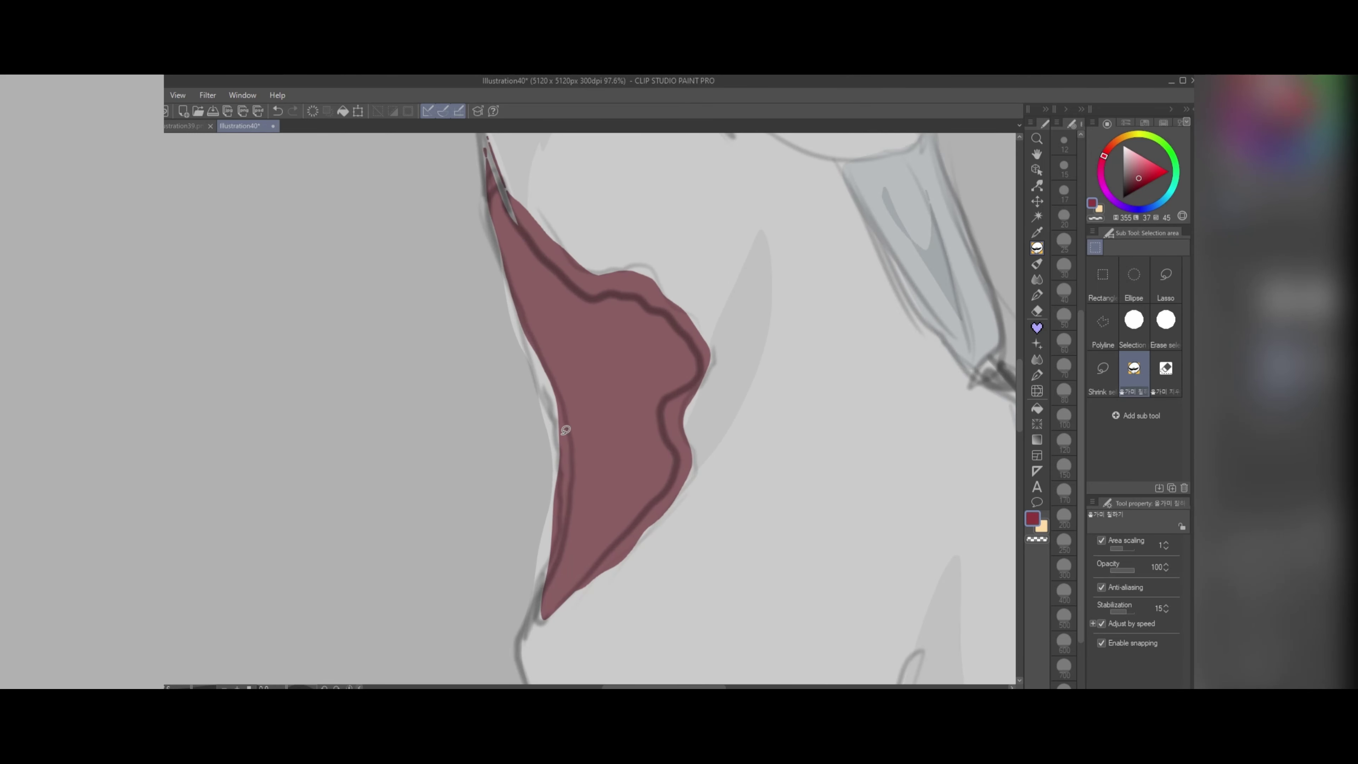
{"action": "mouse_move", "coordinate": [648, 359]}
{"action": "left_mouse_down"}
{"action": "mouse_move", "coordinate": [652, 322]}
{"action": "mouse_move", "coordinate": [521, 235]}
{"action": "left_mouse_up"}
{"action": "mouse_move", "coordinate": [575, 323]}
{"action": "left_mouse_down"}
{"action": "mouse_move", "coordinate": [606, 409]}
{"action": "mouse_move", "coordinate": [565, 303]}
{"action": "left_mouse_up"}
{"action": "scroll", "coordinate": [572, 407], "scroll_direction": "down", "scroll_amount": 7}
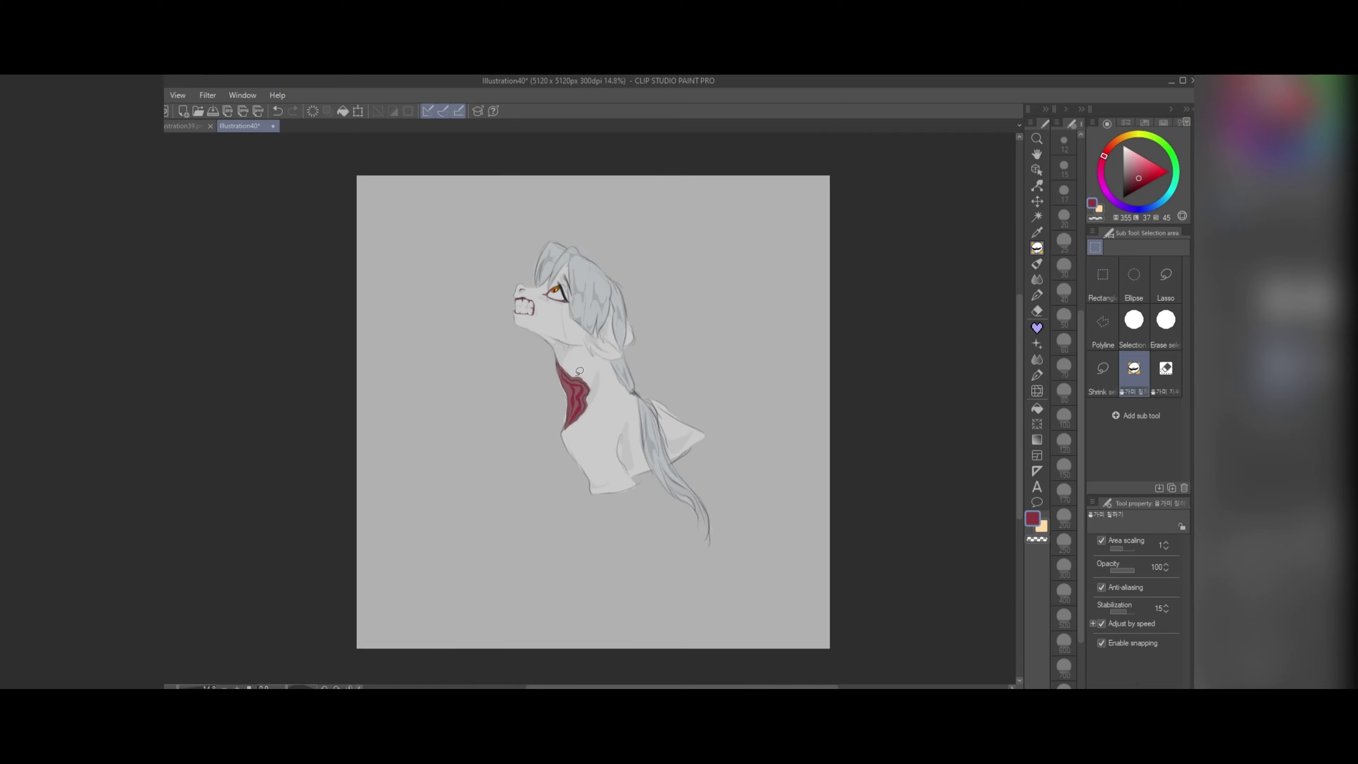
{"action": "scroll", "coordinate": [571, 407], "scroll_direction": "up", "scroll_amount": 4}
{"action": "left_click", "coordinate": [276, 113]}
{"action": "left_click", "coordinate": [276, 114]}
Step: Fill the inside of the neck wound with very dark maroon, leaving a mauve rim around it
{"action": "scroll", "coordinate": [675, 449], "scroll_direction": "down", "scroll_amount": 2}
{"action": "scroll", "coordinate": [594, 428], "scroll_direction": "up", "scroll_amount": 6}
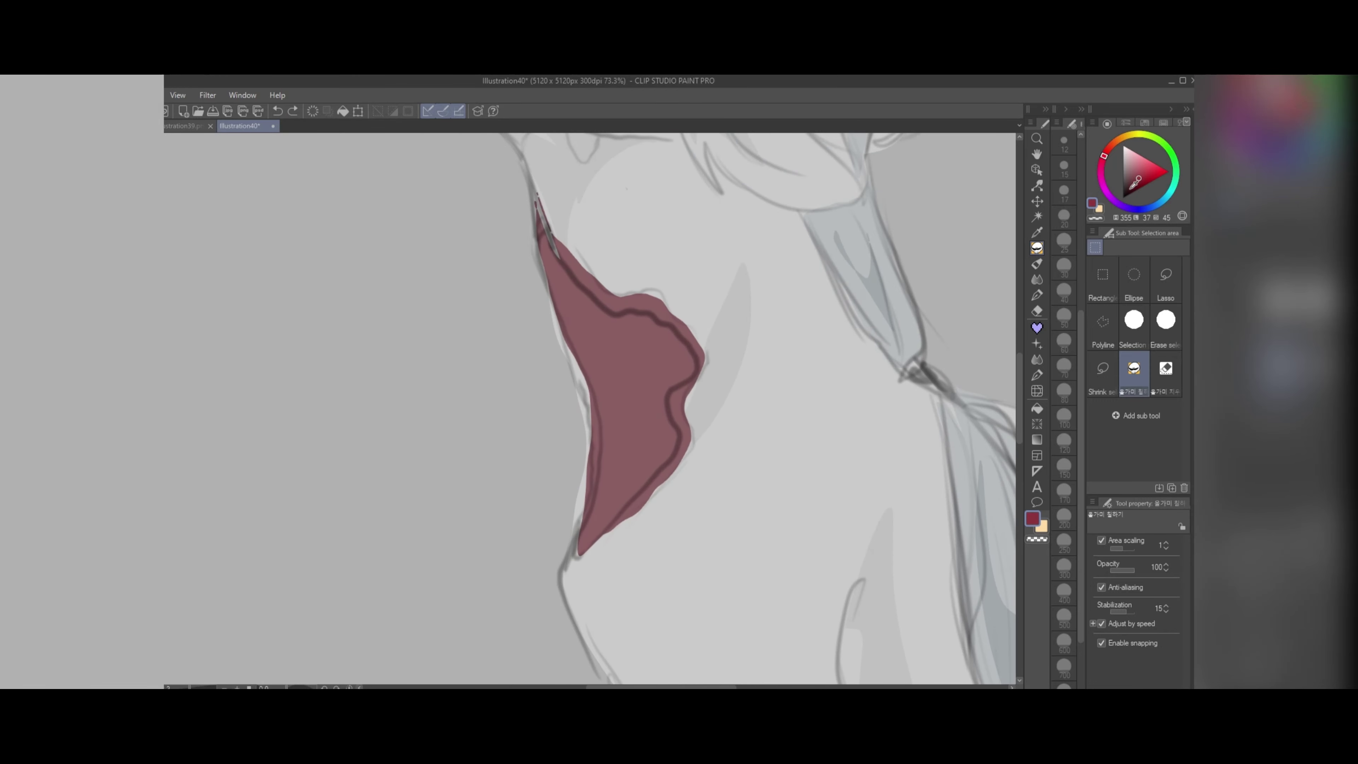
{"action": "mouse_move", "coordinate": [694, 372]}
{"action": "left_mouse_down"}
{"action": "mouse_move", "coordinate": [610, 389]}
{"action": "mouse_move", "coordinate": [553, 242]}
{"action": "left_mouse_up"}
{"action": "scroll", "coordinate": [564, 288], "scroll_direction": "down", "scroll_amount": 4}
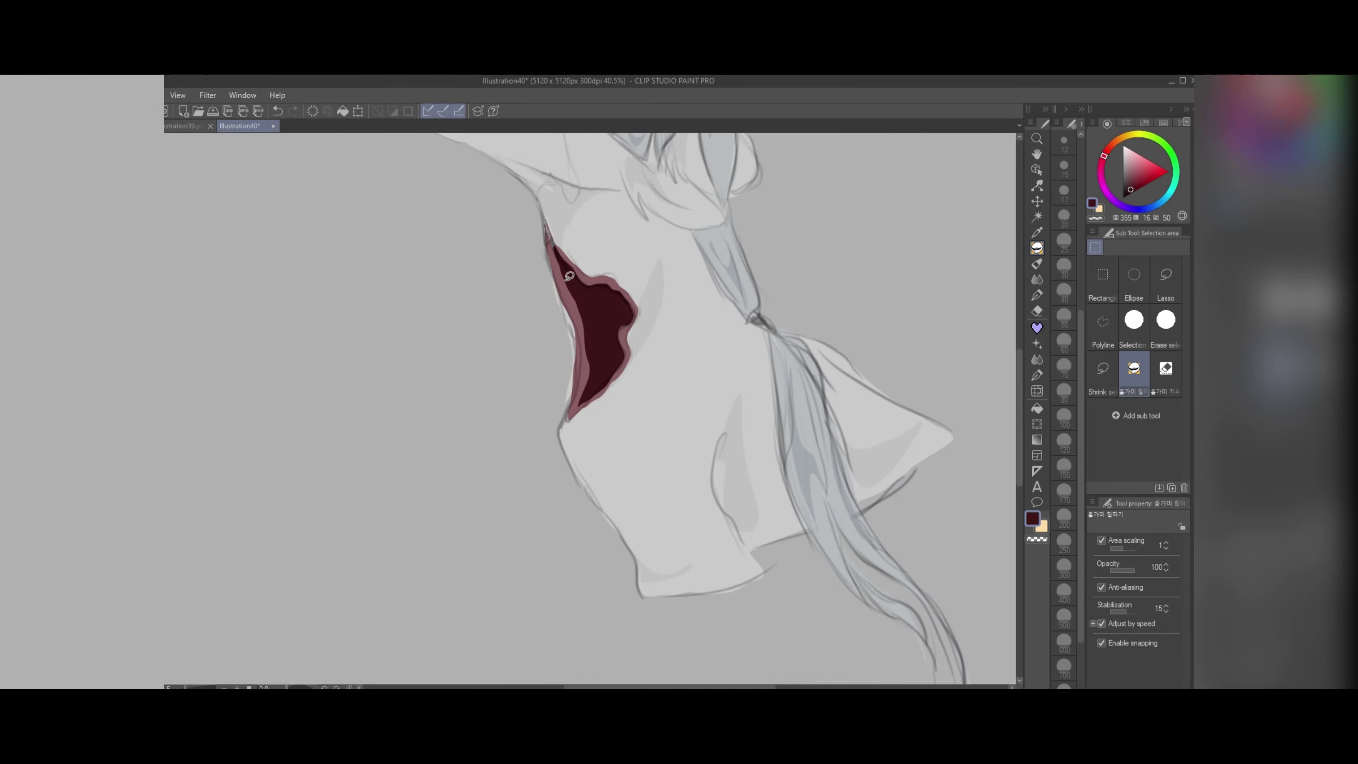
Step: Draw dark maroon blood drips running from the bottom of the wound down the chest
{"action": "scroll", "coordinate": [556, 319], "scroll_direction": "up", "scroll_amount": 2}
{"action": "left_click_drag", "start_coordinate": [607, 470], "coordinate": [610, 377]}
{"action": "scroll", "coordinate": [609, 376], "scroll_direction": "up", "scroll_amount": 2}
{"action": "mouse_move", "coordinate": [632, 258]}
{"action": "left_mouse_down"}
{"action": "mouse_move", "coordinate": [602, 356]}
{"action": "mouse_move", "coordinate": [615, 283]}
{"action": "left_mouse_up"}
{"action": "mouse_move", "coordinate": [640, 268]}
{"action": "left_mouse_down"}
{"action": "mouse_move", "coordinate": [658, 460]}
{"action": "mouse_move", "coordinate": [628, 276]}
{"action": "mouse_move", "coordinate": [595, 289]}
{"action": "left_mouse_up"}
{"action": "left_click_drag", "start_coordinate": [556, 396], "coordinate": [567, 404]}
{"action": "left_click_drag", "start_coordinate": [645, 557], "coordinate": [667, 543]}
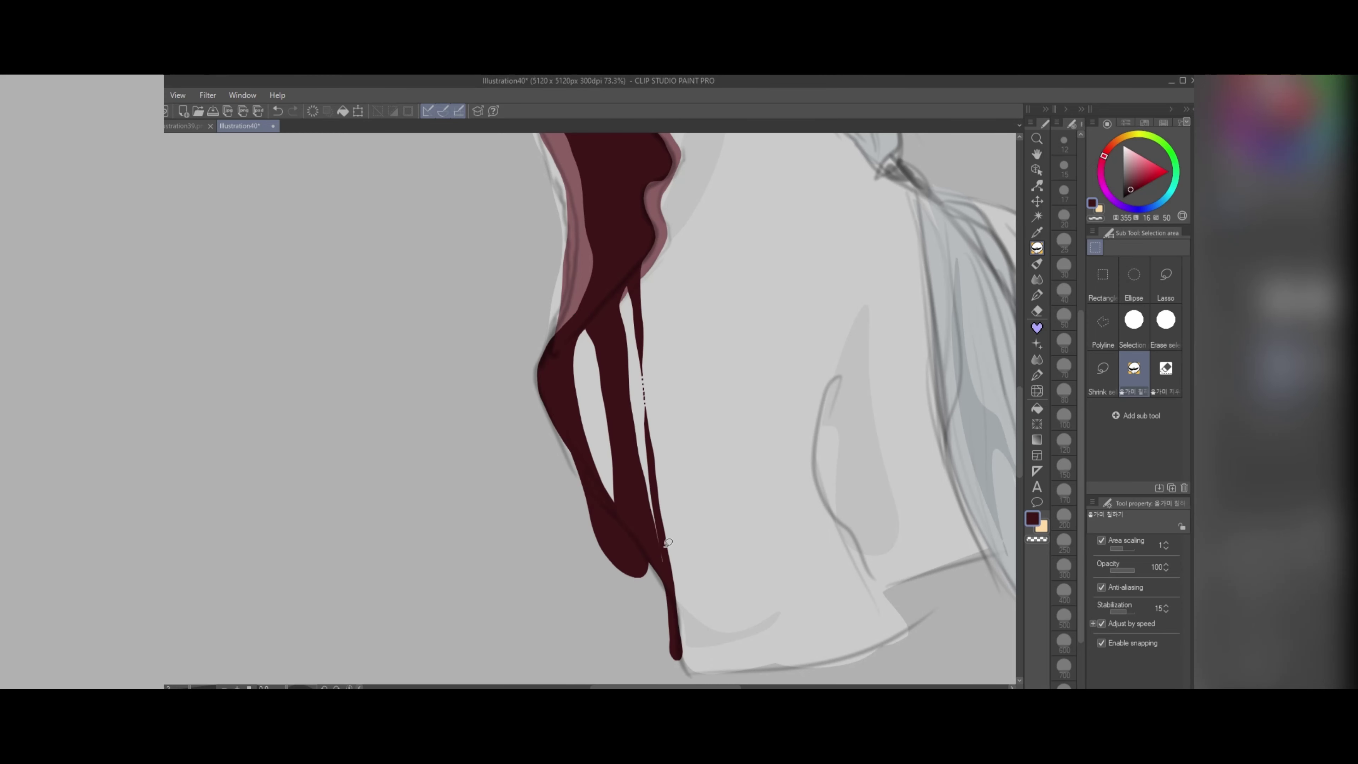
Step: Add a short drip and branching dark maroon blood streaks along the wound's back and upper edges
{"action": "scroll", "coordinate": [631, 449], "scroll_direction": "down", "scroll_amount": 3}
{"action": "scroll", "coordinate": [655, 335], "scroll_direction": "up", "scroll_amount": 2}
{"action": "left_click_drag", "start_coordinate": [656, 324], "coordinate": [651, 289]}
{"action": "scroll", "coordinate": [650, 300], "scroll_direction": "down", "scroll_amount": 3}
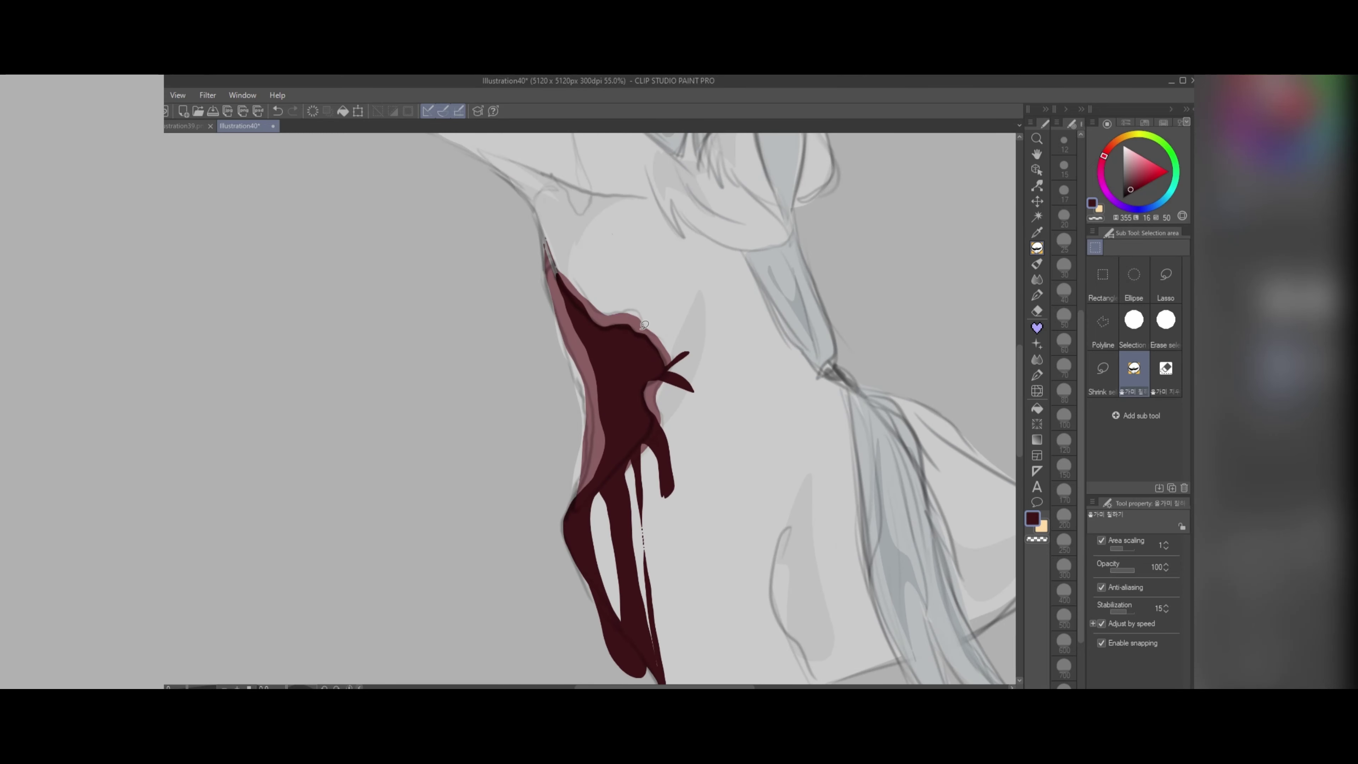
{"action": "scroll", "coordinate": [641, 289], "scroll_direction": "down", "scroll_amount": 2}
{"action": "scroll", "coordinate": [637, 285], "scroll_direction": "up", "scroll_amount": 5}
Step: Carve the wound's branching streaks and short drip into thin, jagged shapes using the light grey skin color
{"action": "key", "text": "e"}
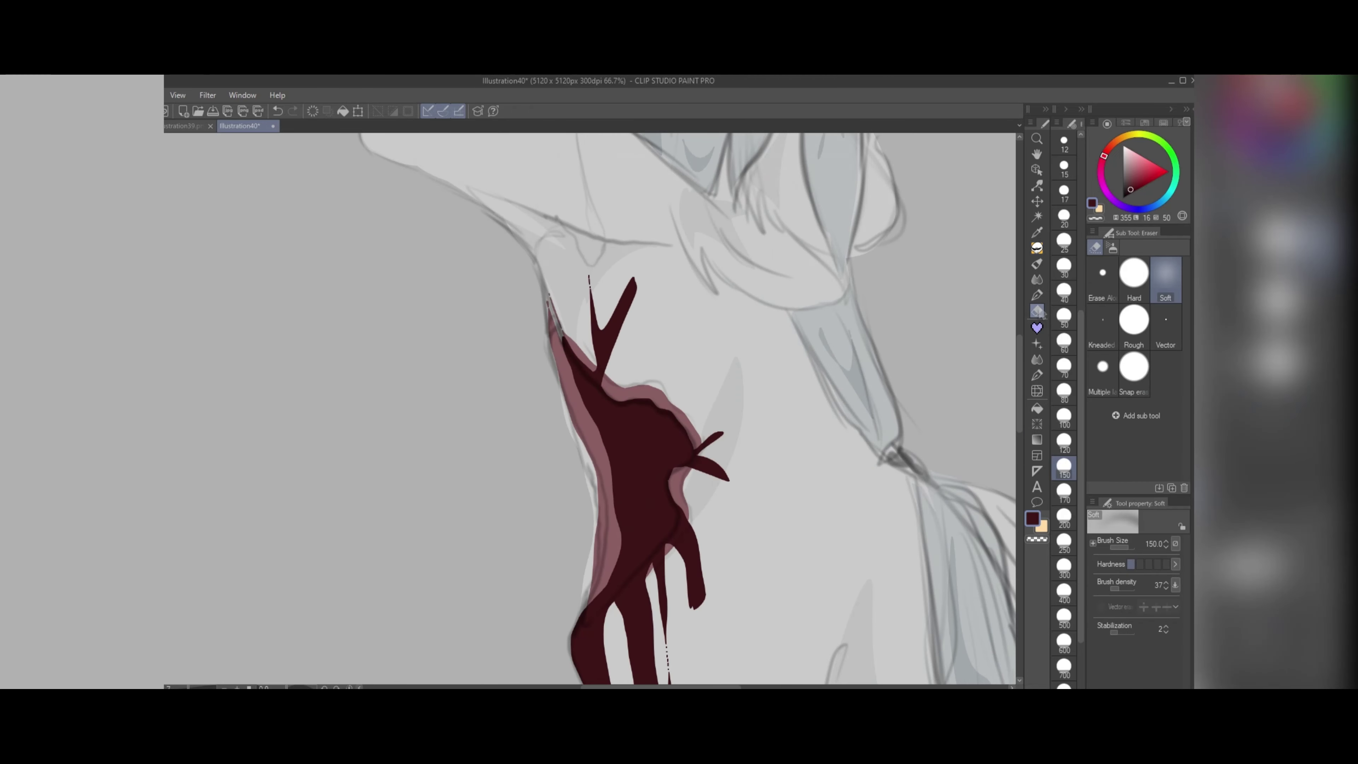
{"action": "left_click", "coordinate": [1036, 248]}
{"action": "left_click", "coordinate": [640, 357], "text": "alt"}
{"action": "scroll", "coordinate": [640, 357], "scroll_direction": "up", "scroll_amount": 1}
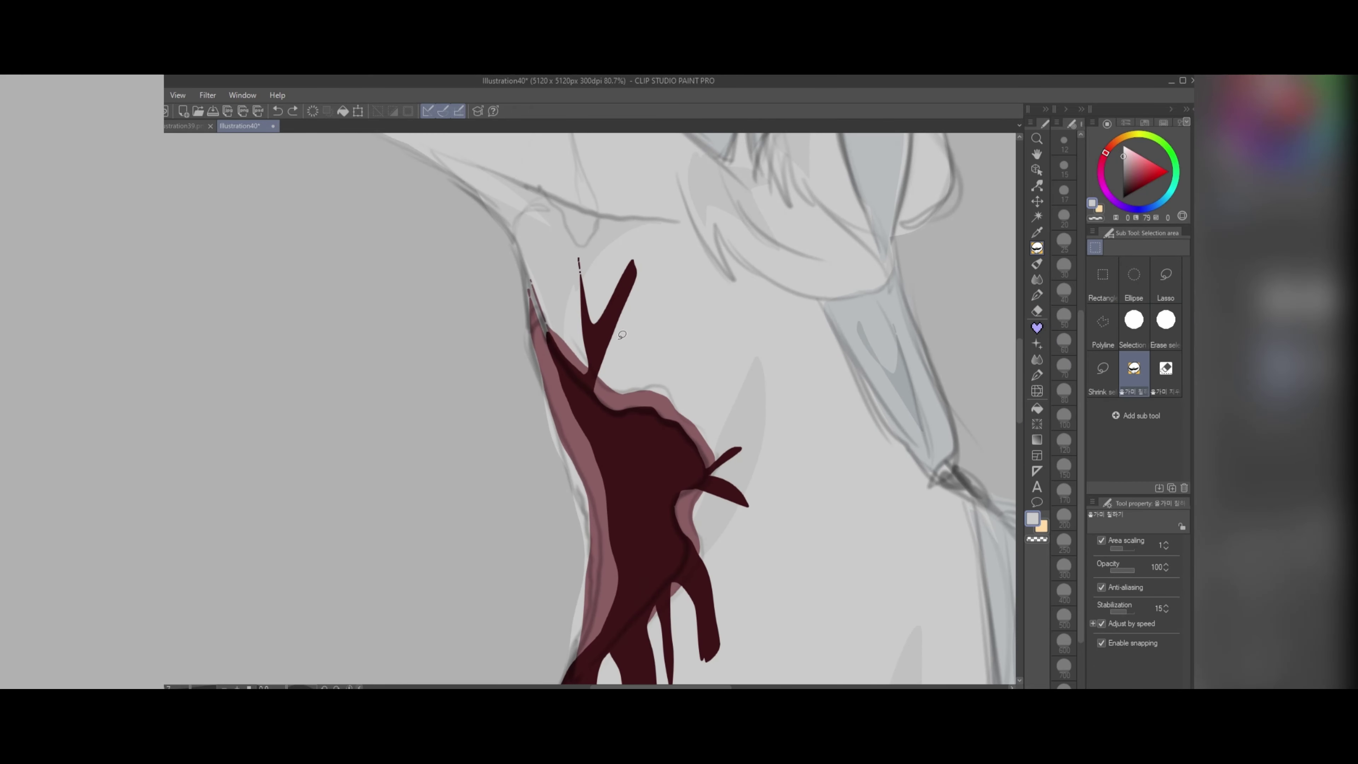
{"action": "left_click_drag", "start_coordinate": [578, 256], "coordinate": [600, 280]}
{"action": "scroll", "coordinate": [599, 268], "scroll_direction": "down", "scroll_amount": 2}
{"action": "scroll", "coordinate": [658, 407], "scroll_direction": "up", "scroll_amount": 1}
{"action": "left_click_drag", "start_coordinate": [671, 388], "coordinate": [655, 463]}
{"action": "scroll", "coordinate": [642, 331], "scroll_direction": "down", "scroll_amount": 1}
{"action": "scroll", "coordinate": [642, 375], "scroll_direction": "up", "scroll_amount": 2}
{"action": "left_click_drag", "start_coordinate": [695, 281], "coordinate": [722, 240]}
{"action": "scroll", "coordinate": [646, 359], "scroll_direction": "down", "scroll_amount": 1}
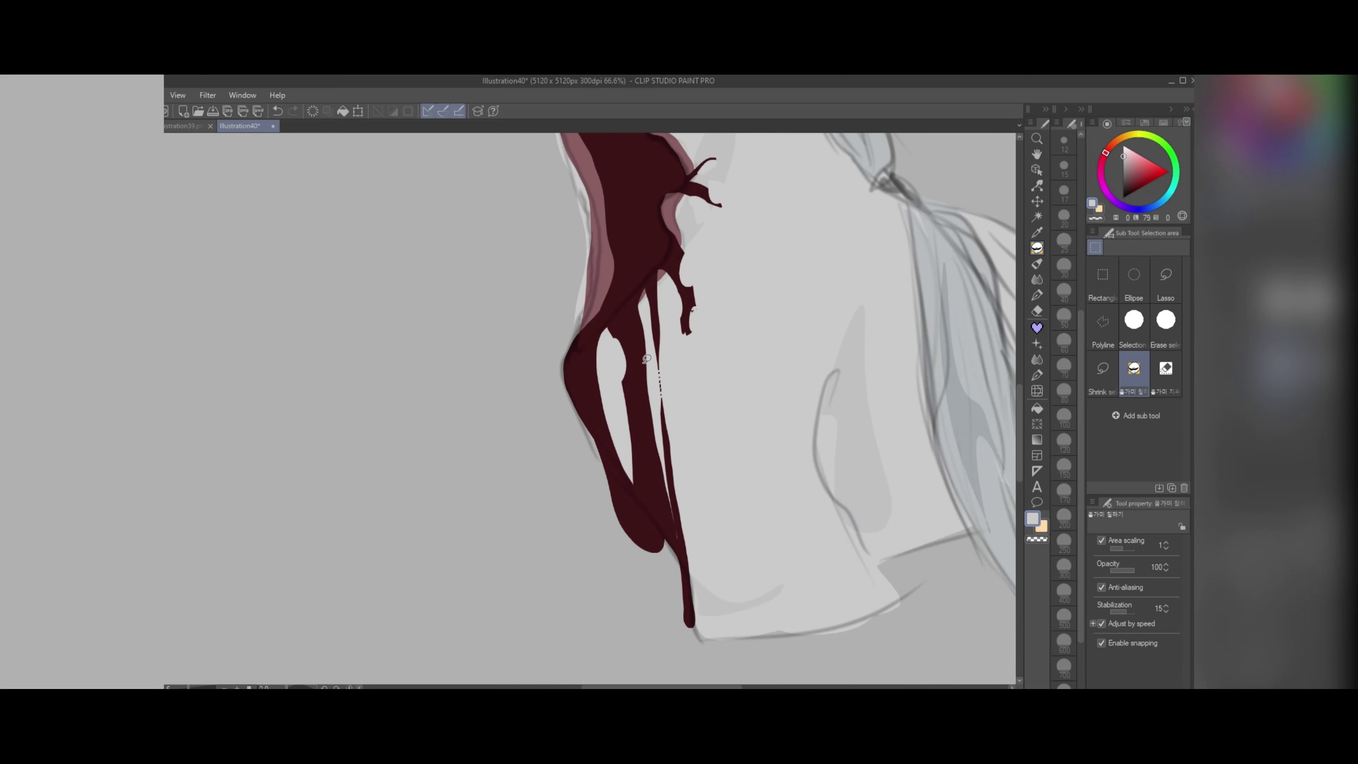
Step: Cut irregular notches and gaps into the long chest drips with light grey shapes
{"action": "left_click_drag", "start_coordinate": [632, 419], "coordinate": [640, 475]}
{"action": "left_click_drag", "start_coordinate": [659, 444], "coordinate": [657, 493]}
{"action": "mouse_move", "coordinate": [604, 364]}
{"action": "left_mouse_down"}
{"action": "mouse_move", "coordinate": [596, 420]}
{"action": "mouse_move", "coordinate": [620, 466]}
{"action": "mouse_move", "coordinate": [691, 340]}
{"action": "mouse_move", "coordinate": [737, 497]}
{"action": "left_mouse_up"}
{"action": "scroll", "coordinate": [634, 452], "scroll_direction": "down", "scroll_amount": 4}
{"action": "scroll", "coordinate": [633, 446], "scroll_direction": "up", "scroll_amount": 6}
{"action": "scroll", "coordinate": [690, 418], "scroll_direction": "down", "scroll_amount": 1}
Step: Soften the edges of the wound's rim, streaks and drips with a size 170 blur brush
{"action": "left_click", "coordinate": [1037, 279]}
{"action": "scroll", "coordinate": [695, 267], "scroll_direction": "down", "scroll_amount": 8}
{"action": "scroll", "coordinate": [709, 367], "scroll_direction": "down", "scroll_amount": 2}
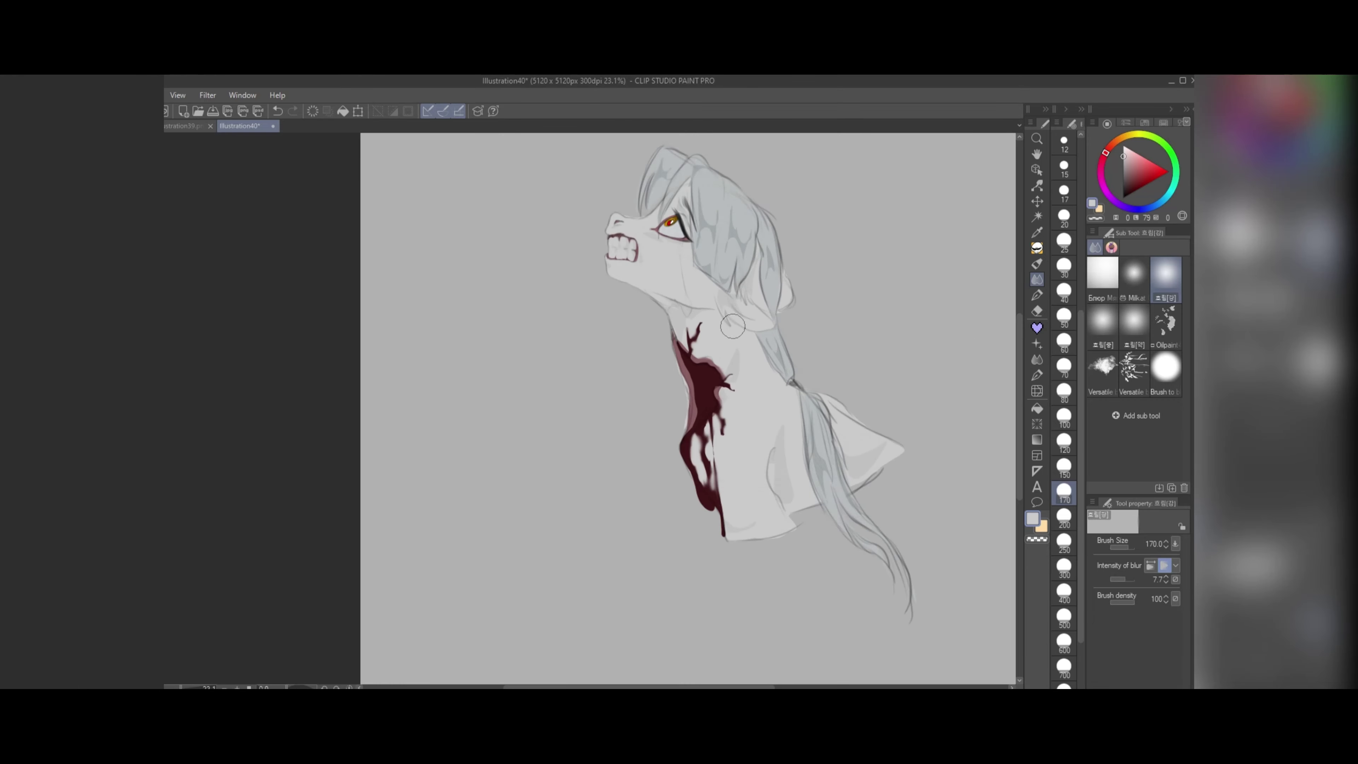
{"action": "scroll", "coordinate": [709, 366], "scroll_direction": "up", "scroll_amount": 3}
{"action": "scroll", "coordinate": [709, 366], "scroll_direction": "down", "scroll_amount": 3}
{"action": "scroll", "coordinate": [709, 366], "scroll_direction": "up", "scroll_amount": 6}
{"action": "scroll", "coordinate": [797, 246], "scroll_direction": "down", "scroll_amount": 1}
Step: Fill deep crimson shapes along the wound's front edge, inside it and down the chest drips
{"action": "key", "text": "m"}
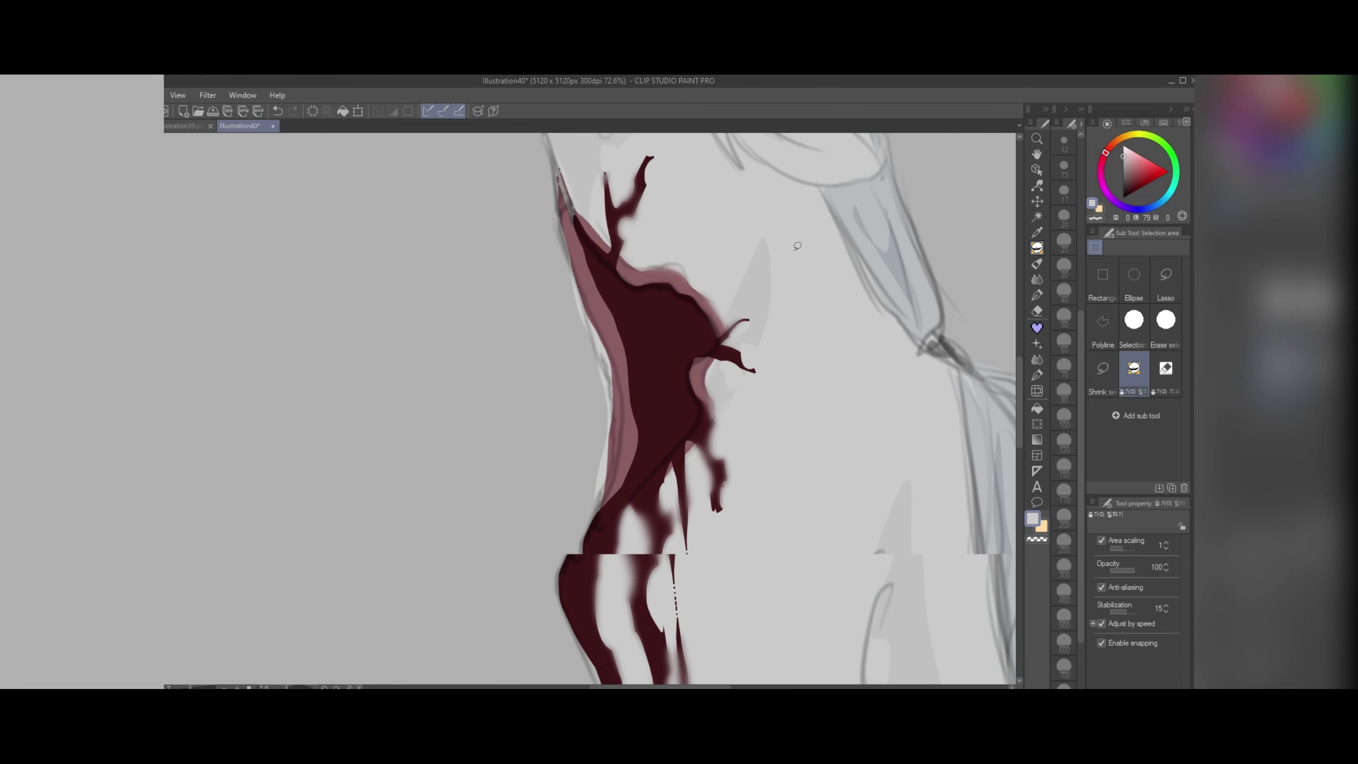
{"action": "left_click", "coordinate": [1140, 186]}
{"action": "left_click_drag", "start_coordinate": [583, 251], "coordinate": [579, 218]}
{"action": "left_click_drag", "start_coordinate": [620, 490], "coordinate": [633, 404]}
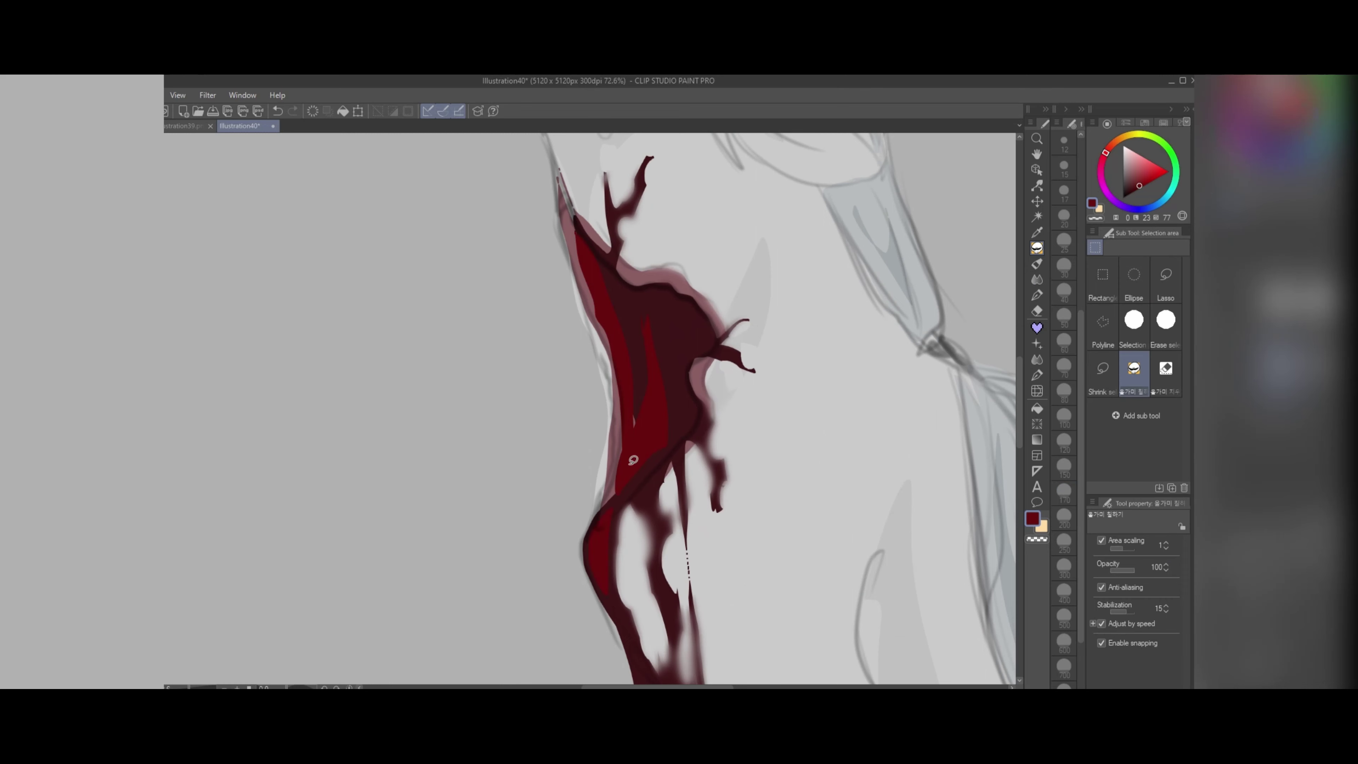
{"action": "scroll", "coordinate": [634, 460], "scroll_direction": "down", "scroll_amount": 3}
{"action": "scroll", "coordinate": [641, 599], "scroll_direction": "up", "scroll_amount": 2}
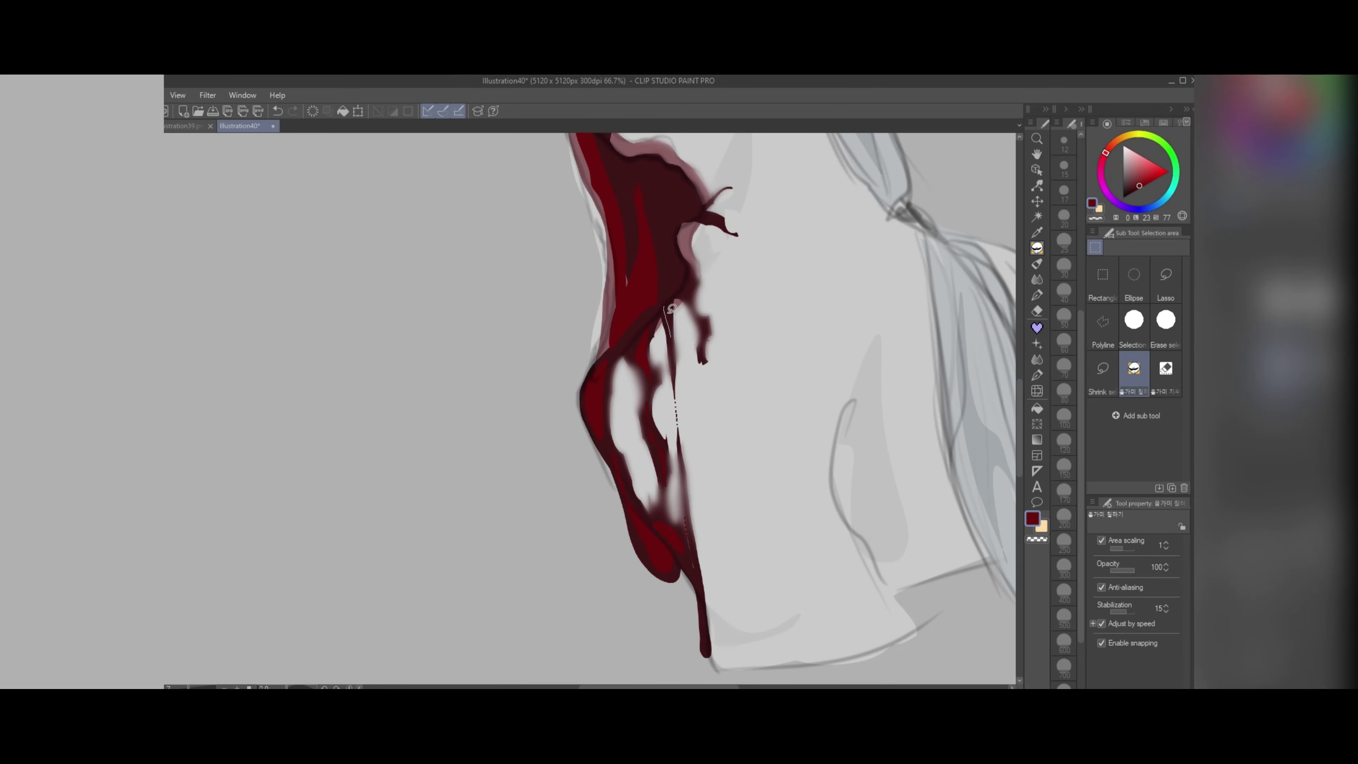
{"action": "left_click_drag", "start_coordinate": [722, 233], "coordinate": [720, 192]}
{"action": "scroll", "coordinate": [708, 415], "scroll_direction": "down", "scroll_amount": 5}
{"action": "scroll", "coordinate": [677, 265], "scroll_direction": "up", "scroll_amount": 4}
{"action": "scroll", "coordinate": [597, 301], "scroll_direction": "down", "scroll_amount": 2}
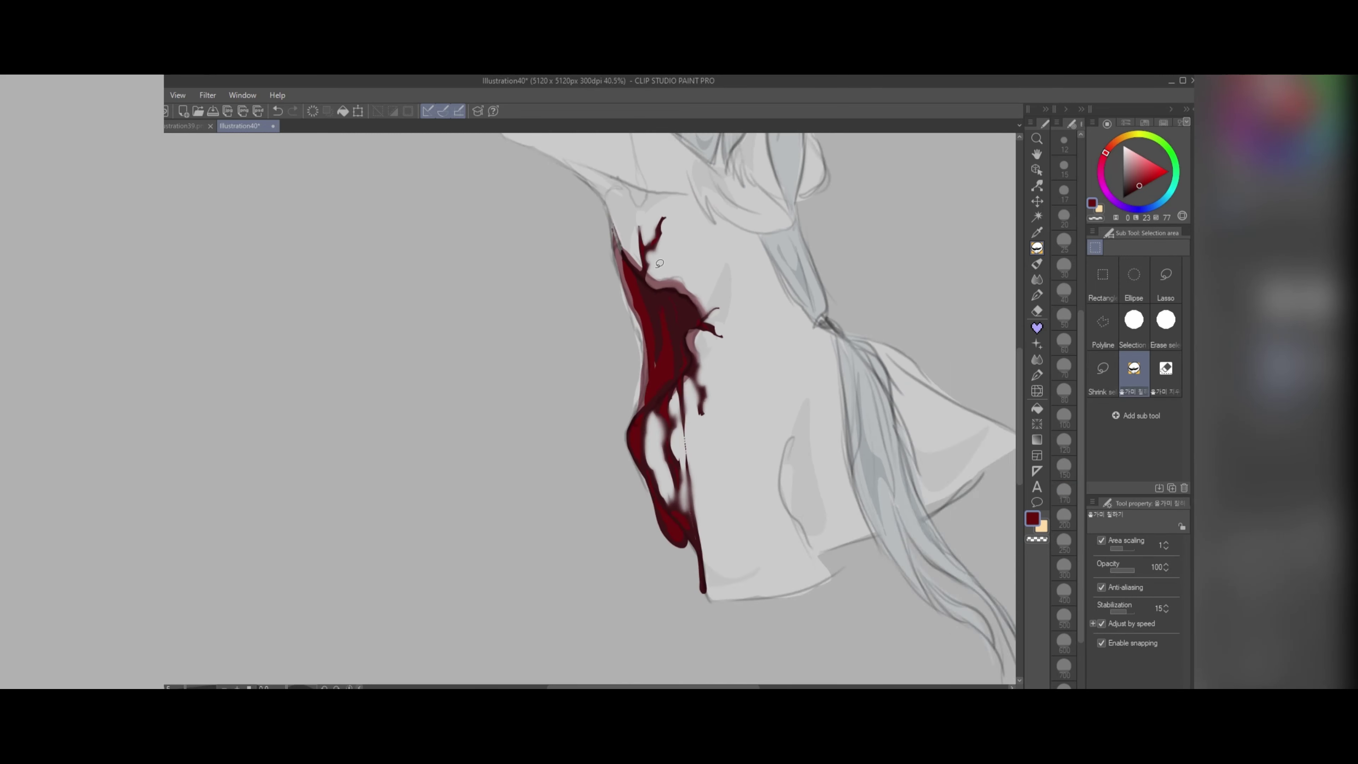
{"action": "scroll", "coordinate": [585, 313], "scroll_direction": "up", "scroll_amount": 2}
Step: Blend the crimson shapes into the dark maroon inside the wound with the size 170 blur brush
{"action": "key", "text": "j"}
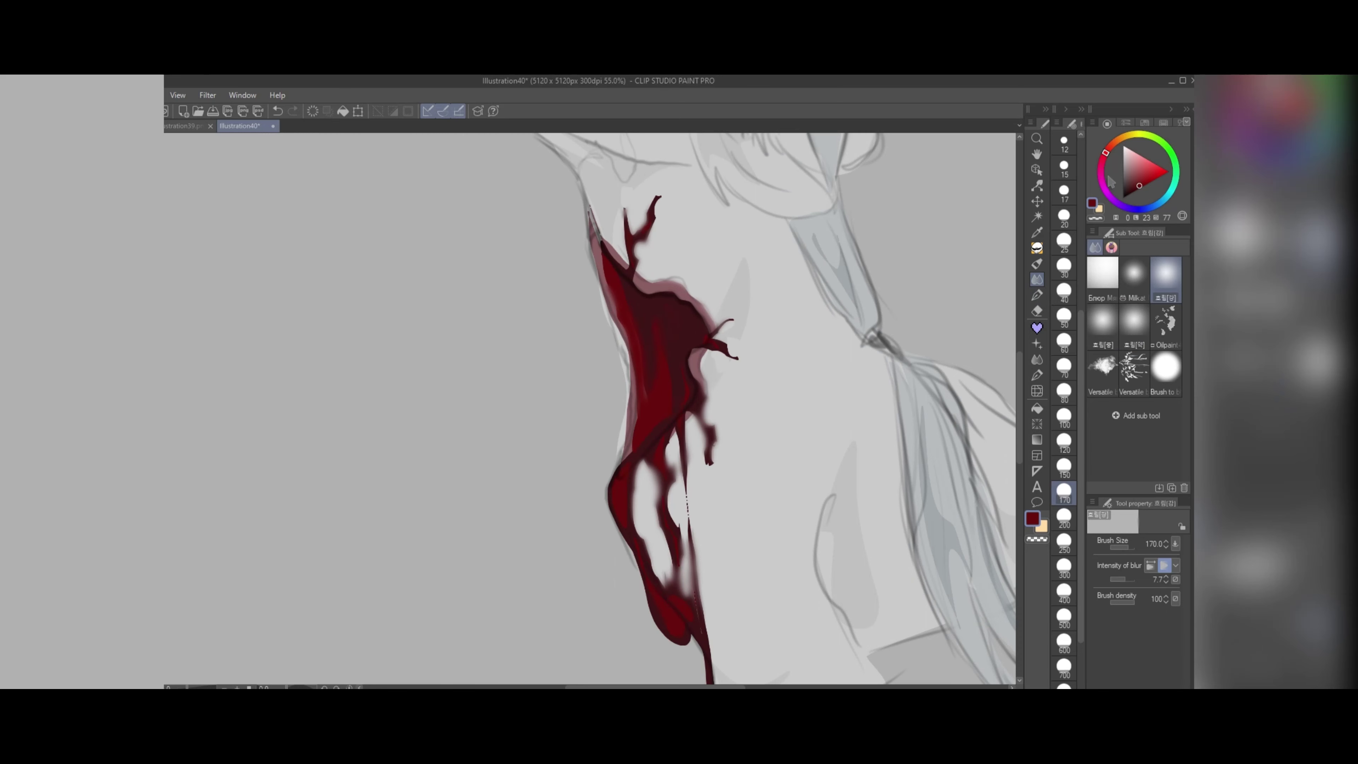
{"action": "scroll", "coordinate": [511, 449], "scroll_direction": "down", "scroll_amount": 5}
{"action": "scroll", "coordinate": [528, 404], "scroll_direction": "up", "scroll_amount": 5}
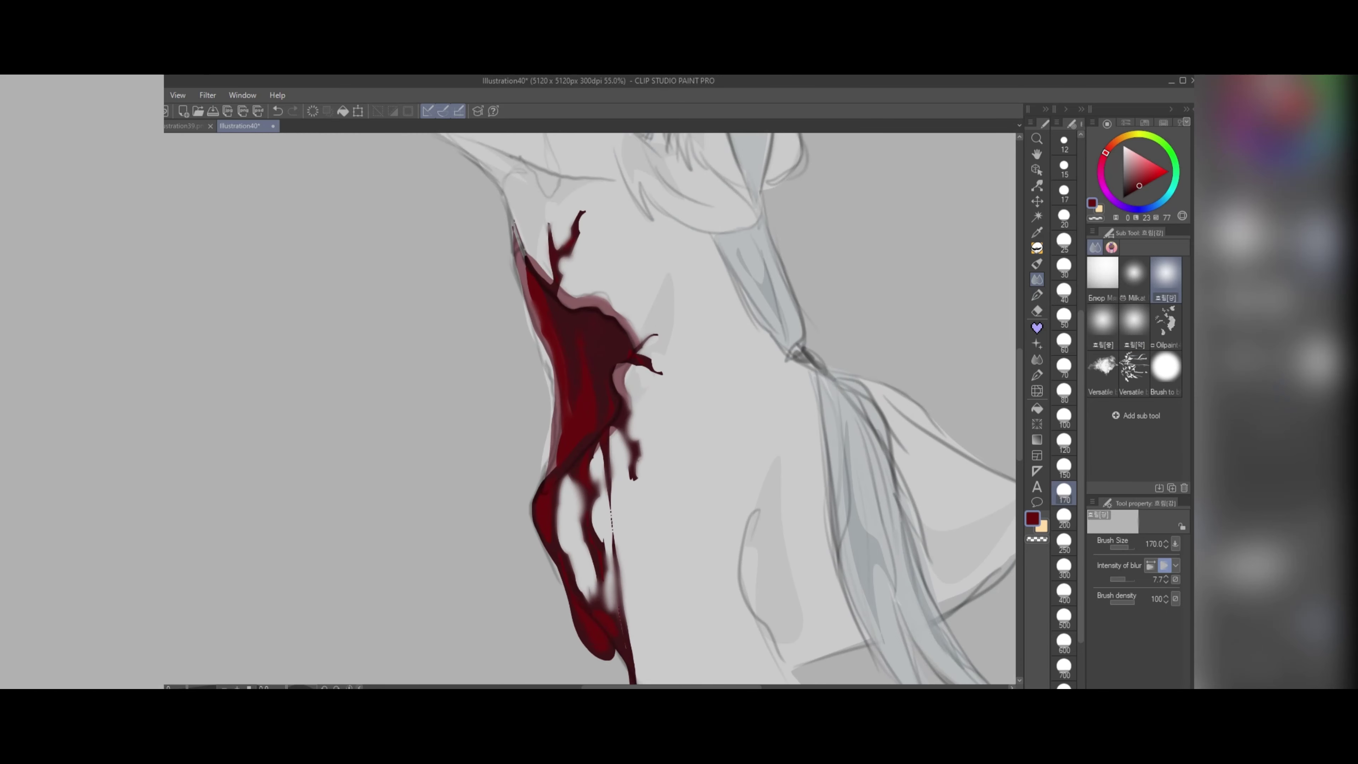
Step: Paint deep red around the wound and blend it into a soft bloody haze over the neck and chest
{"action": "left_click", "coordinate": [1036, 264]}
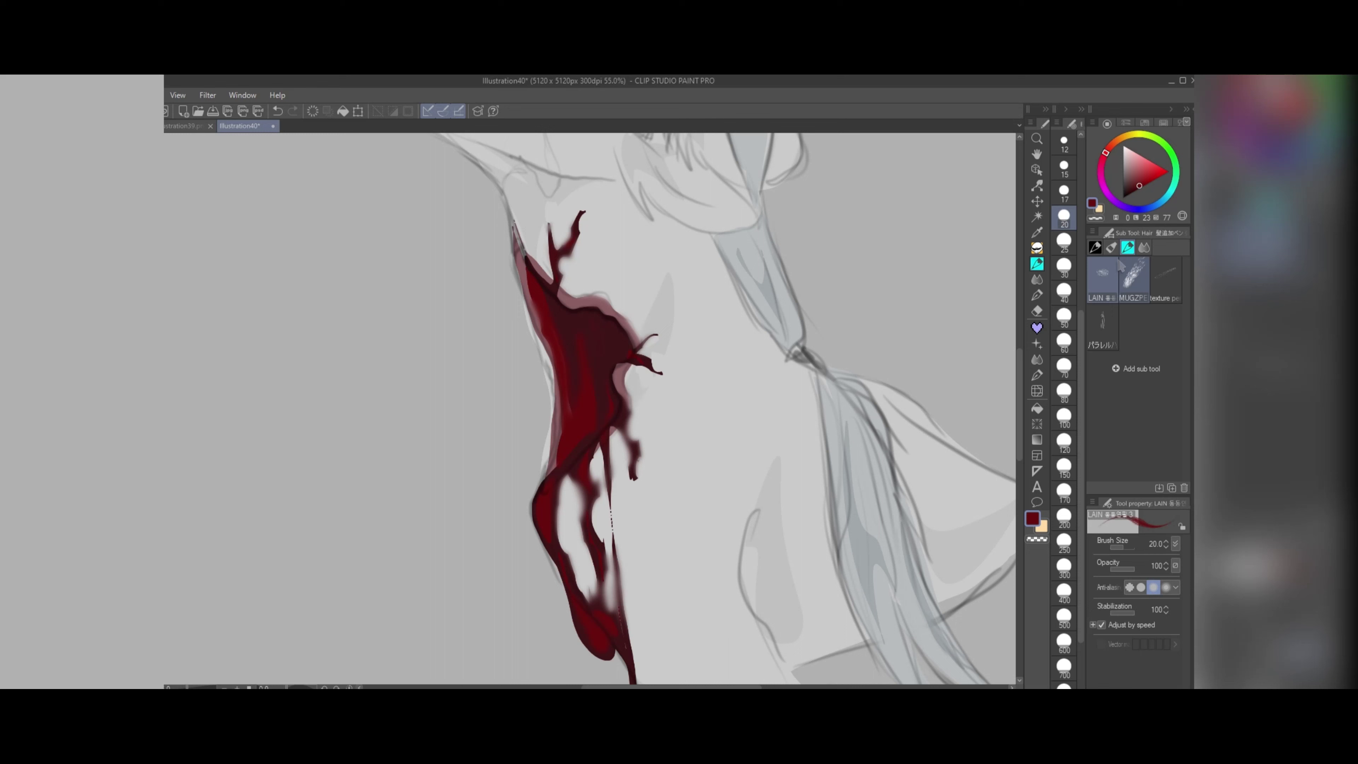
{"action": "mouse_move", "coordinate": [551, 241]}
{"action": "left_mouse_down"}
{"action": "mouse_move", "coordinate": [641, 385]}
{"action": "mouse_move", "coordinate": [604, 652]}
{"action": "mouse_move", "coordinate": [663, 348]}
{"action": "mouse_move", "coordinate": [561, 225]}
{"action": "mouse_move", "coordinate": [682, 426]}
{"action": "mouse_move", "coordinate": [655, 532]}
{"action": "mouse_move", "coordinate": [686, 497]}
{"action": "mouse_move", "coordinate": [602, 250]}
{"action": "left_mouse_up"}
{"action": "scroll", "coordinate": [584, 412], "scroll_direction": "down", "scroll_amount": 2}
{"action": "scroll", "coordinate": [673, 419], "scroll_direction": "up", "scroll_amount": 1}
{"action": "left_click", "coordinate": [1037, 279]}
{"action": "left_click", "coordinate": [1102, 280]}
{"action": "scroll", "coordinate": [331, 457], "scroll_direction": "down", "scroll_amount": 1}
{"action": "key", "text": "ctrl+z"}
{"action": "key", "text": "ctrl+y"}
{"action": "scroll", "coordinate": [387, 375], "scroll_direction": "down", "scroll_amount": 1}
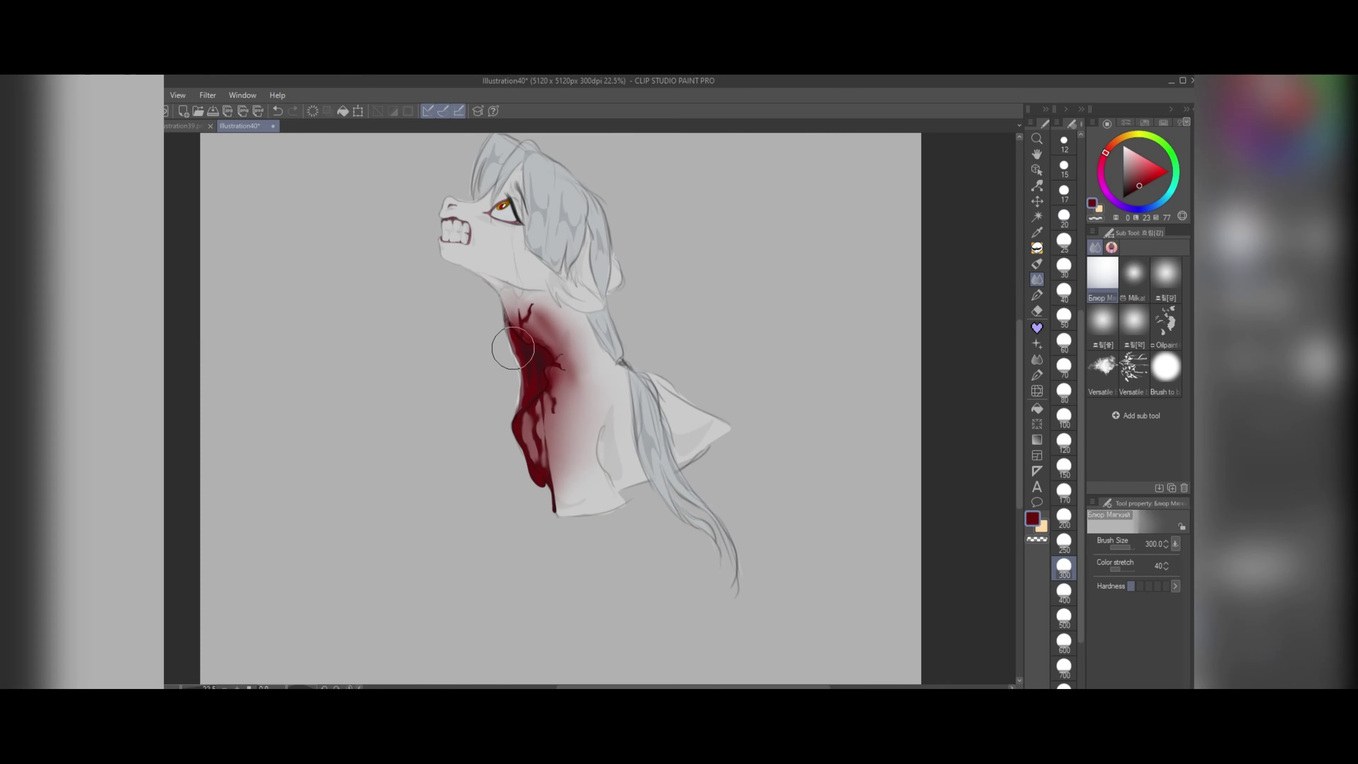
Step: Try accenting the inside of the wound and its drips with purple and blue shapes
{"action": "scroll", "coordinate": [481, 390], "scroll_direction": "up", "scroll_amount": 3}
{"action": "left_click", "coordinate": [1102, 185]}
{"action": "left_click", "coordinate": [1117, 203]}
{"action": "left_click", "coordinate": [1136, 174]}
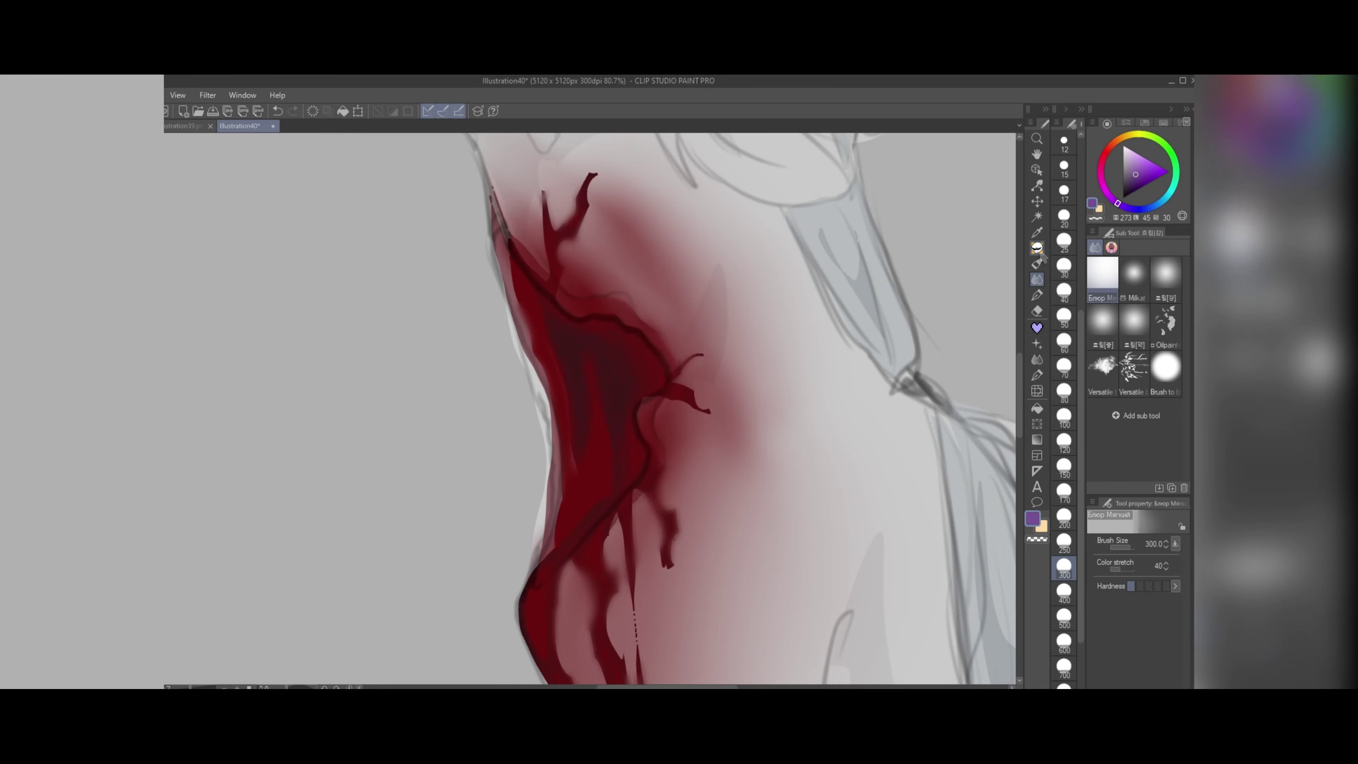
{"action": "left_click", "coordinate": [1037, 248]}
{"action": "left_click_drag", "start_coordinate": [552, 321], "coordinate": [589, 375]}
{"action": "left_click_drag", "start_coordinate": [603, 495], "coordinate": [580, 466]}
{"action": "scroll", "coordinate": [570, 531], "scroll_direction": "down", "scroll_amount": 3}
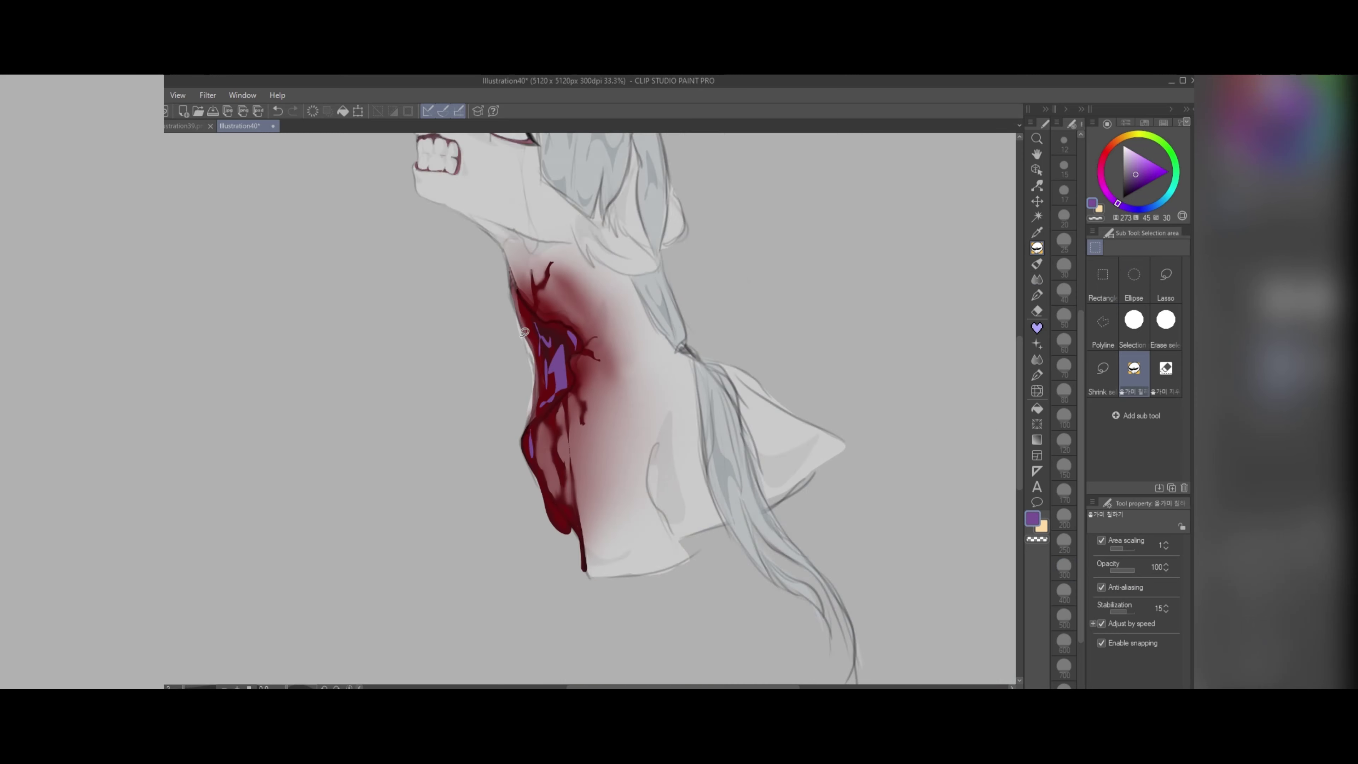
{"action": "scroll", "coordinate": [570, 514], "scroll_direction": "up", "scroll_amount": 2}
{"action": "left_click_drag", "start_coordinate": [586, 289], "coordinate": [587, 283]}
{"action": "left_click_drag", "start_coordinate": [579, 373], "coordinate": [549, 411]}
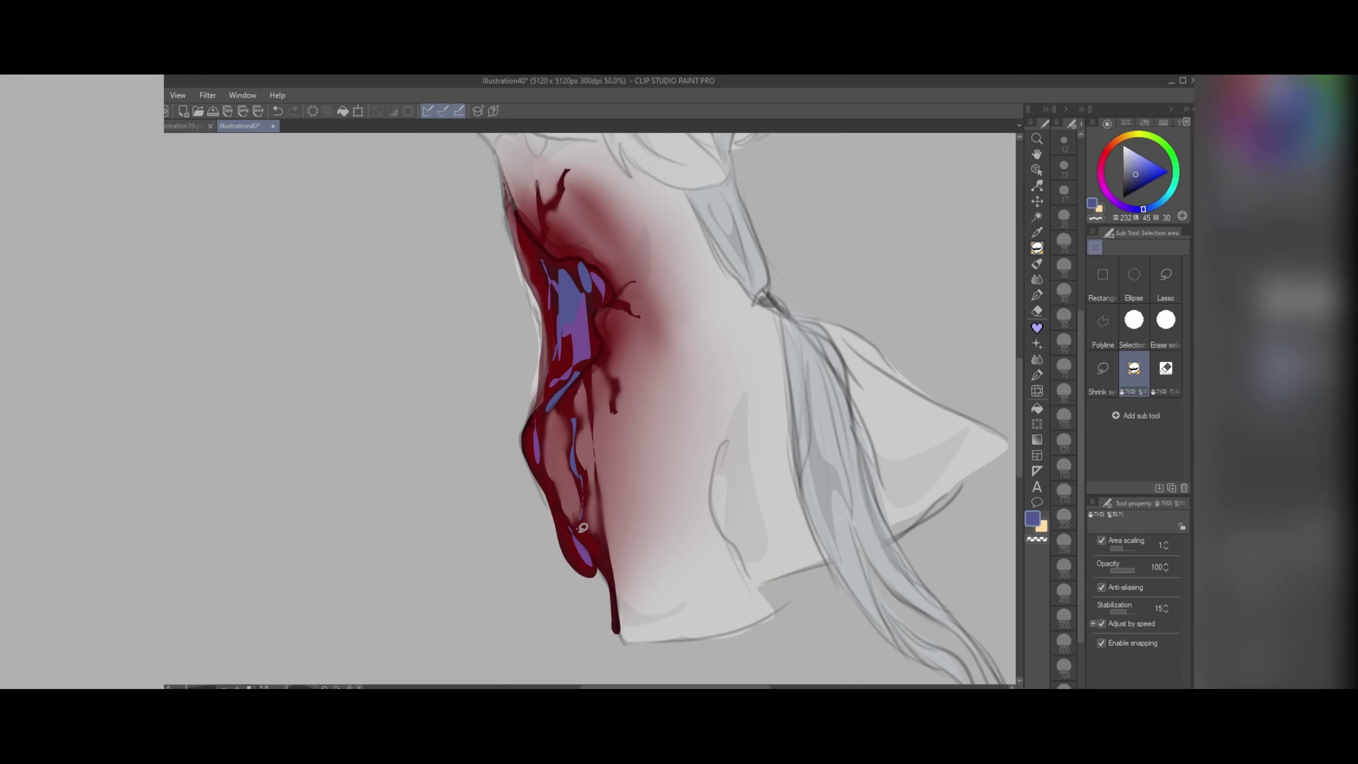
{"action": "scroll", "coordinate": [598, 356], "scroll_direction": "down", "scroll_amount": 1}
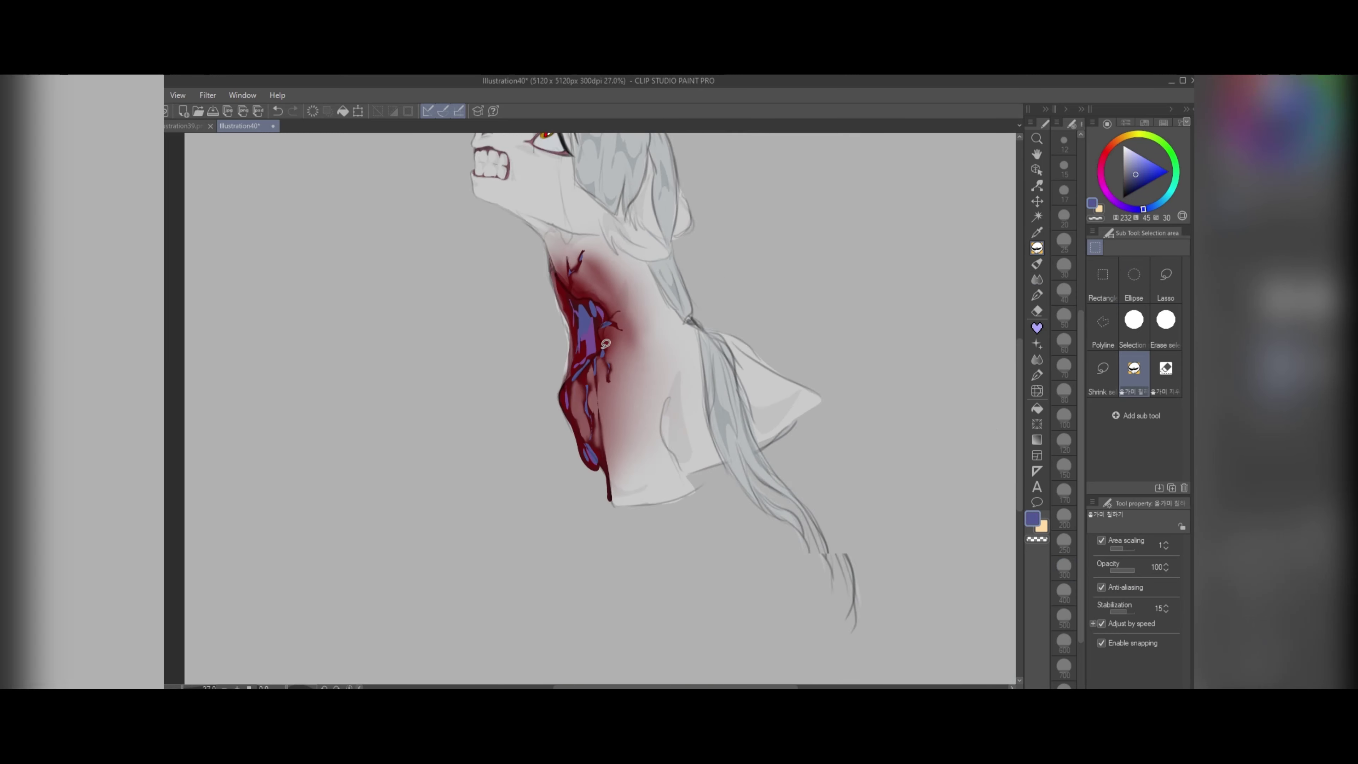
Step: Try a Gaussian blur on the purple and blue wound accents, and undo the last changes
{"action": "left_click", "coordinate": [207, 95]}
{"action": "mouse_move", "coordinate": [225, 111]}
{"action": "left_click", "coordinate": [336, 145]}
{"action": "left_click_drag", "start_coordinate": [856, 404], "coordinate": [882, 406]}
{"action": "left_click", "coordinate": [1128, 385]}
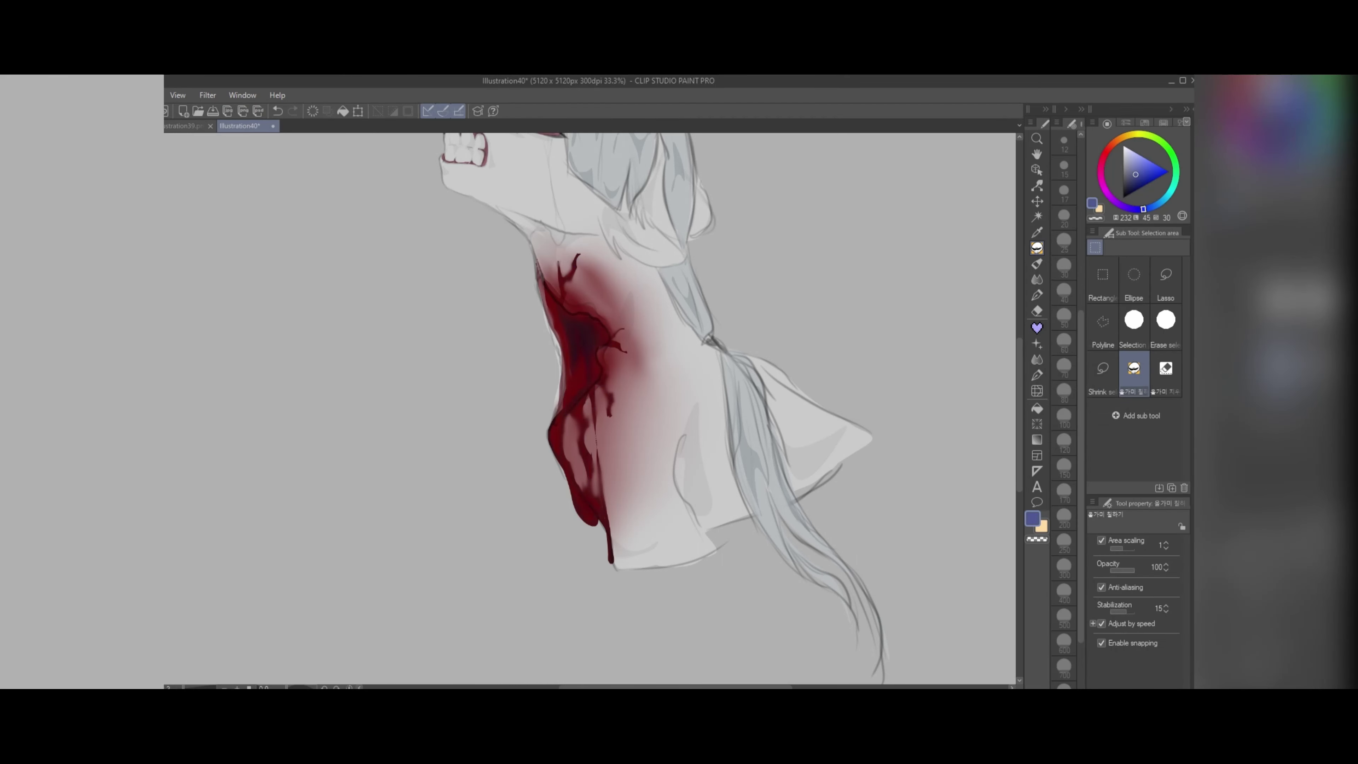
{"action": "key", "text": "ctrl+z"}
{"action": "key", "text": "ctrl+z"}
Step: Fill the deepest part of the neck wound with a near-black maroon cavity shape
{"action": "scroll", "coordinate": [555, 302], "scroll_direction": "up", "scroll_amount": 3}
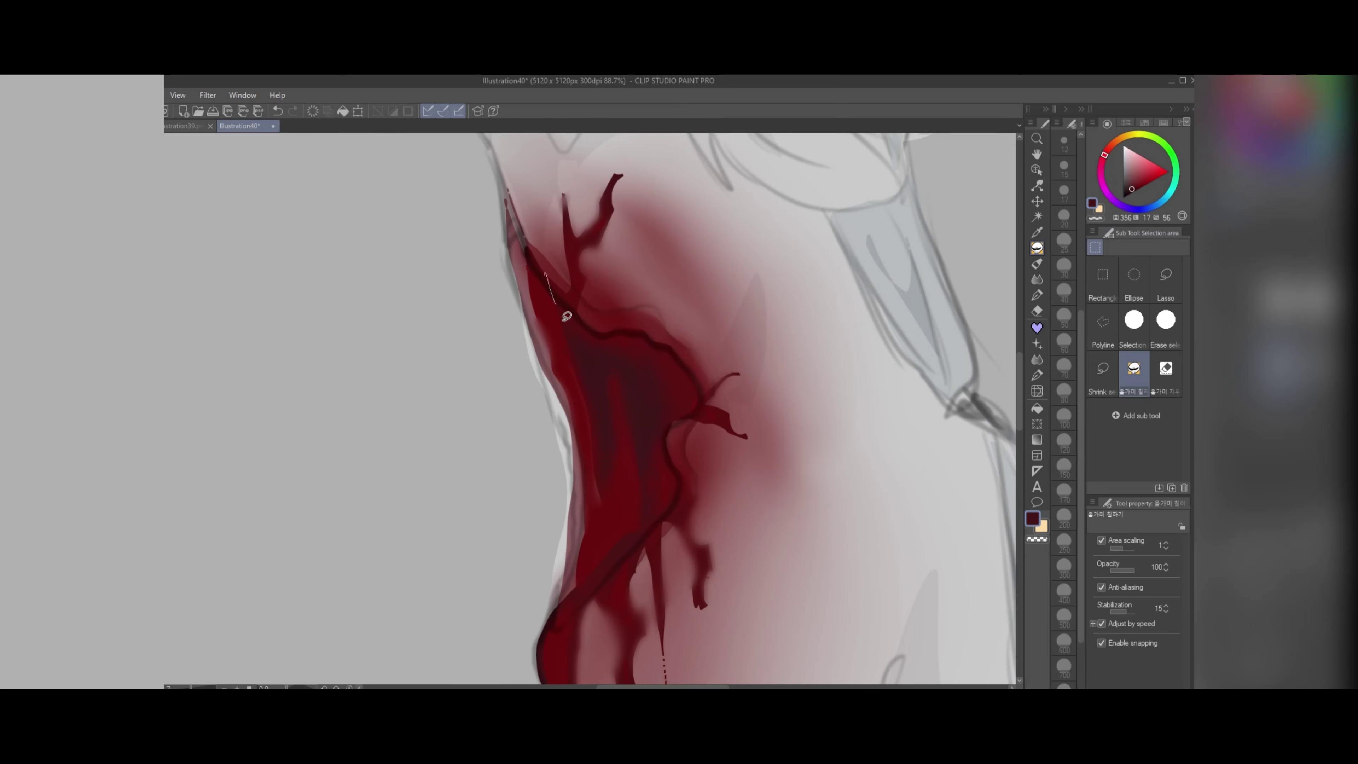
{"action": "mouse_move", "coordinate": [567, 315]}
{"action": "left_mouse_down"}
{"action": "mouse_move", "coordinate": [667, 421]}
{"action": "mouse_move", "coordinate": [553, 288]}
{"action": "left_mouse_up"}
{"action": "scroll", "coordinate": [573, 369], "scroll_direction": "down", "scroll_amount": 4}
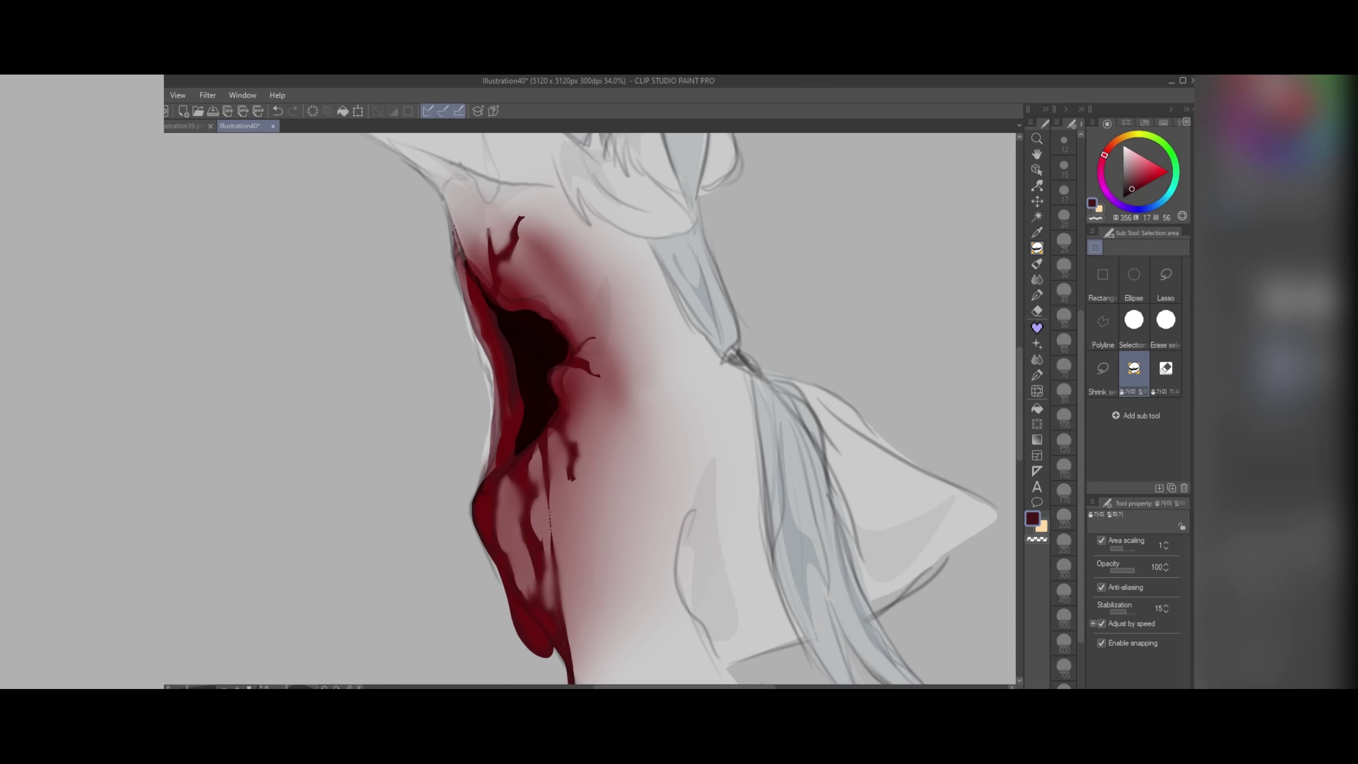
Step: Add near-black maroon shadow shapes down the chest drips and along the wound's edges
{"action": "scroll", "coordinate": [572, 368], "scroll_direction": "up", "scroll_amount": 4}
{"action": "left_click_drag", "start_coordinate": [545, 399], "coordinate": [546, 401]}
{"action": "mouse_move", "coordinate": [554, 519]}
{"action": "left_mouse_down"}
{"action": "mouse_move", "coordinate": [591, 600]}
{"action": "mouse_move", "coordinate": [582, 580]}
{"action": "left_mouse_up"}
{"action": "left_click_drag", "start_coordinate": [613, 553], "coordinate": [601, 582]}
{"action": "left_click_drag", "start_coordinate": [576, 380], "coordinate": [577, 382]}
{"action": "left_click_drag", "start_coordinate": [616, 391], "coordinate": [621, 322]}
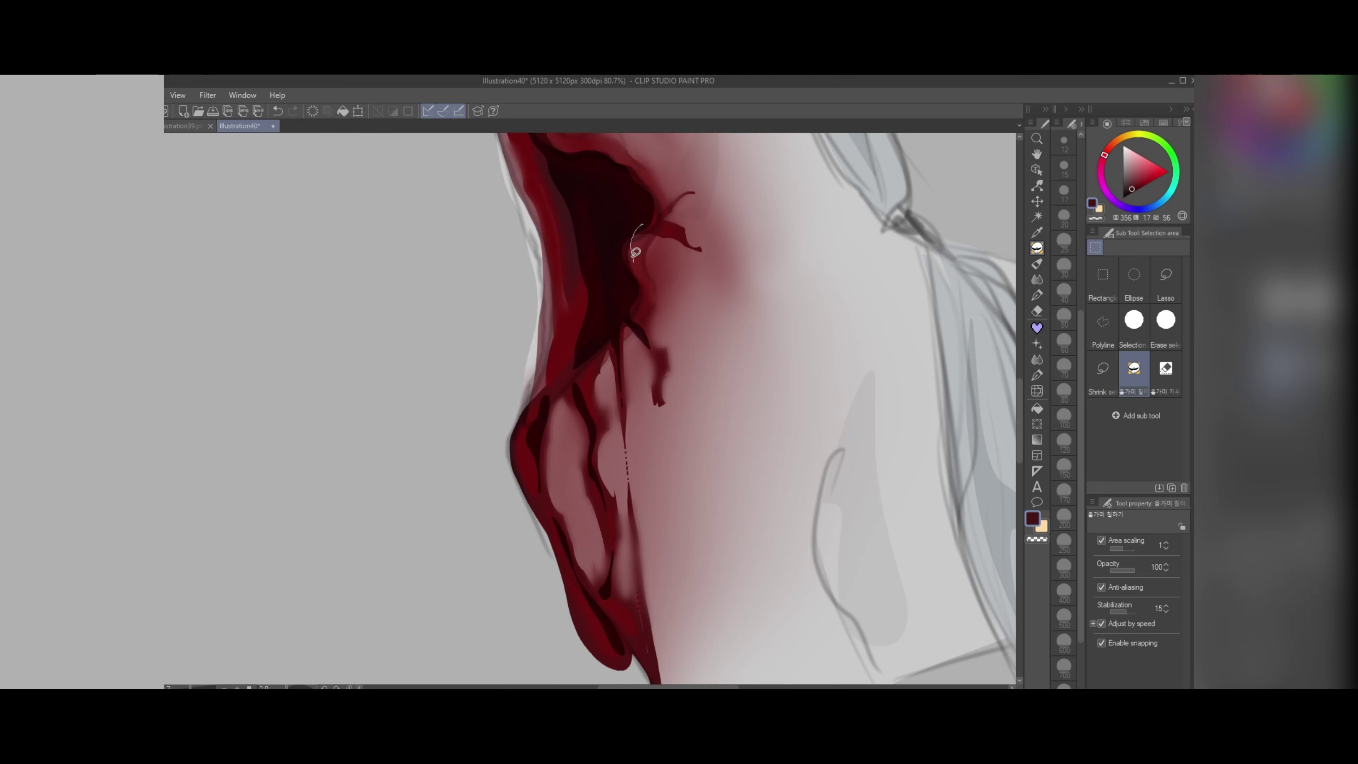
{"action": "left_click_drag", "start_coordinate": [636, 252], "coordinate": [641, 226]}
{"action": "mouse_move", "coordinate": [637, 587]}
{"action": "left_mouse_down"}
{"action": "mouse_move", "coordinate": [652, 675]}
{"action": "mouse_move", "coordinate": [632, 591]}
{"action": "left_mouse_up"}
{"action": "scroll", "coordinate": [606, 341], "scroll_direction": "down", "scroll_amount": 1}
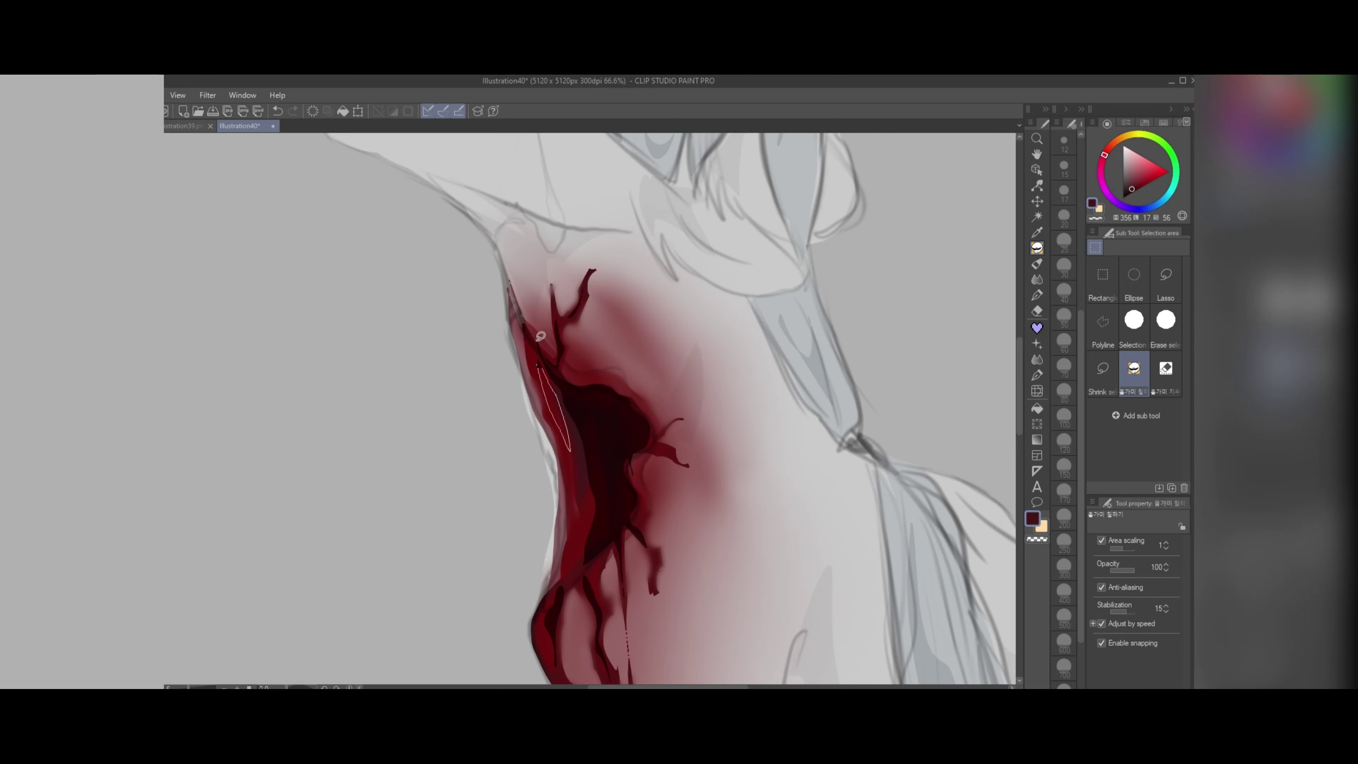
{"action": "left_click_drag", "start_coordinate": [540, 336], "coordinate": [539, 367]}
{"action": "left_click_drag", "start_coordinate": [570, 466], "coordinate": [583, 566]}
Step: Apply a Gaussian blur of strength 11.33 to the wound's dark shadow shapes
{"action": "scroll", "coordinate": [558, 353], "scroll_direction": "down", "scroll_amount": 3}
{"action": "left_click", "coordinate": [207, 95]}
{"action": "mouse_move", "coordinate": [228, 111]}
{"action": "left_click", "coordinate": [331, 143]}
{"action": "left_click", "coordinate": [806, 404]}
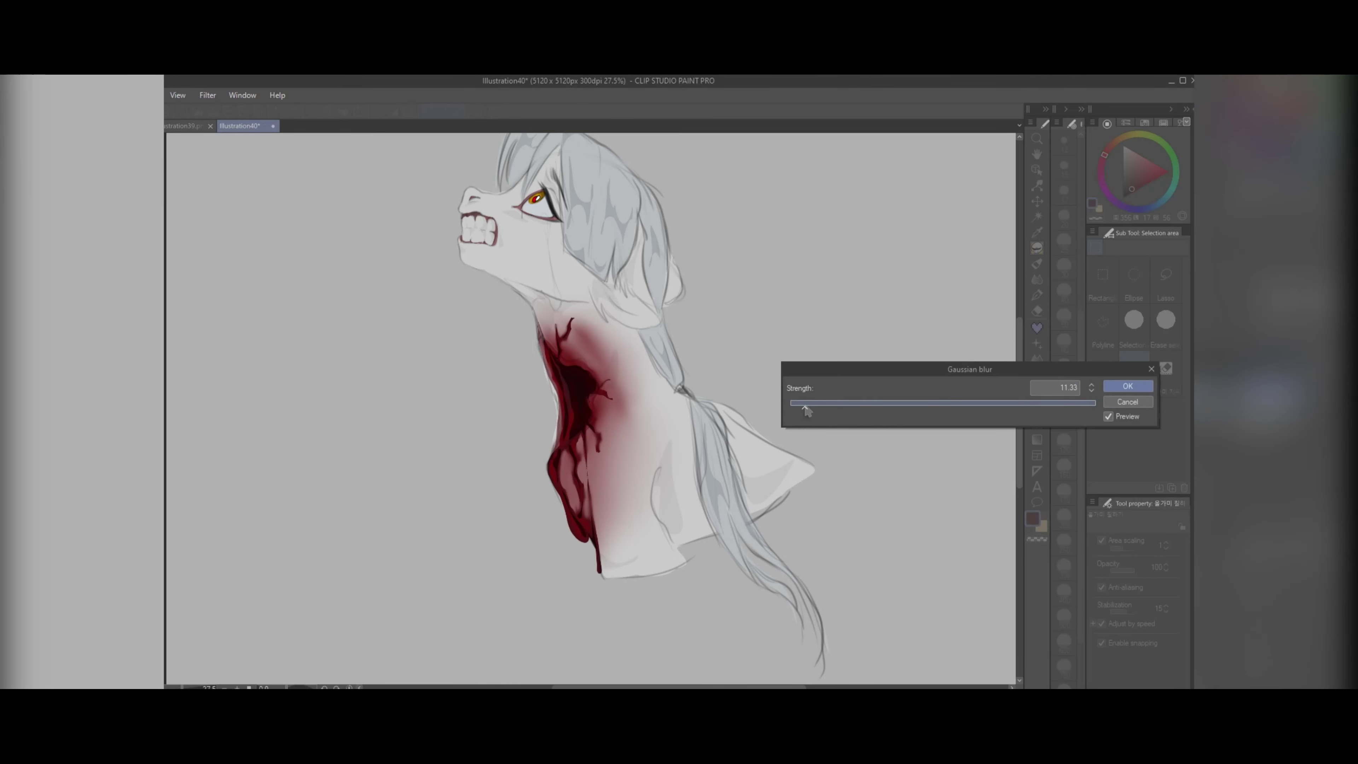
{"action": "scroll", "coordinate": [604, 407], "scroll_direction": "up", "scroll_amount": 2}
{"action": "left_click", "coordinate": [1127, 386]}
{"action": "scroll", "coordinate": [437, 382], "scroll_direction": "down", "scroll_amount": 3}
{"action": "scroll", "coordinate": [442, 301], "scroll_direction": "up", "scroll_amount": 2}
{"action": "scroll", "coordinate": [418, 222], "scroll_direction": "down", "scroll_amount": 2}
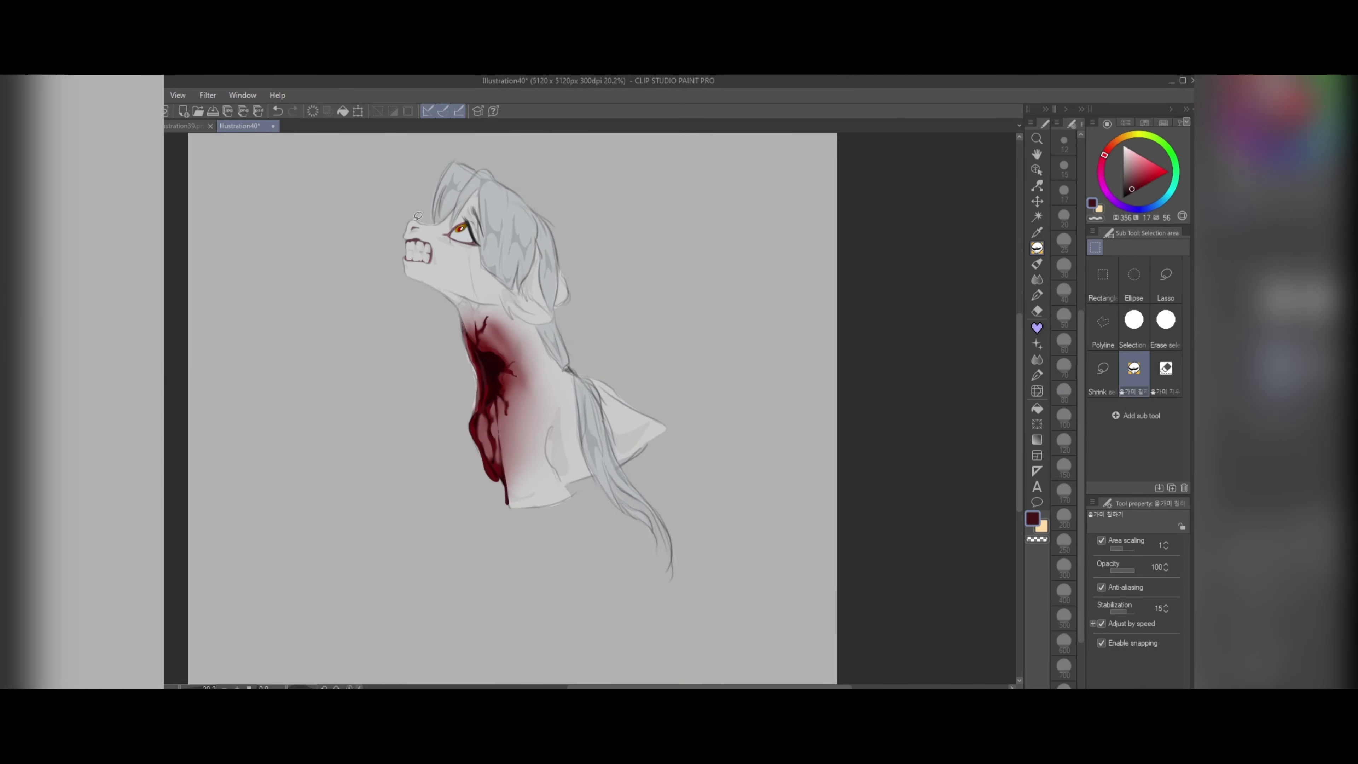
Step: Draw a dark red nosebleed running from the nostril over the middle teeth and down past the chin
{"action": "scroll", "coordinate": [419, 215], "scroll_direction": "up", "scroll_amount": 5}
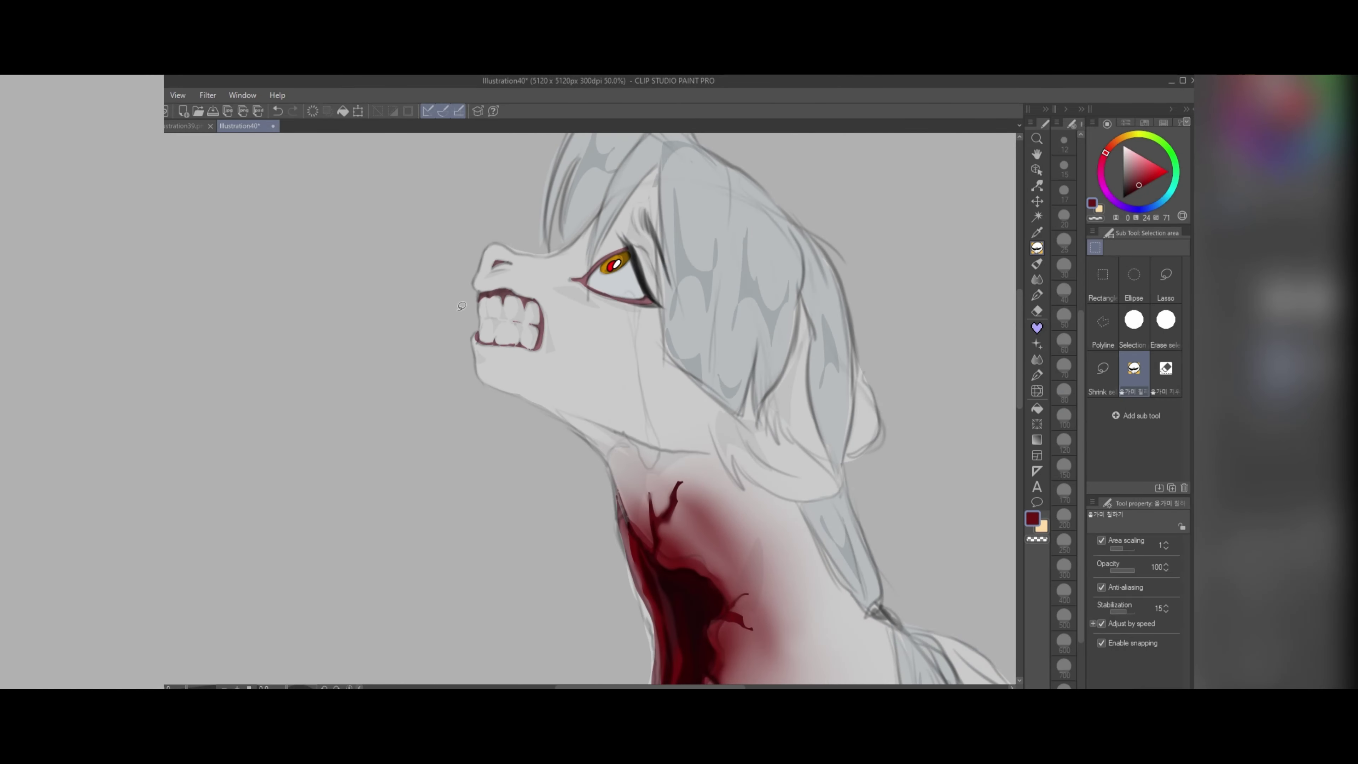
{"action": "scroll", "coordinate": [462, 306], "scroll_direction": "up", "scroll_amount": 4}
{"action": "left_click_drag", "start_coordinate": [481, 268], "coordinate": [506, 284]}
{"action": "mouse_move", "coordinate": [493, 334]}
{"action": "left_mouse_down"}
{"action": "mouse_move", "coordinate": [519, 399]}
{"action": "mouse_move", "coordinate": [502, 342]}
{"action": "left_mouse_up"}
{"action": "left_click_drag", "start_coordinate": [484, 398], "coordinate": [476, 505]}
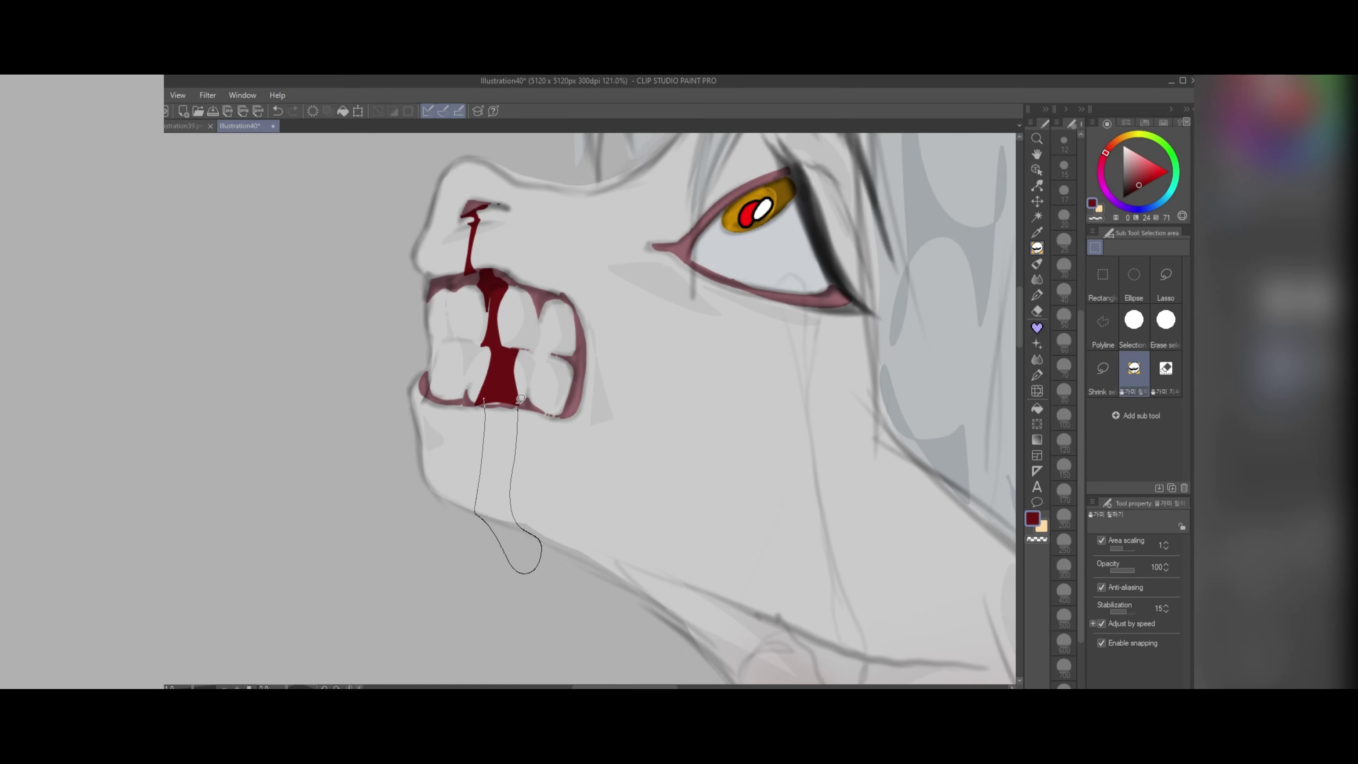
{"action": "left_click_drag", "start_coordinate": [521, 398], "coordinate": [520, 399]}
Step: Add a thin dark red drip over the teeth behind the main blood stream, running down the chin
{"action": "scroll", "coordinate": [522, 396], "scroll_direction": "down", "scroll_amount": 5}
{"action": "scroll", "coordinate": [528, 345], "scroll_direction": "up", "scroll_amount": 8}
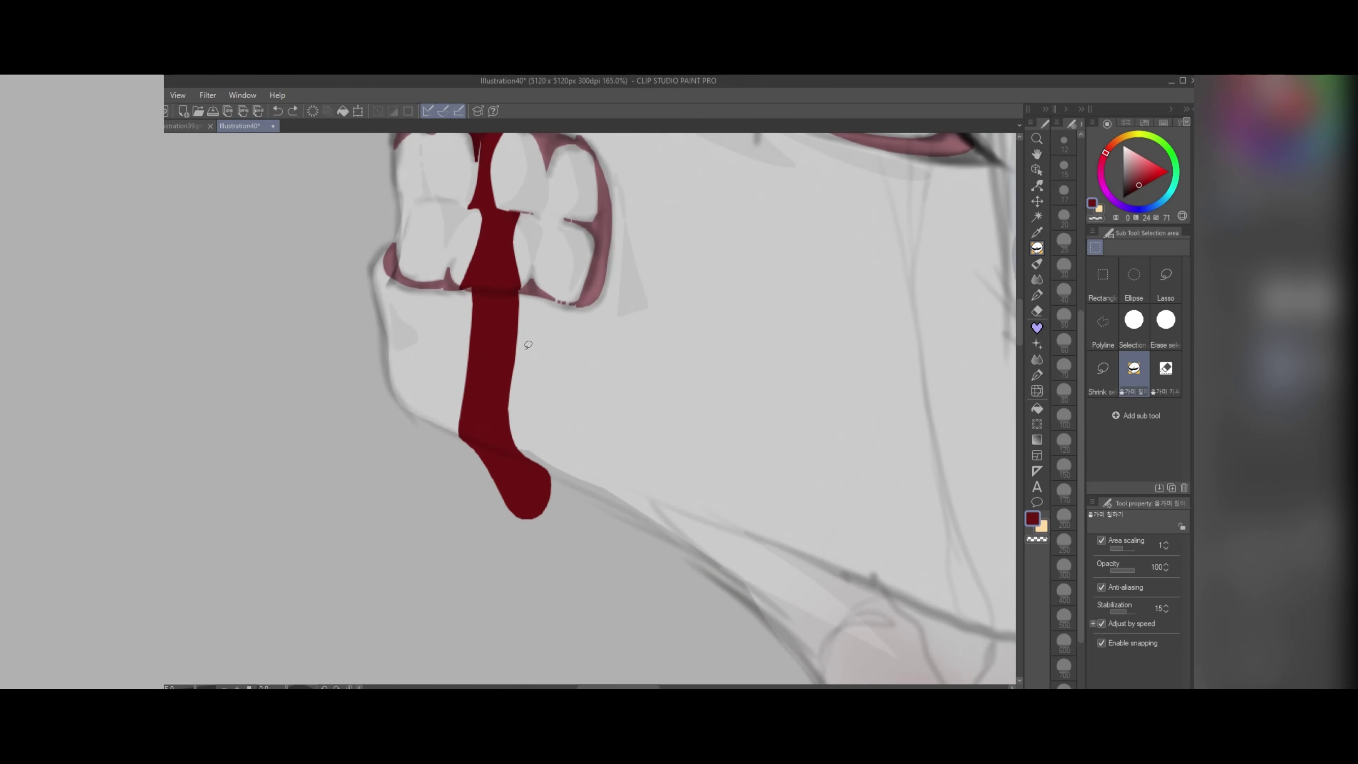
{"action": "left_click_drag", "start_coordinate": [535, 279], "coordinate": [534, 214]}
{"action": "mouse_move", "coordinate": [541, 300]}
{"action": "left_mouse_down"}
{"action": "mouse_move", "coordinate": [529, 461]}
{"action": "mouse_move", "coordinate": [539, 305]}
{"action": "left_mouse_up"}
{"action": "scroll", "coordinate": [556, 389], "scroll_direction": "down", "scroll_amount": 6}
{"action": "scroll", "coordinate": [521, 257], "scroll_direction": "up", "scroll_amount": 3}
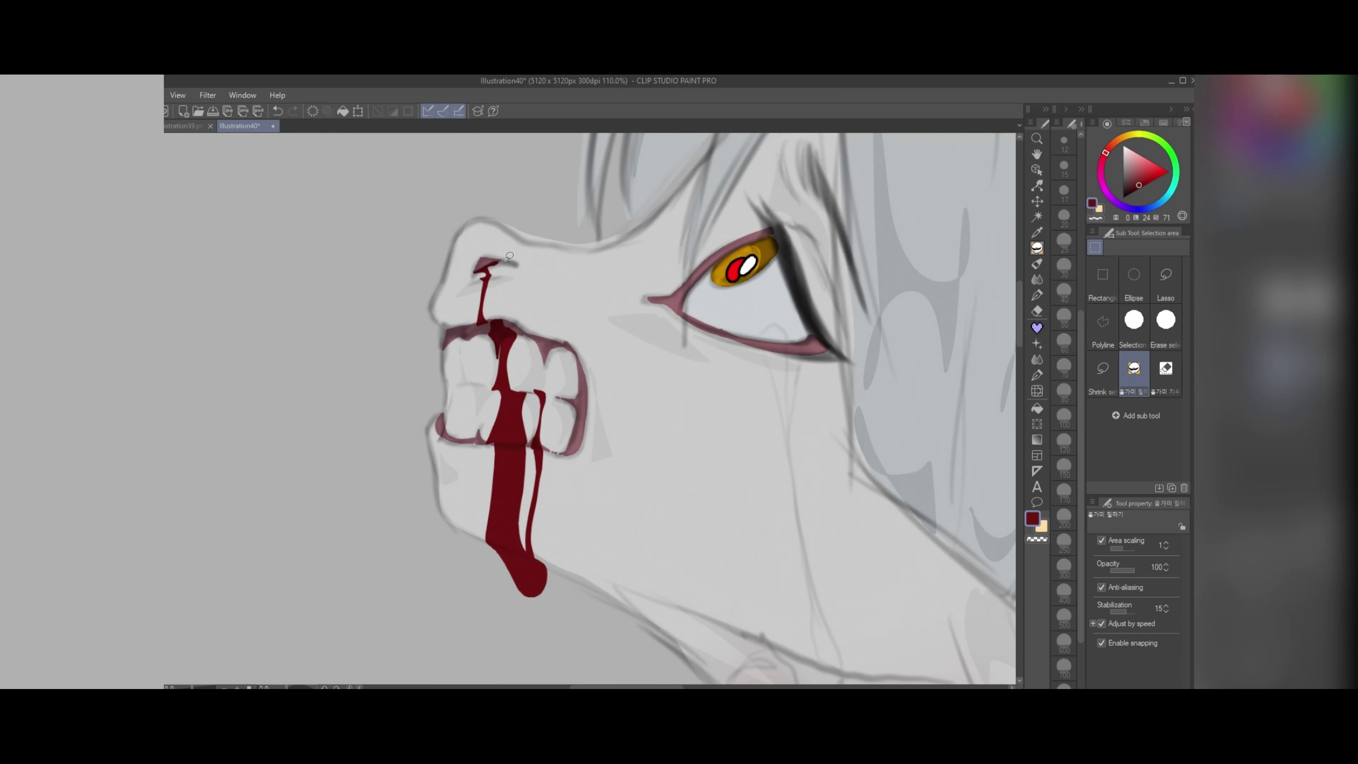
Step: Add a thin drip over the front lower teeth and near-black shading down the main blood stream
{"action": "scroll", "coordinate": [508, 286], "scroll_direction": "up", "scroll_amount": 2}
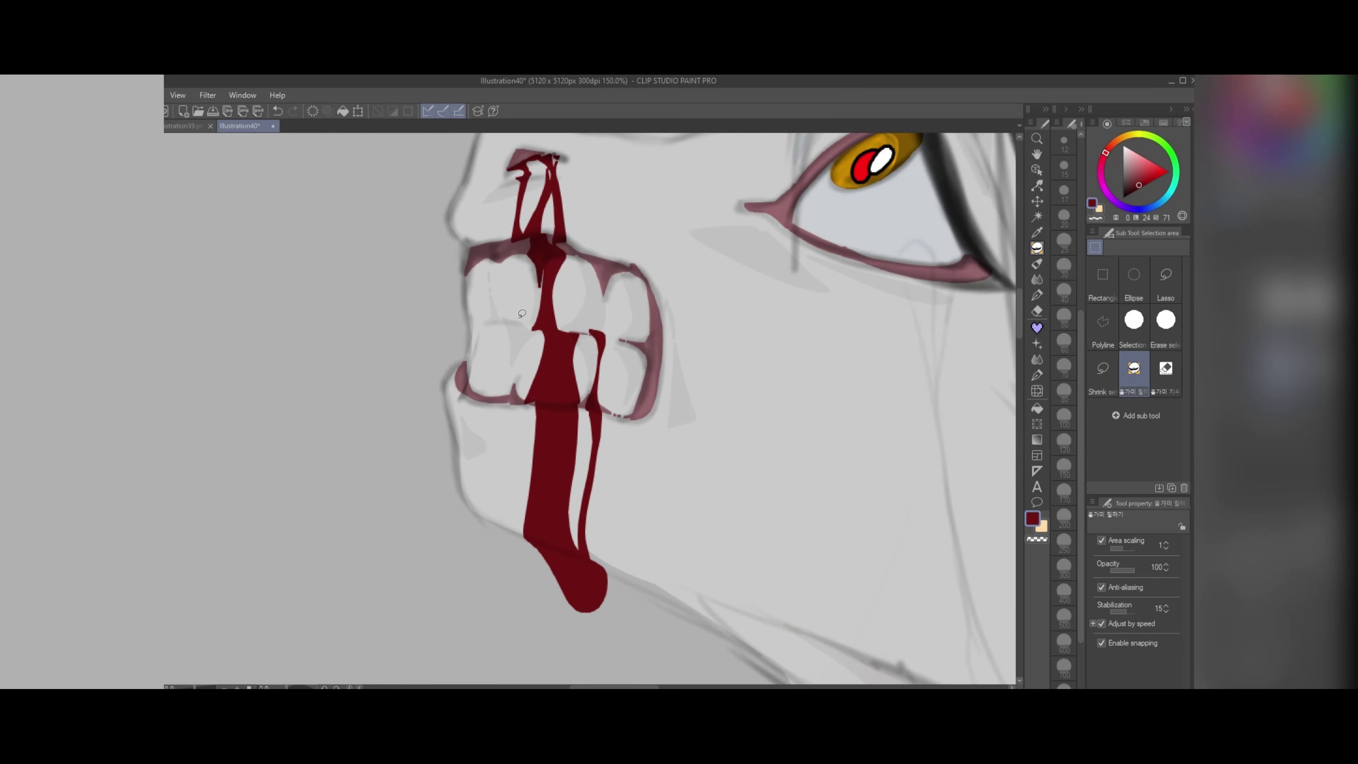
{"action": "mouse_move", "coordinate": [510, 324]}
{"action": "left_mouse_down"}
{"action": "mouse_move", "coordinate": [500, 410]}
{"action": "mouse_move", "coordinate": [533, 377]}
{"action": "mouse_move", "coordinate": [549, 184]}
{"action": "left_mouse_up"}
{"action": "scroll", "coordinate": [559, 283], "scroll_direction": "down", "scroll_amount": 8}
{"action": "scroll", "coordinate": [561, 295], "scroll_direction": "up", "scroll_amount": 6}
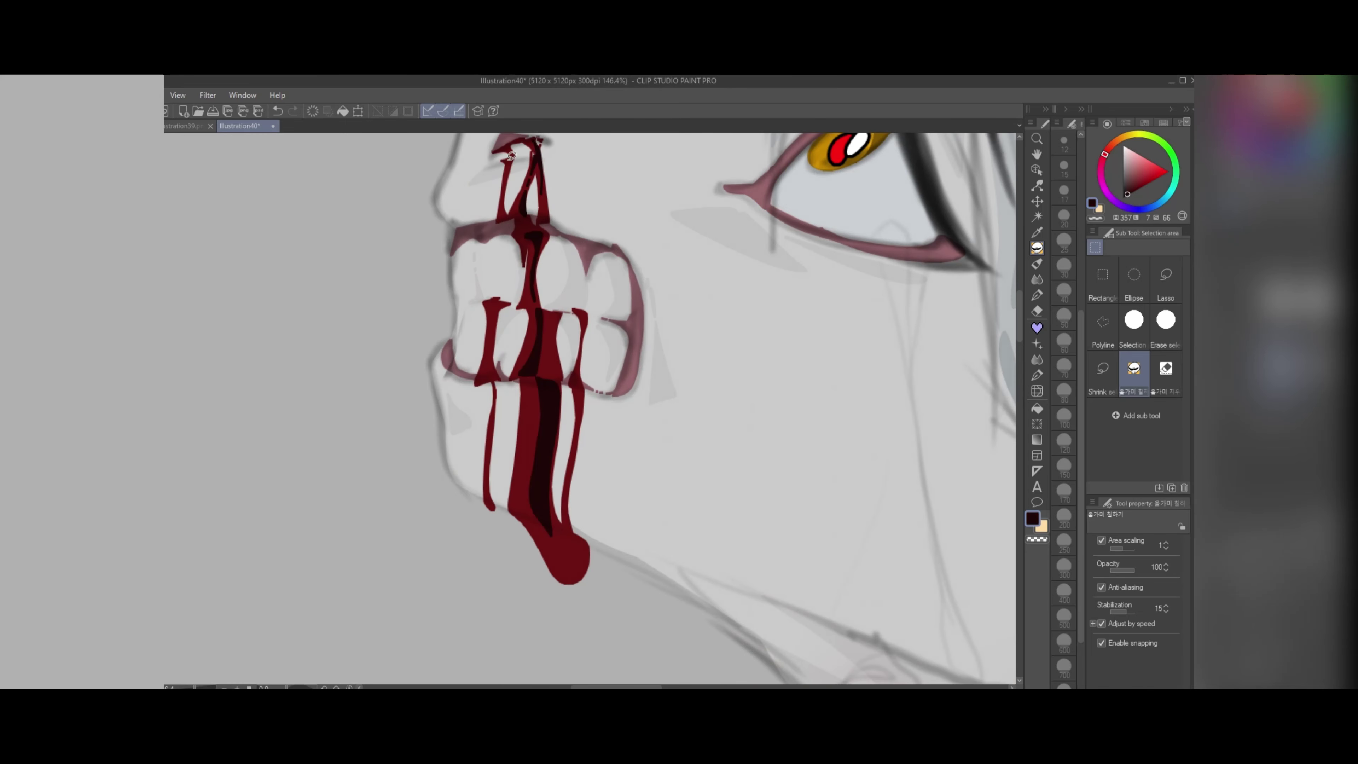
Step: Apply a Gaussian blur to the near-black shading on the mouth blood
{"action": "scroll", "coordinate": [550, 363], "scroll_direction": "down", "scroll_amount": 3}
{"action": "left_click", "coordinate": [207, 95]}
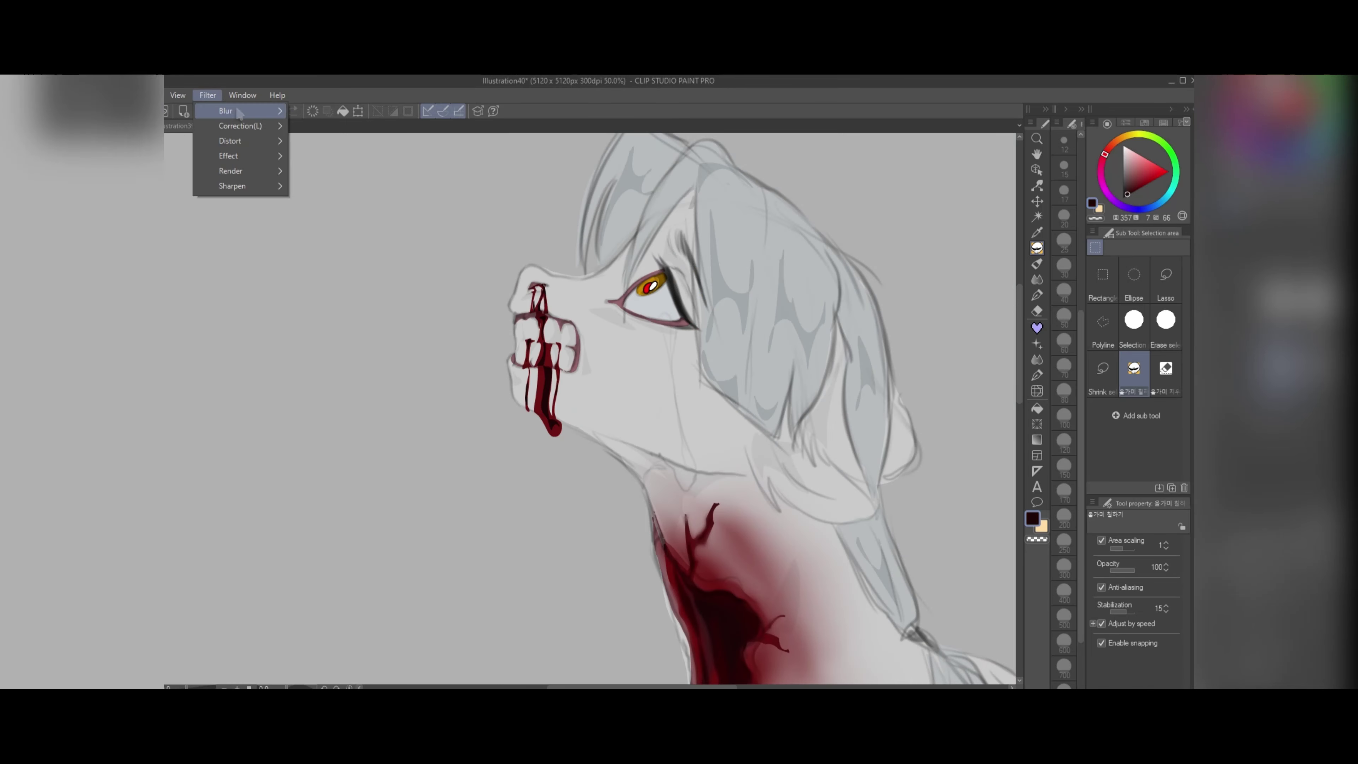
{"action": "mouse_move", "coordinate": [236, 111]}
{"action": "left_click", "coordinate": [321, 143]}
{"action": "left_click_drag", "start_coordinate": [858, 409], "coordinate": [815, 408]}
{"action": "left_click", "coordinate": [1126, 387]}
{"action": "scroll", "coordinate": [518, 265], "scroll_direction": "down", "scroll_amount": 2}
{"action": "scroll", "coordinate": [517, 264], "scroll_direction": "up", "scroll_amount": 4}
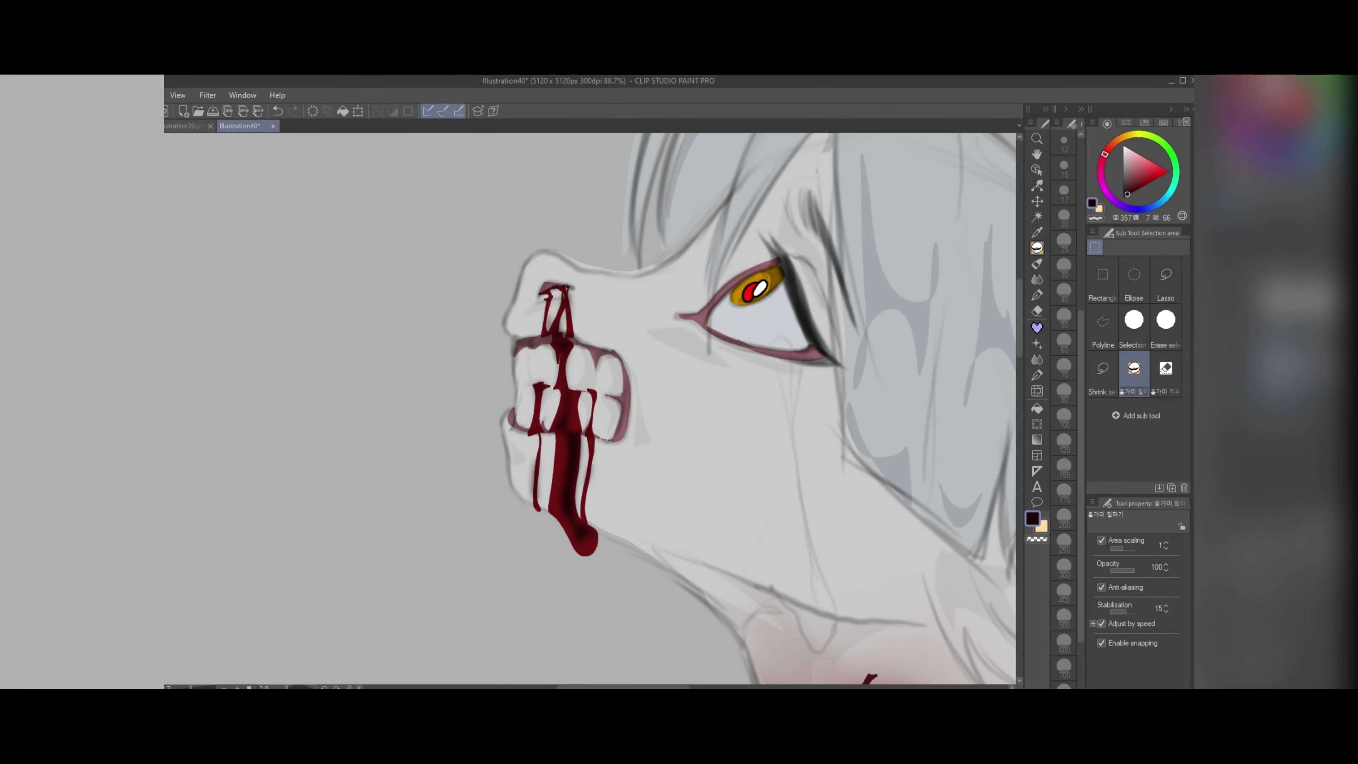
Step: Apply a Gaussian blur that gives the nose and mouth blood a soft red glow
{"action": "left_click", "coordinate": [207, 95]}
{"action": "mouse_move", "coordinate": [236, 111]}
{"action": "left_click", "coordinate": [321, 142]}
{"action": "left_click", "coordinate": [851, 408]}
{"action": "left_click", "coordinate": [1126, 387]}
{"action": "scroll", "coordinate": [453, 234], "scroll_direction": "down", "scroll_amount": 5}
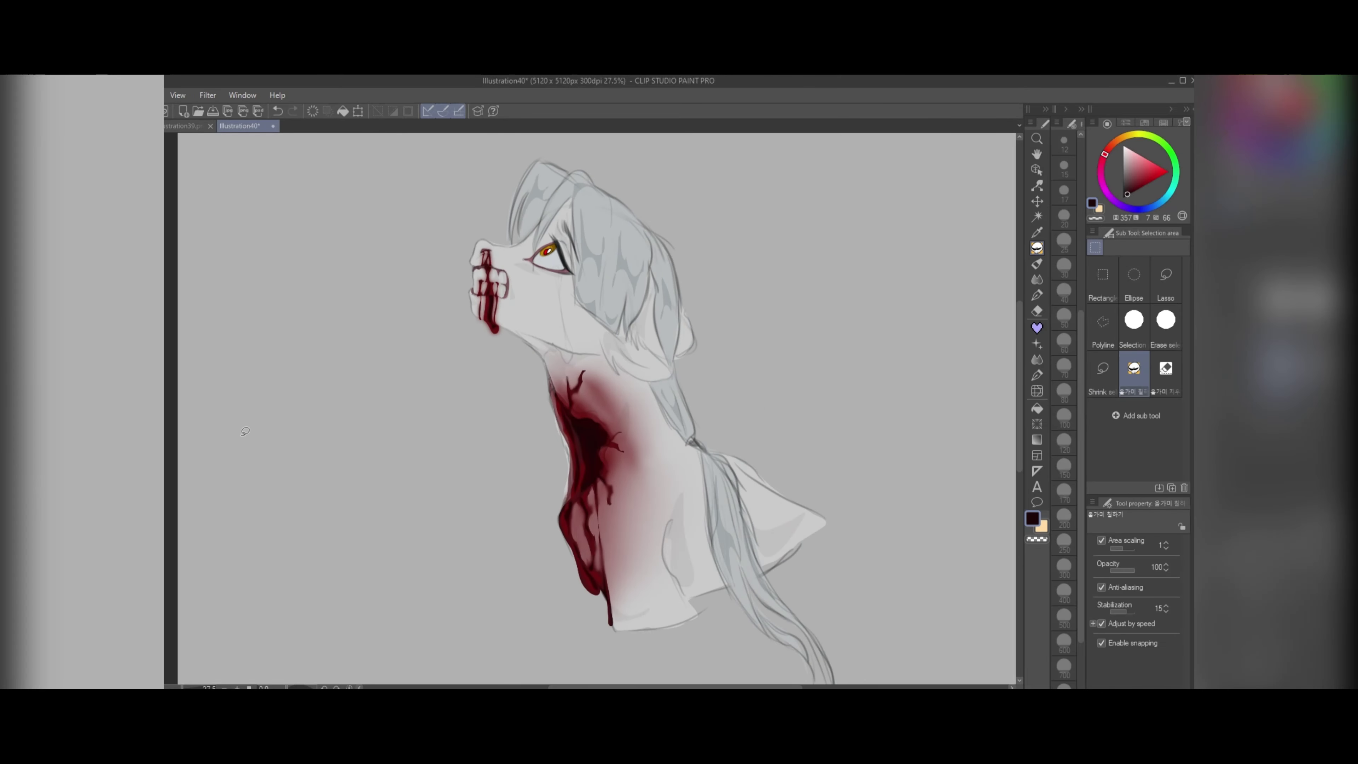
Step: Erase the blood and glow that spill beyond the jawline with a size 60 hard eraser
{"action": "scroll", "coordinate": [489, 300], "scroll_direction": "up", "scroll_amount": 5}
{"action": "key", "text": "e"}
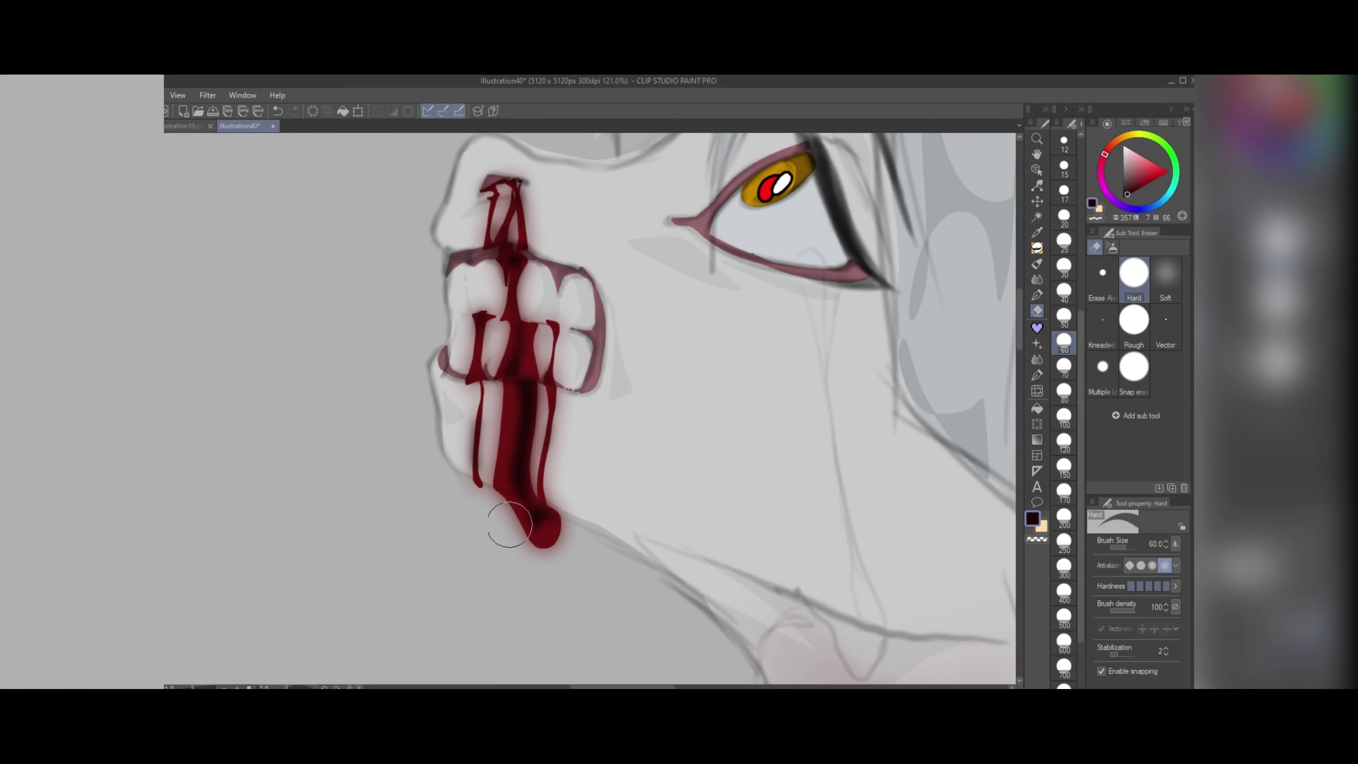
{"action": "left_click_drag", "start_coordinate": [489, 495], "coordinate": [564, 537]}
{"action": "scroll", "coordinate": [604, 342], "scroll_direction": "down", "scroll_amount": 6}
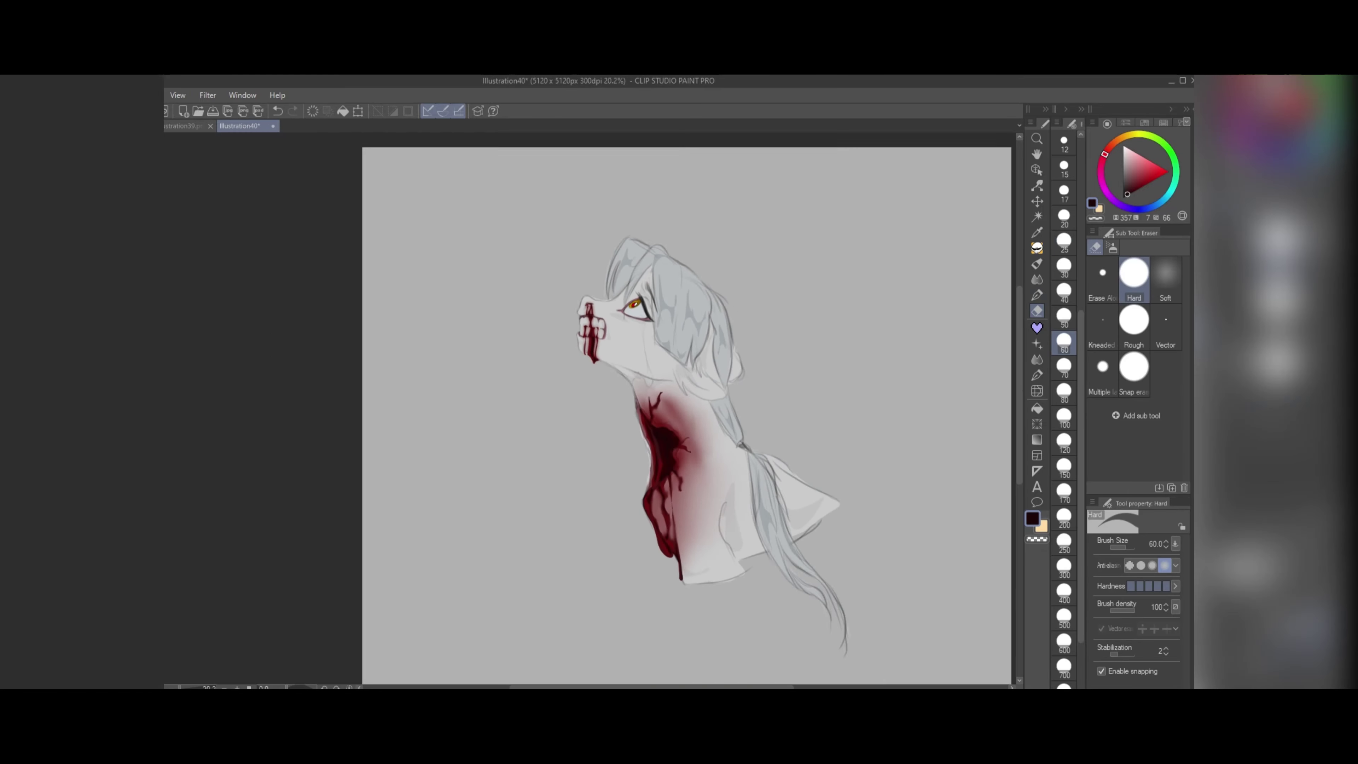
{"action": "scroll", "coordinate": [700, 369], "scroll_direction": "up", "scroll_amount": 2}
{"action": "scroll", "coordinate": [645, 278], "scroll_direction": "up", "scroll_amount": 5}
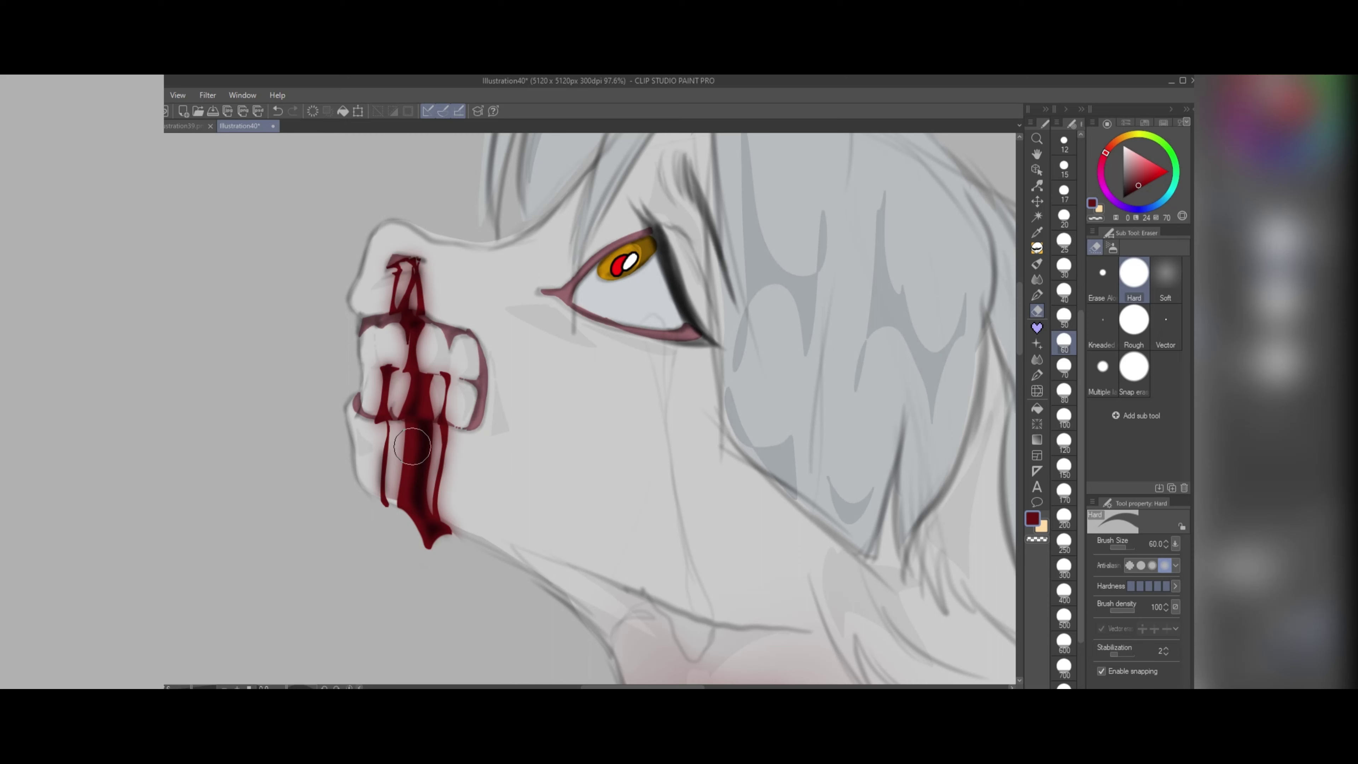
Step: Paint dark red irritation around the eye's inner corner, along the lower lid and over the lower eye white
{"action": "left_click", "coordinate": [1037, 263]}
{"action": "mouse_move", "coordinate": [540, 292]}
{"action": "left_mouse_down"}
{"action": "mouse_move", "coordinate": [572, 275]}
{"action": "mouse_move", "coordinate": [667, 293]}
{"action": "mouse_move", "coordinate": [540, 310]}
{"action": "mouse_move", "coordinate": [575, 260]}
{"action": "left_mouse_up"}
{"action": "scroll", "coordinate": [575, 261], "scroll_direction": "down", "scroll_amount": 4}
{"action": "scroll", "coordinate": [535, 295], "scroll_direction": "up", "scroll_amount": 1}
{"action": "scroll", "coordinate": [534, 295], "scroll_direction": "down", "scroll_amount": 1}
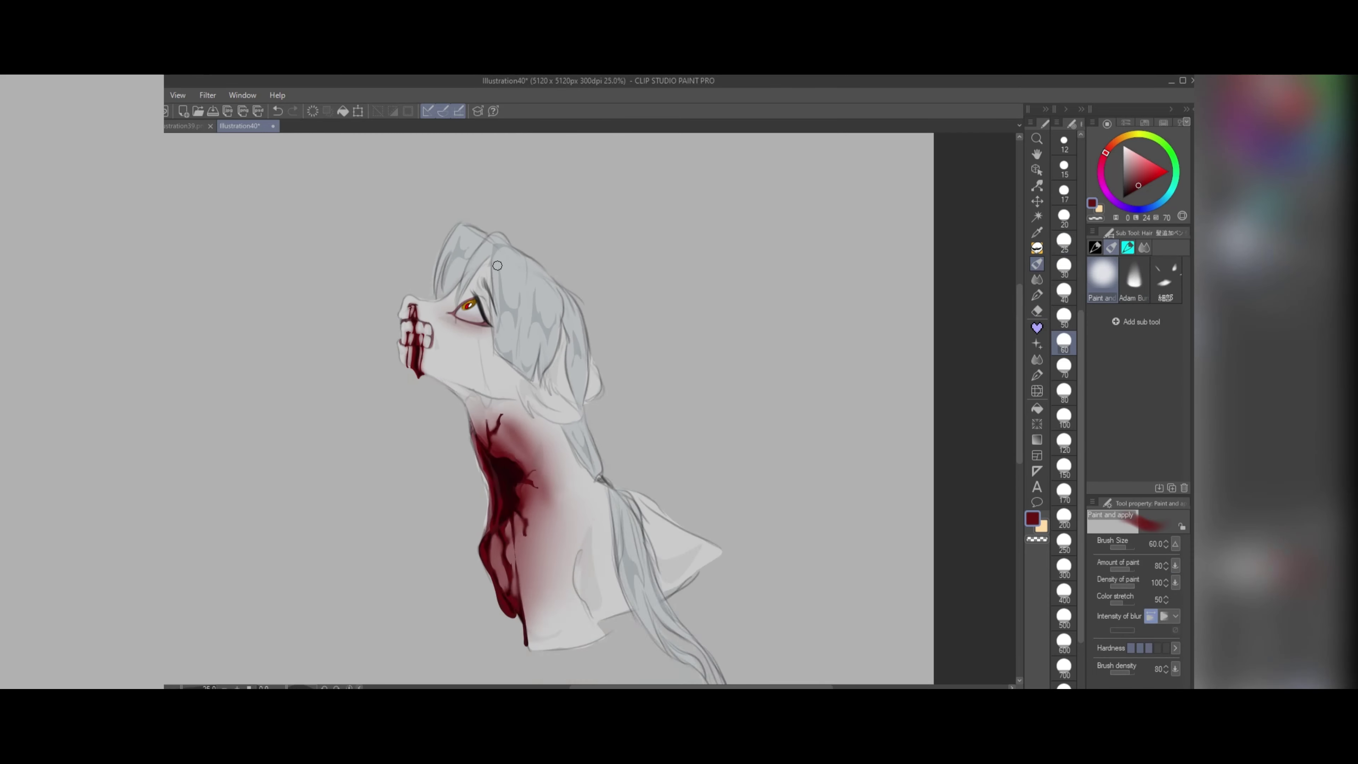
{"action": "scroll", "coordinate": [504, 324], "scroll_direction": "up", "scroll_amount": 4}
{"action": "scroll", "coordinate": [508, 323], "scroll_direction": "up", "scroll_amount": 3}
{"action": "mouse_move", "coordinate": [503, 342]}
{"action": "left_mouse_down"}
{"action": "mouse_move", "coordinate": [582, 417]}
{"action": "mouse_move", "coordinate": [617, 346]}
{"action": "mouse_move", "coordinate": [578, 354]}
{"action": "mouse_move", "coordinate": [604, 310]}
{"action": "left_mouse_up"}
Step: Fade the red around the eye and over the eye white with a size 150 soft eraser
{"action": "left_click", "coordinate": [1037, 279]}
{"action": "left_click", "coordinate": [1166, 279]}
{"action": "key", "text": "e"}
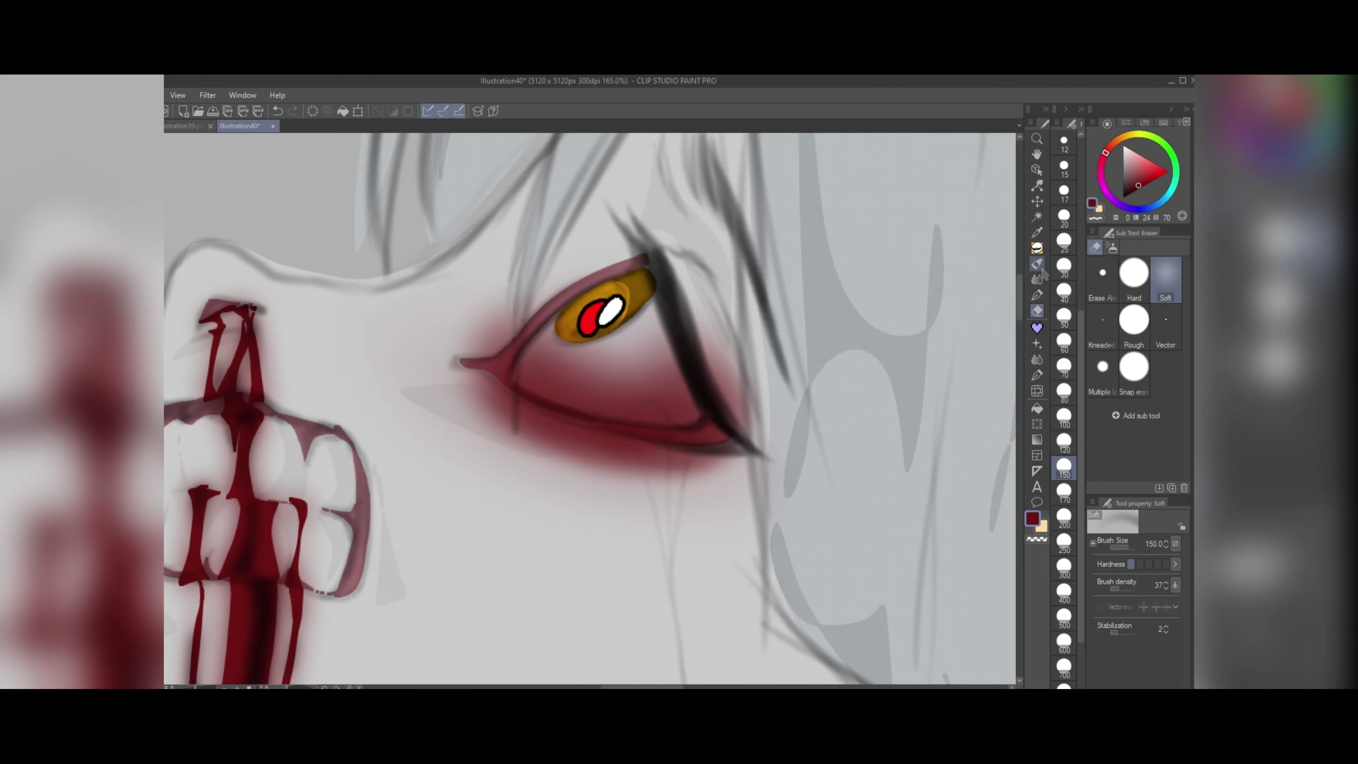
{"action": "mouse_move", "coordinate": [532, 460]}
{"action": "left_mouse_down"}
{"action": "mouse_move", "coordinate": [722, 375]}
{"action": "mouse_move", "coordinate": [535, 375]}
{"action": "left_mouse_up"}
{"action": "scroll", "coordinate": [582, 261], "scroll_direction": "down", "scroll_amount": 6}
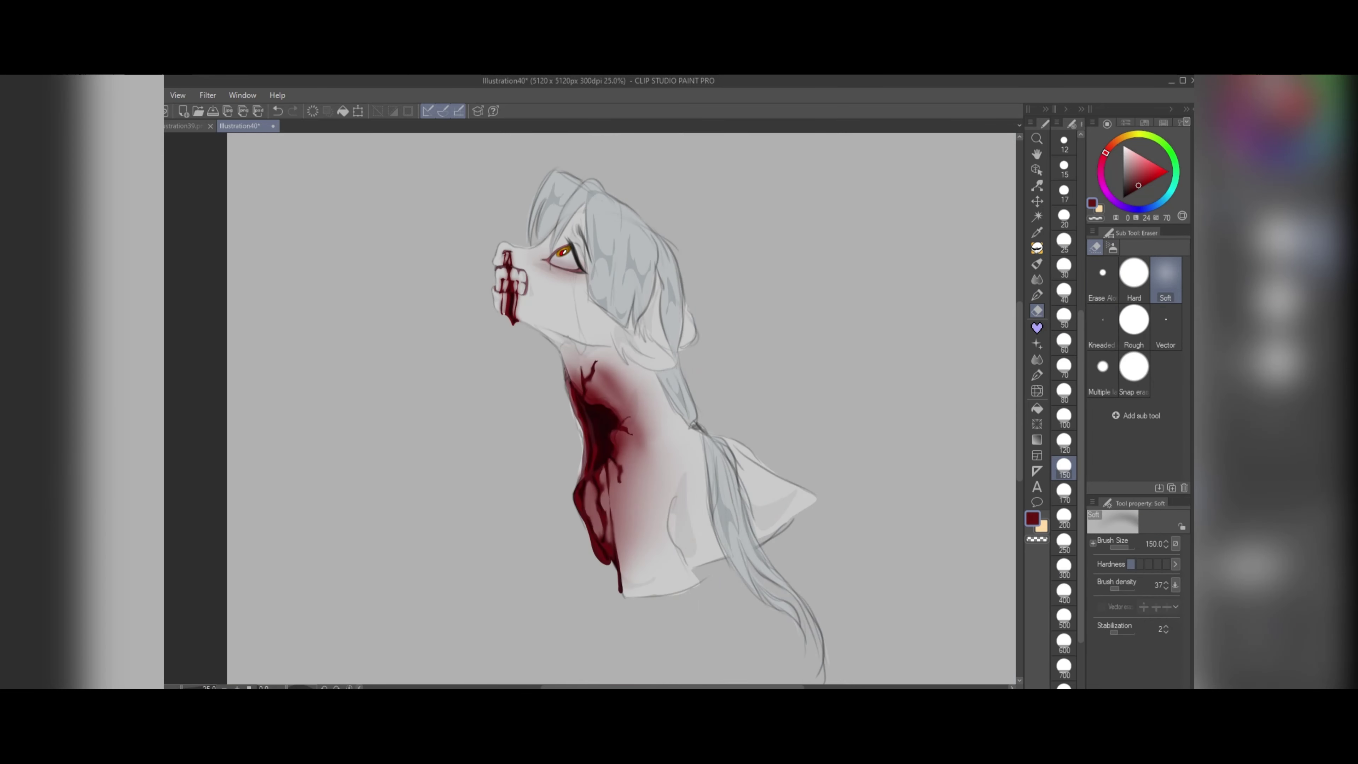
{"action": "scroll", "coordinate": [570, 308], "scroll_direction": "up", "scroll_amount": 10}
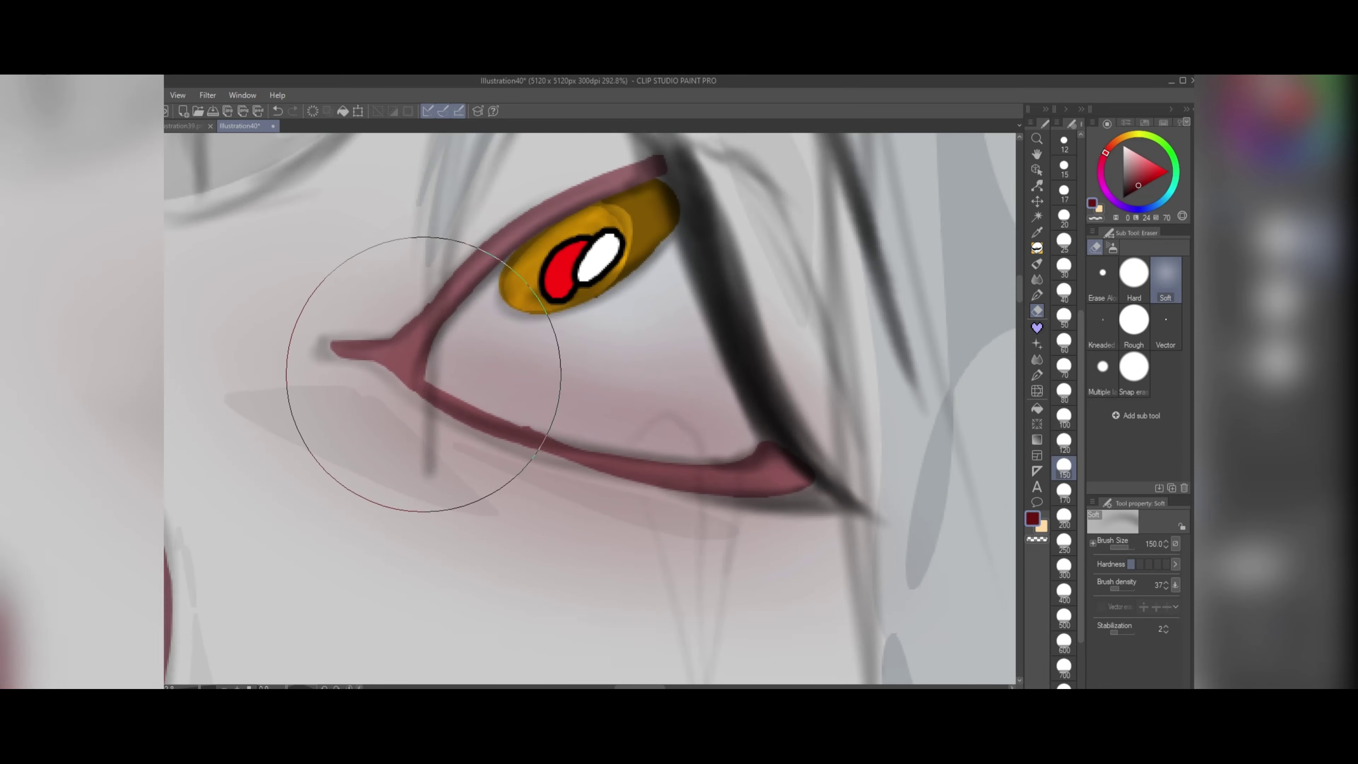
{"action": "scroll", "coordinate": [423, 375], "scroll_direction": "up", "scroll_amount": 1}
Step: Fill thin dark red veins rising from the lower lid into the eye white
{"action": "key", "text": "m"}
{"action": "left_click_drag", "start_coordinate": [721, 485], "coordinate": [716, 473]}
{"action": "left_click_drag", "start_coordinate": [746, 415], "coordinate": [788, 472]}
{"action": "left_click_drag", "start_coordinate": [596, 383], "coordinate": [604, 450]}
{"action": "left_click_drag", "start_coordinate": [550, 387], "coordinate": [580, 443]}
{"action": "scroll", "coordinate": [634, 484], "scroll_direction": "down", "scroll_amount": 2}
{"action": "scroll", "coordinate": [578, 303], "scroll_direction": "down", "scroll_amount": 4}
{"action": "scroll", "coordinate": [609, 286], "scroll_direction": "down", "scroll_amount": 10}
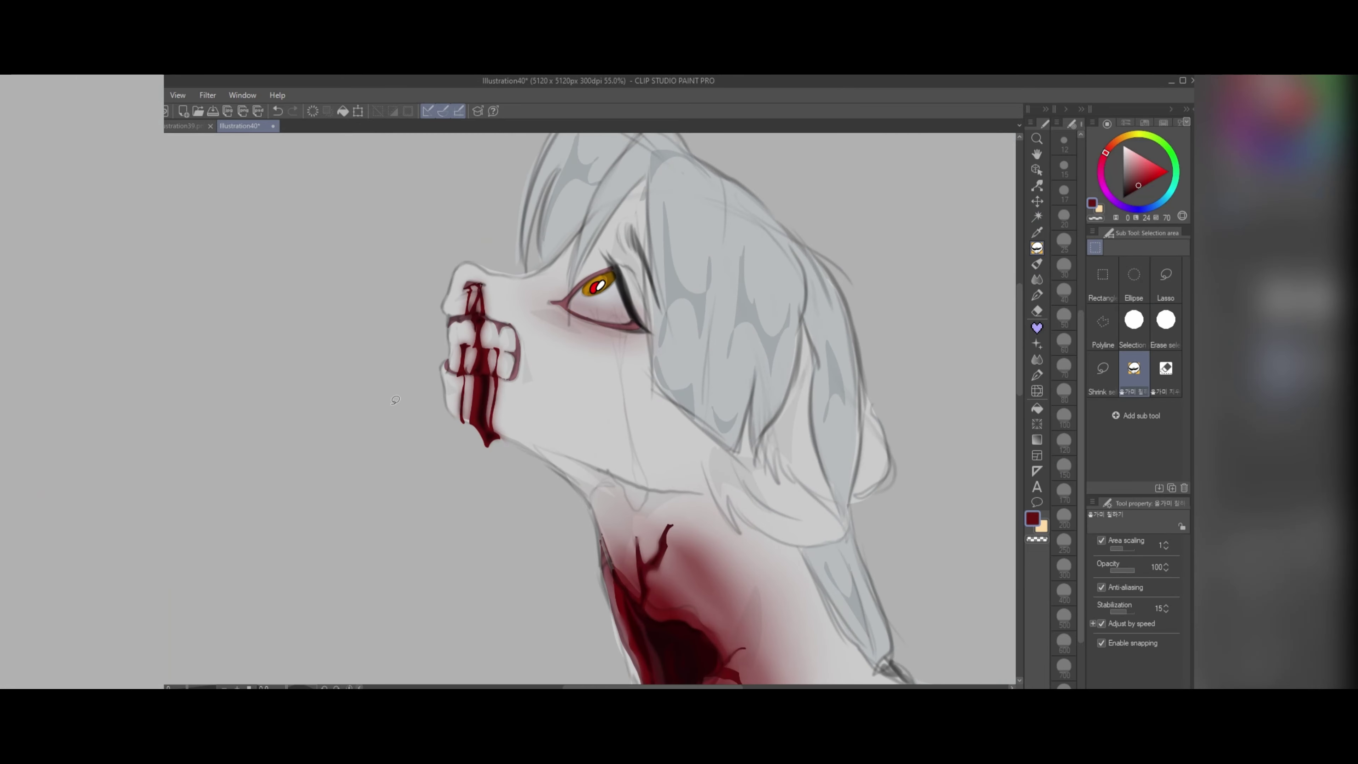
Step: Apply a Gaussian blur to the veins in the eye white
{"action": "scroll", "coordinate": [556, 213], "scroll_direction": "up", "scroll_amount": 4}
{"action": "left_click", "coordinate": [209, 95]}
{"action": "mouse_move", "coordinate": [225, 107]}
{"action": "left_click", "coordinate": [321, 130]}
{"action": "left_click_drag", "start_coordinate": [823, 408], "coordinate": [802, 407]}
{"action": "left_click", "coordinate": [1128, 386]}
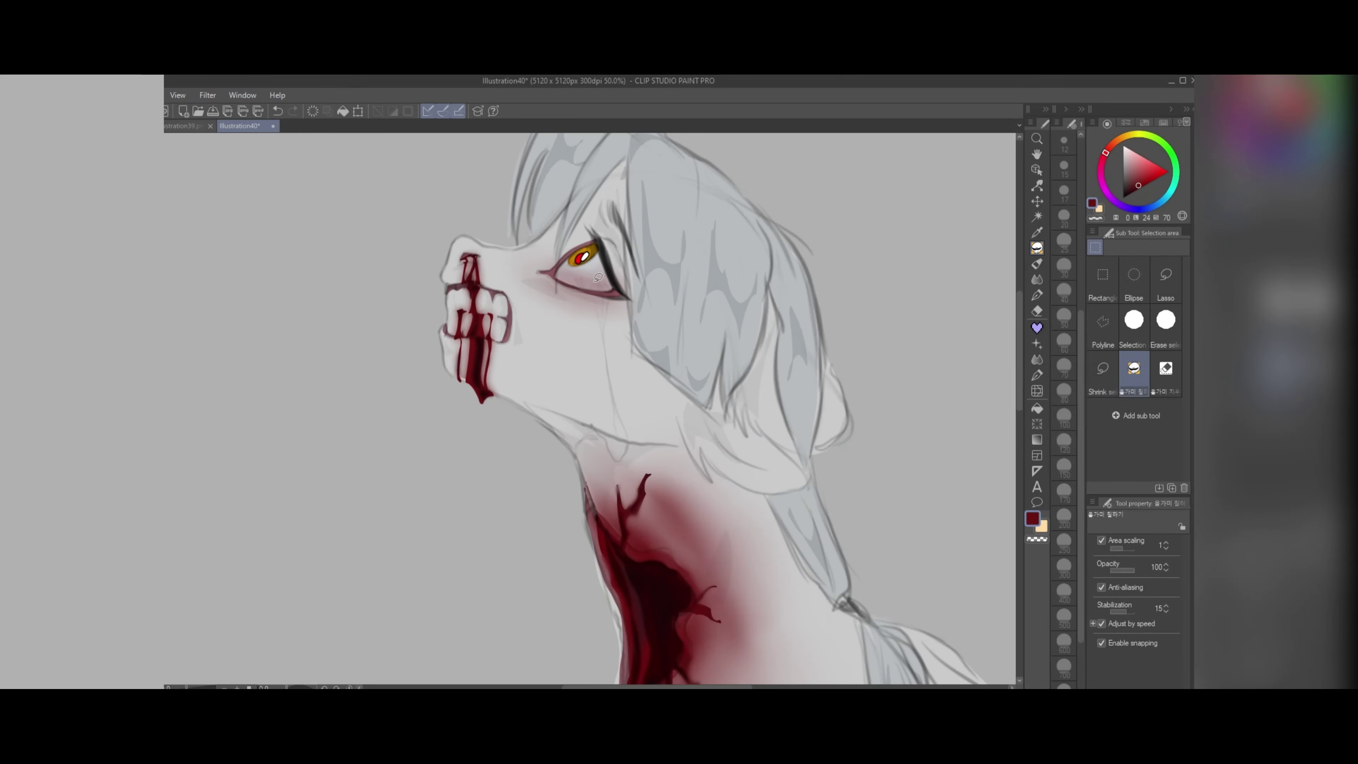
{"action": "scroll", "coordinate": [627, 365], "scroll_direction": "up", "scroll_amount": 1}
{"action": "left_click_drag", "start_coordinate": [542, 269], "coordinate": [570, 273]}
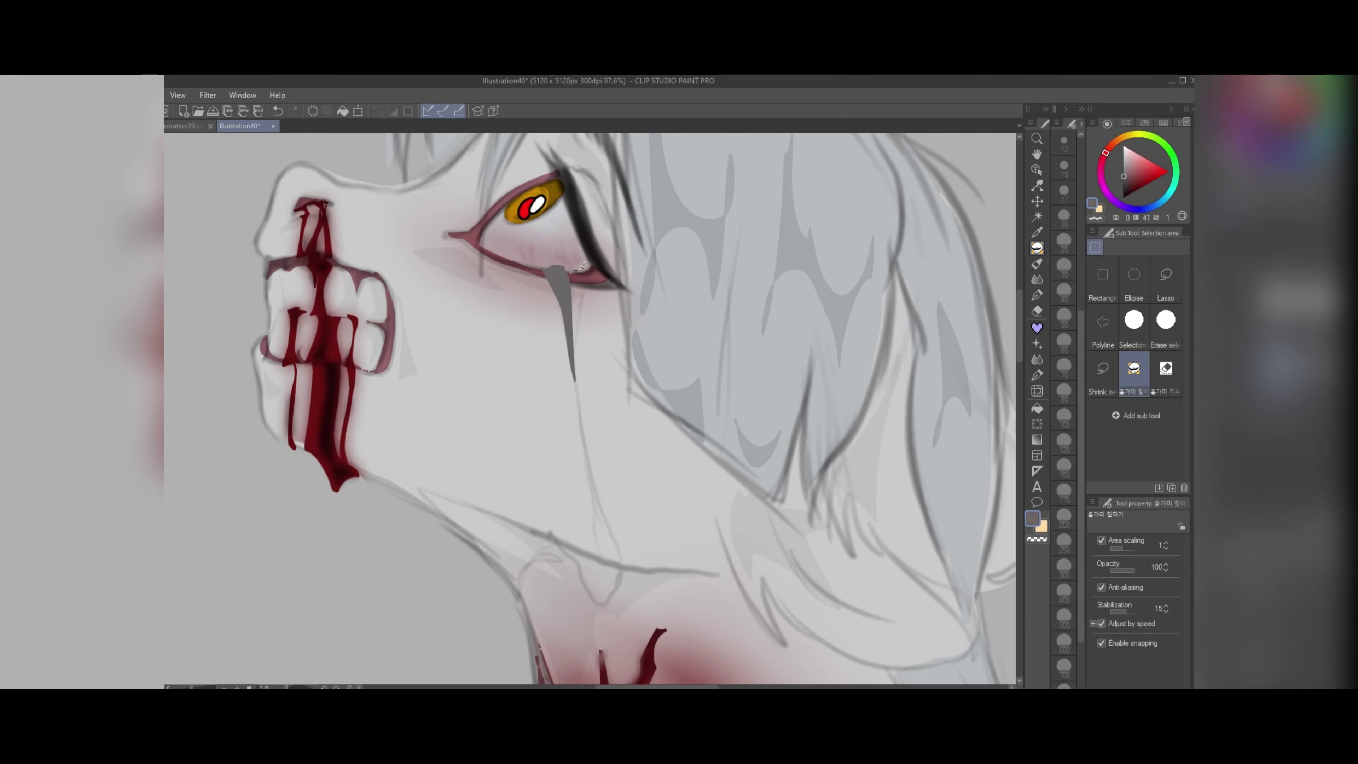
{"action": "left_click_drag", "start_coordinate": [617, 588], "coordinate": [587, 403]}
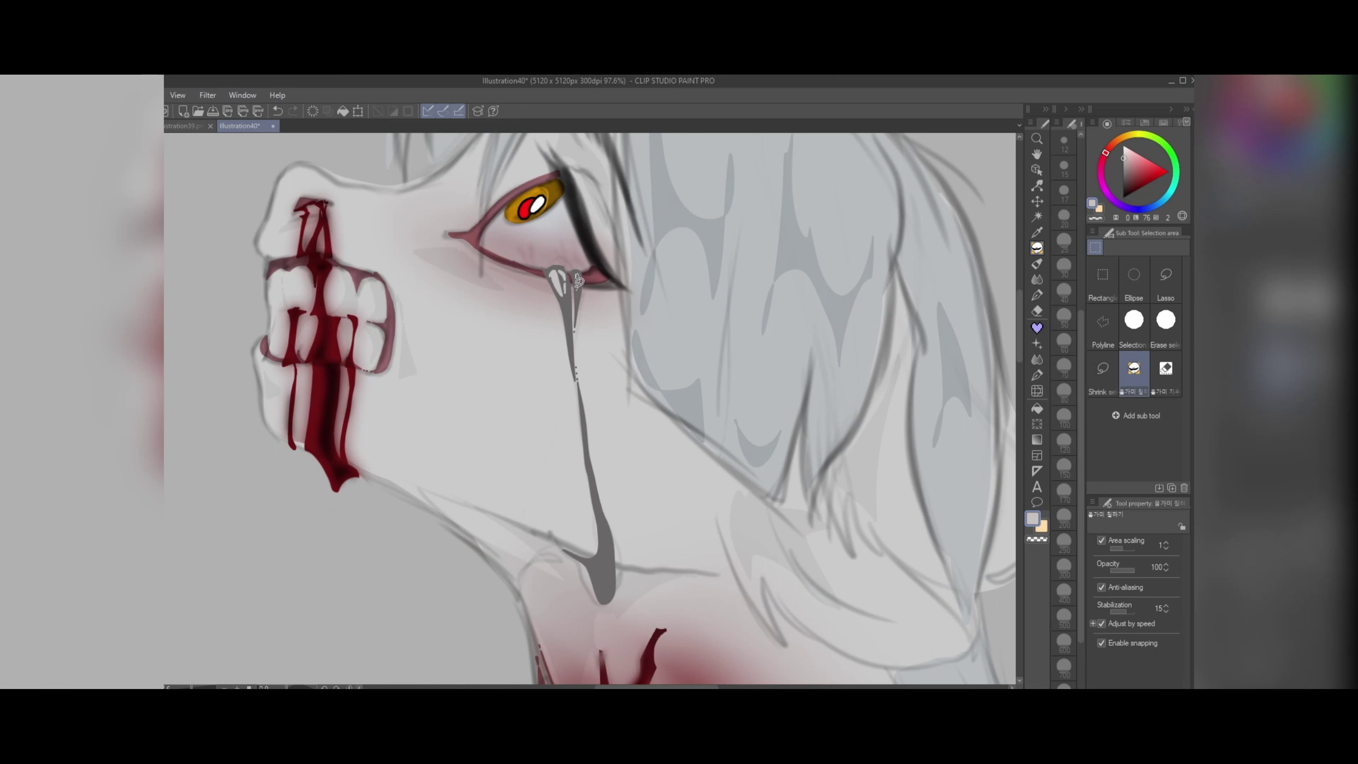
{"action": "scroll", "coordinate": [616, 529], "scroll_direction": "down", "scroll_amount": 4}
{"action": "scroll", "coordinate": [617, 529], "scroll_direction": "up", "scroll_amount": 4}
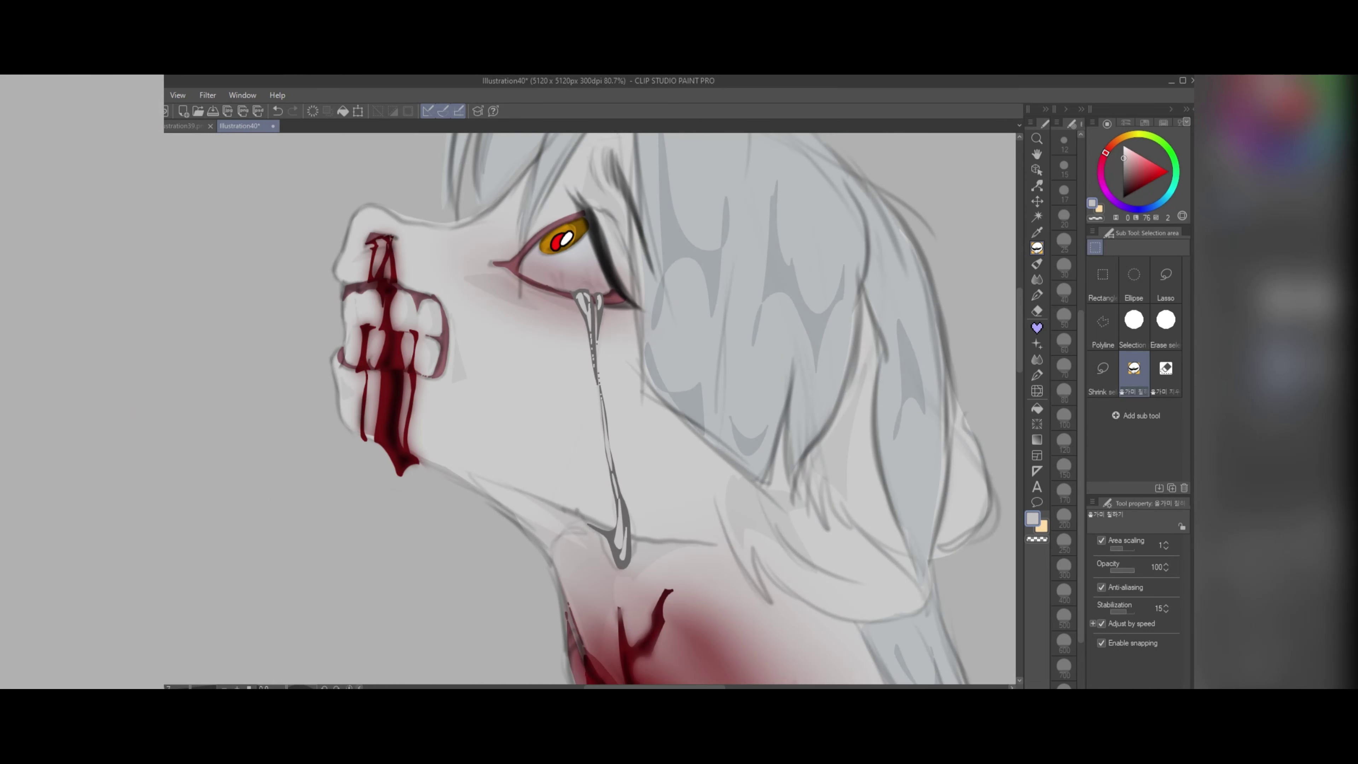
{"action": "key", "text": "ctrl+z"}
{"action": "key", "text": "ctrl+z"}
{"action": "scroll", "coordinate": [606, 376], "scroll_direction": "down", "scroll_amount": 1}
{"action": "scroll", "coordinate": [606, 375], "scroll_direction": "up", "scroll_amount": 1}
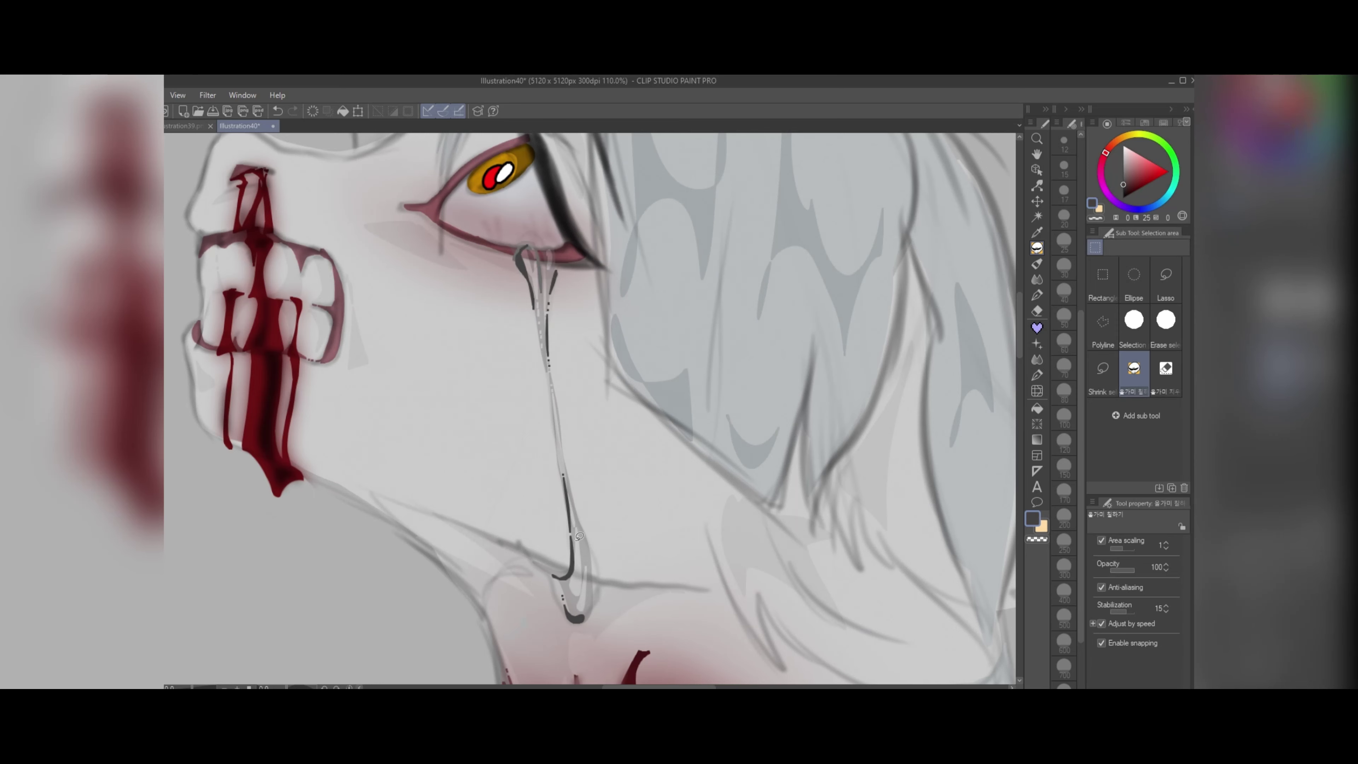
{"action": "scroll", "coordinate": [592, 595], "scroll_direction": "down", "scroll_amount": 4}
{"action": "scroll", "coordinate": [592, 595], "scroll_direction": "up", "scroll_amount": 2}
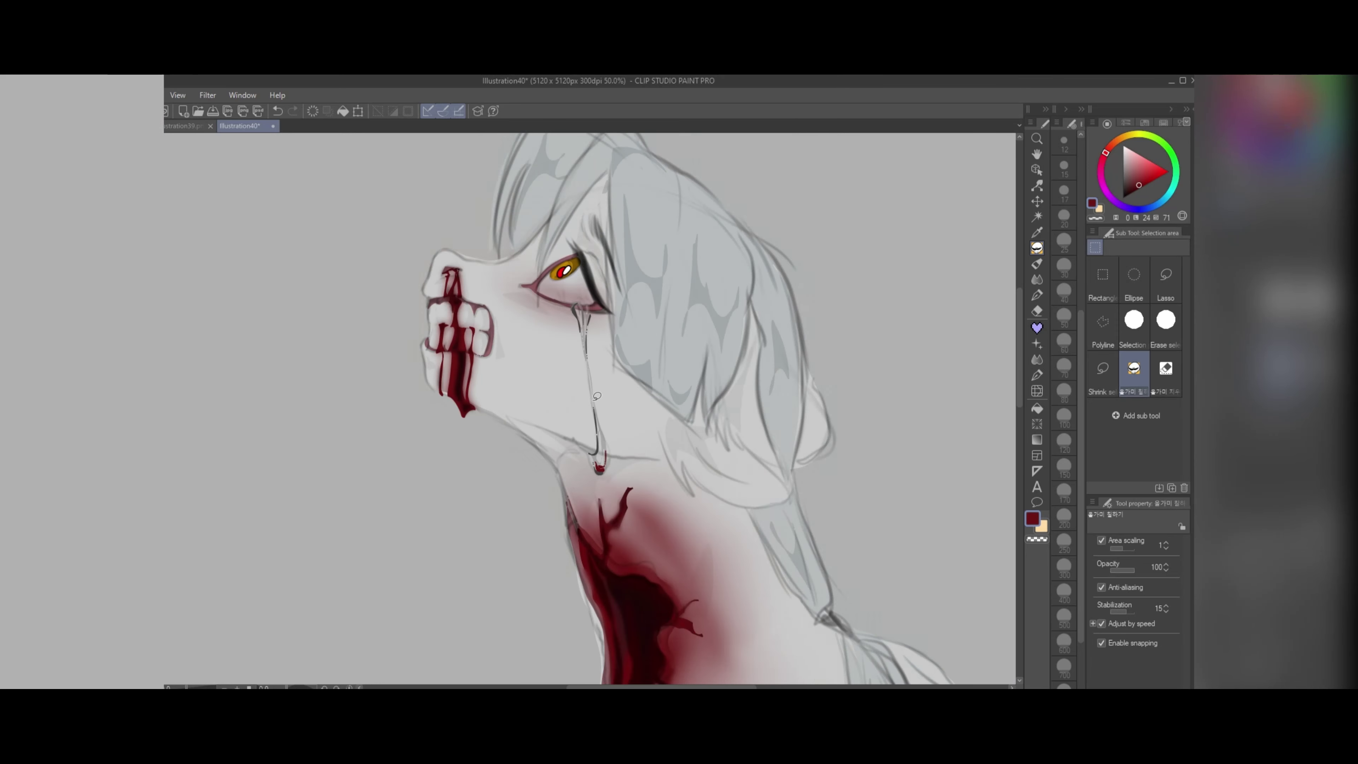
{"action": "scroll", "coordinate": [592, 595], "scroll_direction": "down", "scroll_amount": 1}
{"action": "scroll", "coordinate": [593, 595], "scroll_direction": "up", "scroll_amount": 2}
{"action": "key", "text": "ctrl+z"}
{"action": "key", "text": "ctrl+z"}
Step: Fill two light grey tear streams from the lower lid to the jaw and a short one below the inner eye corner
{"action": "scroll", "coordinate": [598, 347], "scroll_direction": "up", "scroll_amount": 1}
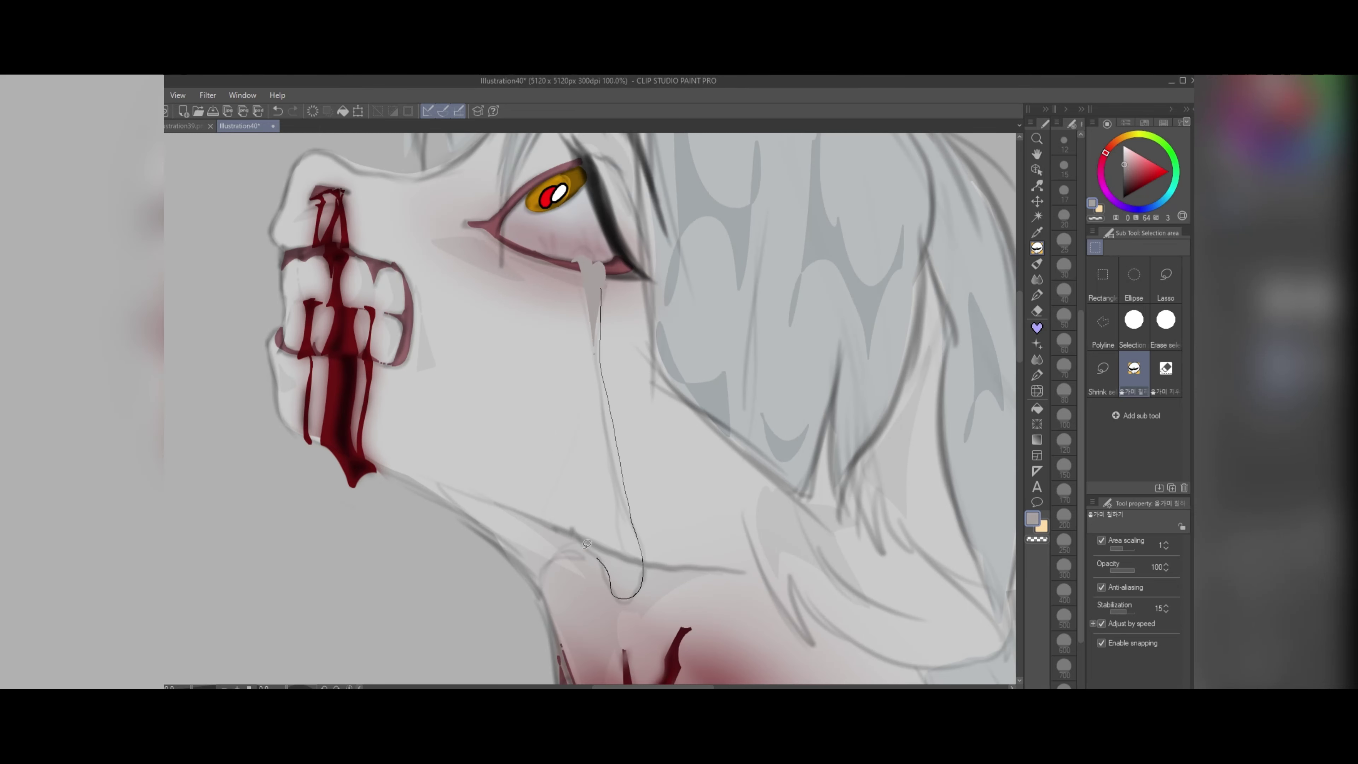
{"action": "left_click_drag", "start_coordinate": [587, 544], "coordinate": [599, 375]}
{"action": "mouse_move", "coordinate": [577, 272]}
{"action": "left_mouse_down"}
{"action": "mouse_move", "coordinate": [583, 376]}
{"action": "mouse_move", "coordinate": [594, 300]}
{"action": "left_mouse_up"}
{"action": "left_click_drag", "start_coordinate": [570, 540], "coordinate": [595, 542]}
{"action": "scroll", "coordinate": [583, 291], "scroll_direction": "down", "scroll_amount": 3}
{"action": "scroll", "coordinate": [553, 281], "scroll_direction": "up", "scroll_amount": 2}
{"action": "left_click_drag", "start_coordinate": [563, 259], "coordinate": [564, 273]}
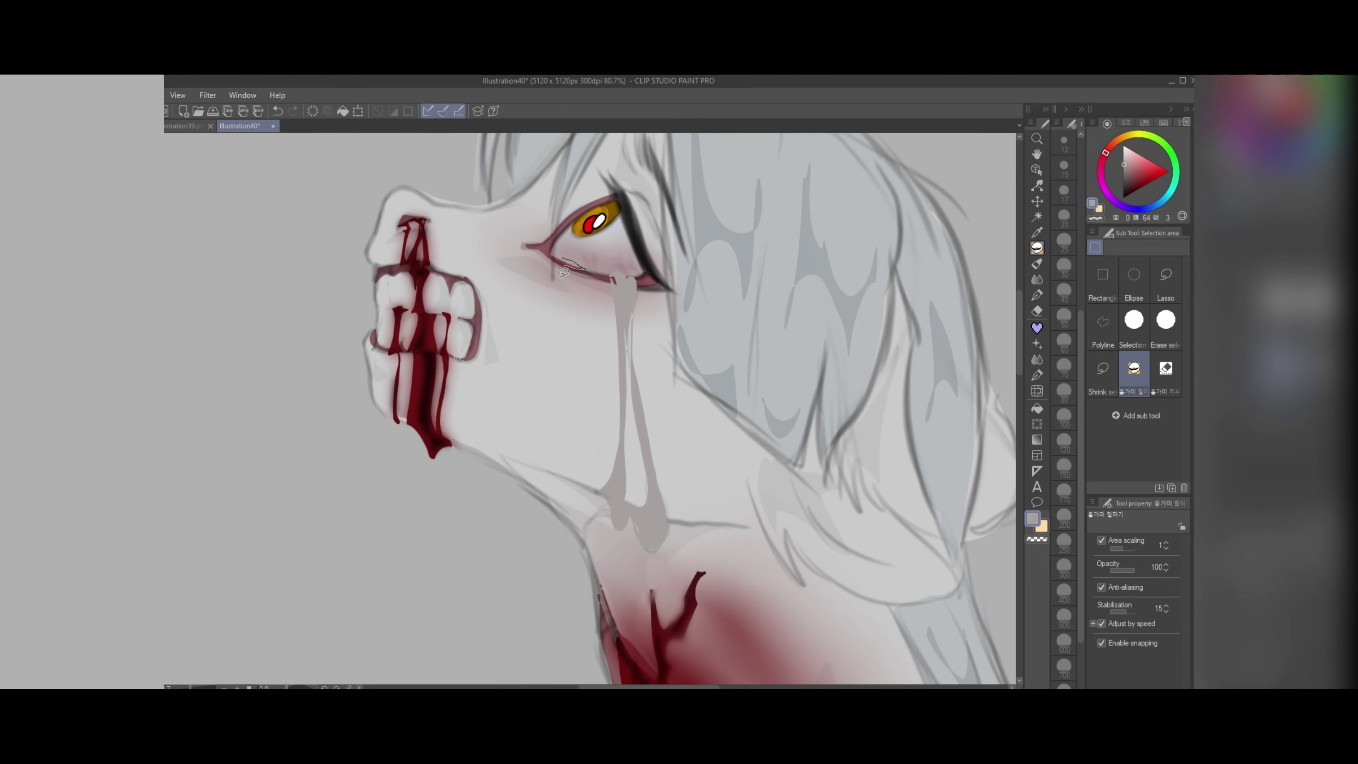
{"action": "scroll", "coordinate": [577, 251], "scroll_direction": "down", "scroll_amount": 3}
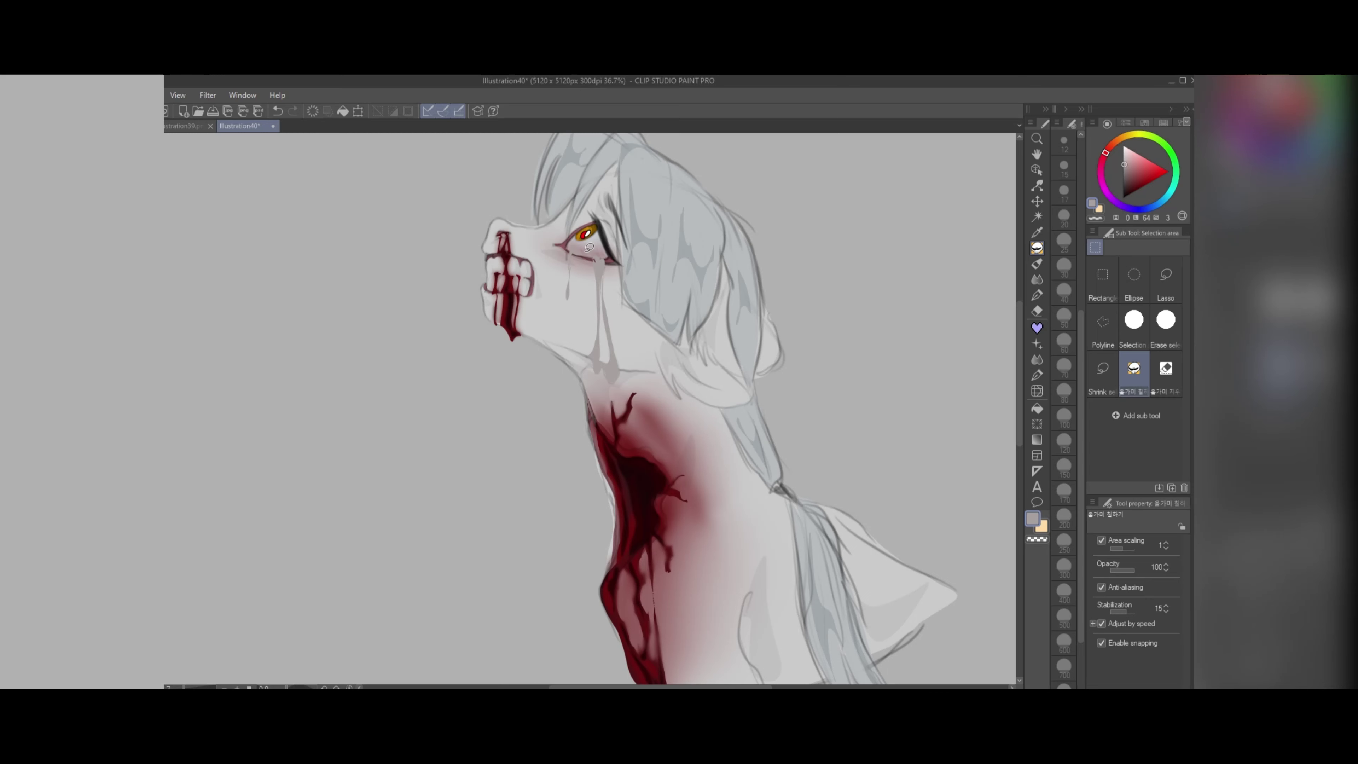
Step: Apply a motion blur with strength 2.22 and angle -22 in both directions to the tears
{"action": "scroll", "coordinate": [588, 249], "scroll_direction": "up", "scroll_amount": 4}
{"action": "left_click", "coordinate": [207, 95]}
{"action": "mouse_move", "coordinate": [235, 111]}
{"action": "left_click", "coordinate": [326, 160]}
{"action": "left_click", "coordinate": [835, 346]}
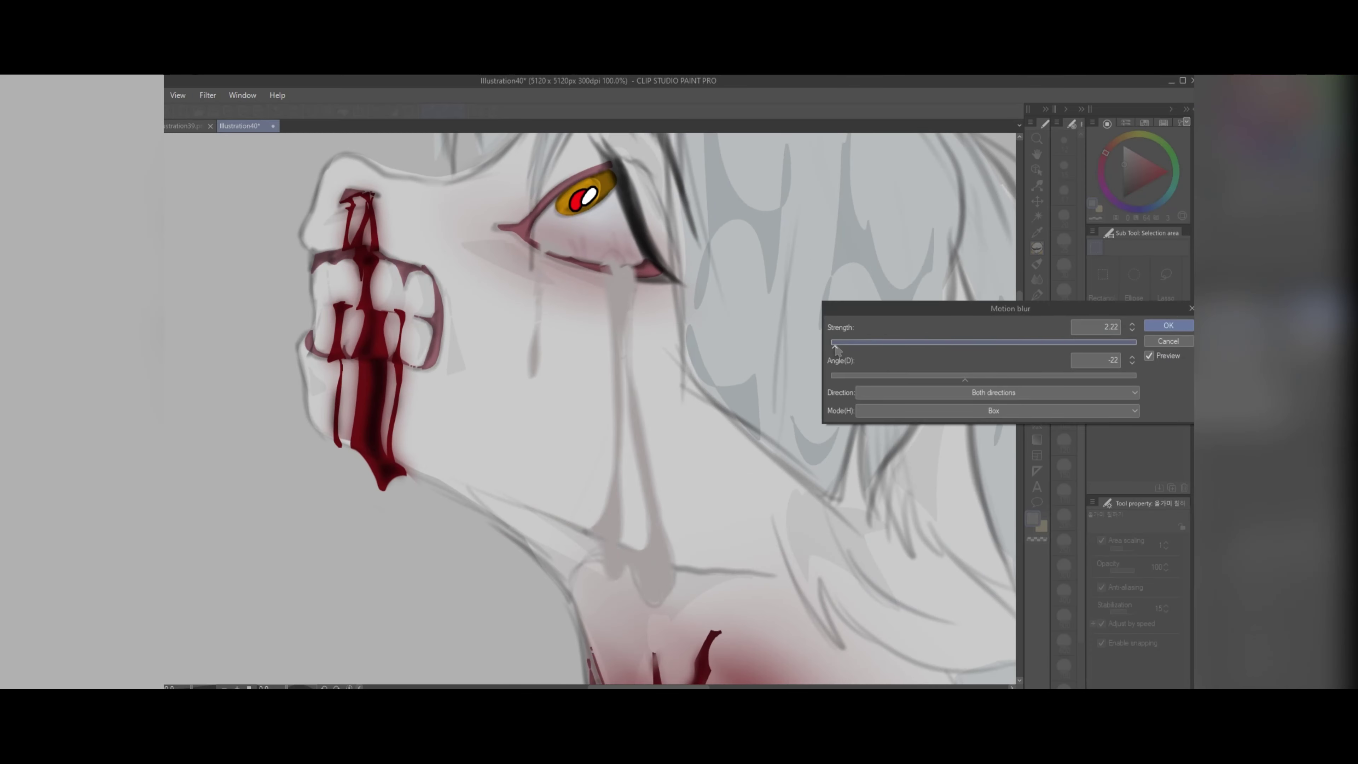
{"action": "left_click", "coordinate": [1168, 324]}
Step: Erase the insides of the grey tear streams with a size 50 soft eraser so they look translucent
{"action": "scroll", "coordinate": [601, 326], "scroll_direction": "down", "scroll_amount": 4}
{"action": "scroll", "coordinate": [601, 327], "scroll_direction": "up", "scroll_amount": 5}
{"action": "left_click", "coordinate": [1036, 310]}
{"action": "left_click", "coordinate": [1165, 280]}
{"action": "left_click", "coordinate": [1064, 342]}
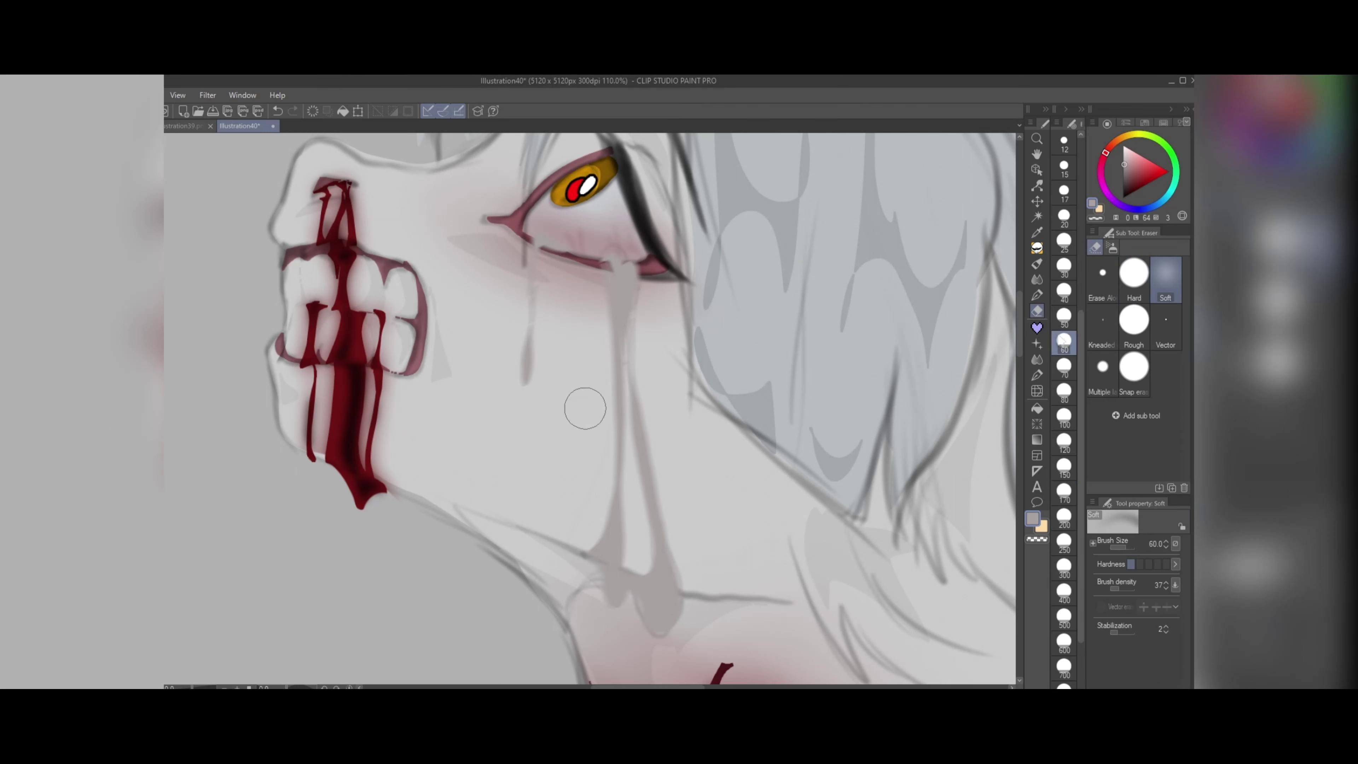
{"action": "left_click", "coordinate": [1063, 318]}
{"action": "mouse_move", "coordinate": [625, 286]}
{"action": "left_mouse_down"}
{"action": "mouse_move", "coordinate": [626, 541]}
{"action": "mouse_move", "coordinate": [652, 595]}
{"action": "left_mouse_up"}
{"action": "left_click_drag", "start_coordinate": [529, 362], "coordinate": [548, 234]}
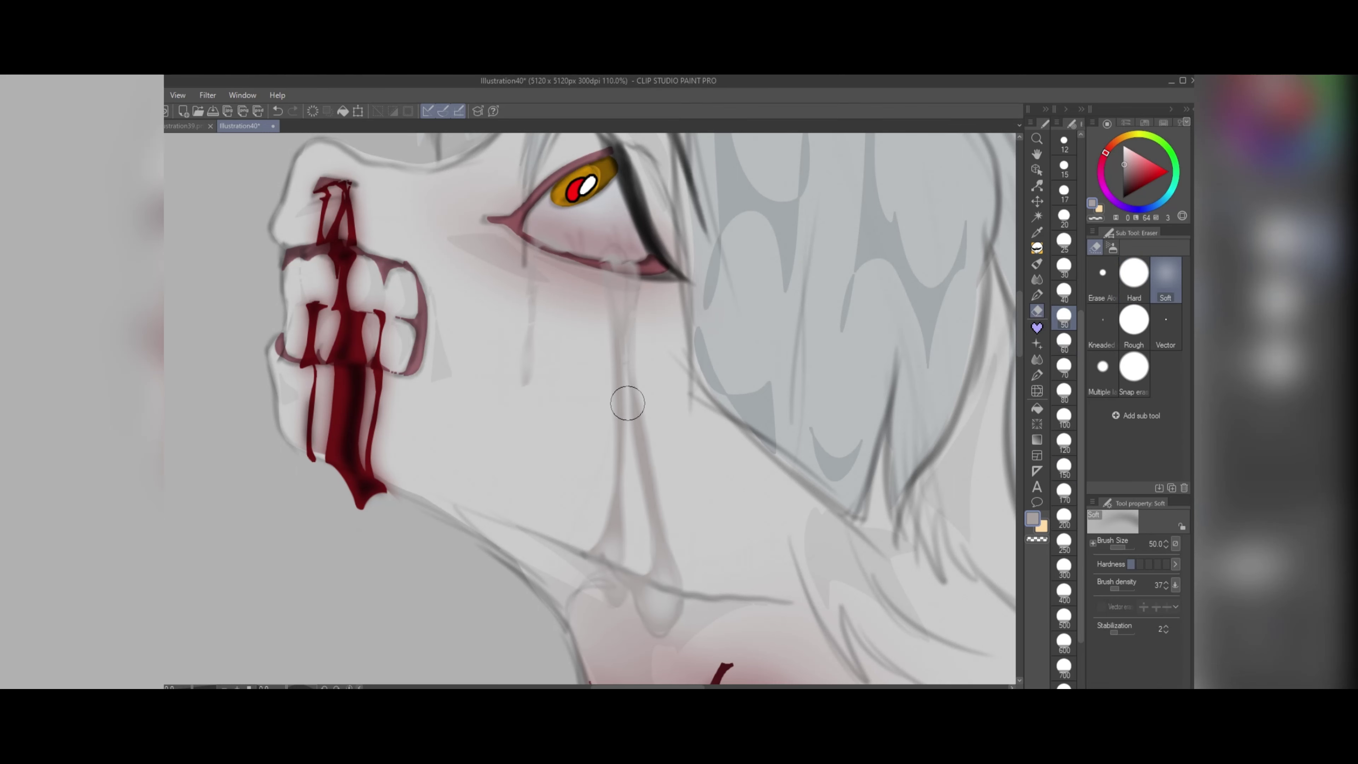
{"action": "left_click_drag", "start_coordinate": [612, 546], "coordinate": [615, 460]}
{"action": "left_click_drag", "start_coordinate": [652, 515], "coordinate": [631, 401]}
{"action": "left_click_drag", "start_coordinate": [620, 412], "coordinate": [618, 342]}
{"action": "scroll", "coordinate": [609, 321], "scroll_direction": "down", "scroll_amount": 5}
{"action": "scroll", "coordinate": [606, 294], "scroll_direction": "up", "scroll_amount": 2}
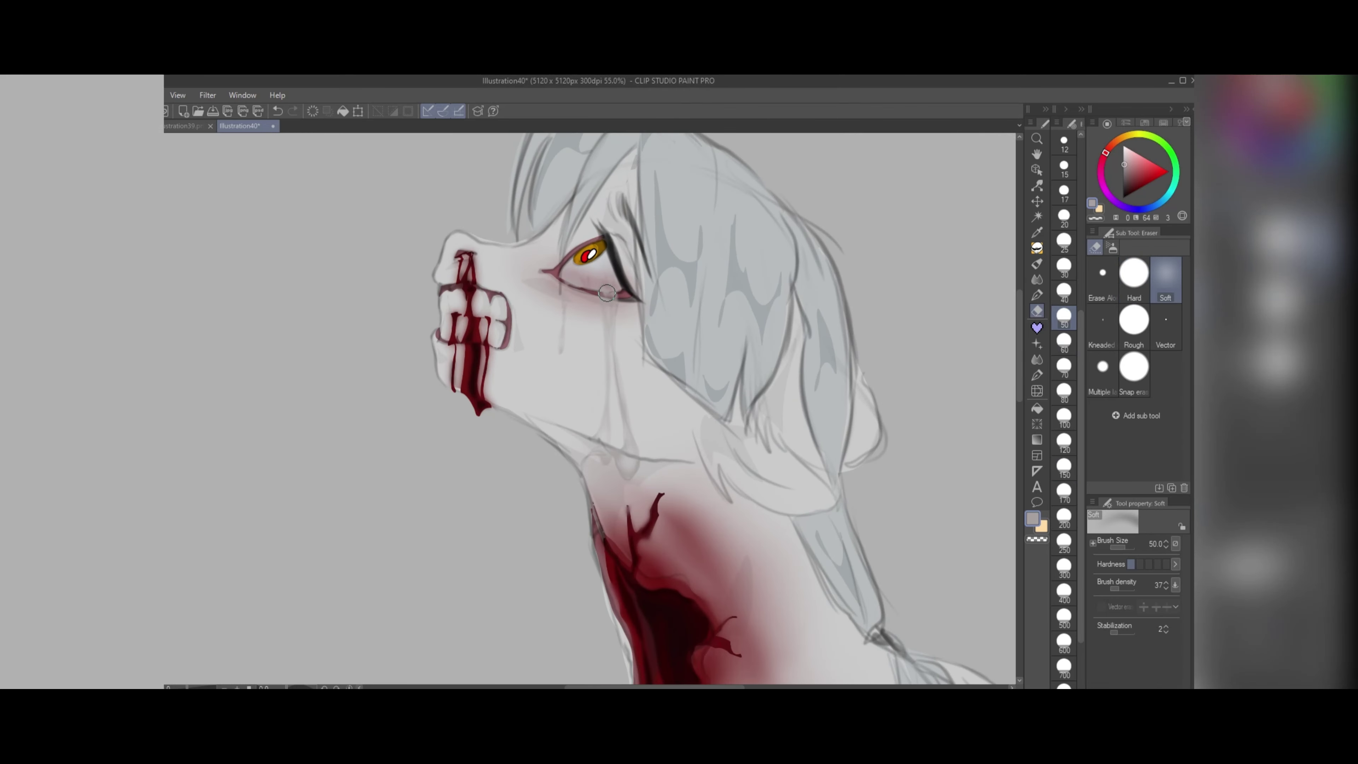
{"action": "scroll", "coordinate": [610, 293], "scroll_direction": "up", "scroll_amount": 3}
{"action": "left_click", "coordinate": [1037, 247]}
{"action": "left_click", "coordinate": [1124, 146]}
{"action": "scroll", "coordinate": [599, 385], "scroll_direction": "up", "scroll_amount": 7}
{"action": "left_click_drag", "start_coordinate": [664, 554], "coordinate": [704, 574]}
{"action": "left_click_drag", "start_coordinate": [683, 552], "coordinate": [689, 555]}
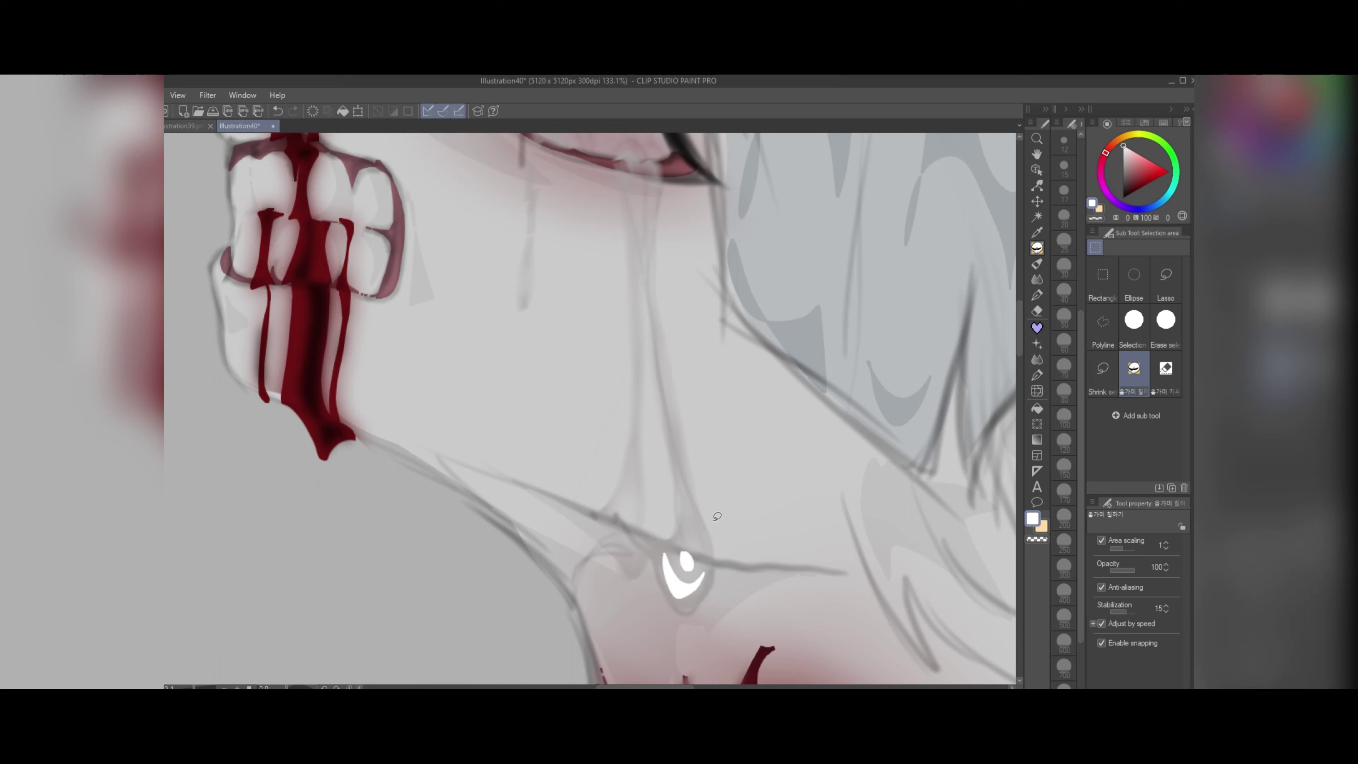
{"action": "key", "text": "ctrl+z"}
{"action": "key", "text": "ctrl+z"}
{"action": "key", "text": "ctrl+z"}
{"action": "key", "text": "ctrl+z"}
{"action": "key", "text": "ctrl+z"}
{"action": "key", "text": "ctrl+z"}
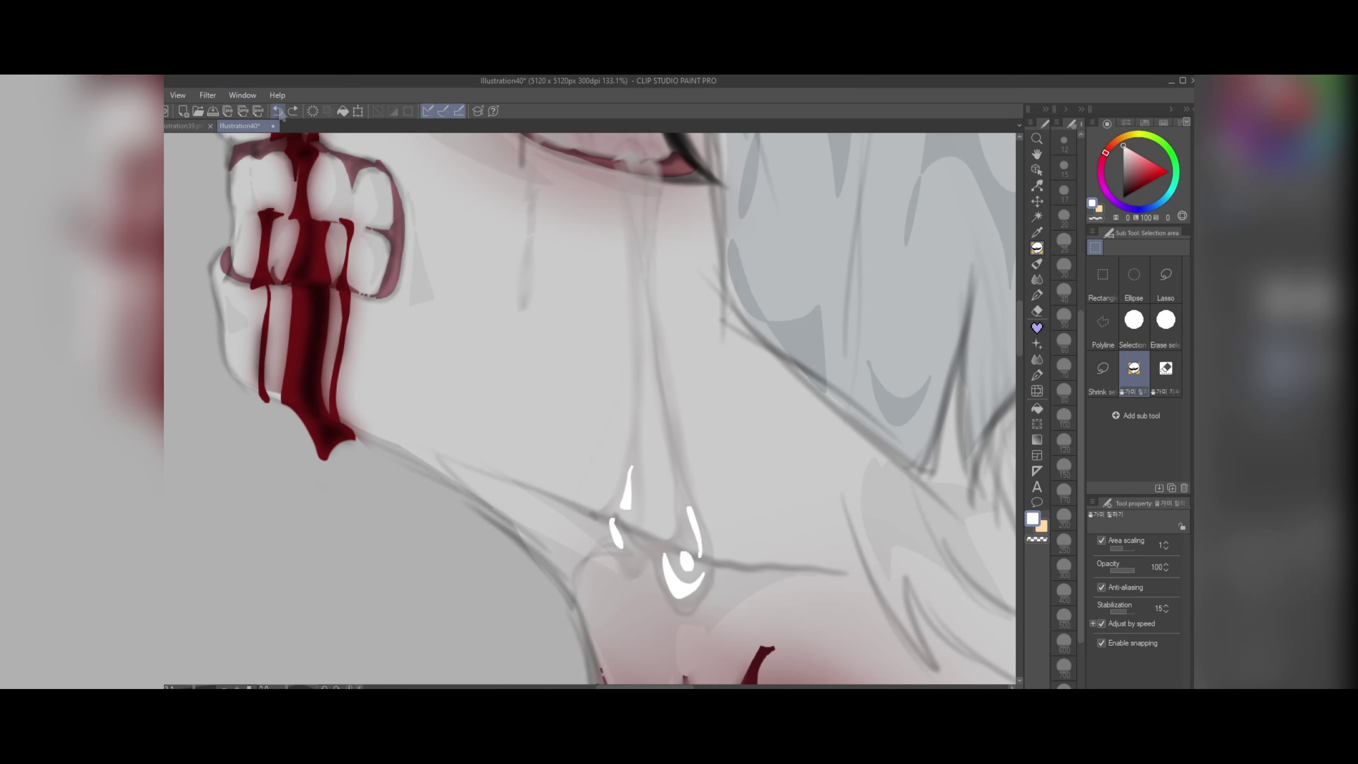
{"action": "key", "text": "ctrl+y"}
{"action": "key", "text": "ctrl+y"}
{"action": "key", "text": "ctrl+y"}
{"action": "key", "text": "ctrl+y"}
{"action": "key", "text": "ctrl+y"}
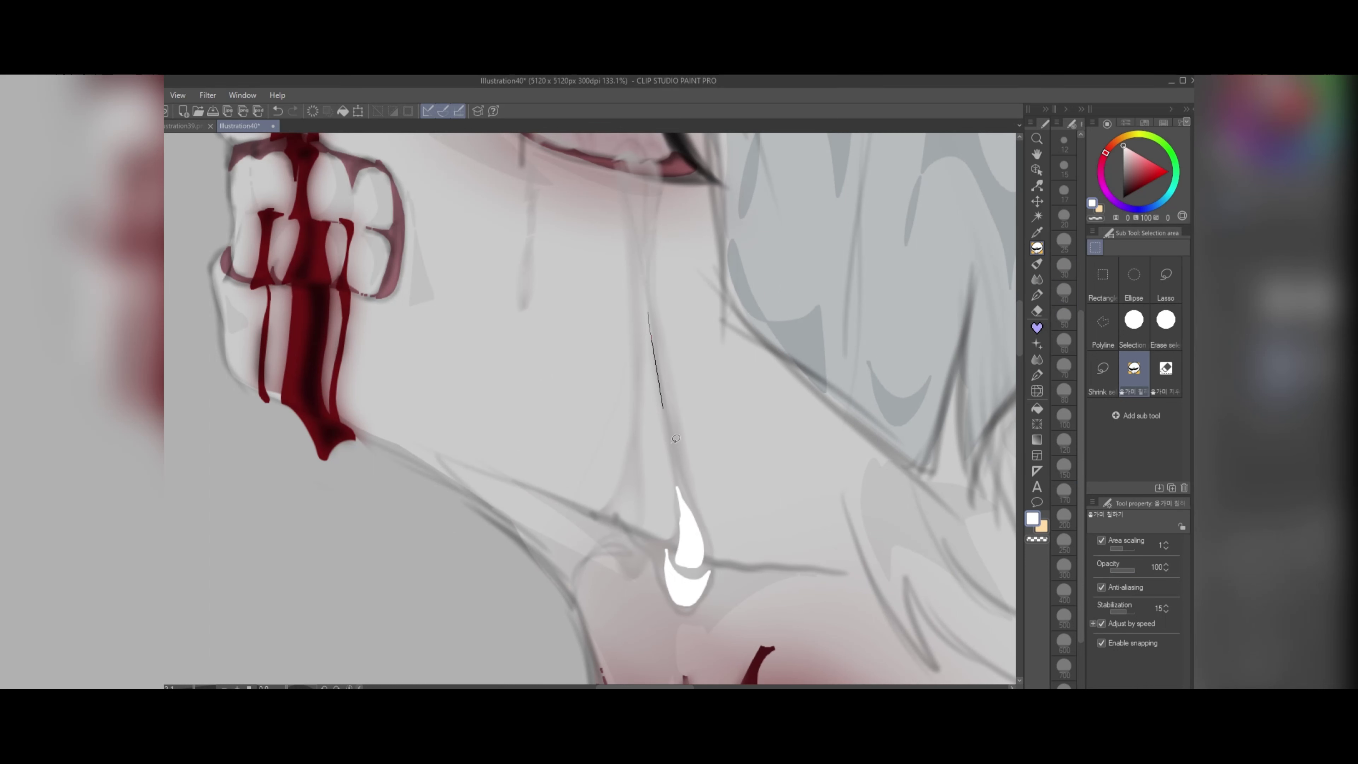
Step: Fill white shapes over the tear streams and drops and soften them with a Gaussian blur
{"action": "left_click_drag", "start_coordinate": [608, 517], "coordinate": [649, 569]}
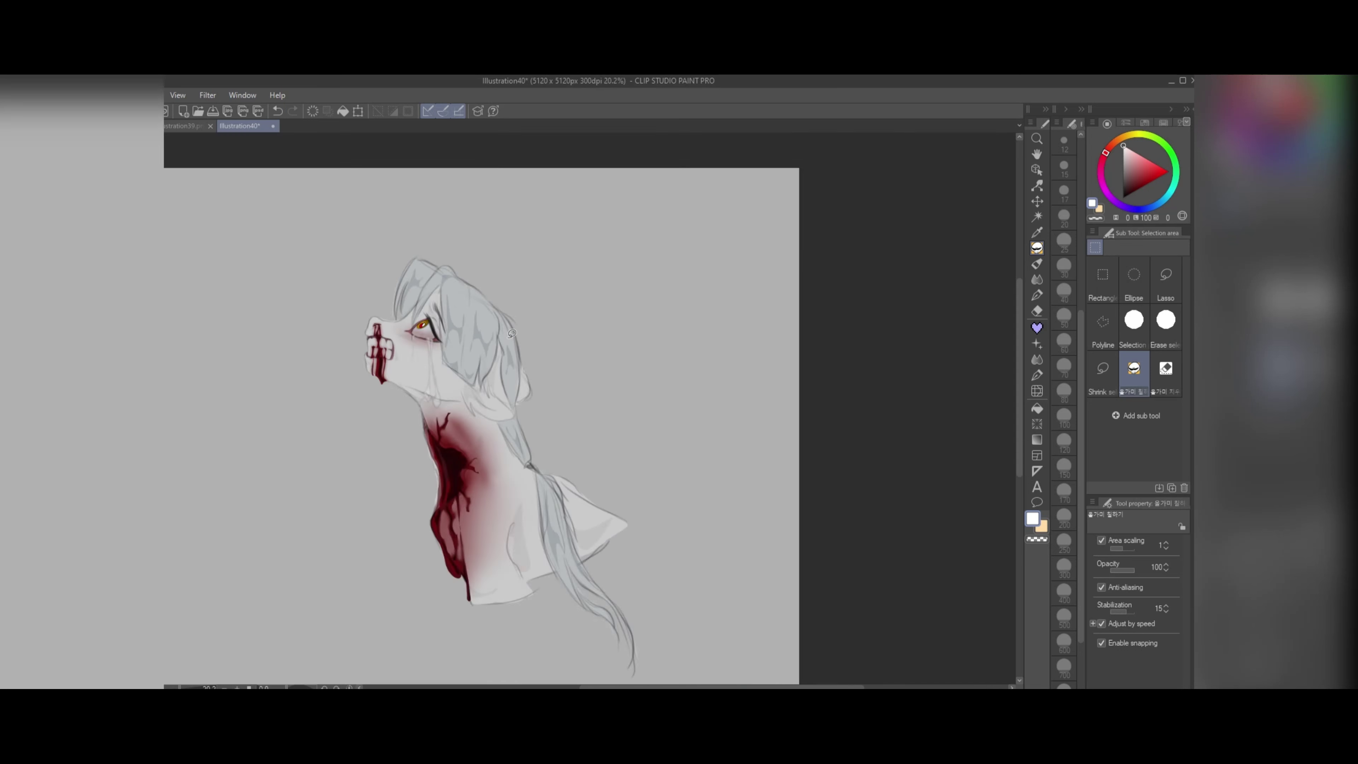
{"action": "left_click", "coordinate": [207, 95]}
{"action": "mouse_move", "coordinate": [241, 111]}
{"action": "left_click", "coordinate": [337, 143]}
{"action": "left_click", "coordinate": [810, 404]}
{"action": "left_click", "coordinate": [1127, 386]}
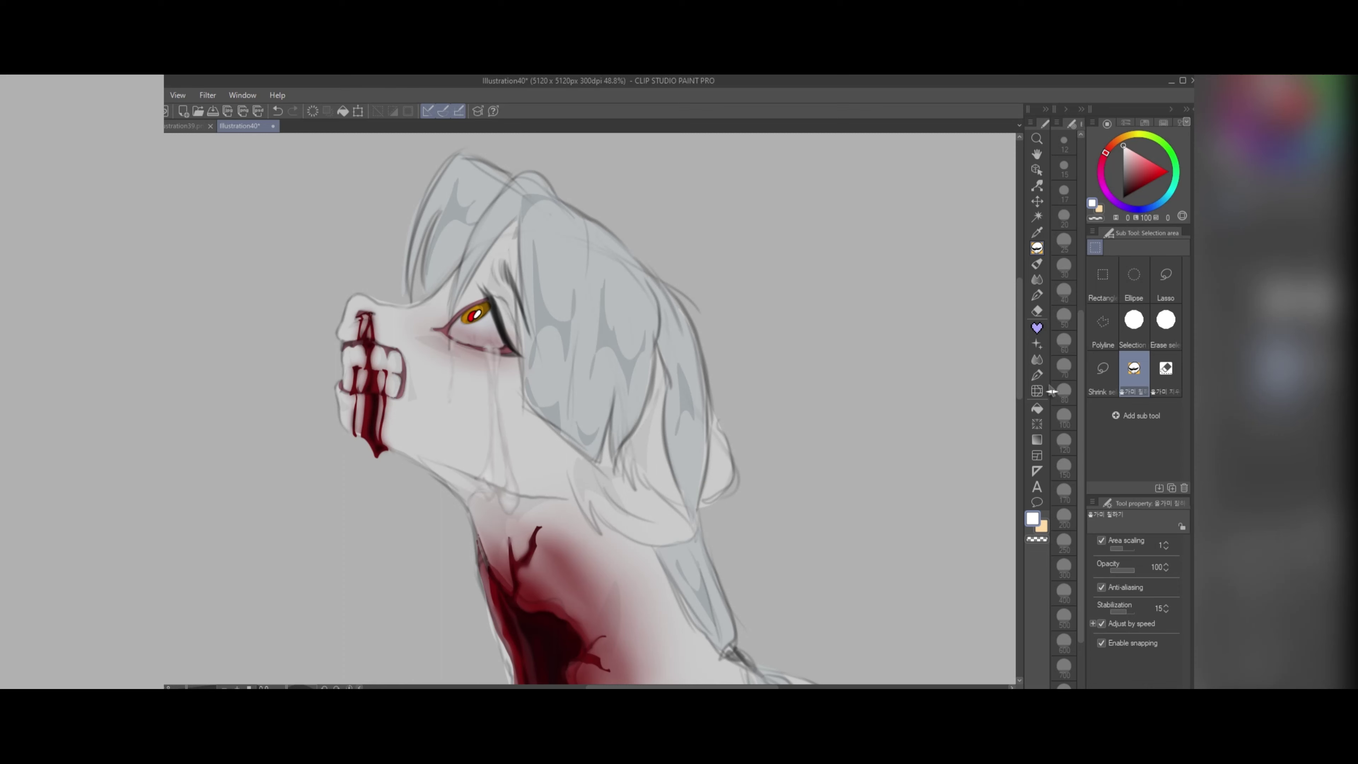
{"action": "key", "text": "ctrl+z"}
{"action": "key", "text": "ctrl+y"}
Step: Add thin white highlights along the tear streams and inside the drops at the jaw
{"action": "scroll", "coordinate": [356, 426], "scroll_direction": "down", "scroll_amount": 3}
{"action": "scroll", "coordinate": [357, 424], "scroll_direction": "up", "scroll_amount": 8}
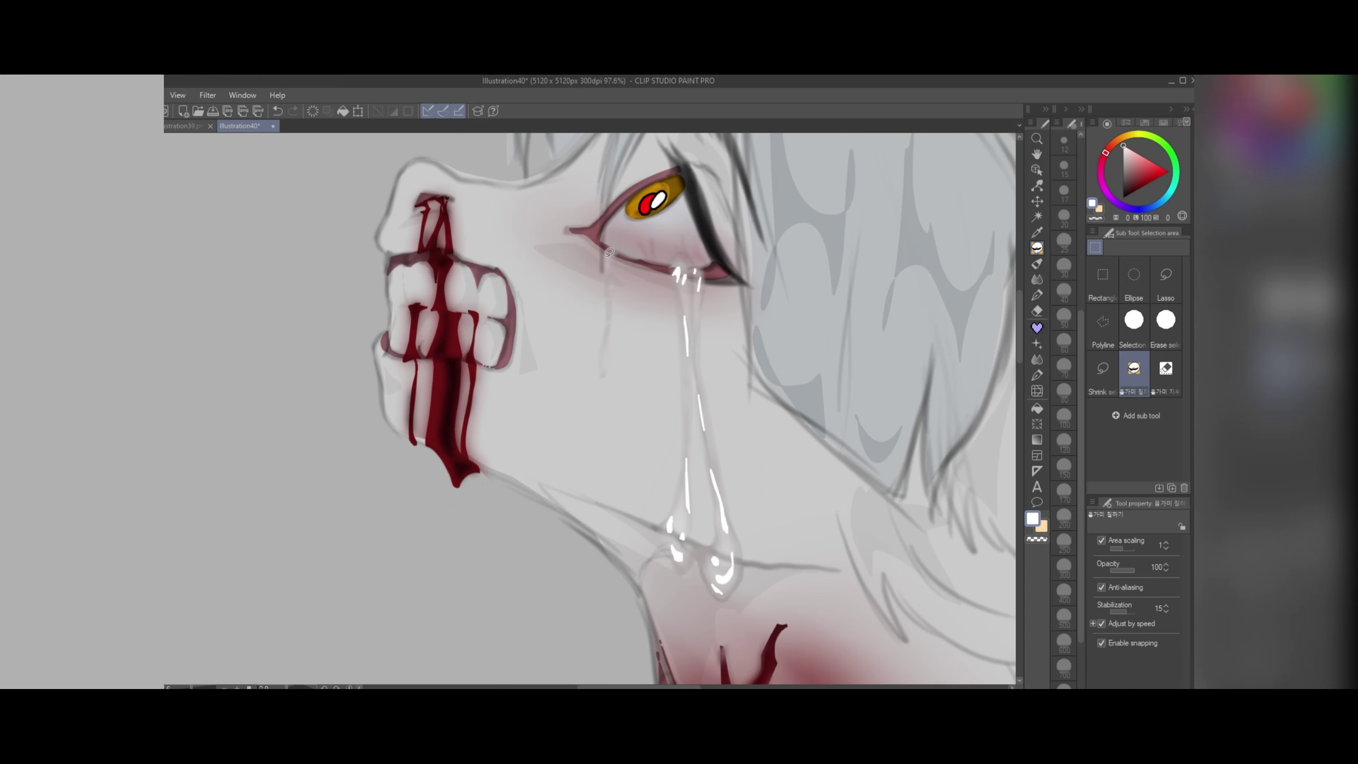
{"action": "scroll", "coordinate": [608, 317], "scroll_direction": "down", "scroll_amount": 3}
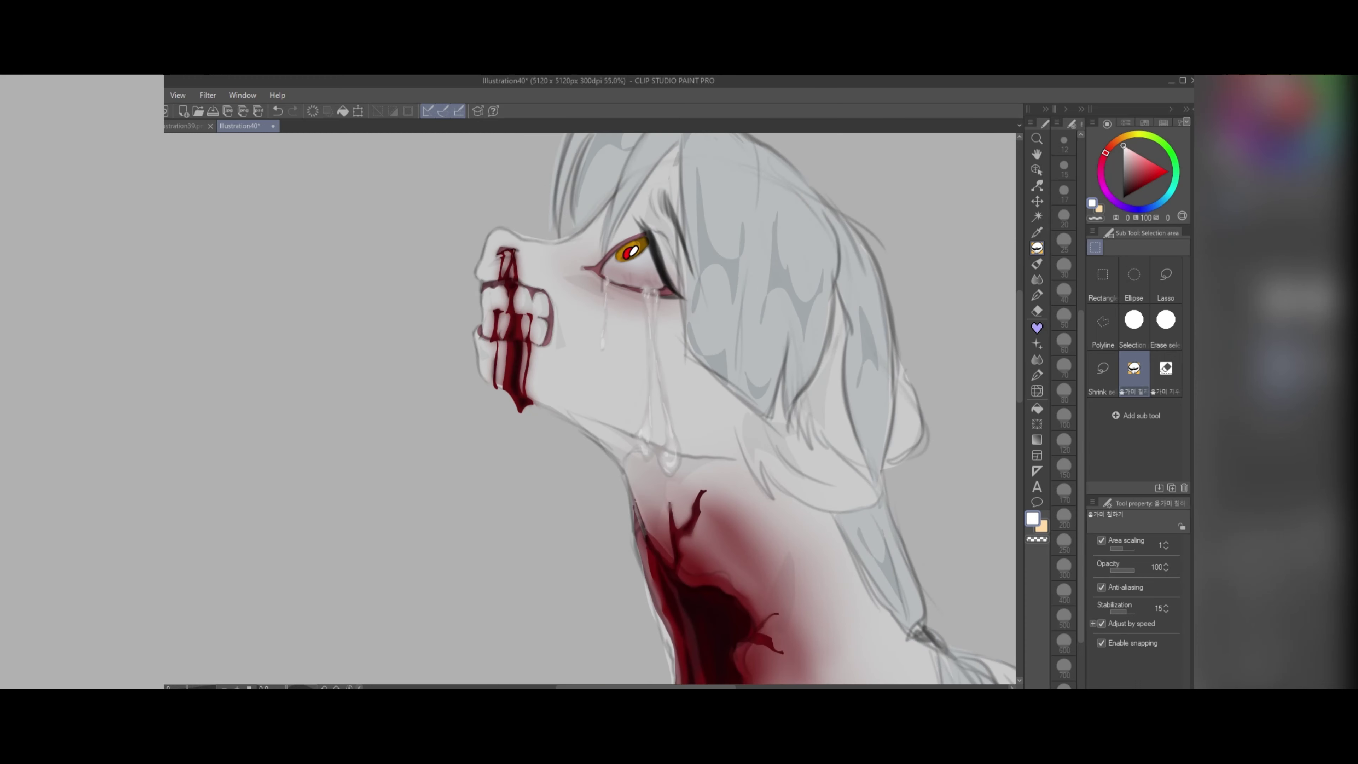
{"action": "scroll", "coordinate": [749, 310], "scroll_direction": "down", "scroll_amount": 3}
{"action": "scroll", "coordinate": [748, 311], "scroll_direction": "up", "scroll_amount": 3}
{"action": "scroll", "coordinate": [748, 310], "scroll_direction": "down", "scroll_amount": 3}
{"action": "scroll", "coordinate": [749, 311], "scroll_direction": "up", "scroll_amount": 5}
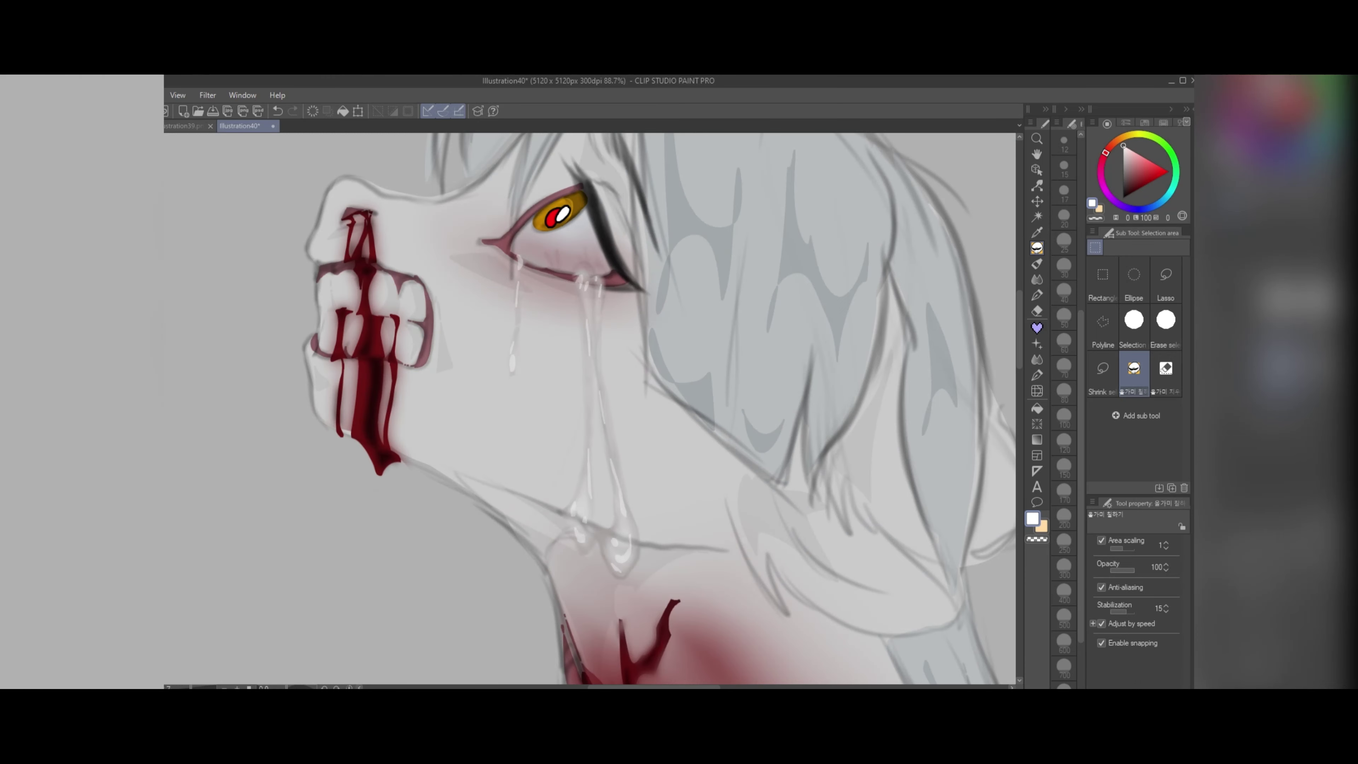
Step: Draw thin black outlines along the tear drops and the tops of the streams, softened into faint shading
{"action": "scroll", "coordinate": [248, 449], "scroll_direction": "up", "scroll_amount": 1}
{"action": "left_click", "coordinate": [1123, 197]}
{"action": "left_click_drag", "start_coordinate": [641, 532], "coordinate": [648, 560]}
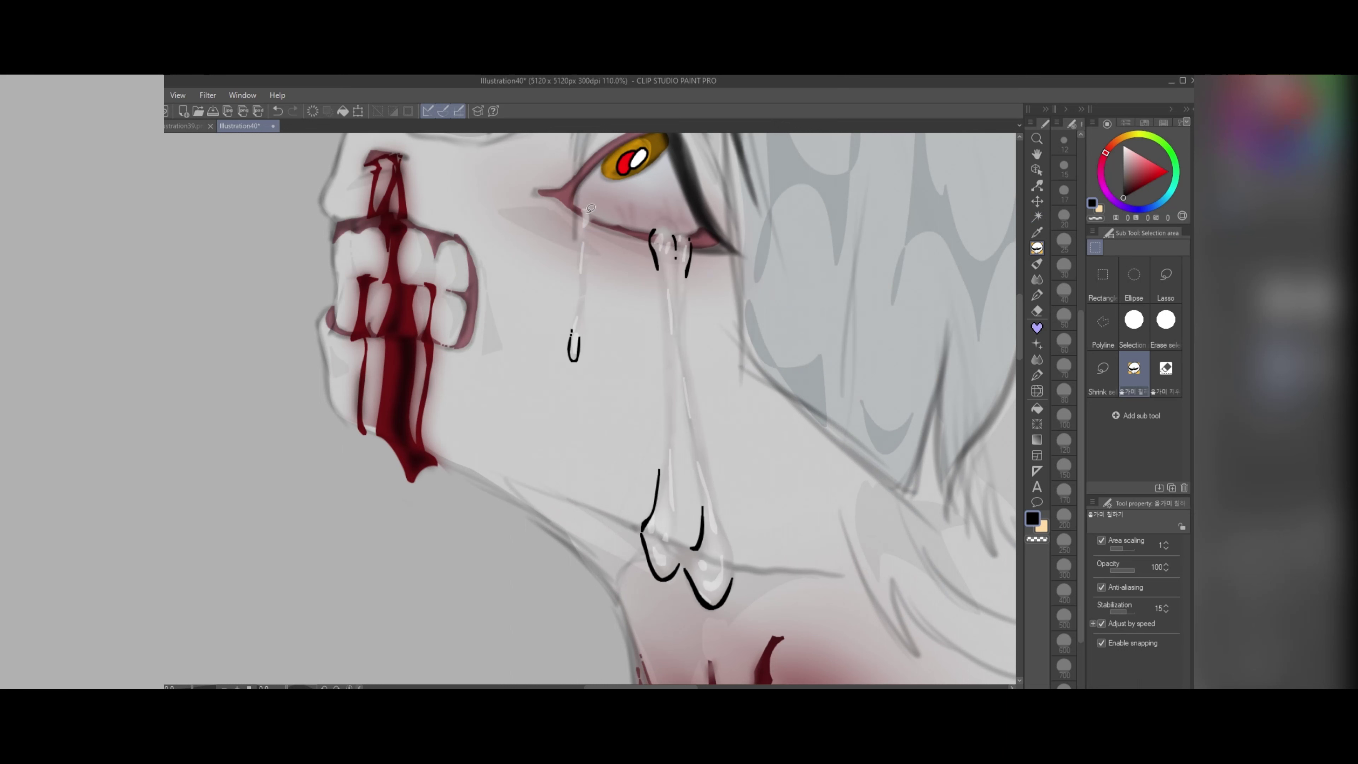
{"action": "scroll", "coordinate": [636, 340], "scroll_direction": "down", "scroll_amount": 8}
{"action": "scroll", "coordinate": [650, 338], "scroll_direction": "up", "scroll_amount": 7}
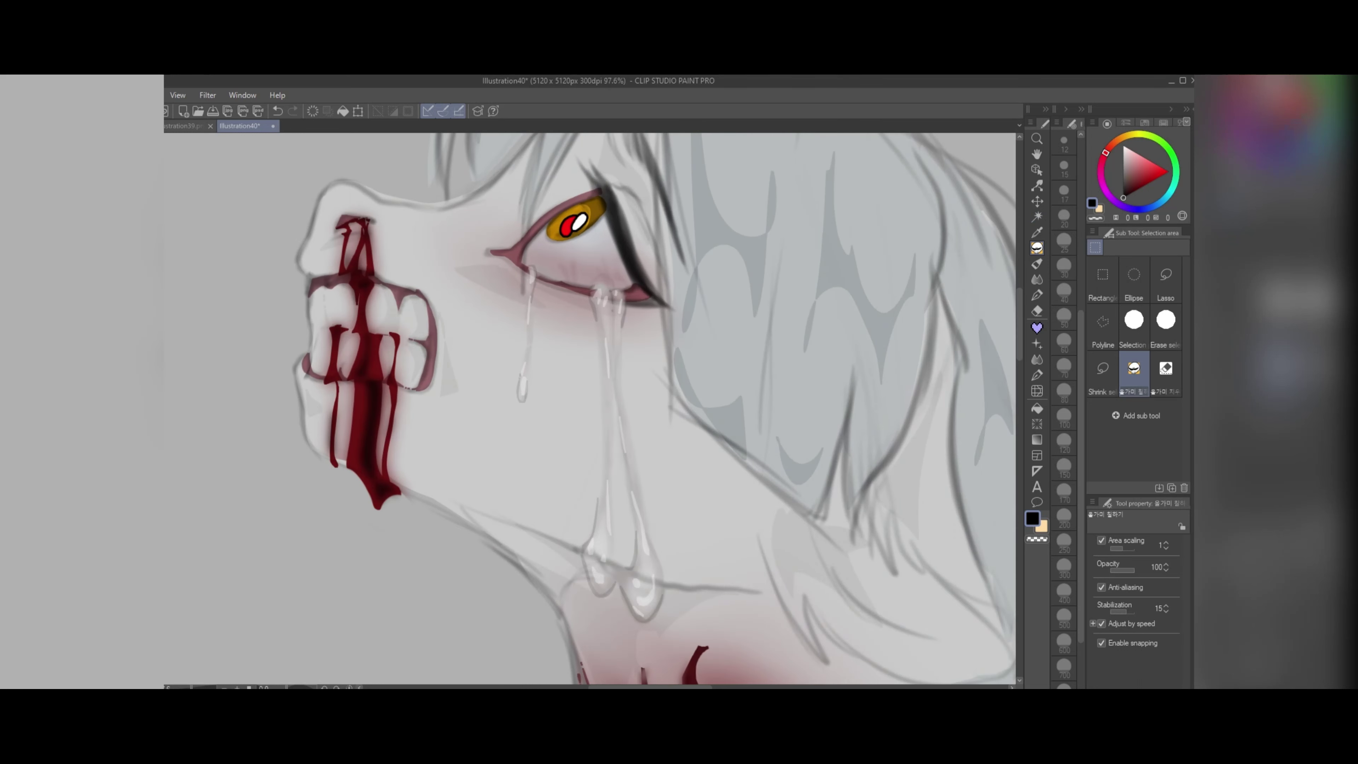
Step: Fill blue shading in hue 200, saturation 41, value 46 along the drops and the upper streams of the long tears
{"action": "left_click", "coordinate": [1163, 198]}
{"action": "left_click", "coordinate": [1141, 176]}
{"action": "mouse_move", "coordinate": [608, 494]}
{"action": "left_mouse_down"}
{"action": "mouse_move", "coordinate": [606, 559]}
{"action": "mouse_move", "coordinate": [609, 496]}
{"action": "left_mouse_up"}
{"action": "left_click_drag", "start_coordinate": [641, 511], "coordinate": [647, 620]}
{"action": "left_click_drag", "start_coordinate": [617, 350], "coordinate": [615, 288]}
{"action": "left_click_drag", "start_coordinate": [607, 356], "coordinate": [604, 280]}
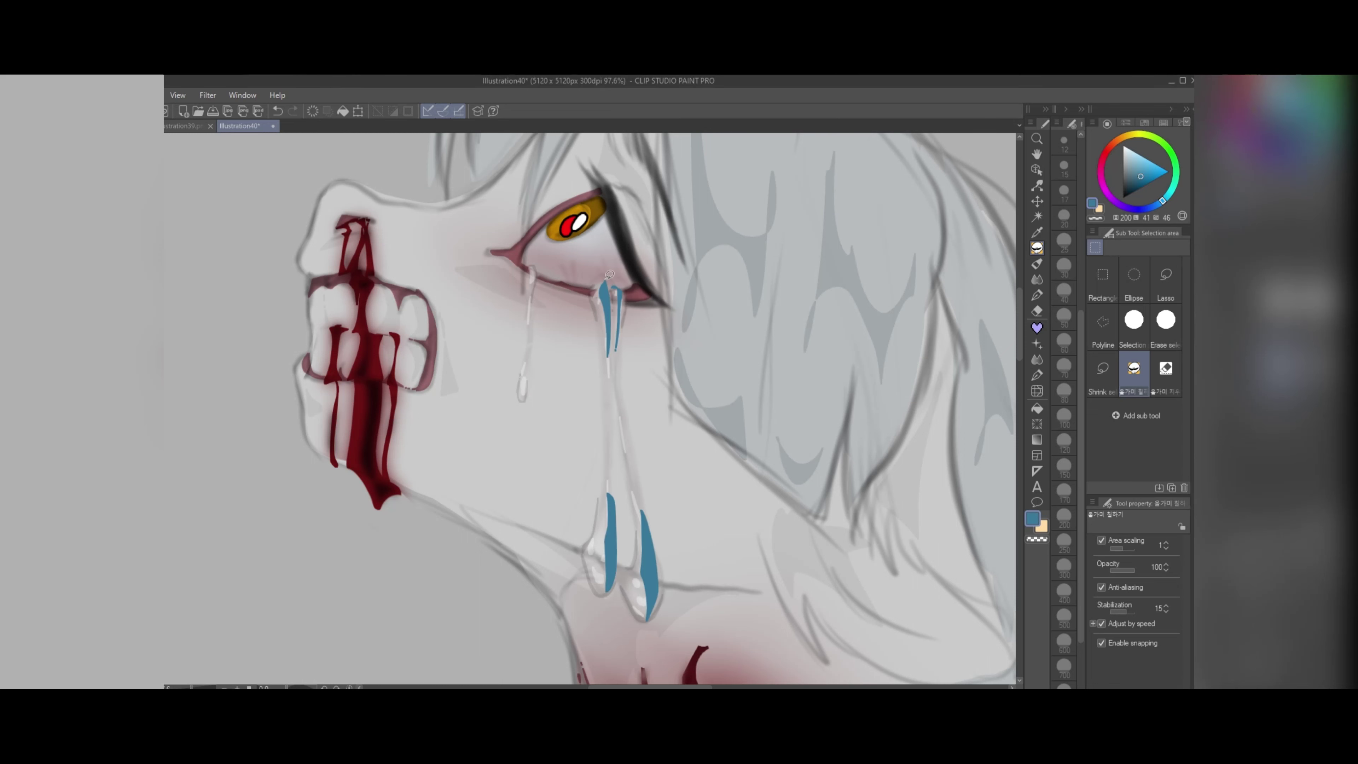
Step: Apply a Gaussian blur to the blue shading on the tears
{"action": "left_click", "coordinate": [208, 96]}
{"action": "mouse_move", "coordinate": [230, 111]}
{"action": "left_click", "coordinate": [320, 143]}
{"action": "left_click_drag", "start_coordinate": [837, 404], "coordinate": [808, 405]}
{"action": "left_click", "coordinate": [1127, 385]}
{"action": "scroll", "coordinate": [618, 573], "scroll_direction": "down", "scroll_amount": 2}
Step: Sample the dark red blood color and fill red reflections in the drops of all the tears
{"action": "left_click", "coordinate": [619, 573], "text": "alt"}
{"action": "scroll", "coordinate": [482, 407], "scroll_direction": "up", "scroll_amount": 4}
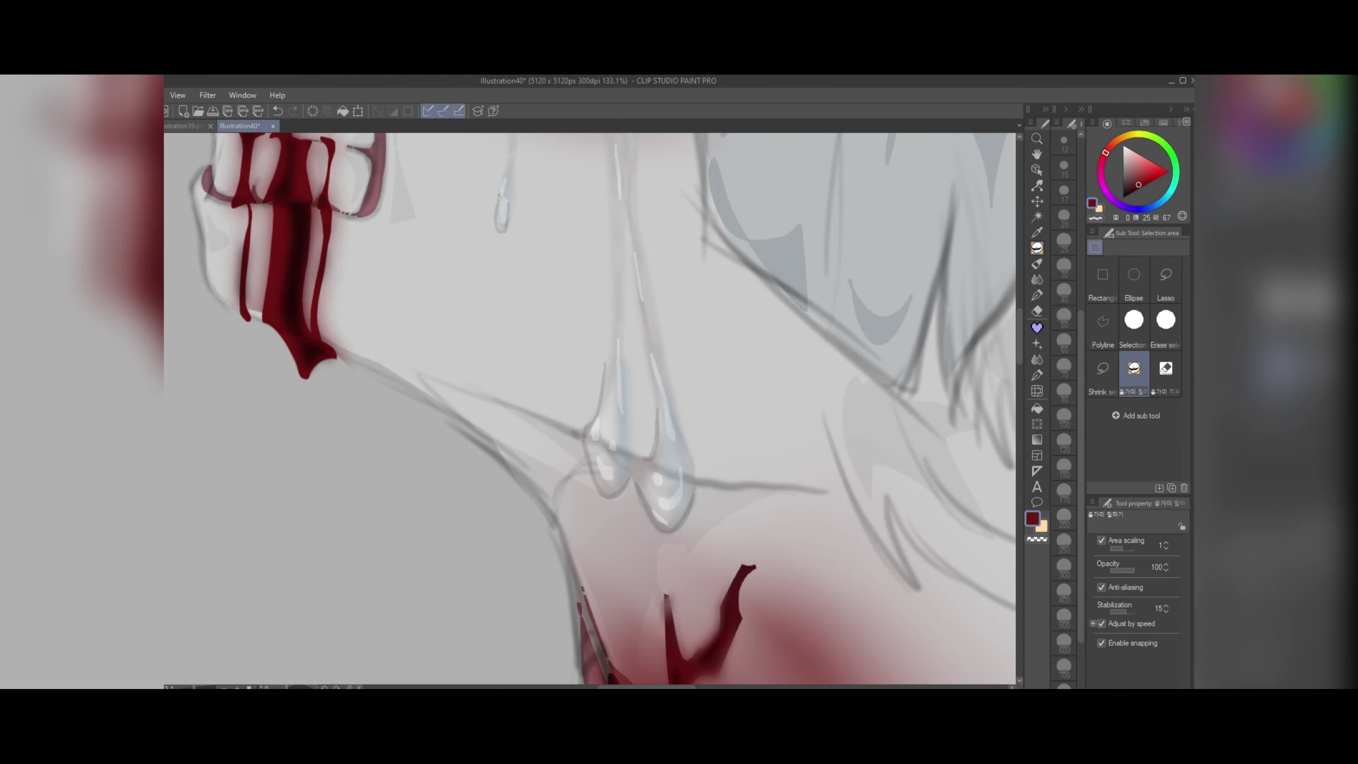
{"action": "mouse_move", "coordinate": [659, 414]}
{"action": "left_mouse_down"}
{"action": "mouse_move", "coordinate": [683, 493]}
{"action": "mouse_move", "coordinate": [659, 414]}
{"action": "left_mouse_up"}
{"action": "left_click_drag", "start_coordinate": [751, 436], "coordinate": [748, 442]}
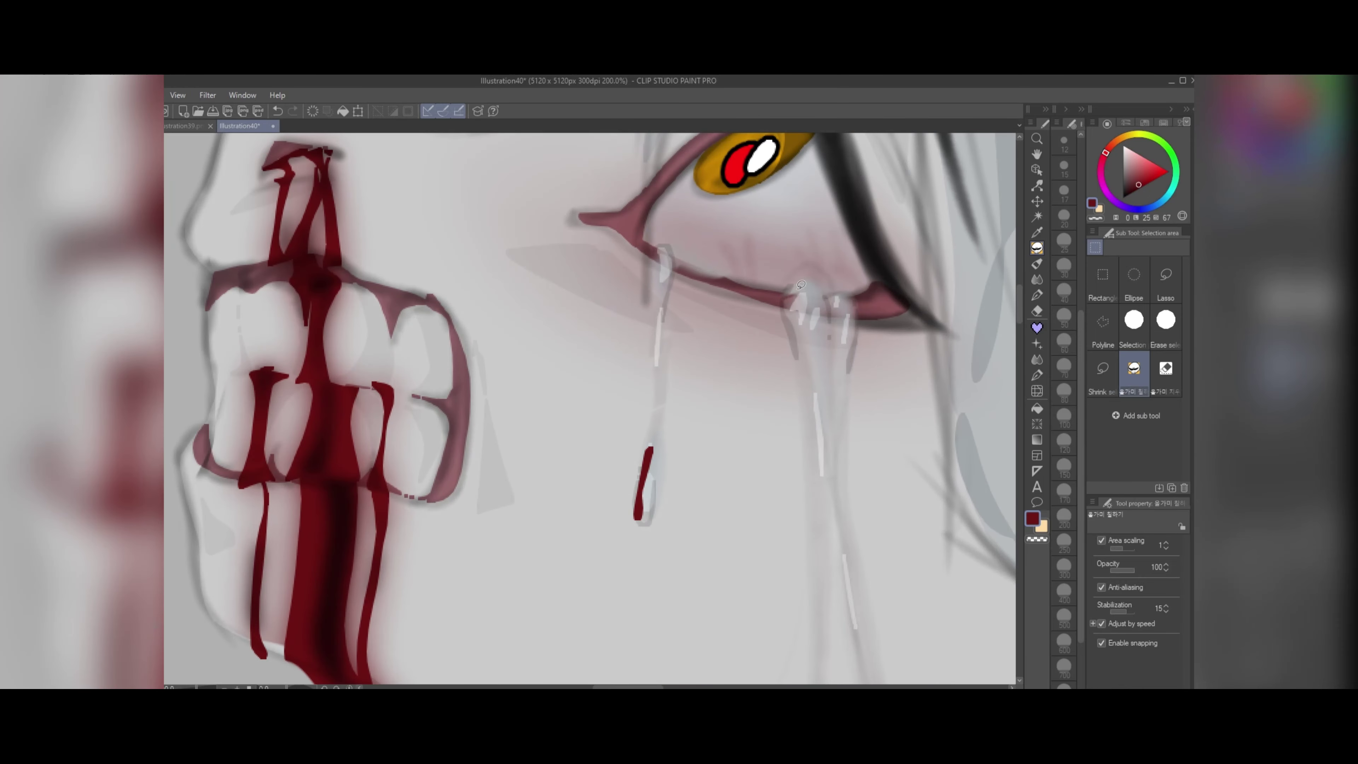
Step: Apply a Gaussian blur with a strength of about 35.6 to the red reflections in the tear drops
{"action": "scroll", "coordinate": [587, 256], "scroll_direction": "down", "scroll_amount": 4}
{"action": "left_click", "coordinate": [207, 95]}
{"action": "mouse_move", "coordinate": [230, 112]}
{"action": "left_click", "coordinate": [321, 143]}
{"action": "left_click", "coordinate": [842, 404]}
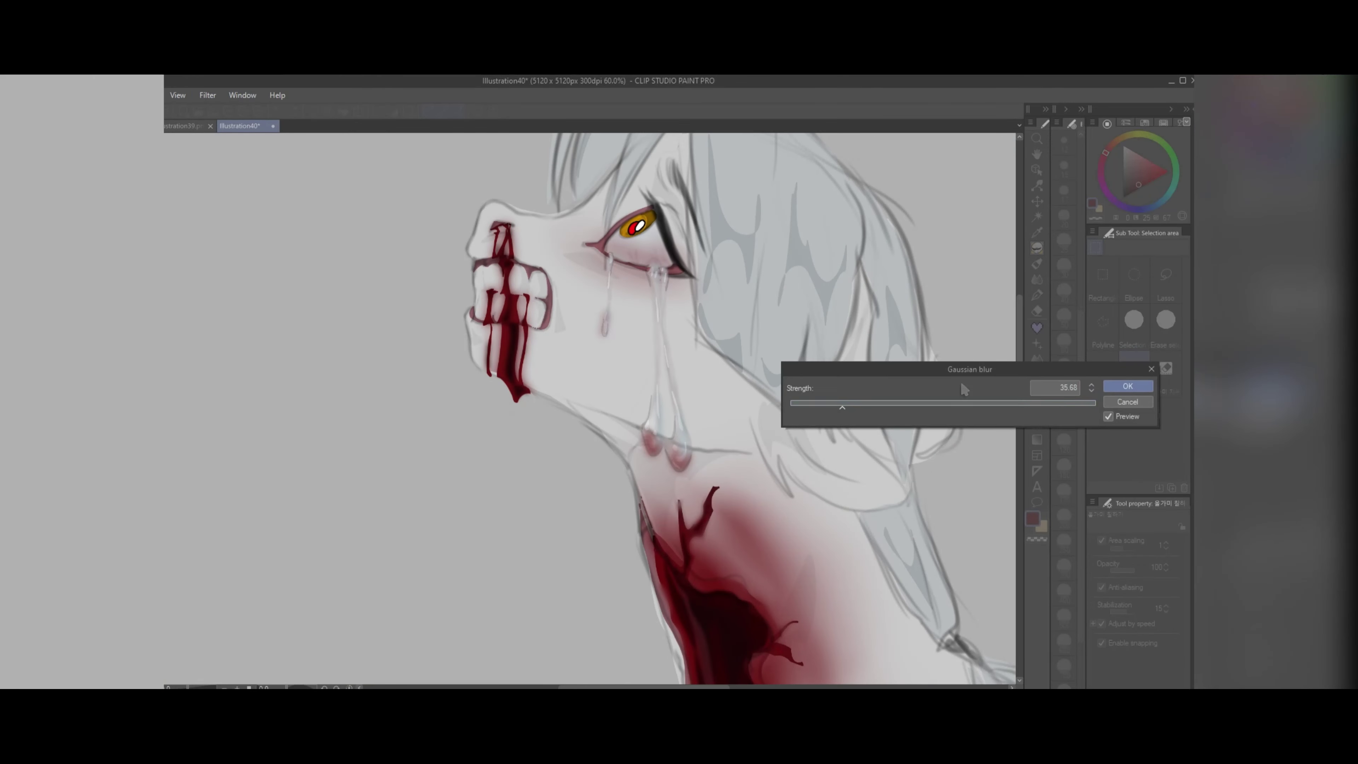
{"action": "left_click", "coordinate": [1127, 386]}
Step: Add bright white highlights to the tops of the tears along the lower lid
{"action": "scroll", "coordinate": [631, 270], "scroll_direction": "down", "scroll_amount": 5}
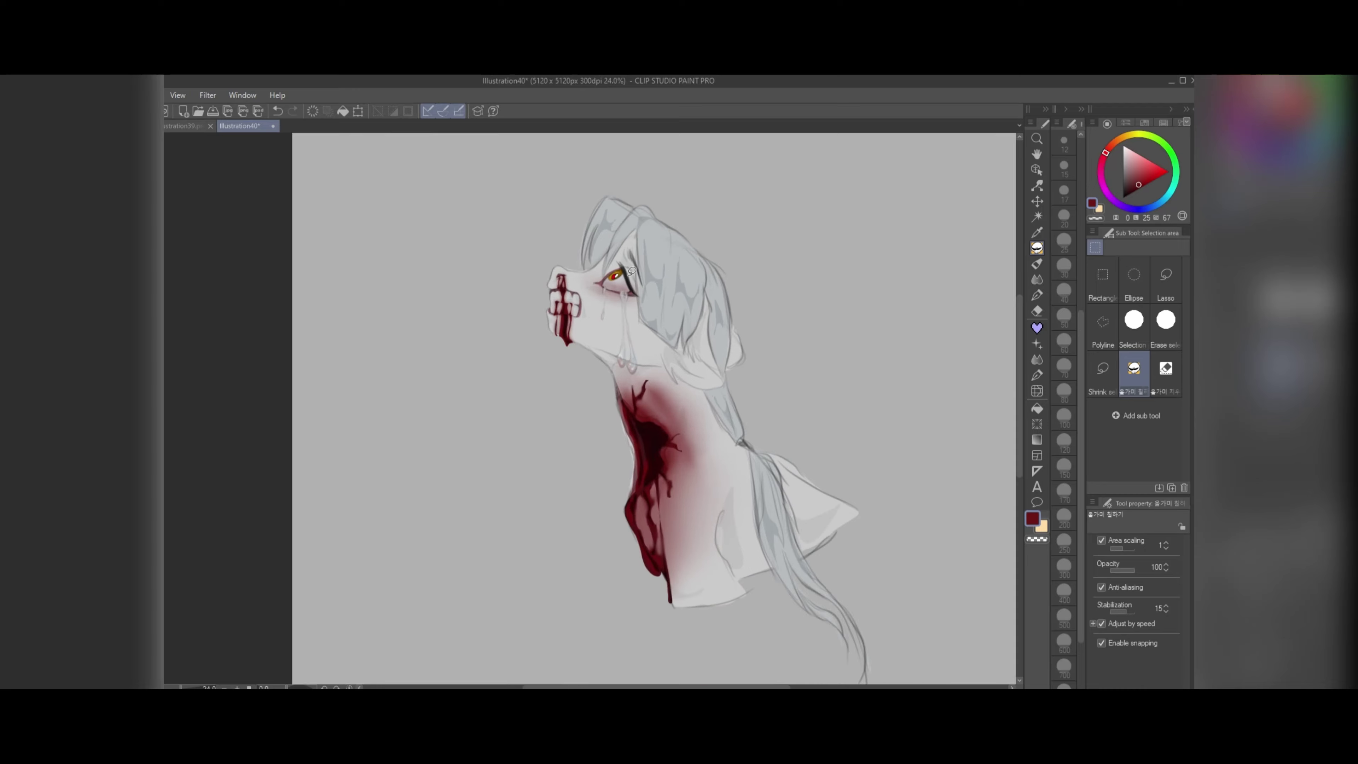
{"action": "scroll", "coordinate": [632, 271], "scroll_direction": "up", "scroll_amount": 10}
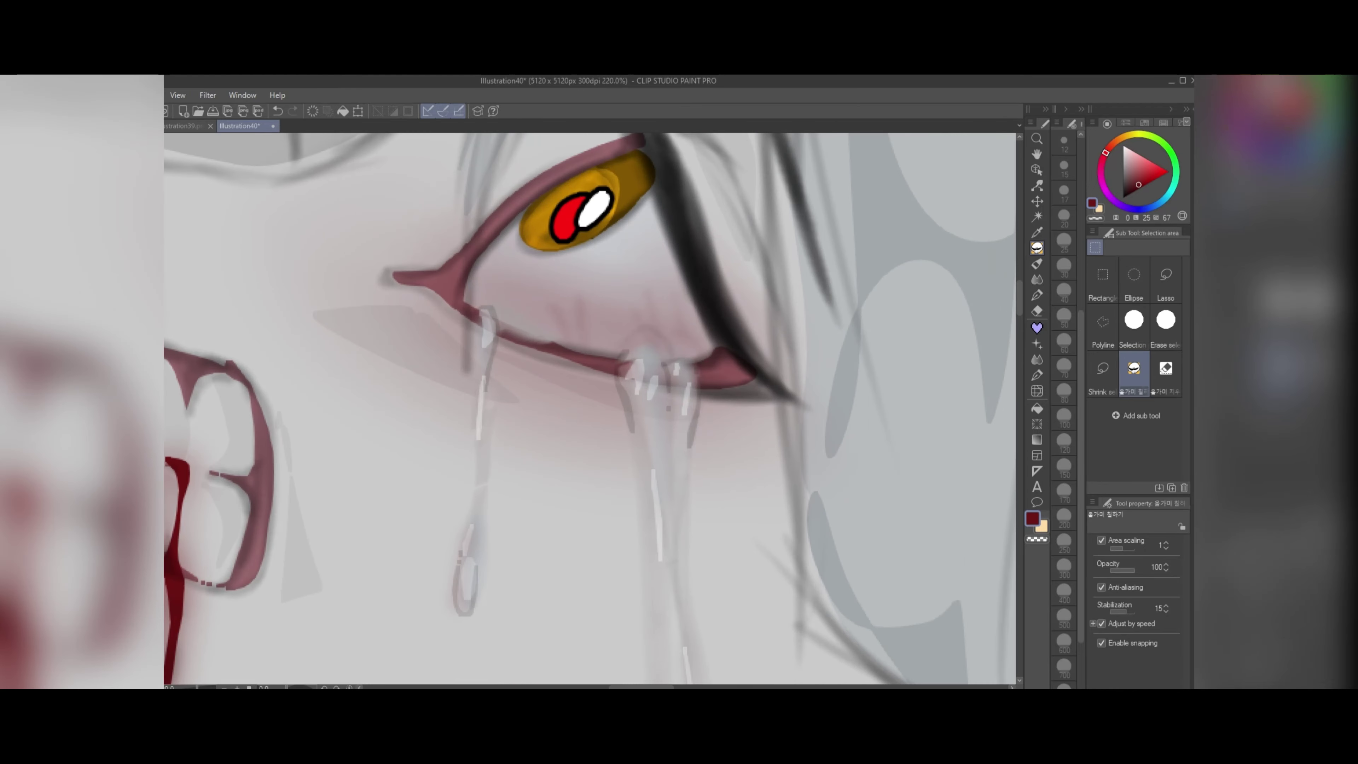
{"action": "scroll", "coordinate": [742, 363], "scroll_direction": "up", "scroll_amount": 2}
{"action": "scroll", "coordinate": [541, 315], "scroll_direction": "down", "scroll_amount": 8}
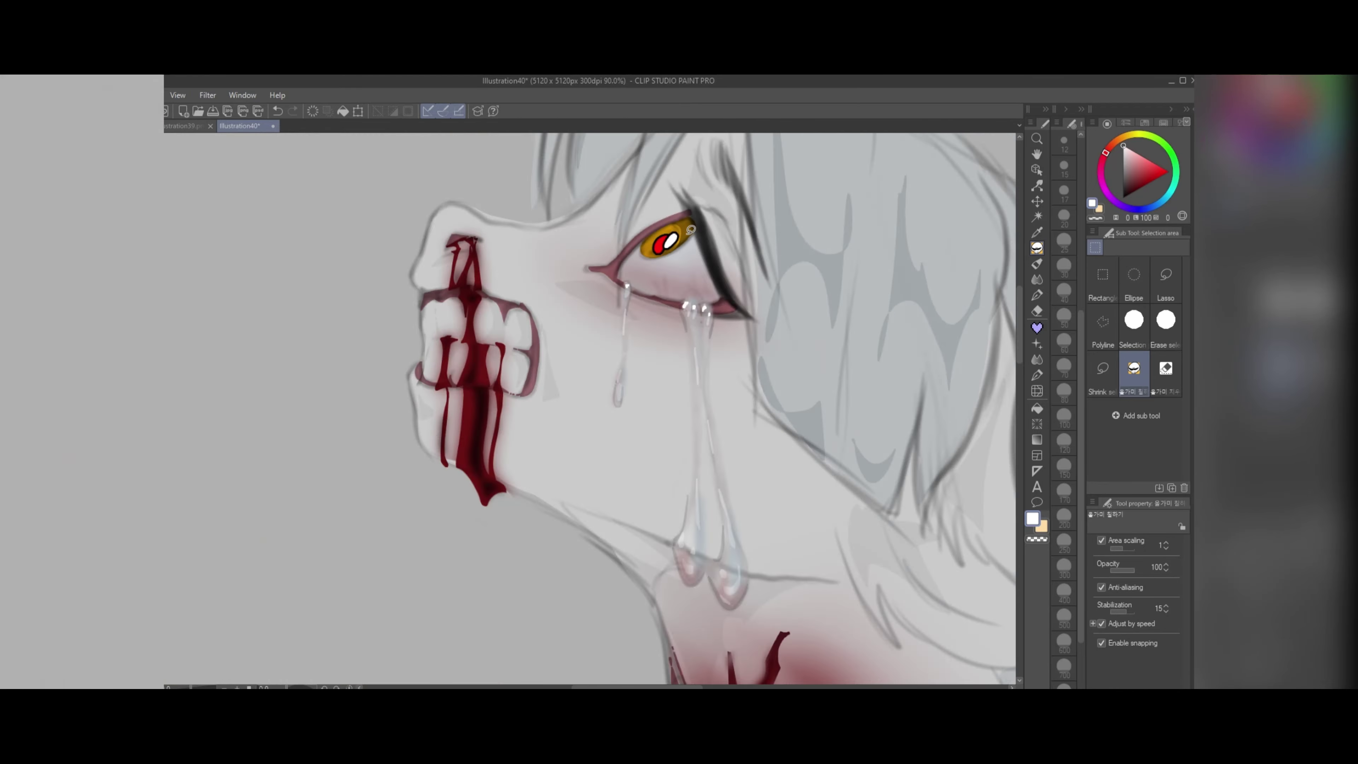
Step: Add bright white highlights along the tear streams and on the large tear drops below the jaw
{"action": "scroll", "coordinate": [582, 468], "scroll_direction": "up", "scroll_amount": 6}
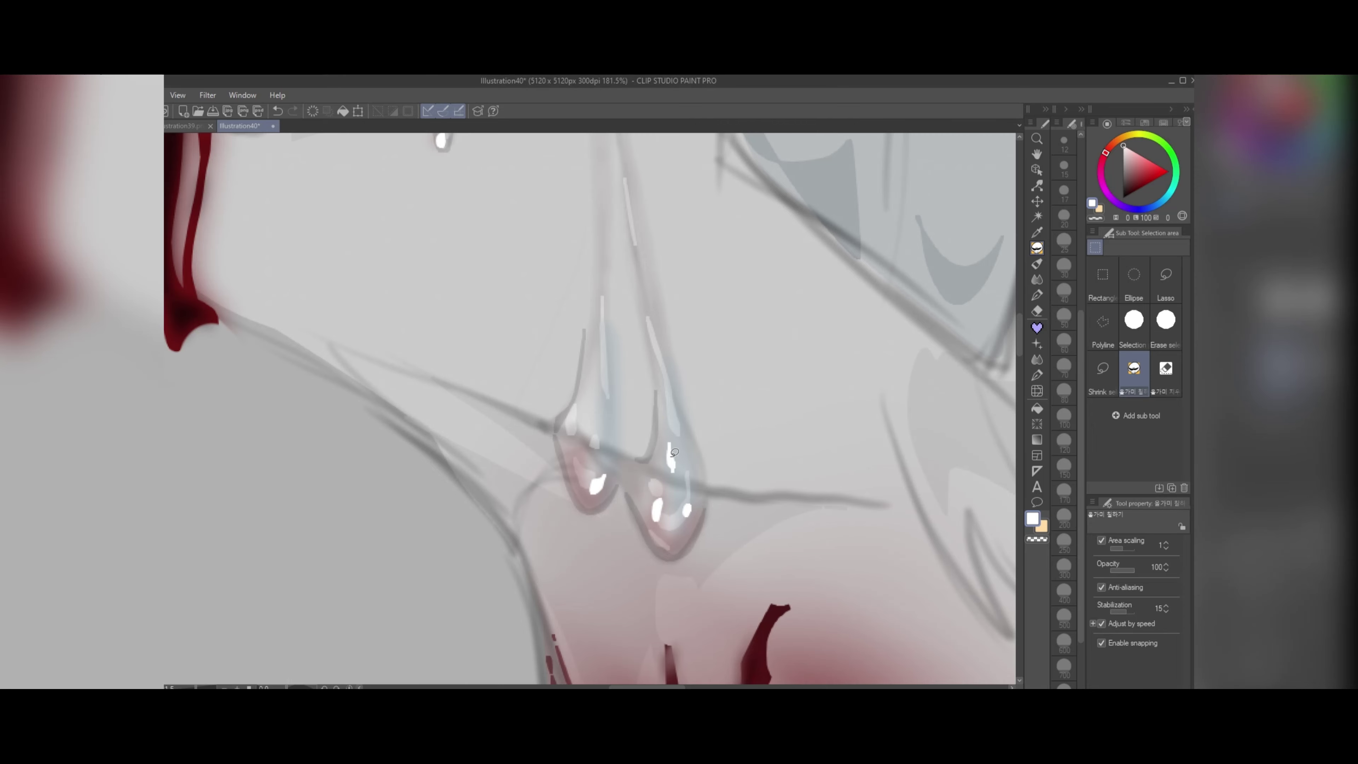
{"action": "scroll", "coordinate": [586, 443], "scroll_direction": "down", "scroll_amount": 6}
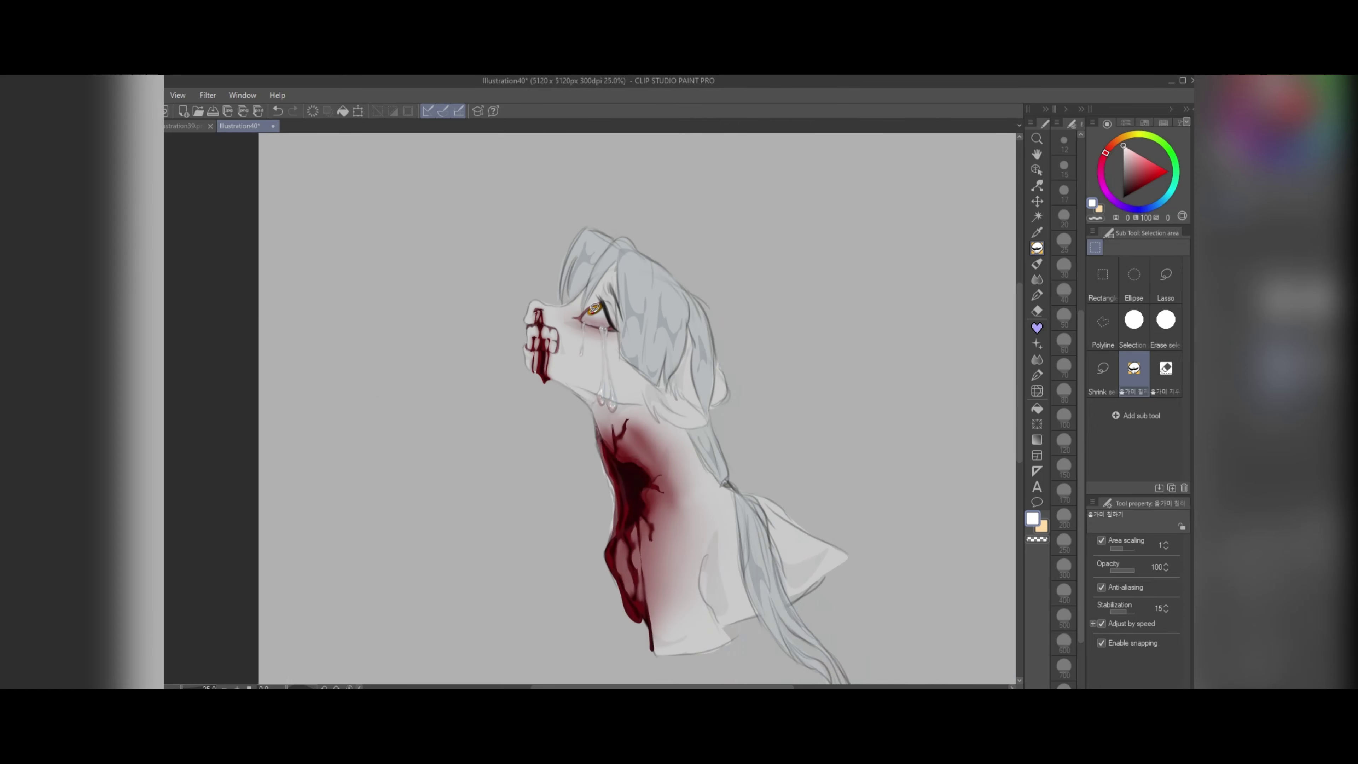
Step: Paint white highlights on the blood running from the nose, over the teeth and down the chin
{"action": "scroll", "coordinate": [521, 345], "scroll_direction": "up", "scroll_amount": 6}
{"action": "mouse_move", "coordinate": [519, 351]}
{"action": "left_mouse_down"}
{"action": "mouse_move", "coordinate": [496, 495]}
{"action": "mouse_move", "coordinate": [549, 396]}
{"action": "left_mouse_up"}
{"action": "left_click_drag", "start_coordinate": [547, 409], "coordinate": [540, 463]}
{"action": "left_click_drag", "start_coordinate": [522, 542], "coordinate": [550, 597]}
{"action": "left_click", "coordinate": [556, 574]}
{"action": "left_click", "coordinate": [575, 571]}
{"action": "left_click_drag", "start_coordinate": [545, 259], "coordinate": [549, 343]}
{"action": "left_click_drag", "start_coordinate": [517, 285], "coordinate": [504, 334]}
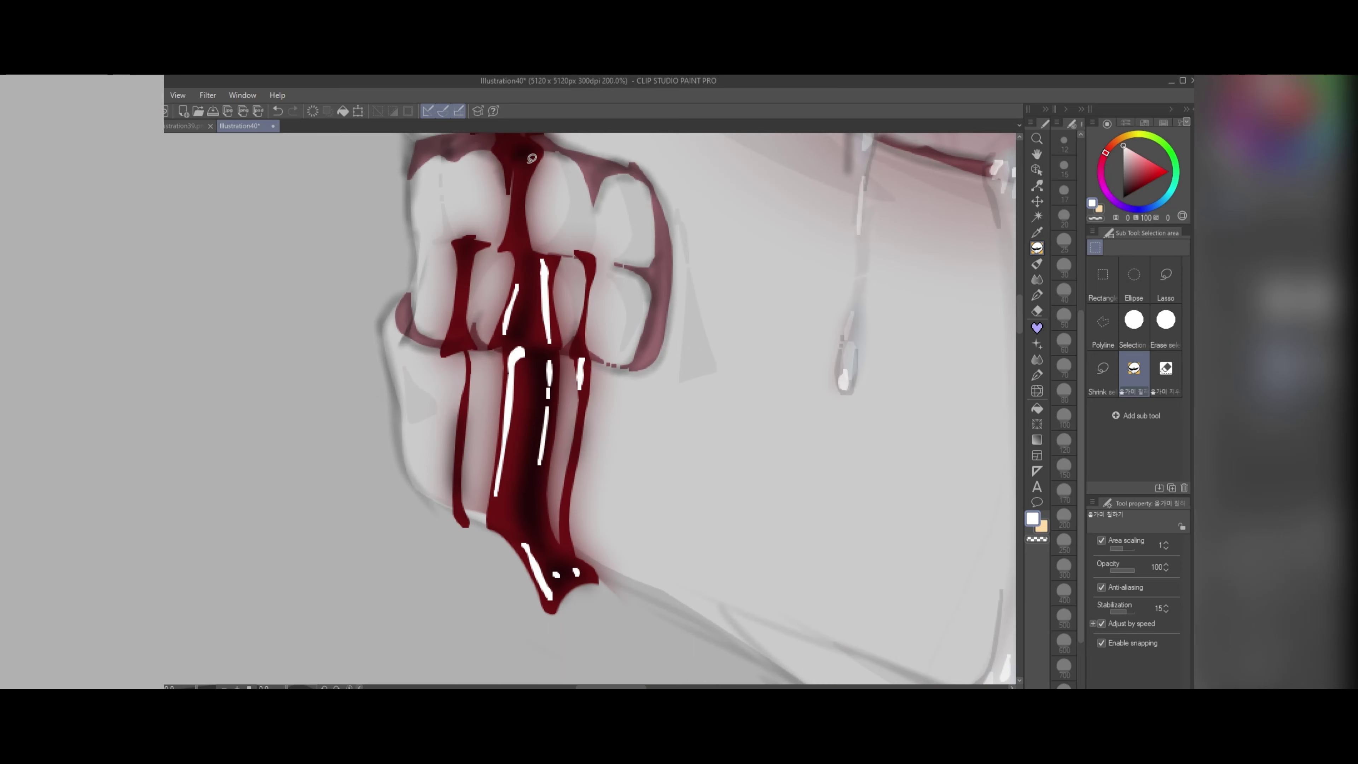
{"action": "left_click_drag", "start_coordinate": [461, 512], "coordinate": [461, 522]}
{"action": "scroll", "coordinate": [461, 511], "scroll_direction": "down", "scroll_amount": 1}
{"action": "left_click_drag", "start_coordinate": [385, 155], "coordinate": [435, 297]}
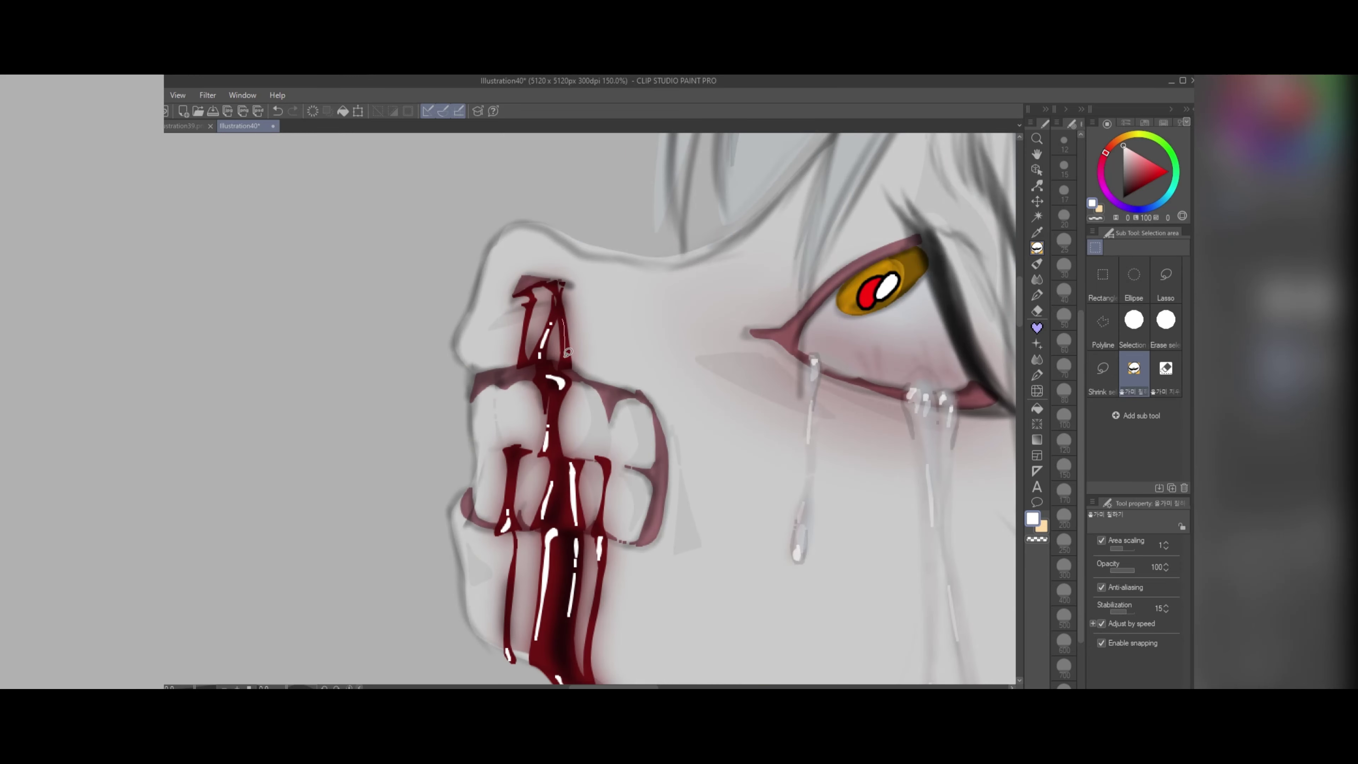
Step: Paint white highlights on the neck wound, its small branches and the blood drips below it
{"action": "scroll", "coordinate": [568, 353], "scroll_direction": "down", "scroll_amount": 4}
{"action": "scroll", "coordinate": [666, 402], "scroll_direction": "up", "scroll_amount": 3}
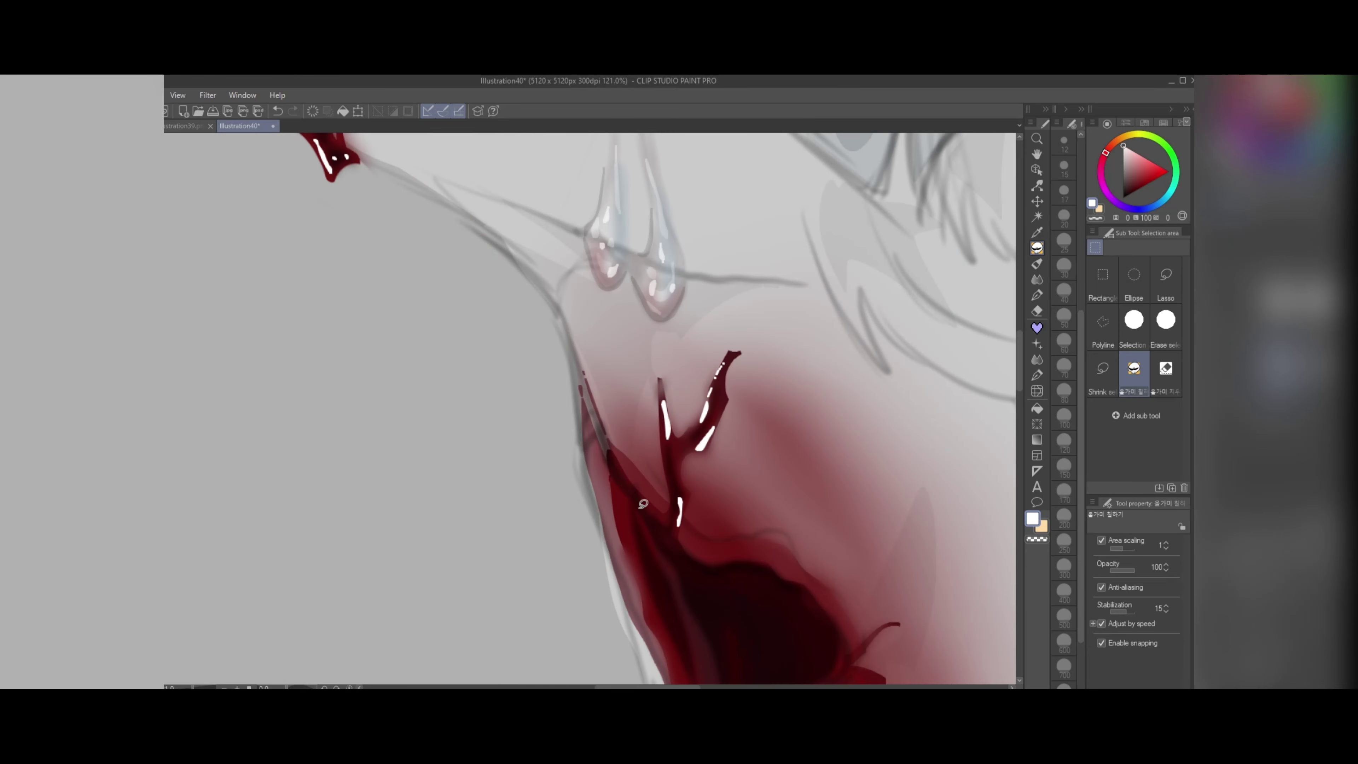
{"action": "left_click_drag", "start_coordinate": [620, 454], "coordinate": [623, 528]}
{"action": "left_click_drag", "start_coordinate": [642, 562], "coordinate": [667, 645]}
{"action": "scroll", "coordinate": [659, 433], "scroll_direction": "down", "scroll_amount": 3}
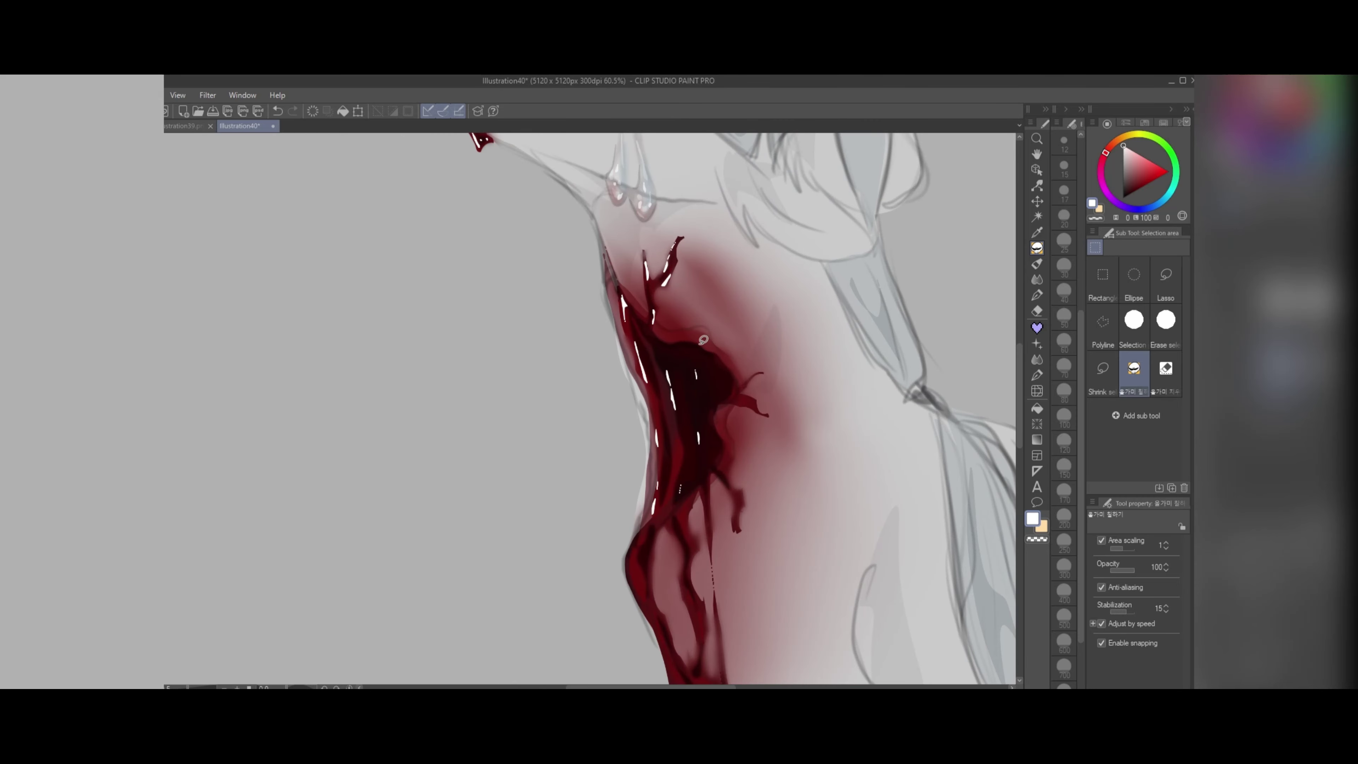
{"action": "scroll", "coordinate": [640, 555], "scroll_direction": "down", "scroll_amount": 4}
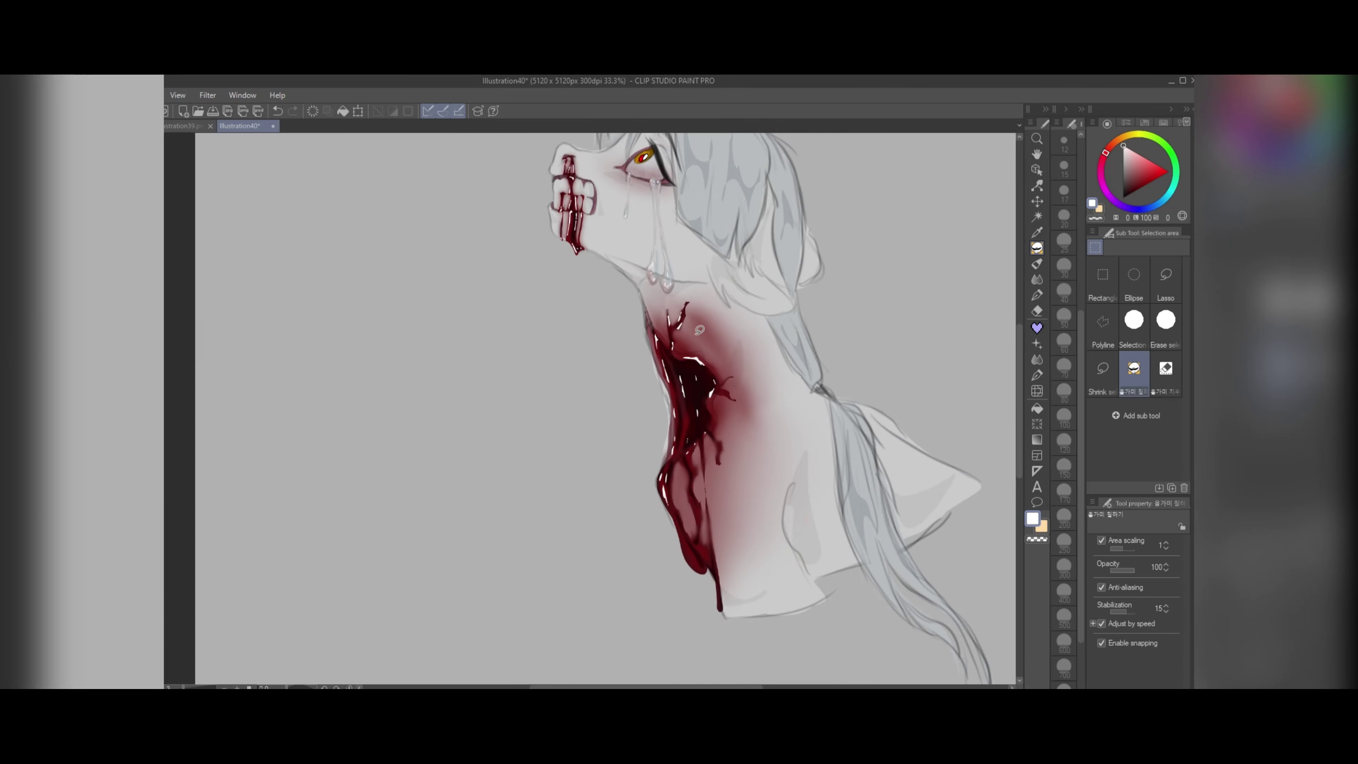
{"action": "scroll", "coordinate": [696, 567], "scroll_direction": "up", "scroll_amount": 3}
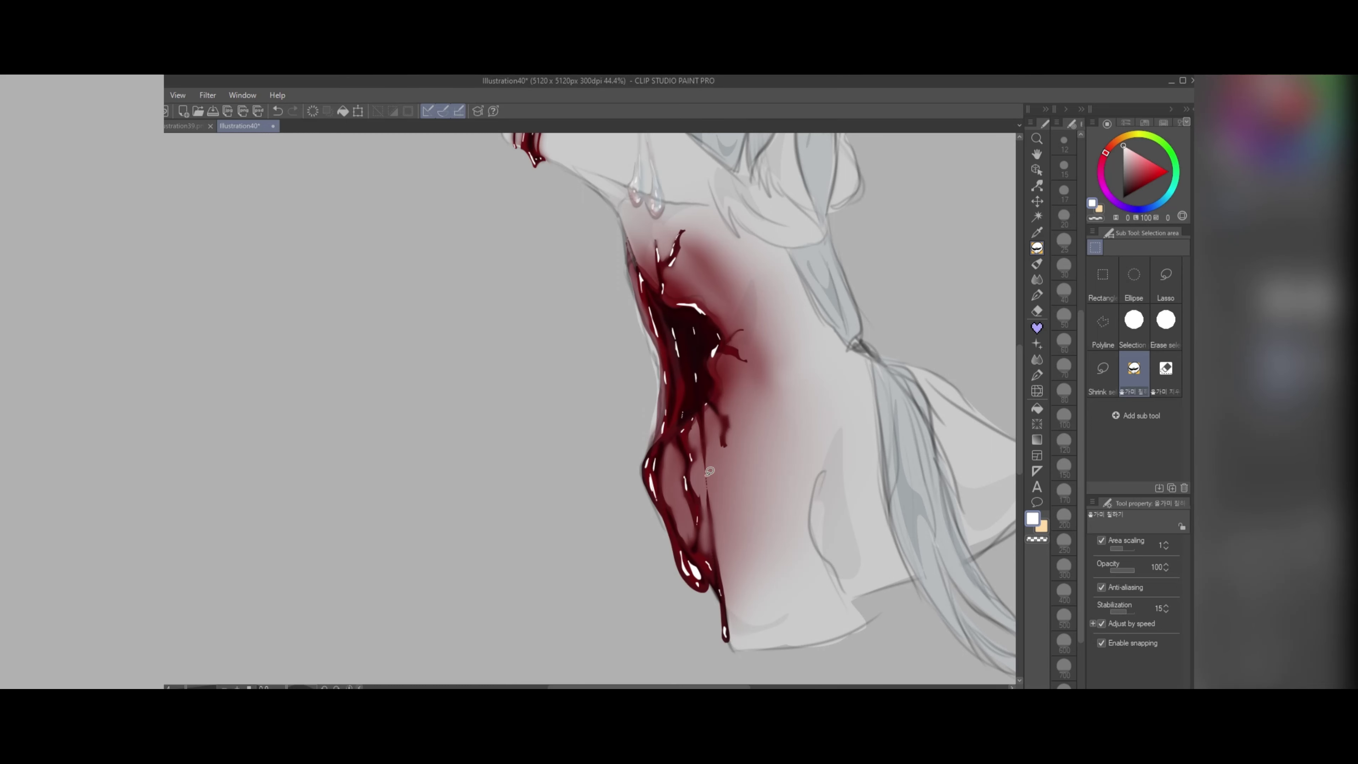
Step: Make the white blood highlights translucent and add small bright white glints to the nose and mouth blood
{"action": "scroll", "coordinate": [740, 343], "scroll_direction": "down", "scroll_amount": 1}
{"action": "scroll", "coordinate": [261, 254], "scroll_direction": "up", "scroll_amount": 1}
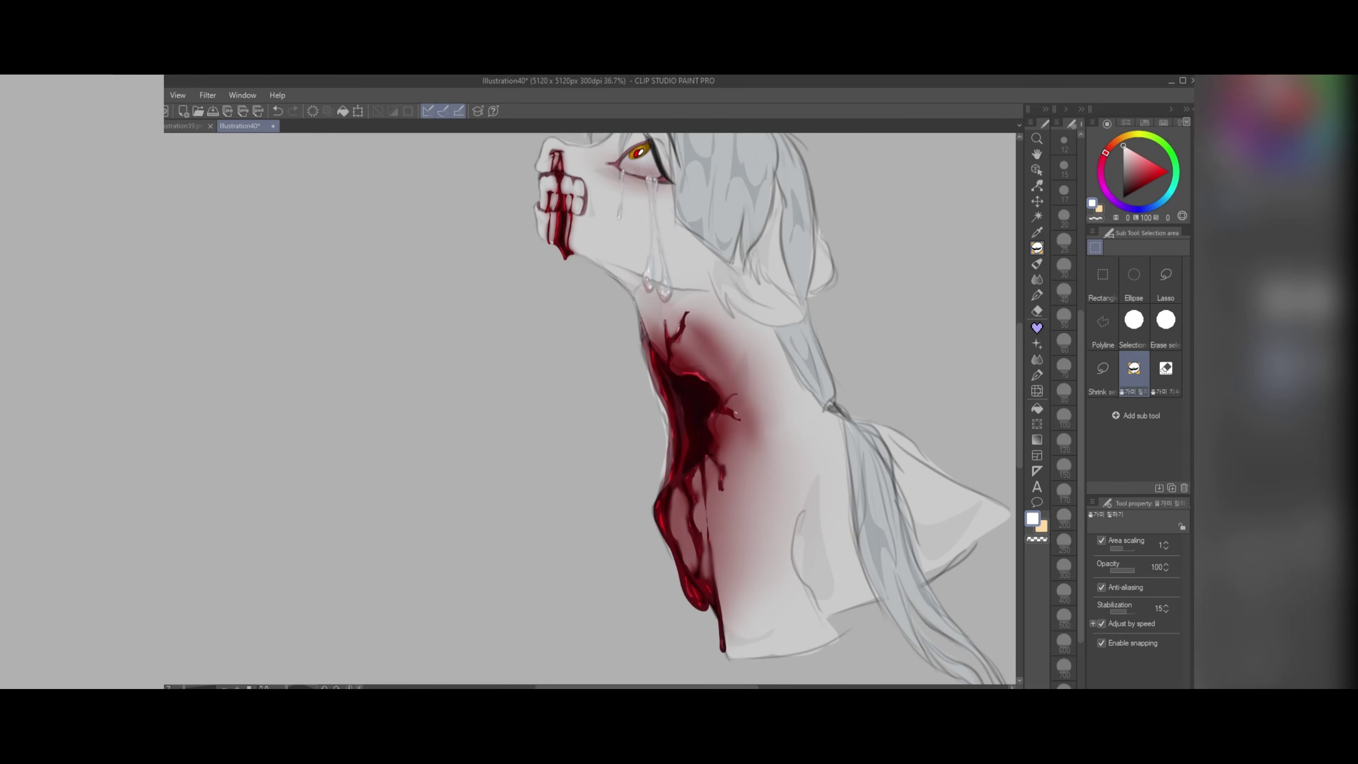
{"action": "scroll", "coordinate": [603, 283], "scroll_direction": "up", "scroll_amount": 10}
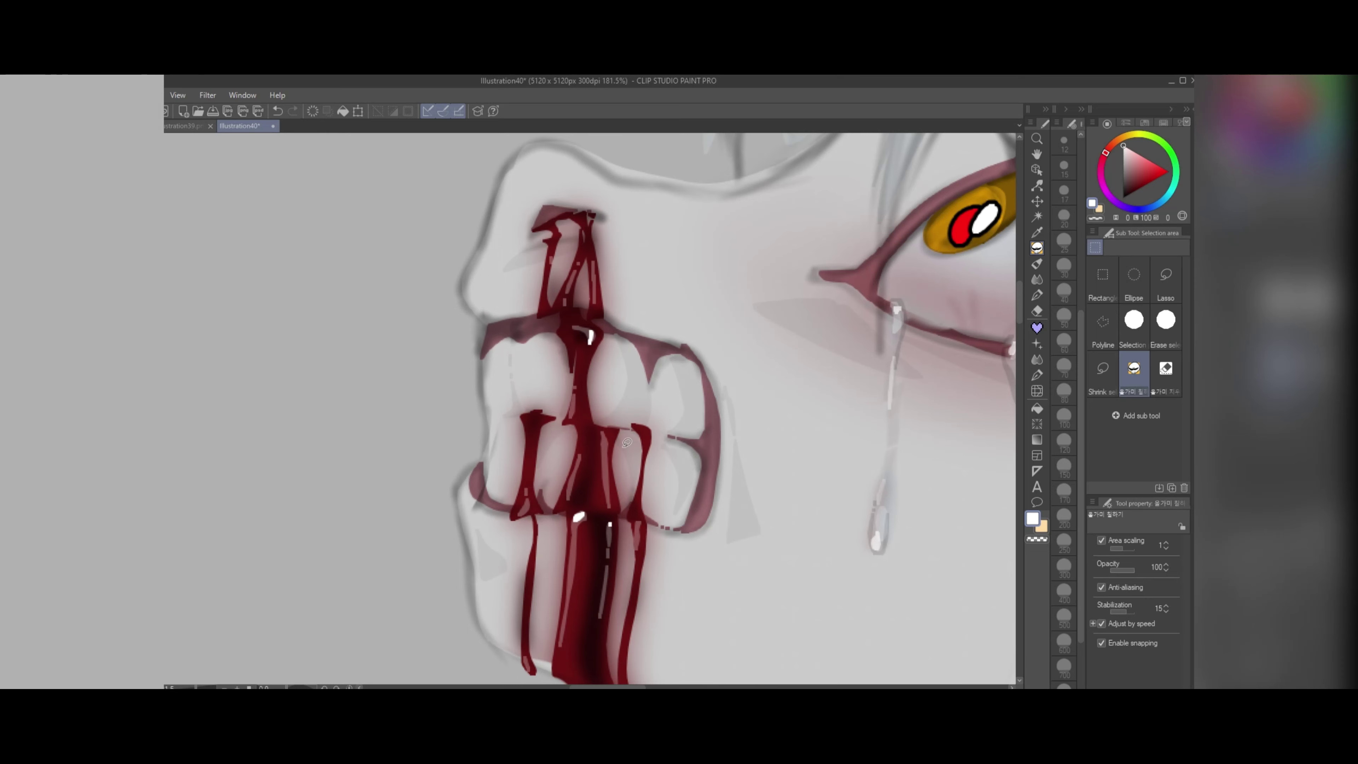
{"action": "scroll", "coordinate": [627, 443], "scroll_direction": "up", "scroll_amount": 1}
{"action": "left_click_drag", "start_coordinate": [628, 442], "coordinate": [627, 217]}
{"action": "scroll", "coordinate": [627, 443], "scroll_direction": "down", "scroll_amount": 3}
Step: Dot small bright white glints over the neck wound and its blood drips
{"action": "left_click_drag", "start_coordinate": [888, 664], "coordinate": [650, 416]}
{"action": "scroll", "coordinate": [650, 417], "scroll_direction": "up", "scroll_amount": 1}
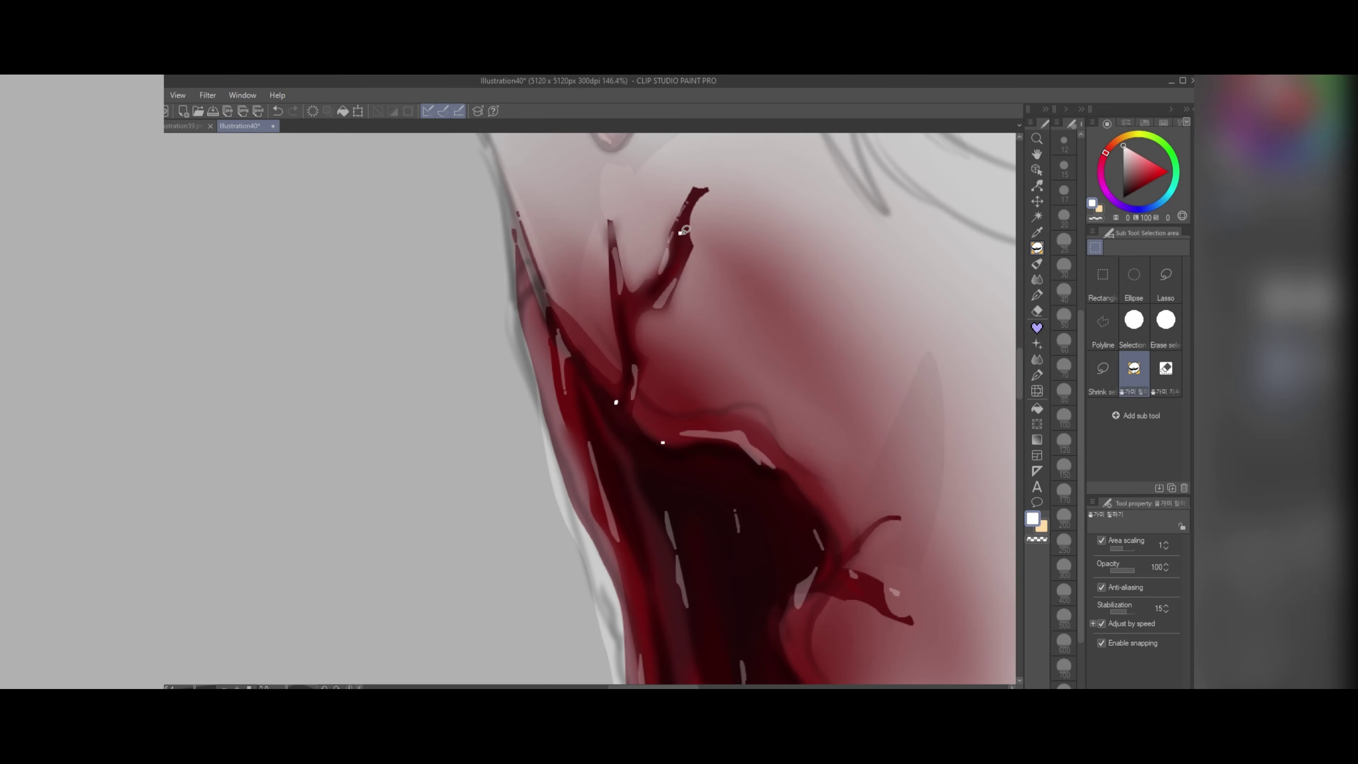
{"action": "scroll", "coordinate": [684, 230], "scroll_direction": "down", "scroll_amount": 4}
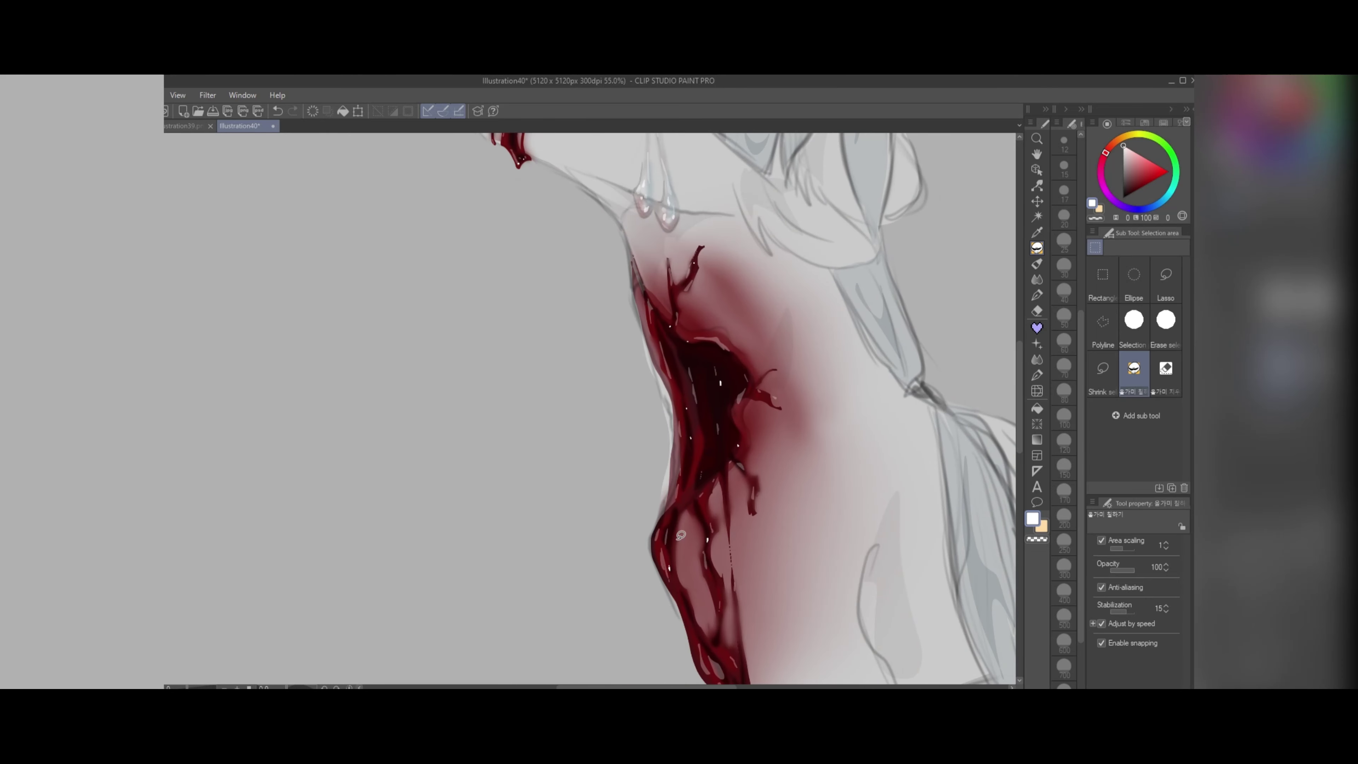
{"action": "scroll", "coordinate": [681, 535], "scroll_direction": "down", "scroll_amount": 3}
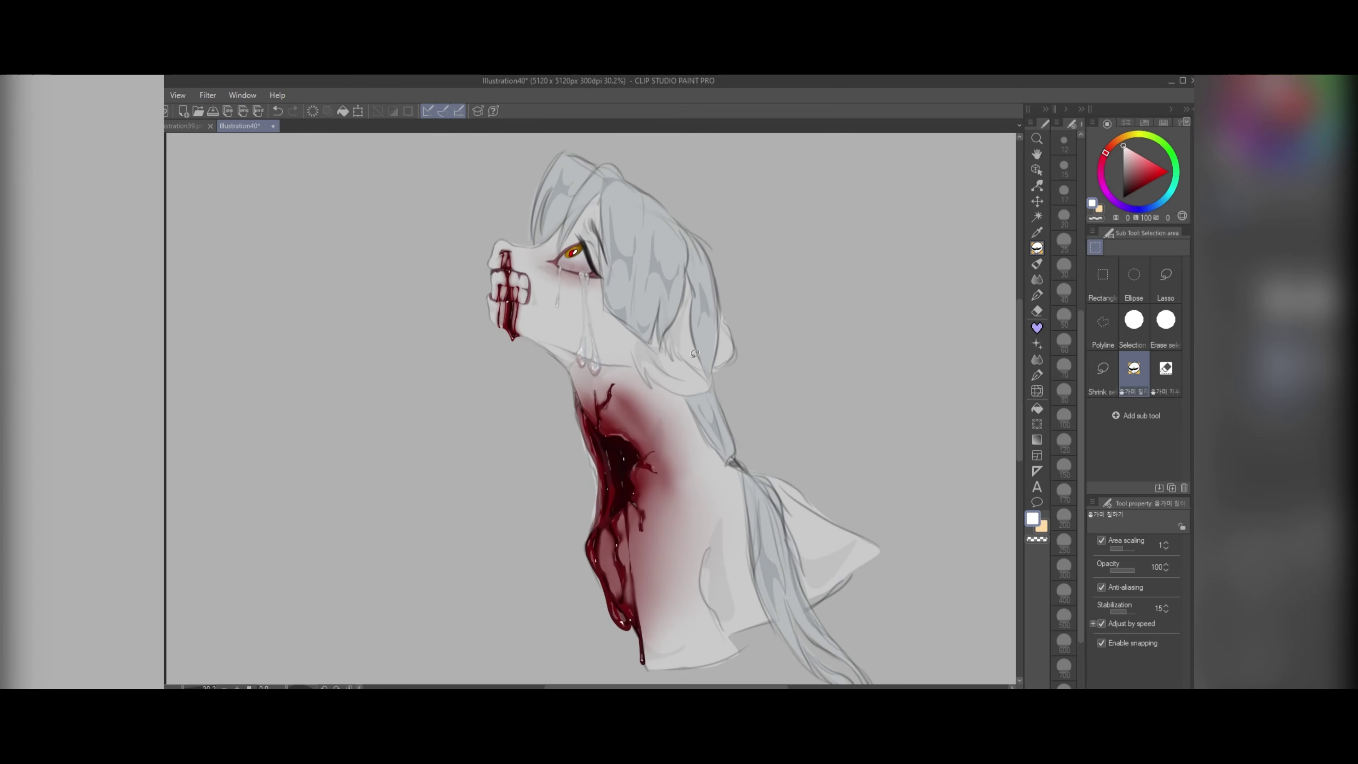
{"action": "scroll", "coordinate": [694, 354], "scroll_direction": "up", "scroll_amount": 4}
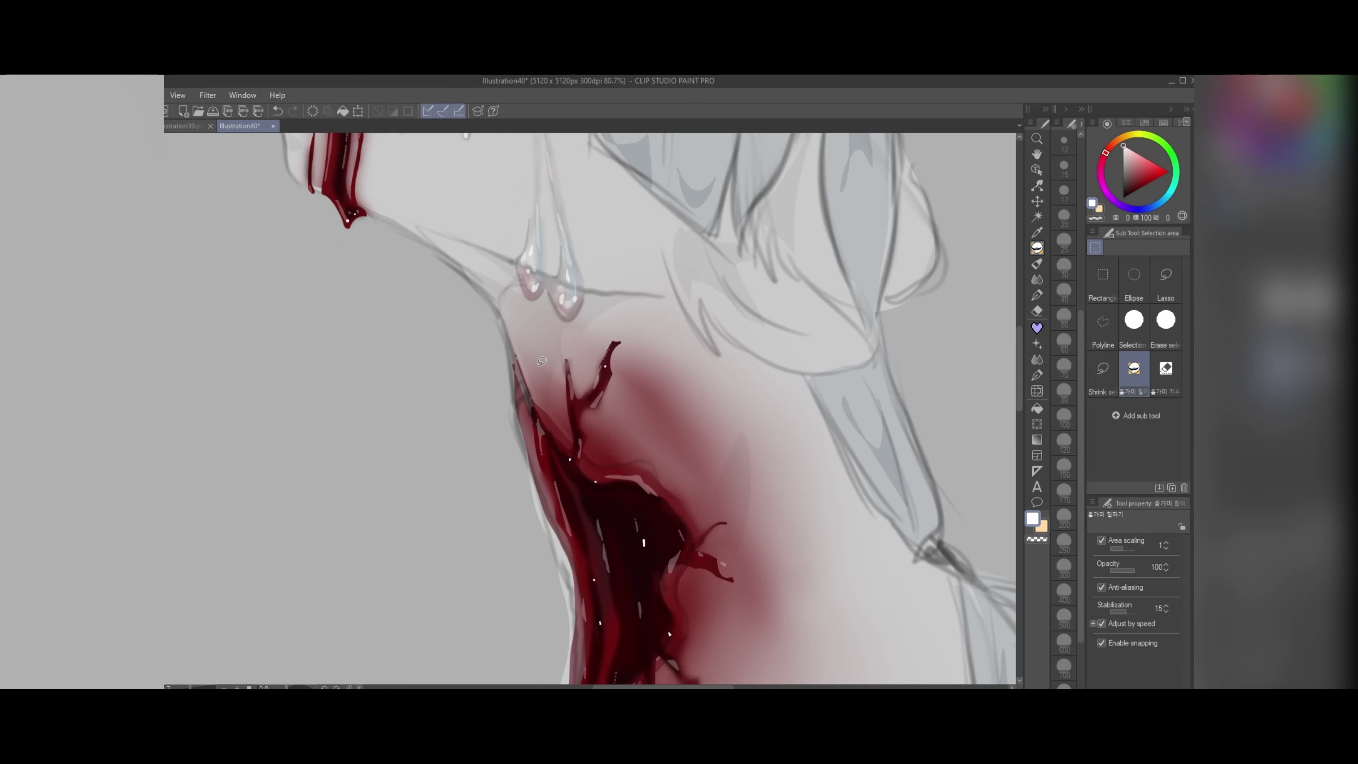
Step: Fill muted red patches around the neck wound and apply a Gaussian blur with strength 55.56
{"action": "scroll", "coordinate": [546, 367], "scroll_direction": "down", "scroll_amount": 4}
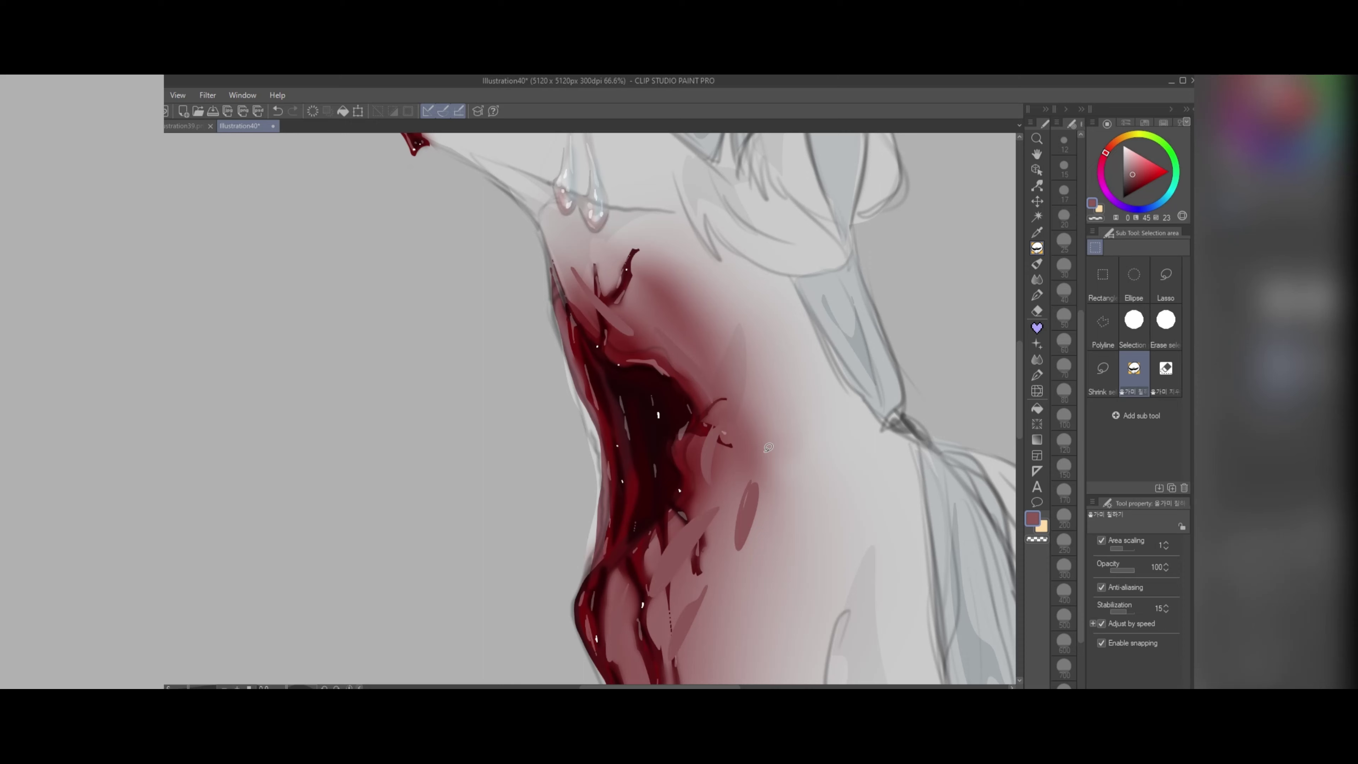
{"action": "left_click", "coordinate": [208, 95]}
{"action": "mouse_move", "coordinate": [234, 112]}
{"action": "left_click", "coordinate": [334, 144]}
{"action": "left_click", "coordinate": [875, 406]}
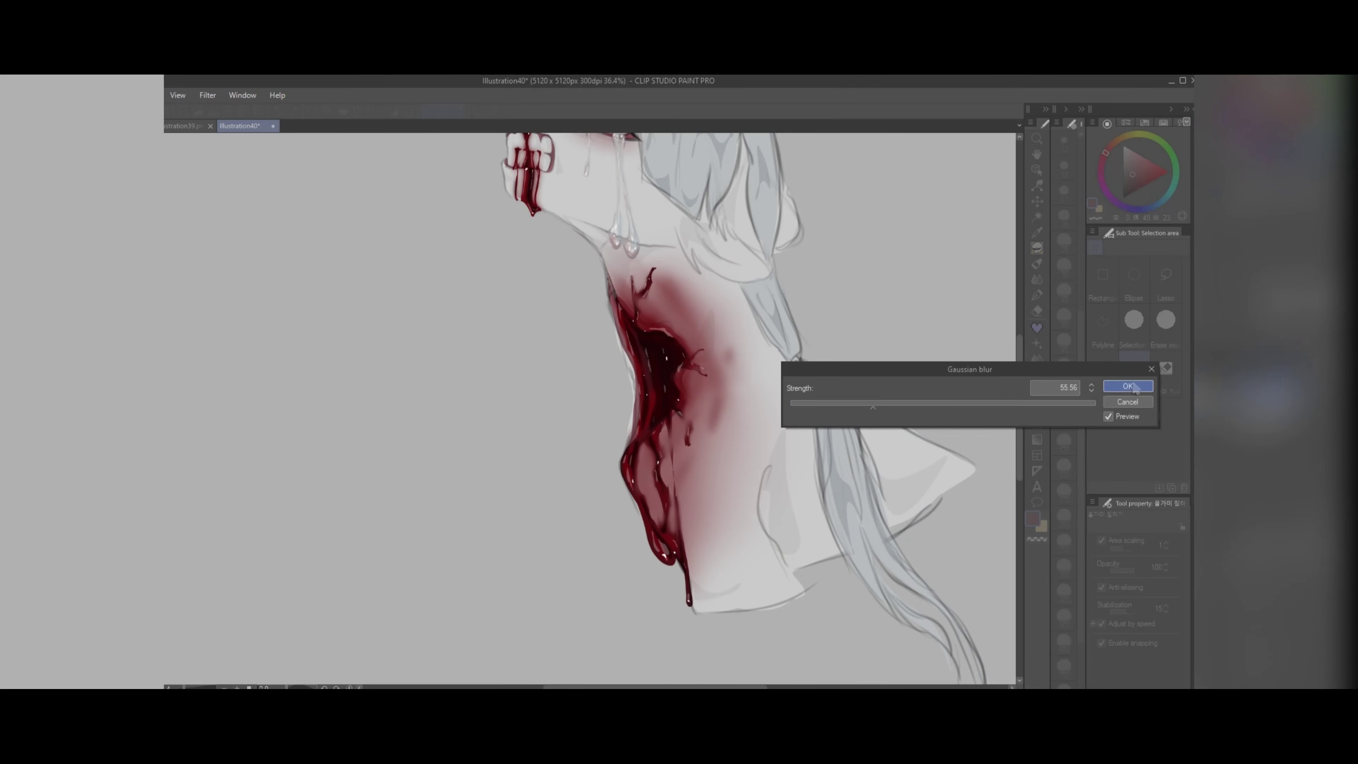
{"action": "left_click", "coordinate": [1127, 389]}
{"action": "scroll", "coordinate": [594, 374], "scroll_direction": "down", "scroll_amount": 3}
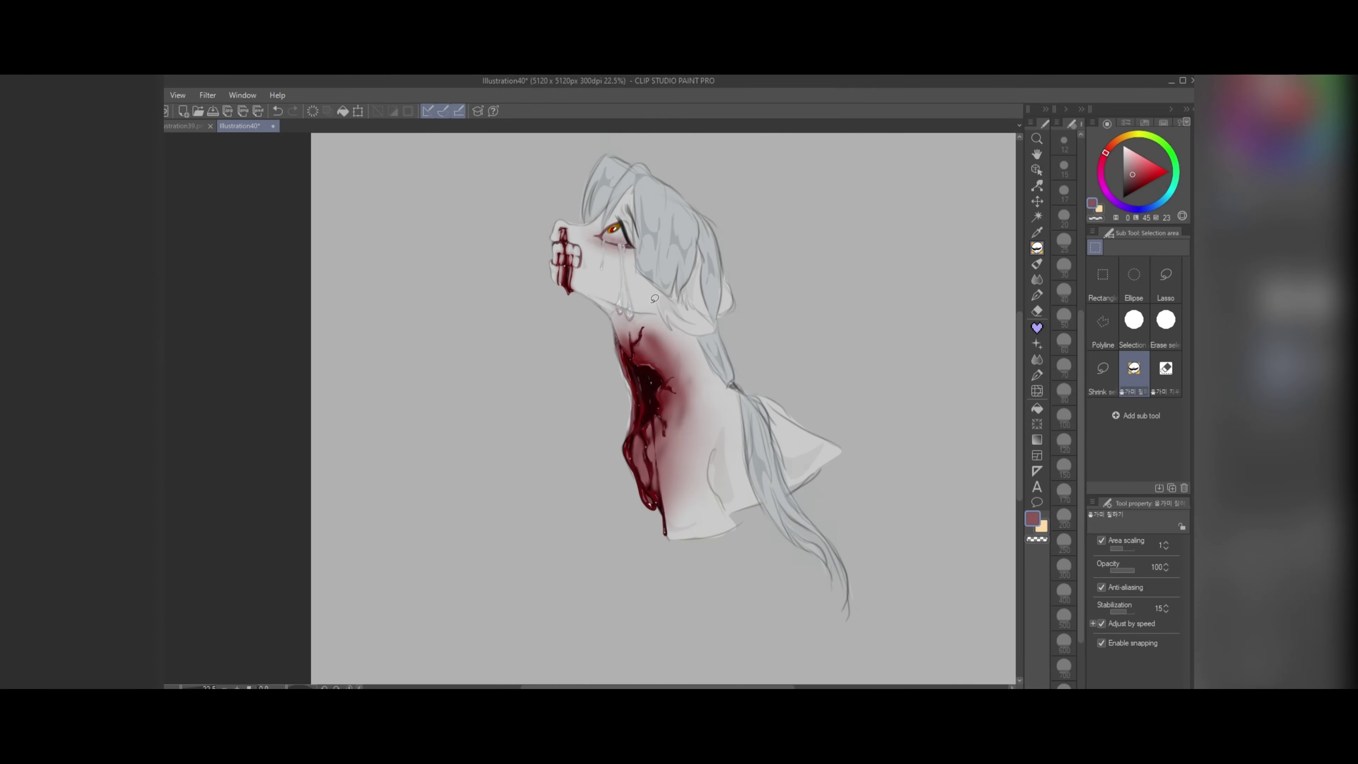
Step: Fill muted dark red shading shapes beneath the eye and at its upper lid
{"action": "scroll", "coordinate": [597, 219], "scroll_direction": "up", "scroll_amount": 8}
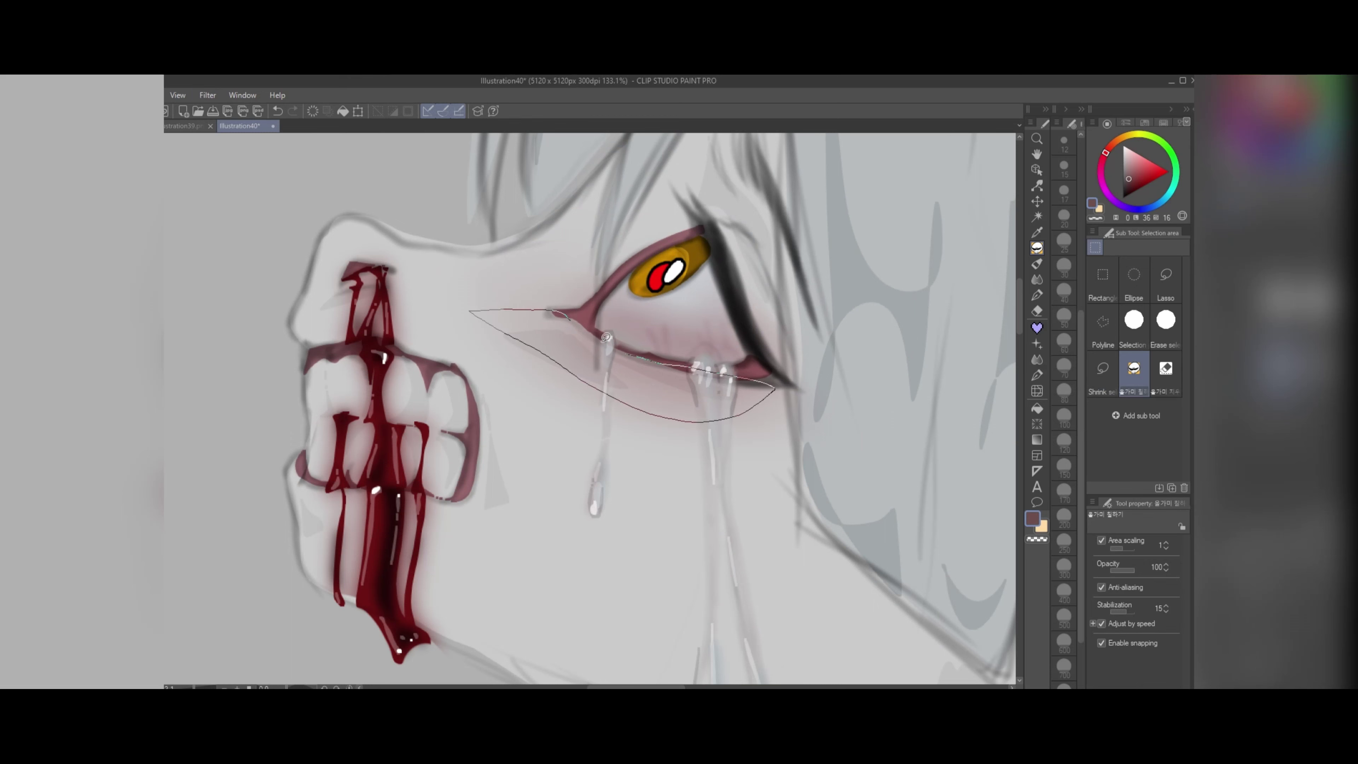
{"action": "left_click_drag", "start_coordinate": [605, 337], "coordinate": [572, 321]}
{"action": "scroll", "coordinate": [571, 211], "scroll_direction": "down", "scroll_amount": 3}
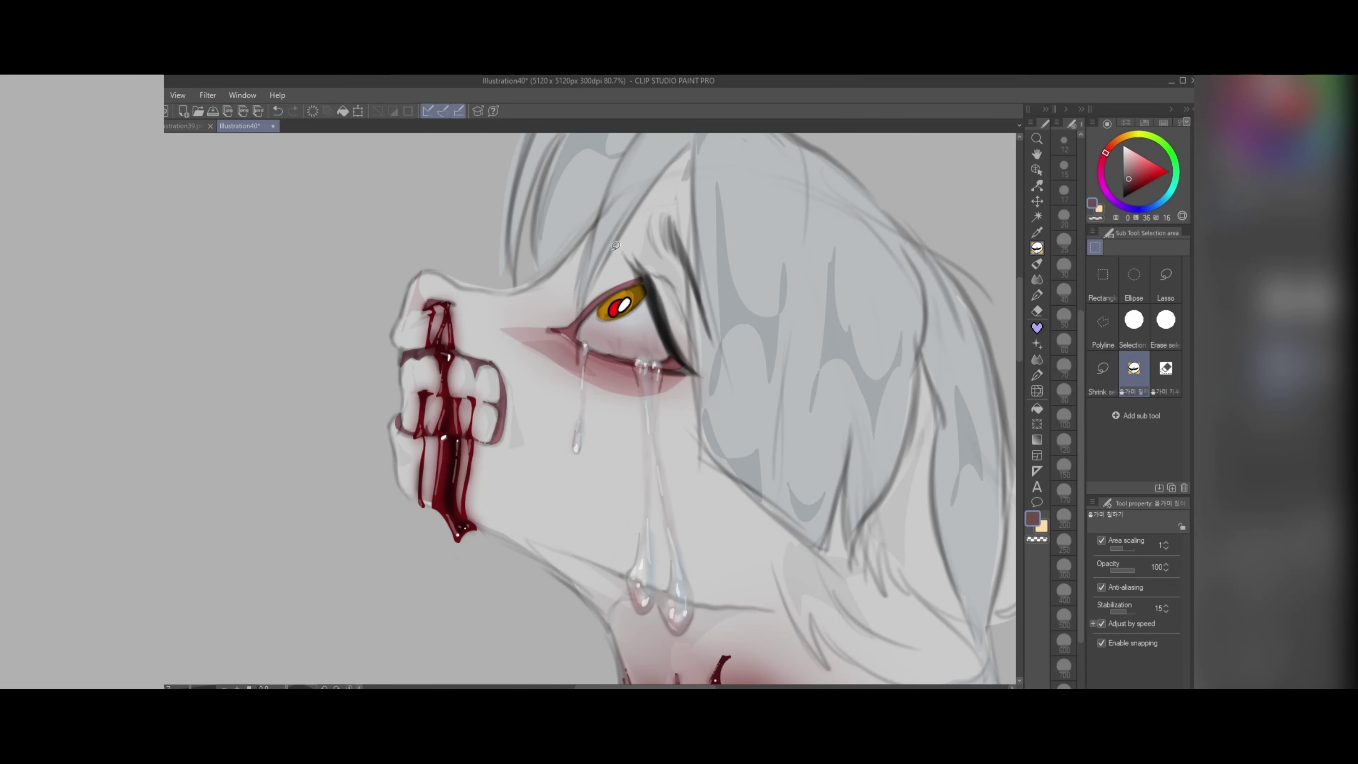
{"action": "mouse_move", "coordinate": [633, 254]}
{"action": "left_mouse_down"}
{"action": "mouse_move", "coordinate": [675, 348]}
{"action": "mouse_move", "coordinate": [649, 265]}
{"action": "left_mouse_up"}
Step: Fill muted dark red shading under the jaw, on the lower neck, in the shoulder fold and on the ear
{"action": "mouse_move", "coordinate": [551, 551]}
{"action": "left_mouse_down"}
{"action": "mouse_move", "coordinate": [707, 603]}
{"action": "mouse_move", "coordinate": [628, 661]}
{"action": "left_mouse_up"}
{"action": "scroll", "coordinate": [575, 212], "scroll_direction": "down", "scroll_amount": 6}
{"action": "scroll", "coordinate": [642, 379], "scroll_direction": "up", "scroll_amount": 2}
{"action": "left_click_drag", "start_coordinate": [689, 481], "coordinate": [655, 610]}
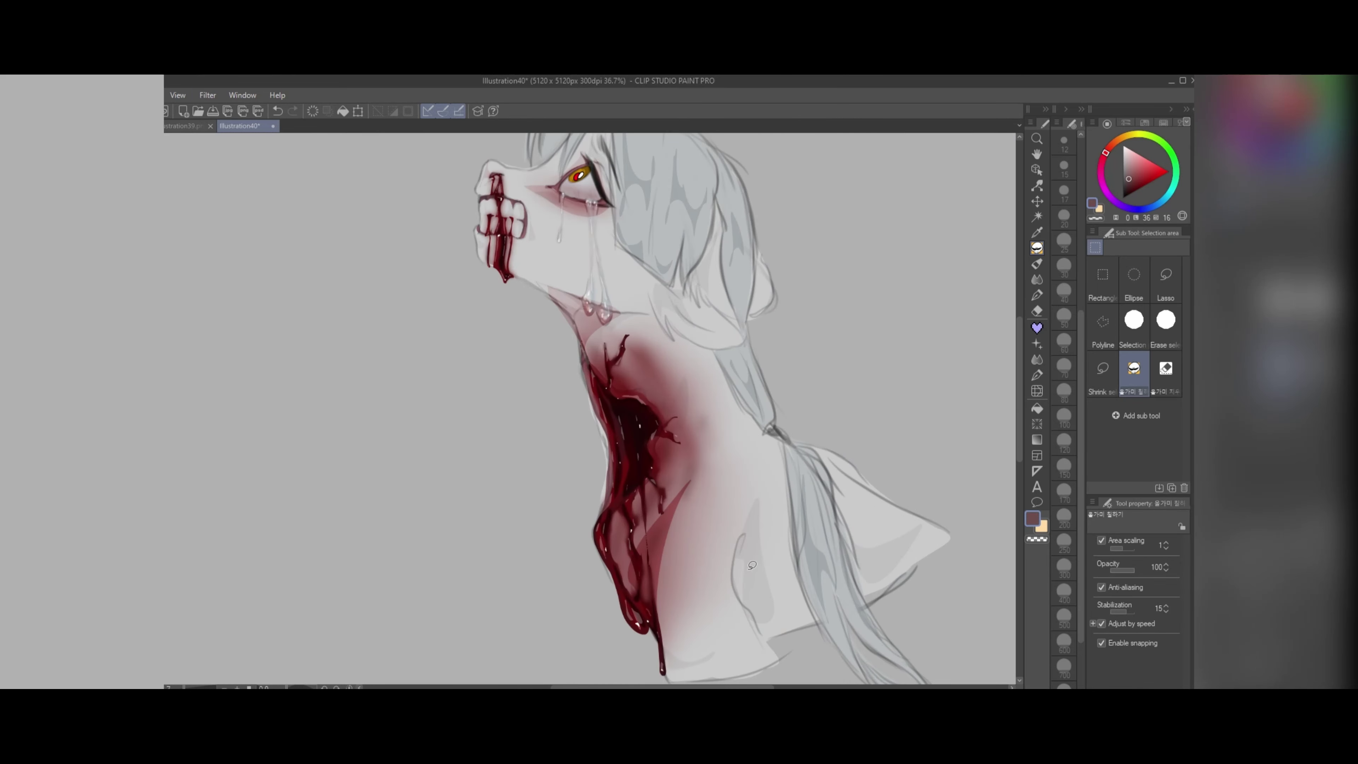
{"action": "left_click_drag", "start_coordinate": [748, 530], "coordinate": [770, 626]}
{"action": "scroll", "coordinate": [738, 524], "scroll_direction": "down", "scroll_amount": 3}
{"action": "scroll", "coordinate": [695, 386], "scroll_direction": "up", "scroll_amount": 2}
{"action": "mouse_move", "coordinate": [685, 378]}
{"action": "left_mouse_down"}
{"action": "mouse_move", "coordinate": [740, 415]}
{"action": "mouse_move", "coordinate": [695, 385]}
{"action": "left_mouse_up"}
{"action": "scroll", "coordinate": [711, 390], "scroll_direction": "down", "scroll_amount": 3}
{"action": "scroll", "coordinate": [596, 241], "scroll_direction": "up", "scroll_amount": 6}
Step: Soften the edges of the red shading on the eye, ear, neck and shoulder with the size 170 blur brush
{"action": "left_click", "coordinate": [1037, 280]}
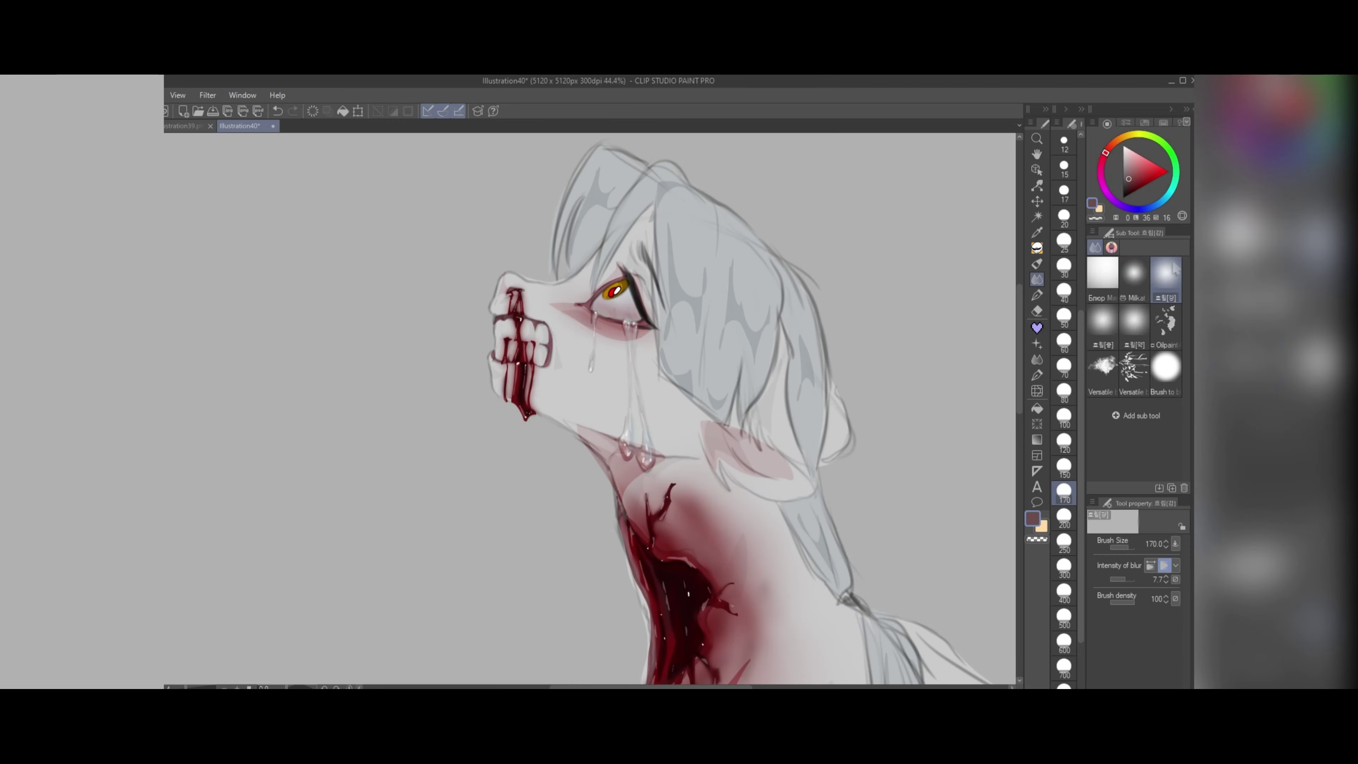
{"action": "scroll", "coordinate": [686, 285], "scroll_direction": "down", "scroll_amount": 2}
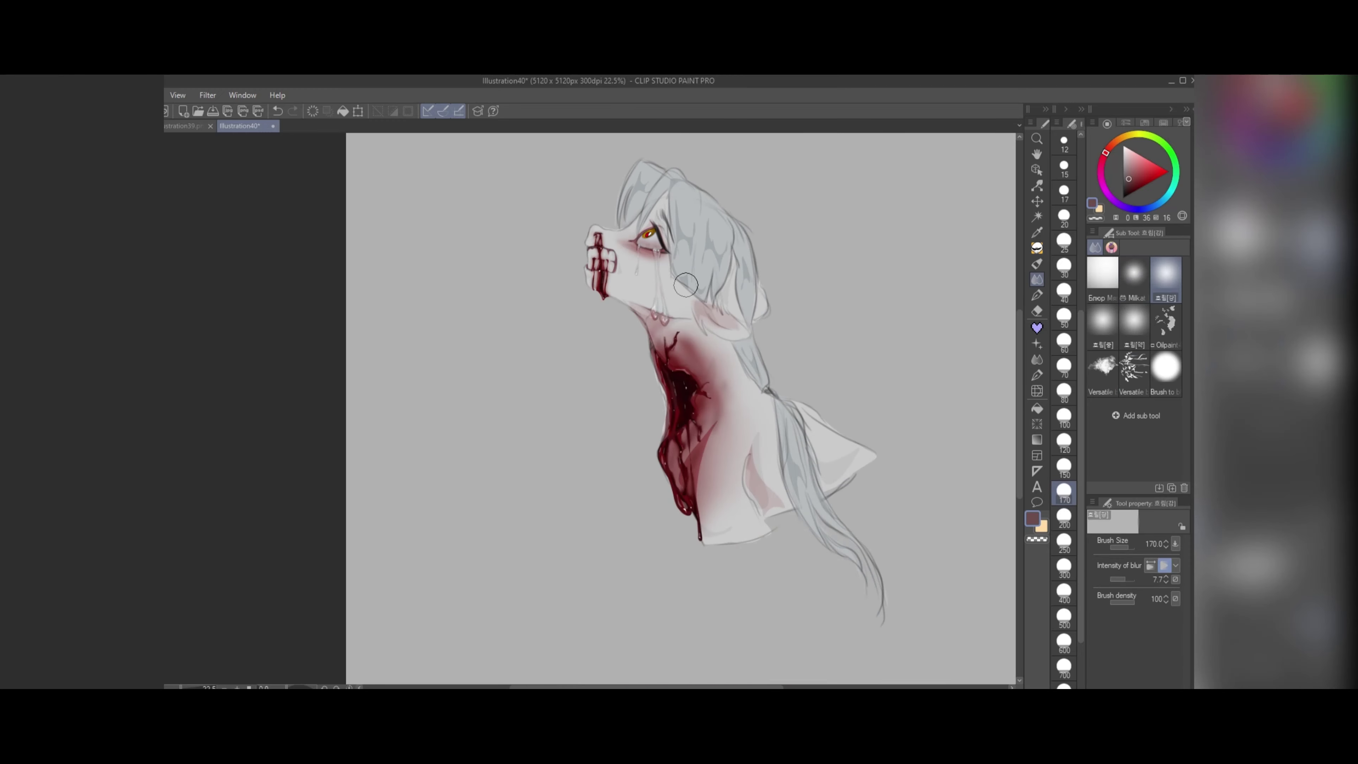
{"action": "scroll", "coordinate": [843, 446], "scroll_direction": "up", "scroll_amount": 2}
{"action": "scroll", "coordinate": [472, 236], "scroll_direction": "down", "scroll_amount": 2}
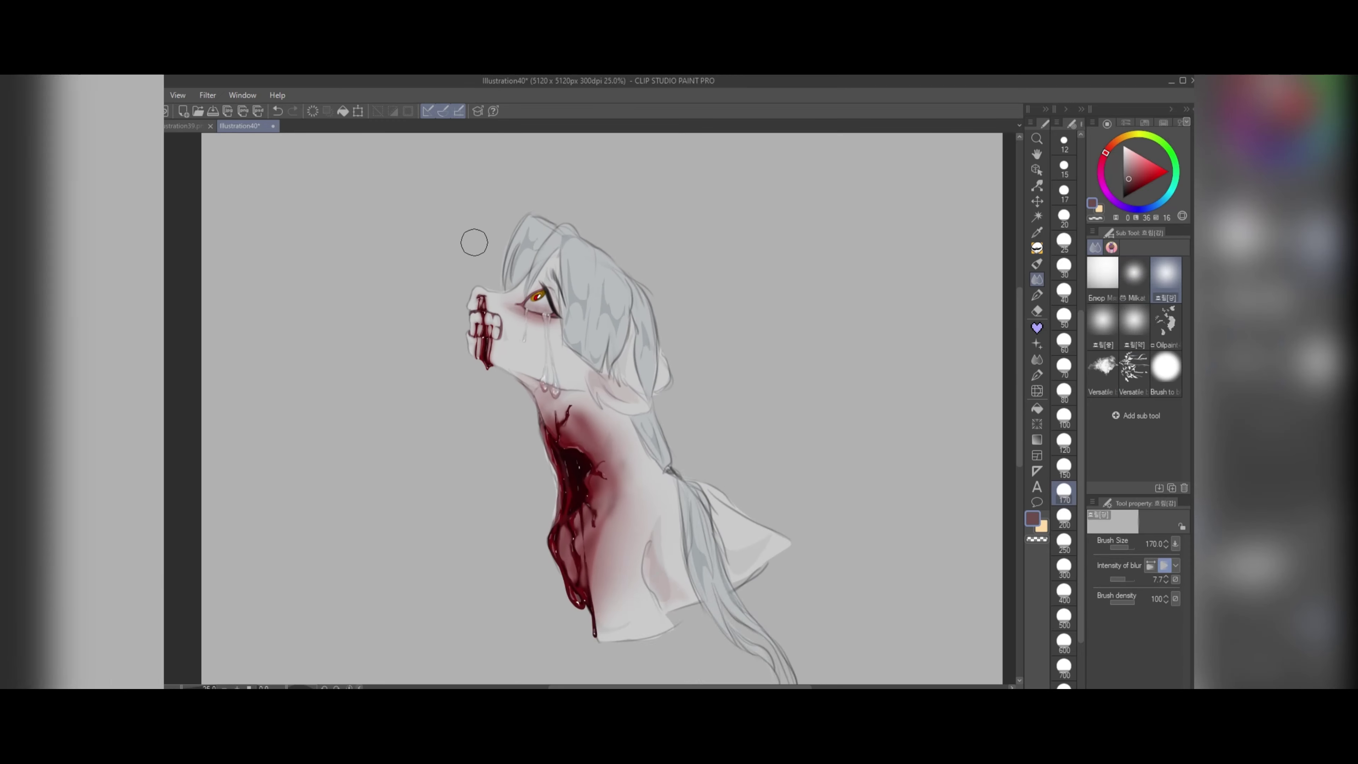
{"action": "scroll", "coordinate": [472, 237], "scroll_direction": "up", "scroll_amount": 1}
Step: Fill a muted red patch on the cheek and blend it into the skin with a size 300 blending brush
{"action": "scroll", "coordinate": [554, 261], "scroll_direction": "up", "scroll_amount": 4}
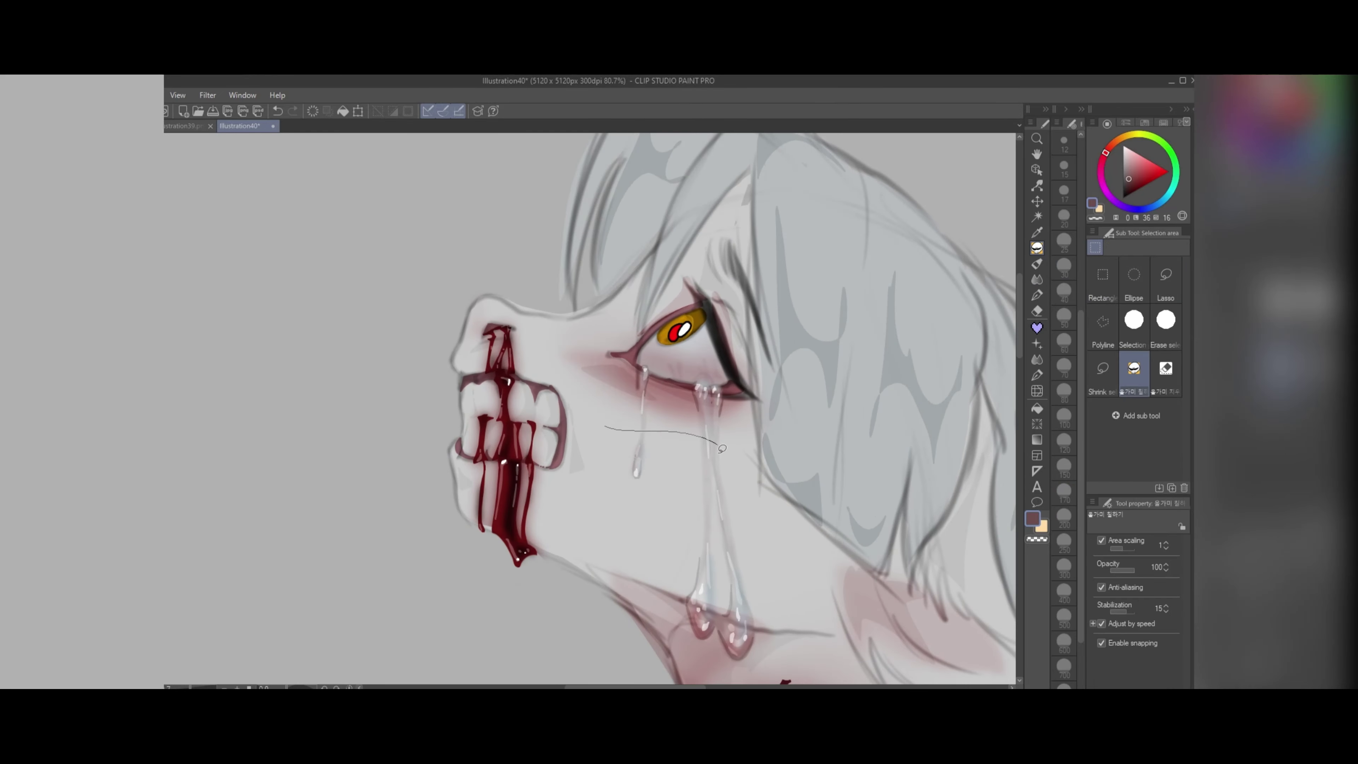
{"action": "left_click", "coordinate": [1137, 279]}
{"action": "mouse_move", "coordinate": [689, 455]}
{"action": "left_mouse_down"}
{"action": "mouse_move", "coordinate": [601, 388]}
{"action": "mouse_move", "coordinate": [746, 434]}
{"action": "left_mouse_up"}
{"action": "scroll", "coordinate": [746, 434], "scroll_direction": "down", "scroll_amount": 1}
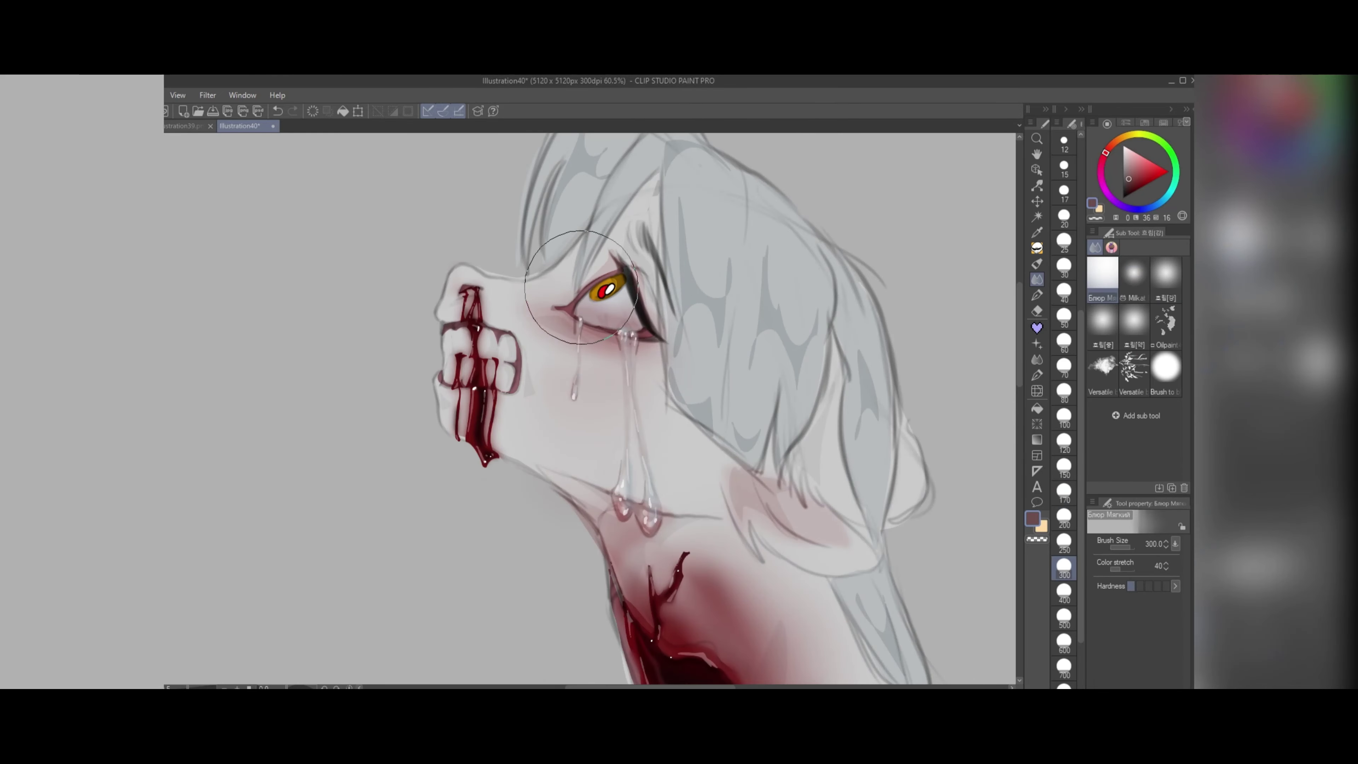
Step: Fill a second muted red patch low on the cheek and soften it with the size 170 blur brush
{"action": "left_click", "coordinate": [1036, 248]}
{"action": "mouse_move", "coordinate": [560, 386]}
{"action": "left_mouse_down"}
{"action": "mouse_move", "coordinate": [671, 414]}
{"action": "mouse_move", "coordinate": [556, 455]}
{"action": "left_mouse_up"}
{"action": "key", "text": "j"}
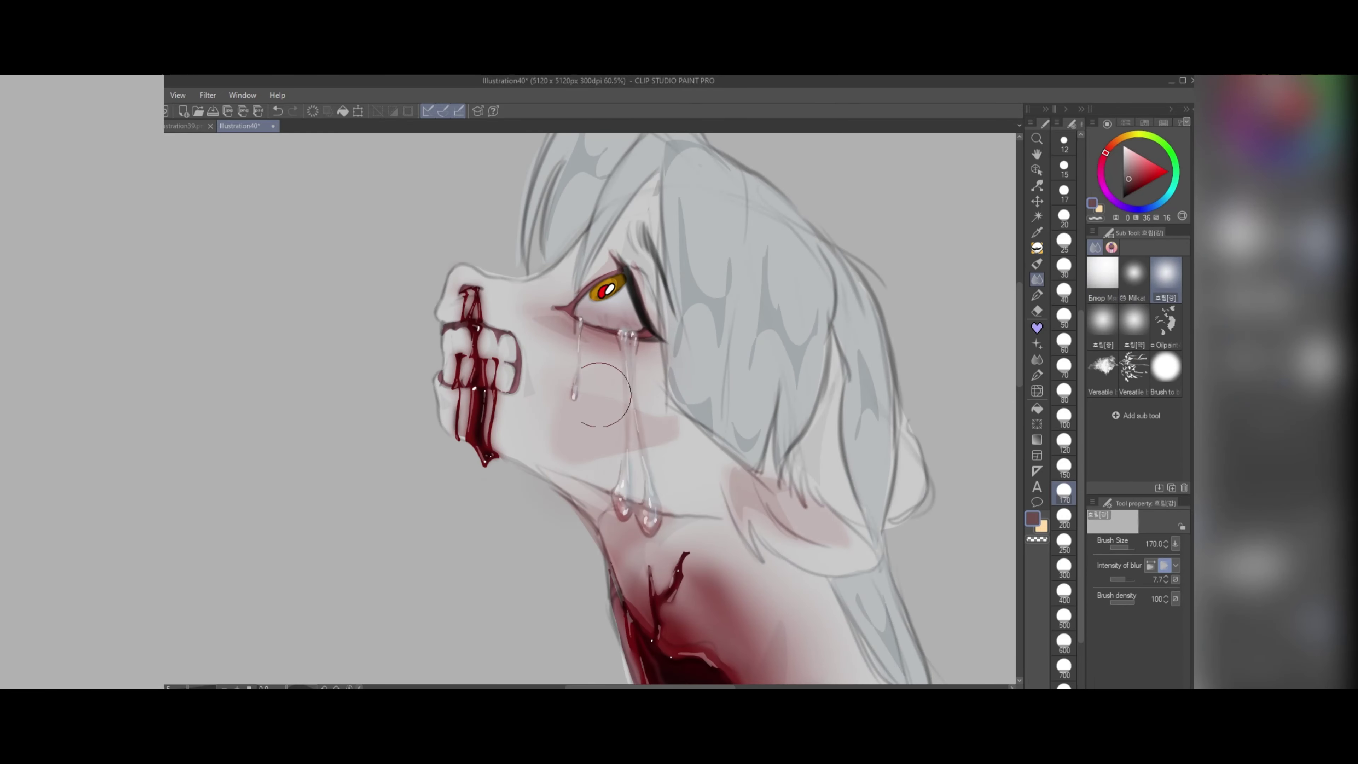
{"action": "scroll", "coordinate": [714, 262], "scroll_direction": "down", "scroll_amount": 4}
{"action": "scroll", "coordinate": [708, 299], "scroll_direction": "up", "scroll_amount": 2}
Step: Smooth the red shading on the face with the blending brush at size 100
{"action": "left_click", "coordinate": [1102, 280]}
{"action": "left_click", "coordinate": [1063, 417]}
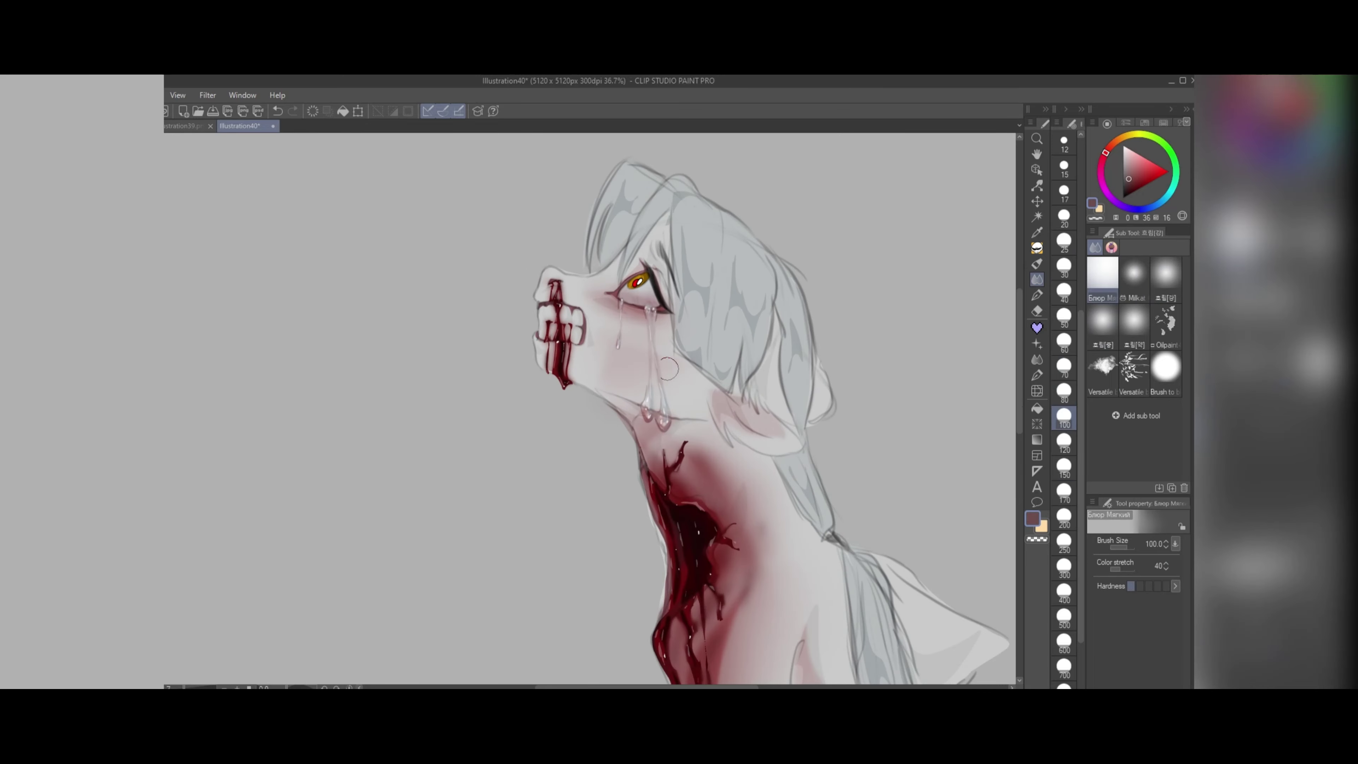
{"action": "scroll", "coordinate": [657, 312], "scroll_direction": "down", "scroll_amount": 2}
{"action": "scroll", "coordinate": [722, 393], "scroll_direction": "up", "scroll_amount": 2}
{"action": "scroll", "coordinate": [749, 388], "scroll_direction": "down", "scroll_amount": 2}
{"action": "scroll", "coordinate": [599, 267], "scroll_direction": "up", "scroll_amount": 3}
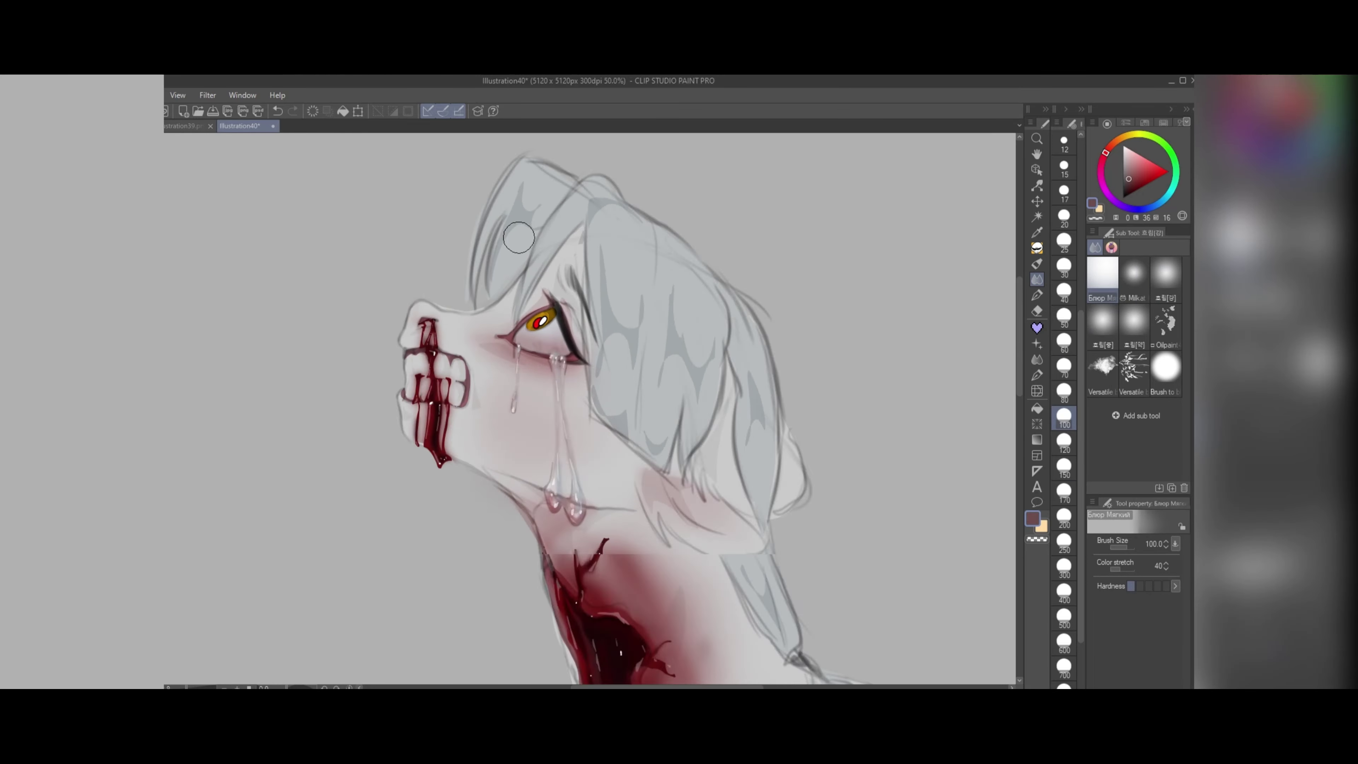
{"action": "scroll", "coordinate": [526, 252], "scroll_direction": "down", "scroll_amount": 3}
{"action": "scroll", "coordinate": [526, 252], "scroll_direction": "up", "scroll_amount": 1}
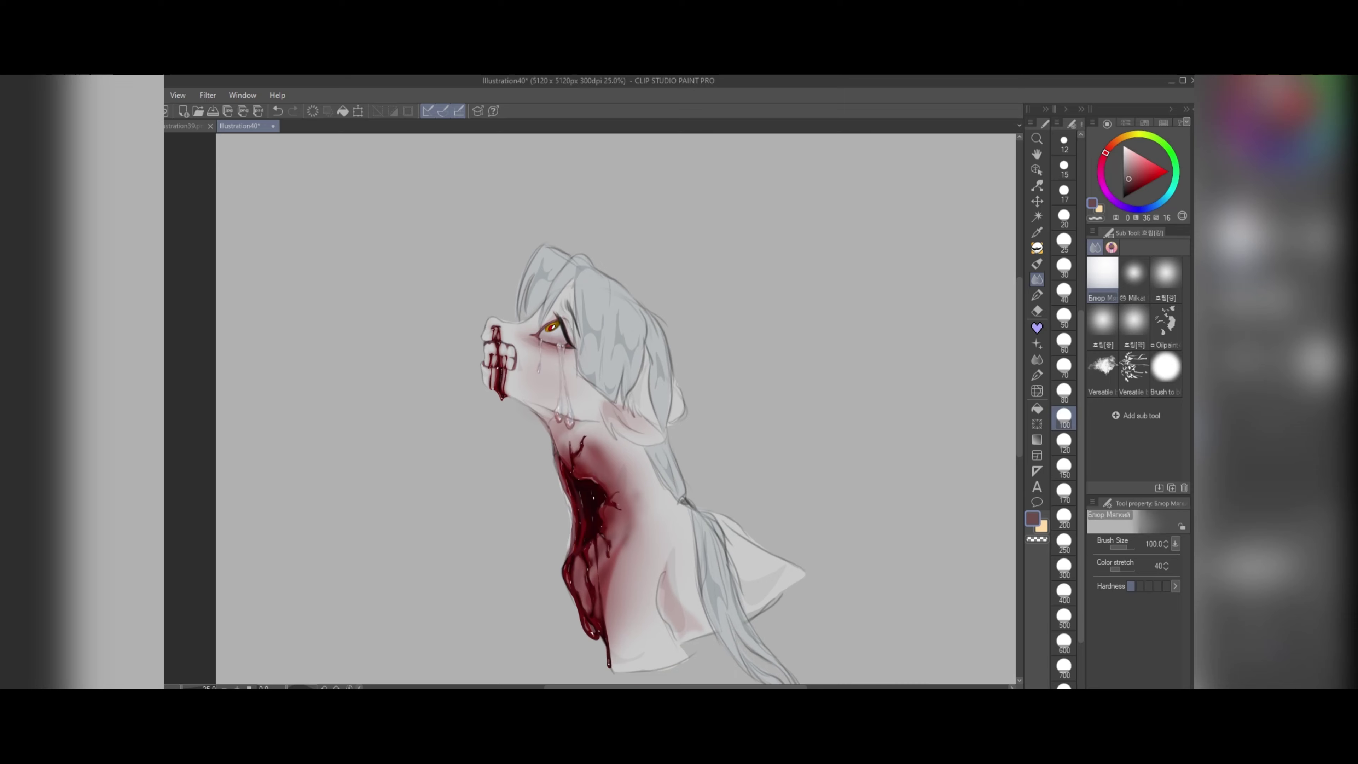
Step: Choose a medium blue and fill shading shapes on the neck wound, shoulder fold, upper neck, jaw underside and mouth corner
{"action": "key", "text": "m"}
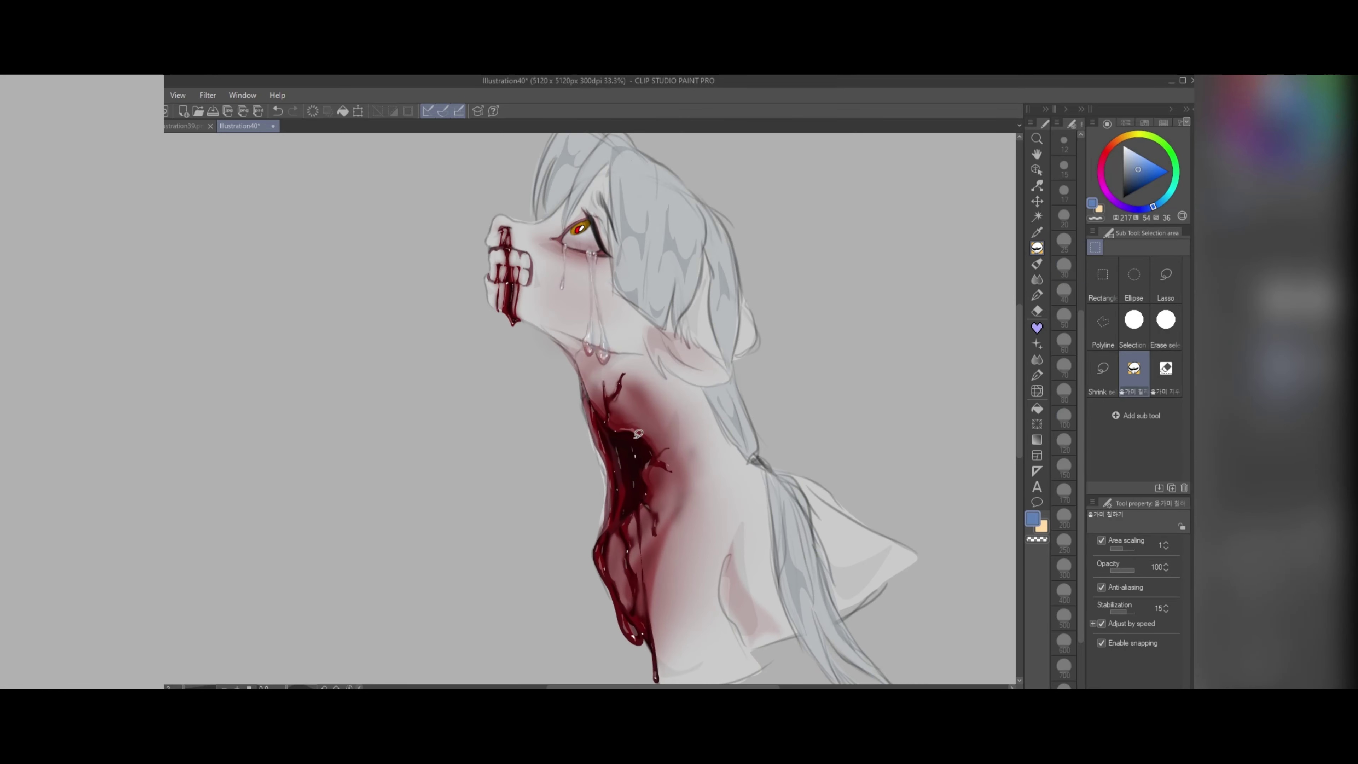
{"action": "left_click_drag", "start_coordinate": [637, 620], "coordinate": [641, 634]}
{"action": "mouse_move", "coordinate": [719, 560]}
{"action": "left_mouse_down"}
{"action": "mouse_move", "coordinate": [757, 637]}
{"action": "mouse_move", "coordinate": [723, 678]}
{"action": "left_mouse_up"}
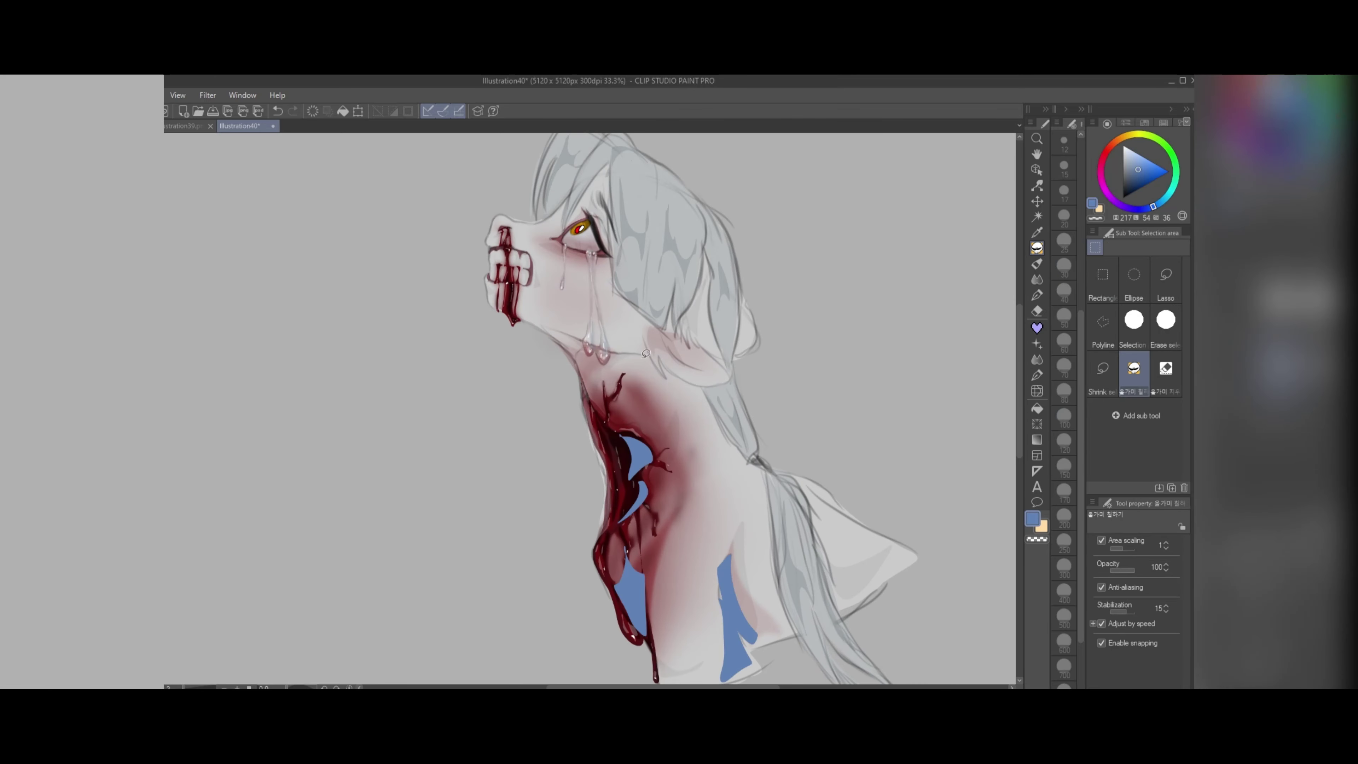
{"action": "left_click_drag", "start_coordinate": [639, 358], "coordinate": [687, 386]}
{"action": "left_click_drag", "start_coordinate": [559, 332], "coordinate": [593, 356]}
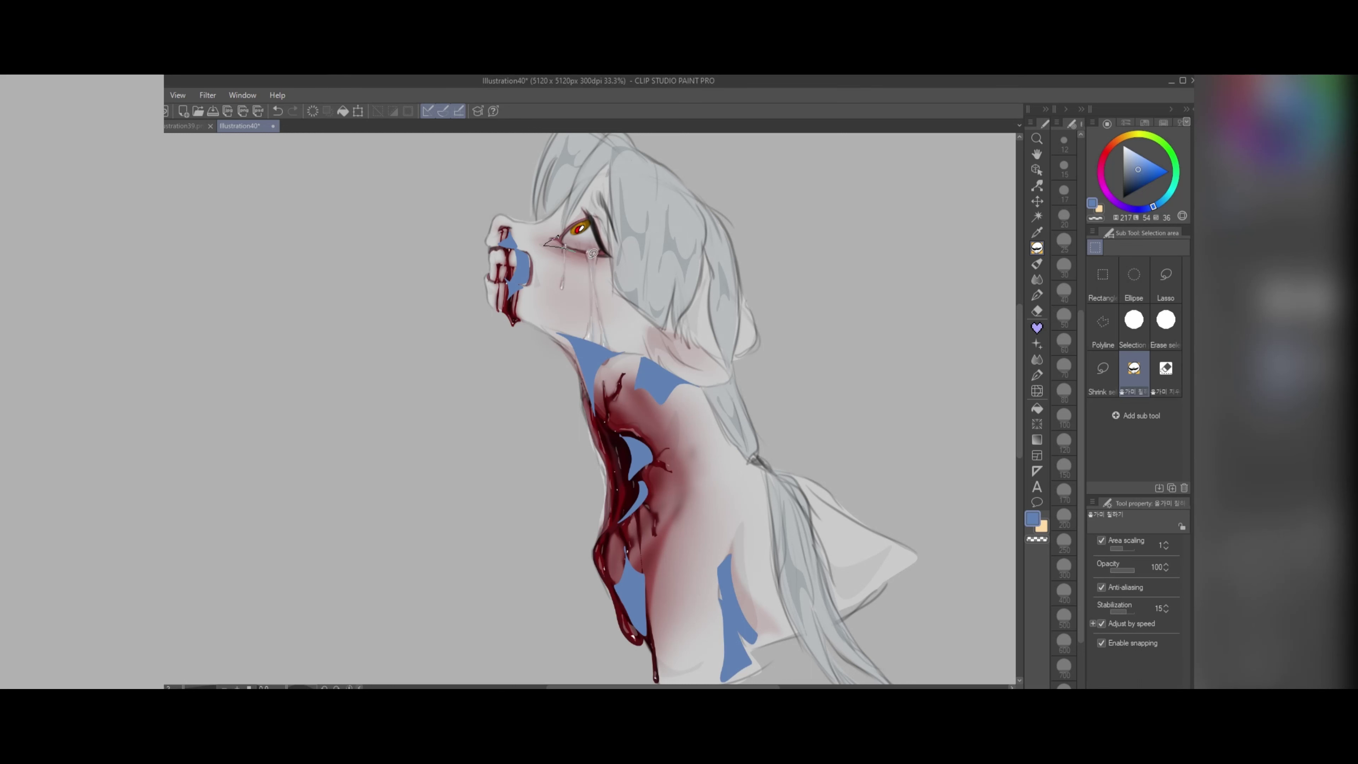
Step: Fill blue shading on the eye, hair, ponytail and shoulder, and soften all the blue patches into the underlying colors
{"action": "left_click_drag", "start_coordinate": [622, 163], "coordinate": [659, 304]}
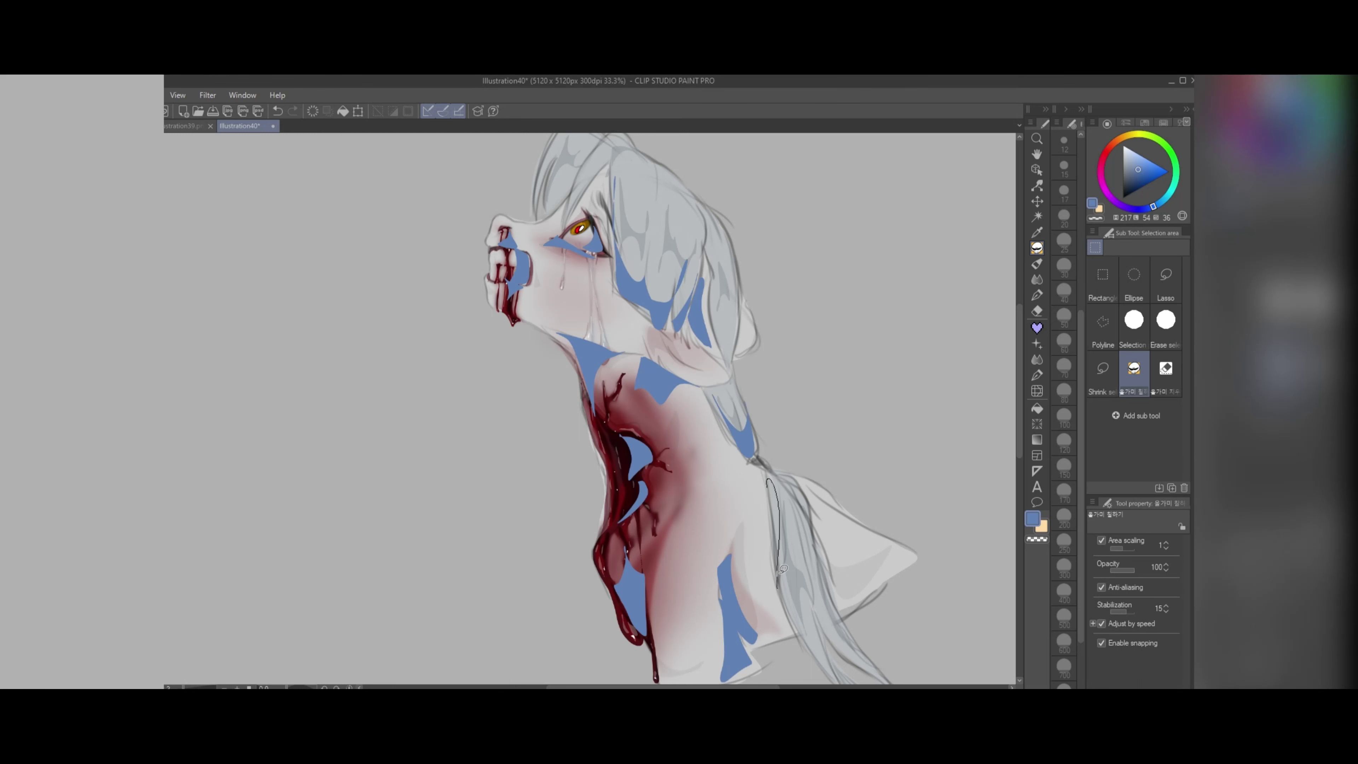
{"action": "left_click_drag", "start_coordinate": [779, 572], "coordinate": [805, 518]}
{"action": "left_click_drag", "start_coordinate": [829, 506], "coordinate": [903, 554]}
{"action": "scroll", "coordinate": [682, 422], "scroll_direction": "down", "scroll_amount": 1}
{"action": "left_click_drag", "start_coordinate": [592, 197], "coordinate": [597, 193]}
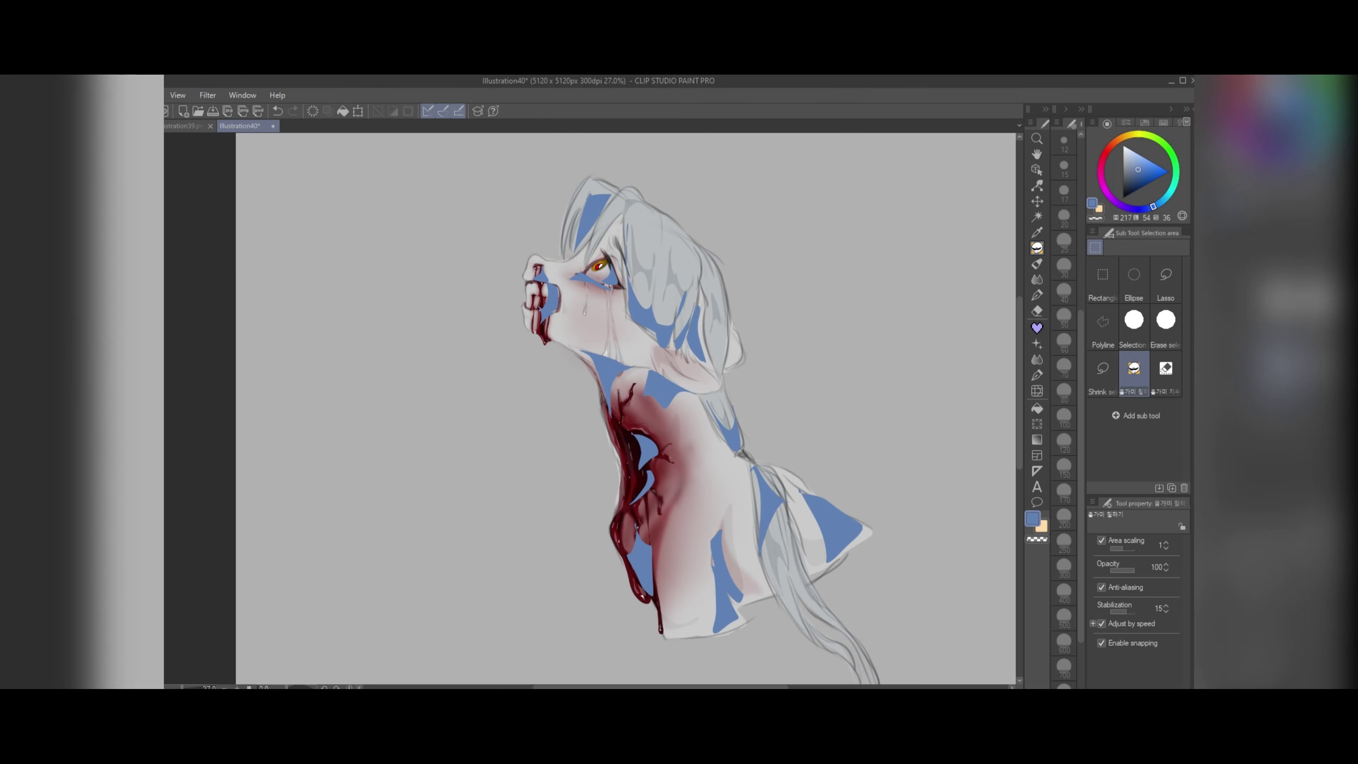
{"action": "scroll", "coordinate": [626, 409], "scroll_direction": "down", "scroll_amount": 1}
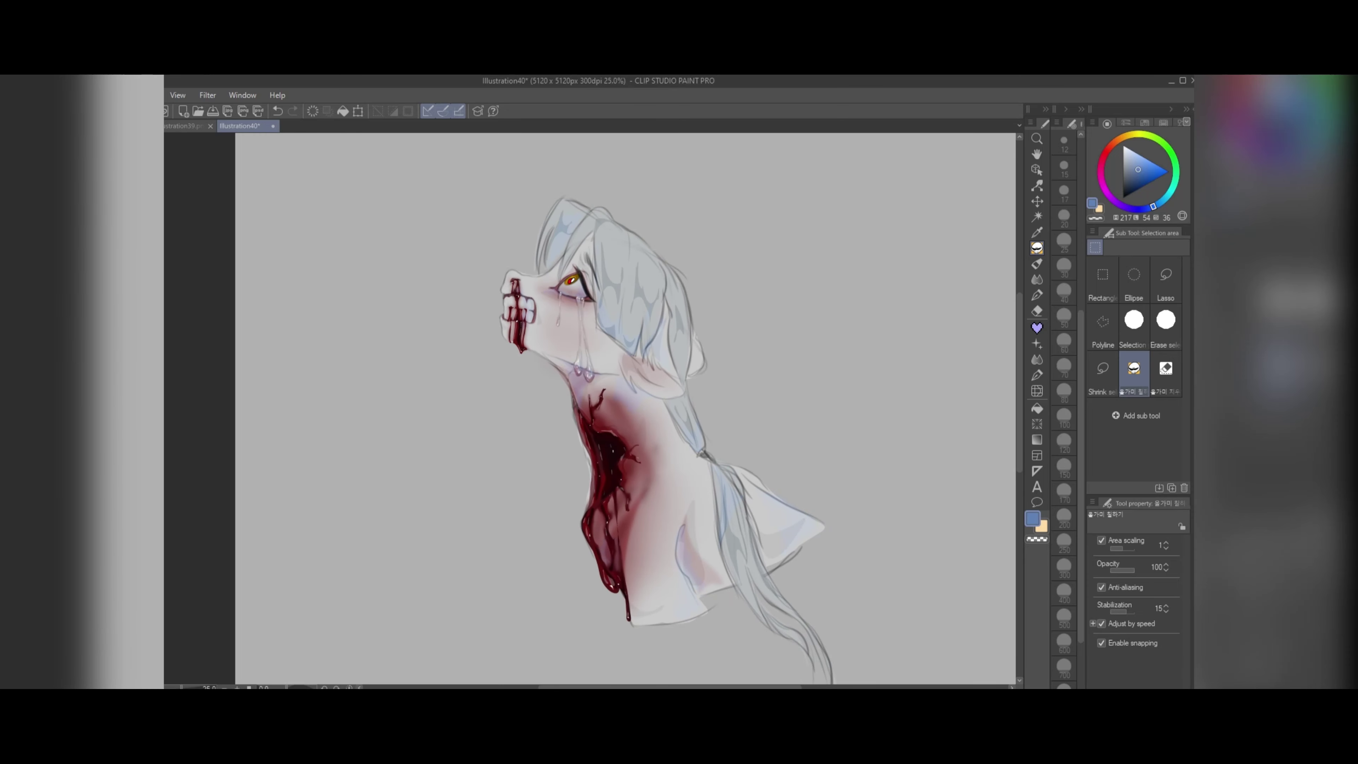
Step: Apply a motion blur at an angle of -22 in both directions to the blue shading
{"action": "left_click", "coordinate": [208, 95]}
{"action": "mouse_move", "coordinate": [219, 109]}
{"action": "left_click", "coordinate": [321, 159]}
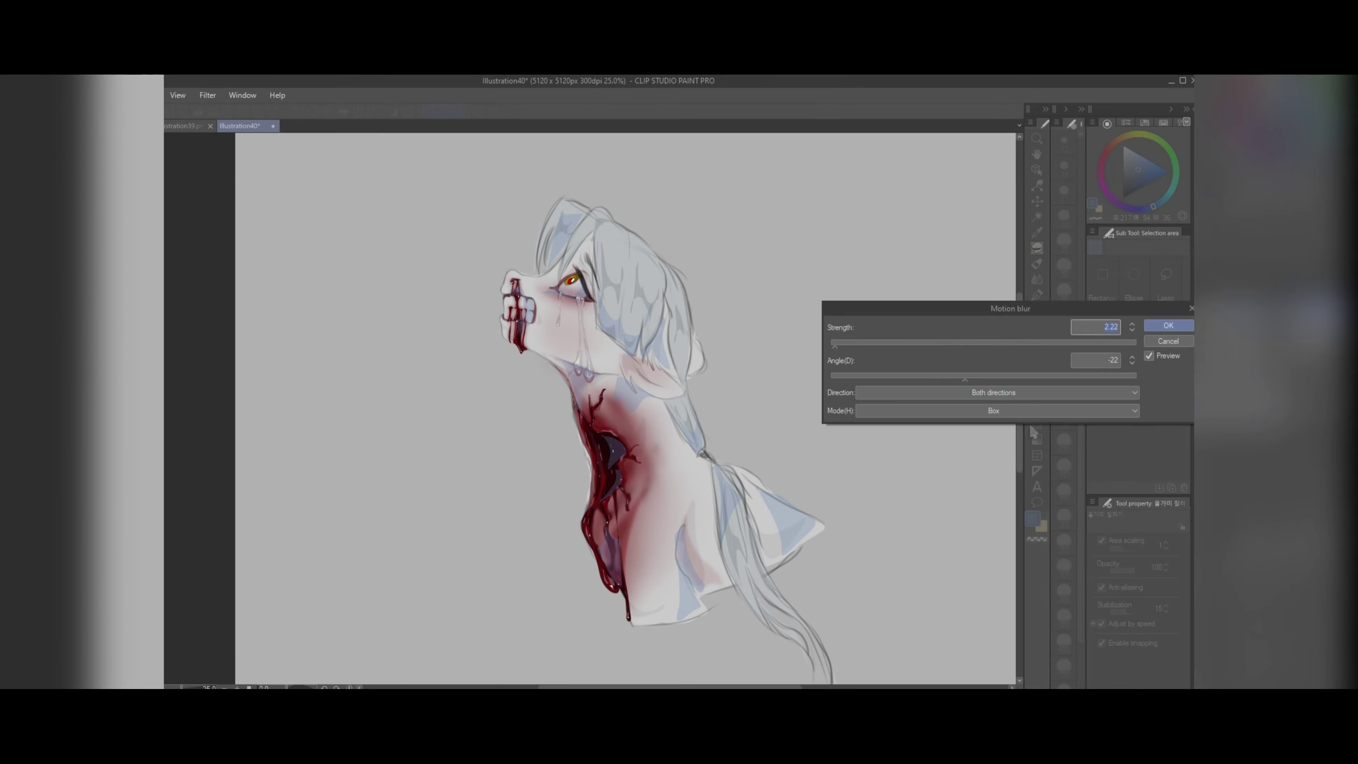
{"action": "left_click", "coordinate": [887, 346]}
{"action": "left_click", "coordinate": [1168, 325]}
Step: Fade the blue shading on the character with the Soft eraser at size 500
{"action": "key", "text": "e"}
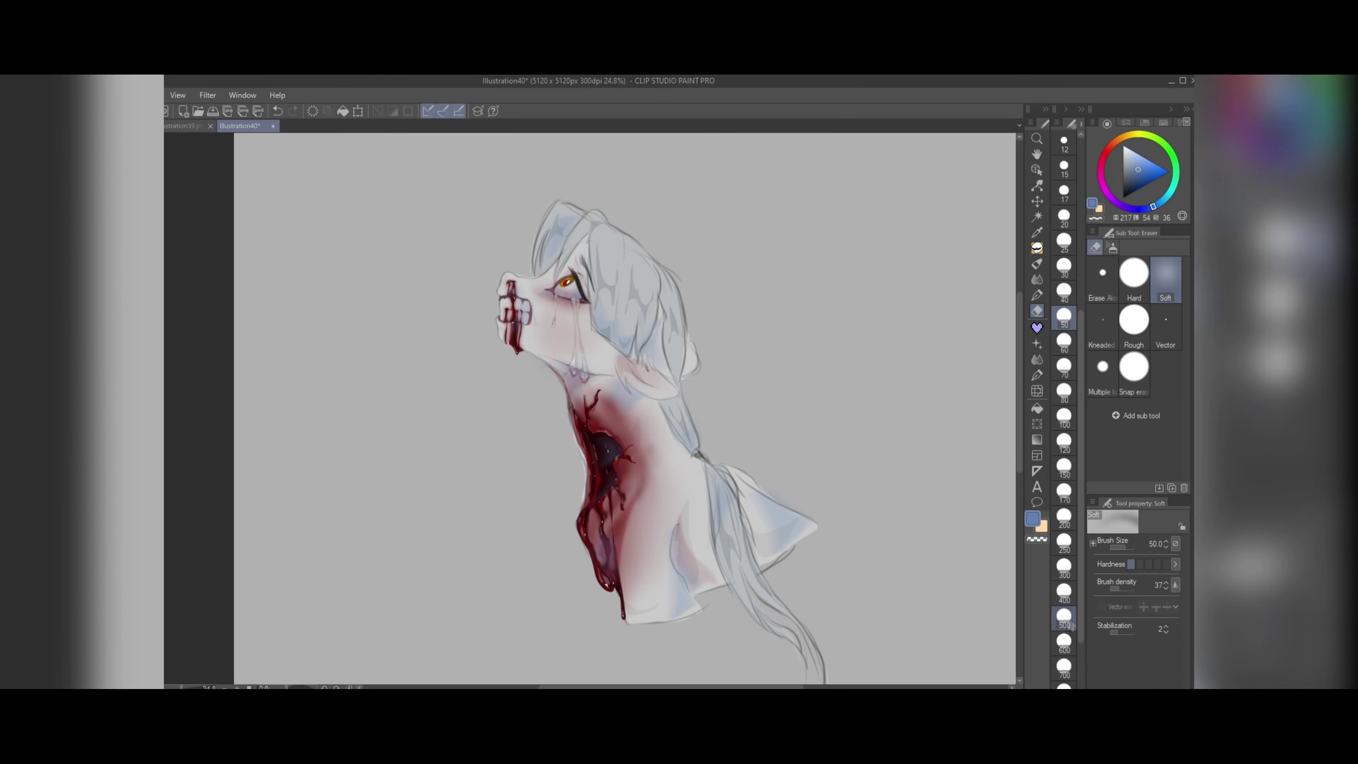
{"action": "scroll", "coordinate": [735, 291], "scroll_direction": "up", "scroll_amount": 1}
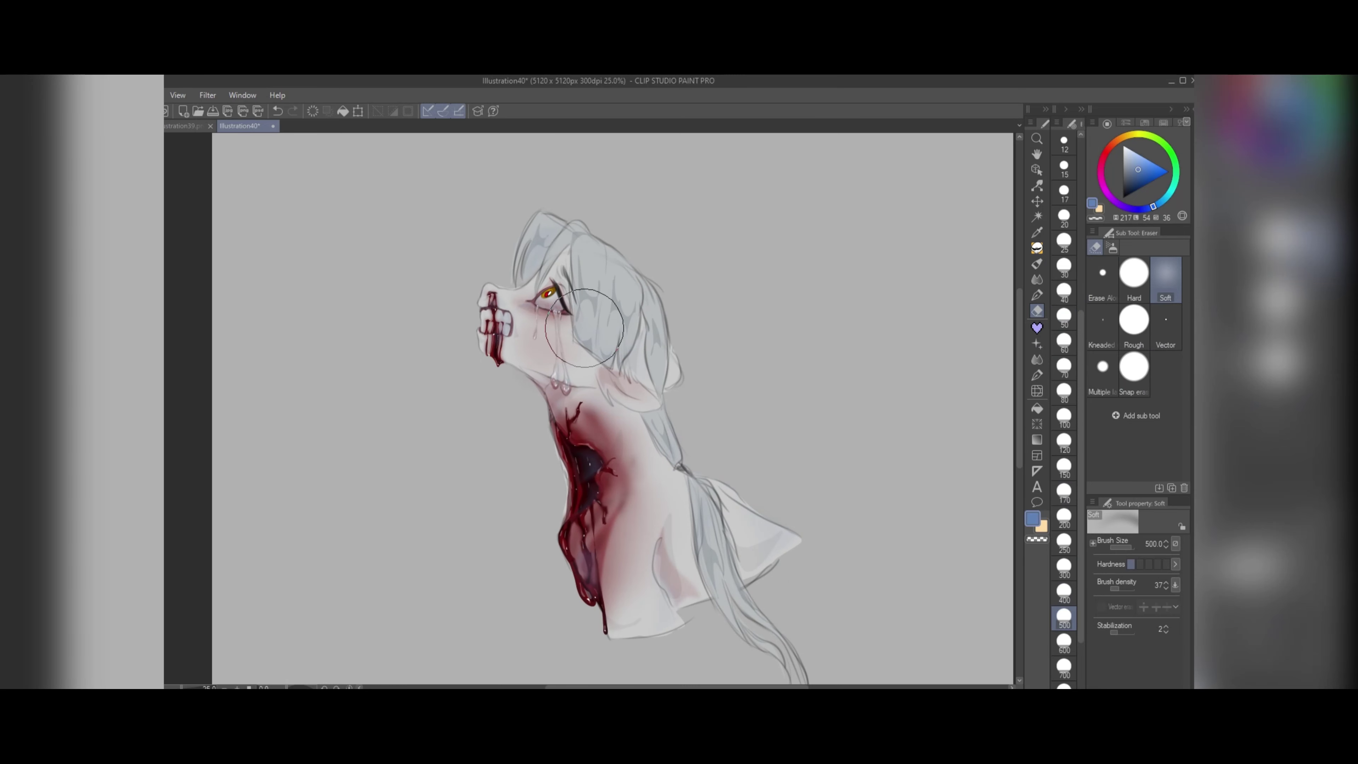
{"action": "scroll", "coordinate": [613, 409], "scroll_direction": "down", "scroll_amount": 2}
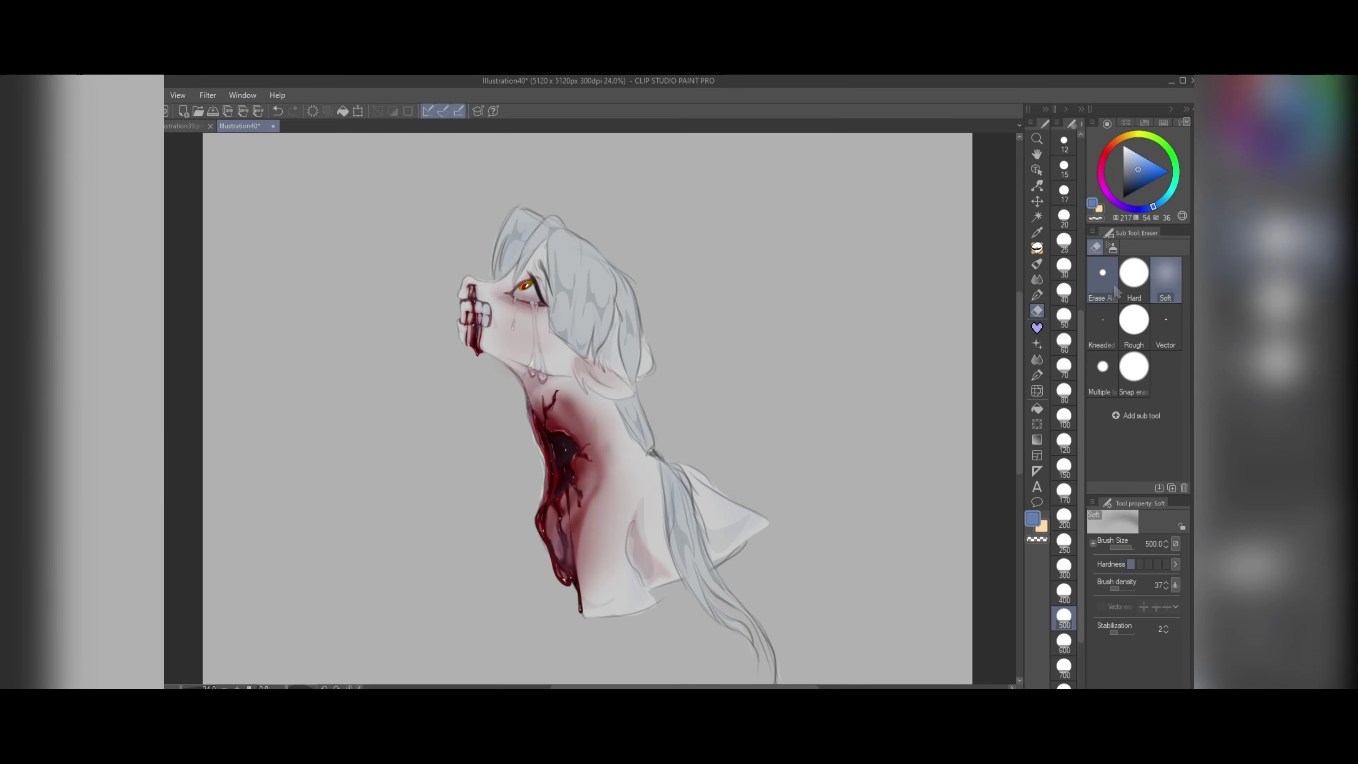
Step: Crop the canvas to a rectangle around the character, about 3372 x 3917 px
{"action": "key", "text": "m"}
{"action": "mouse_move", "coordinate": [386, 156]}
{"action": "left_mouse_down"}
{"action": "mouse_move", "coordinate": [775, 654]}
{"action": "mouse_move", "coordinate": [797, 634]}
{"action": "left_mouse_up"}
{"action": "left_click", "coordinate": [483, 653]}
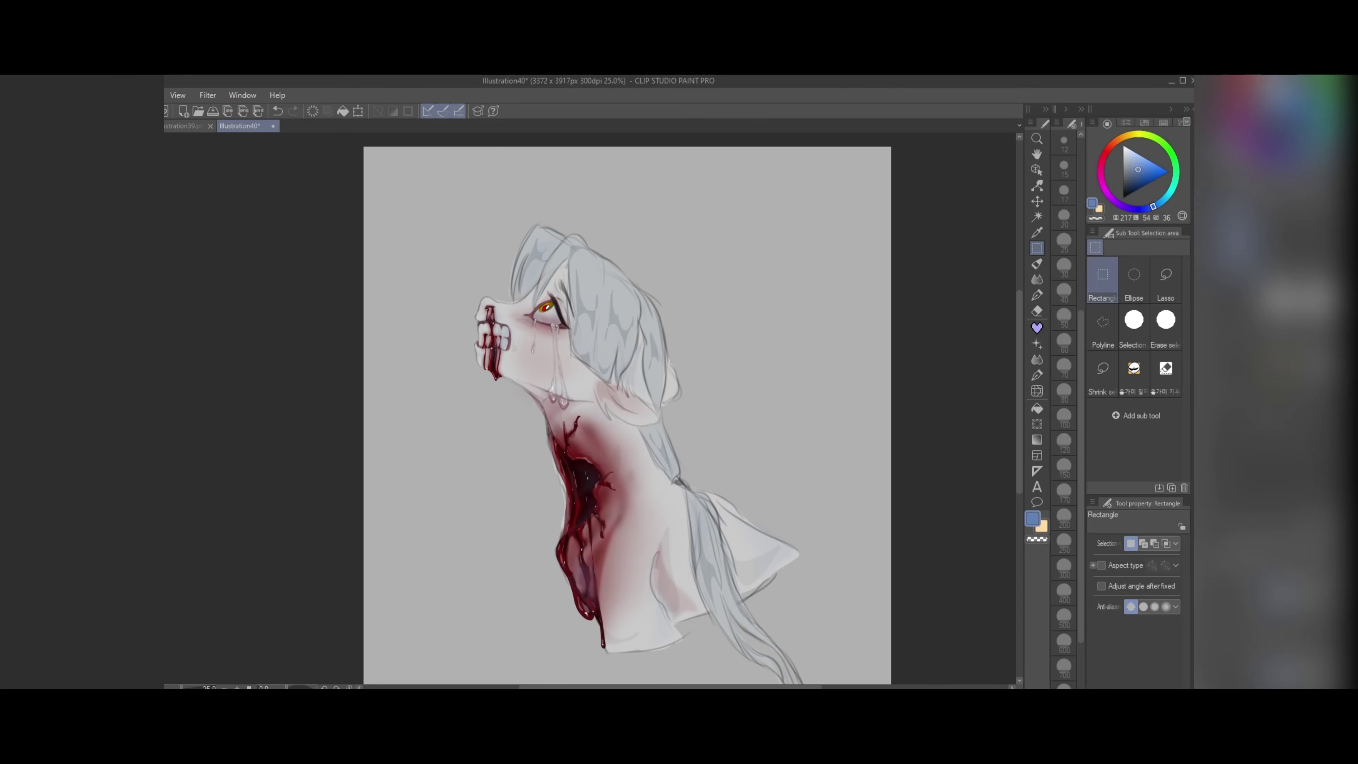
Step: Choose black with the lasso fill tool and add a dark shadow shape behind the character
{"action": "left_click", "coordinate": [1036, 264]}
{"action": "left_click", "coordinate": [1036, 248]}
{"action": "left_click", "coordinate": [1134, 373]}
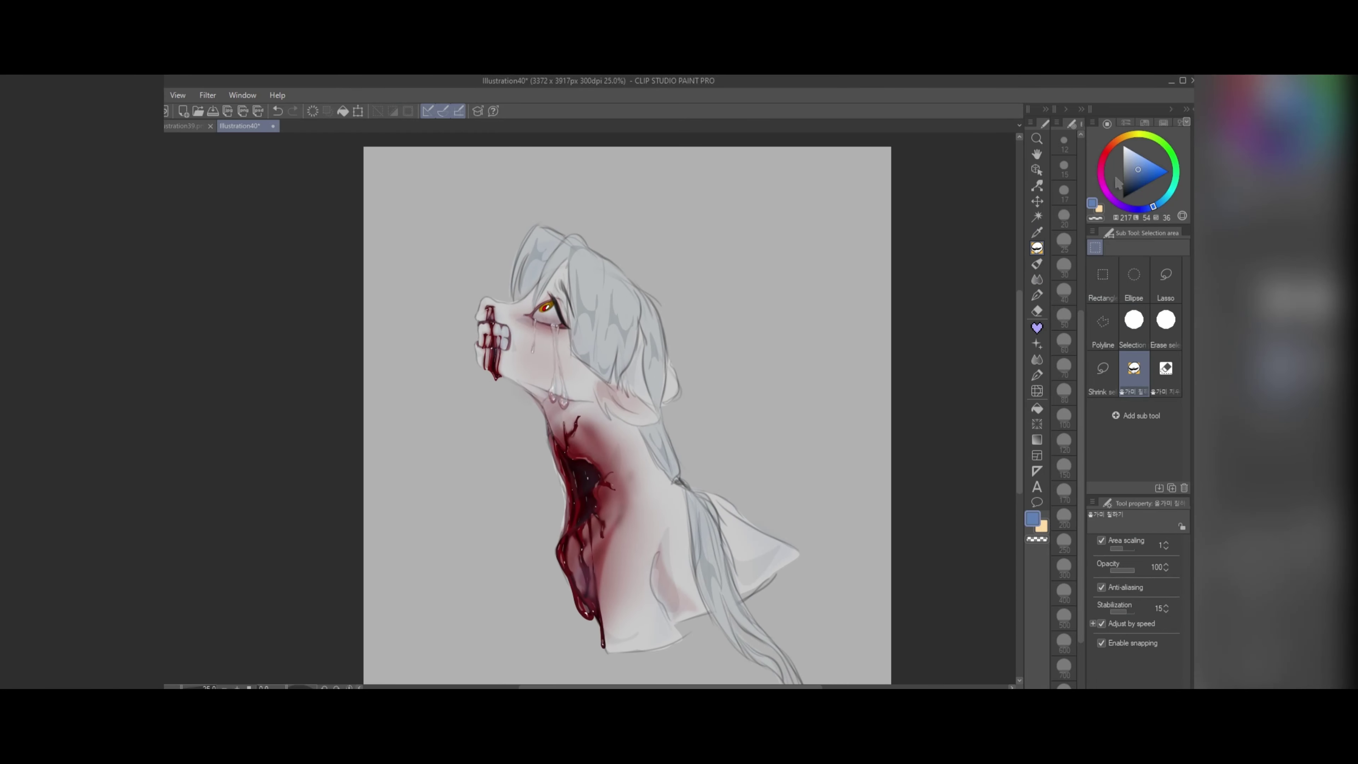
{"action": "left_click", "coordinate": [1123, 197]}
{"action": "scroll", "coordinate": [452, 311], "scroll_direction": "down", "scroll_amount": 2}
{"action": "left_click_drag", "start_coordinate": [703, 507], "coordinate": [788, 349]}
{"action": "scroll", "coordinate": [428, 284], "scroll_direction": "up", "scroll_amount": 1}
{"action": "scroll", "coordinate": [575, 350], "scroll_direction": "up", "scroll_amount": 1}
Step: Soften the dark shadow around the character's silhouette with a stronger Gaussian blur
{"action": "left_click", "coordinate": [178, 95]}
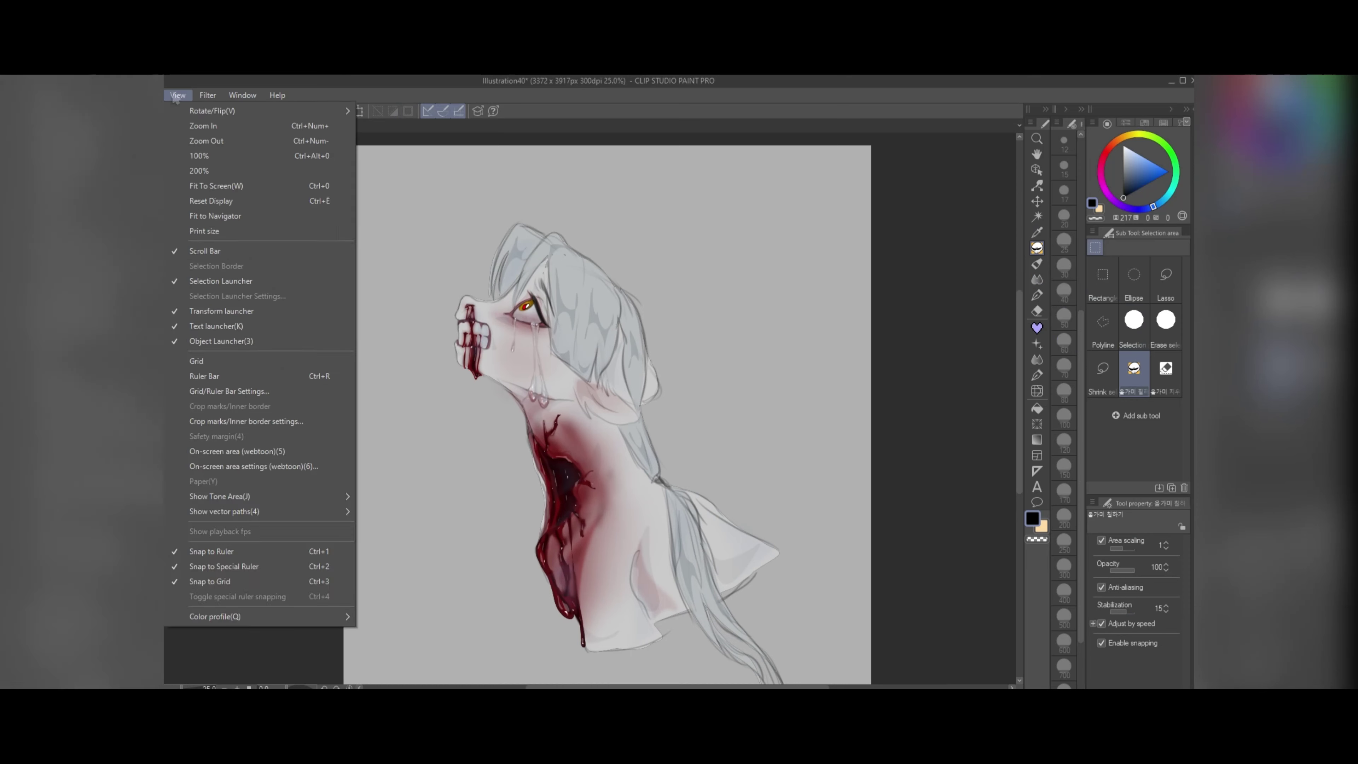
{"action": "mouse_move", "coordinate": [208, 95]}
{"action": "mouse_move", "coordinate": [256, 115]}
{"action": "left_click", "coordinate": [337, 141]}
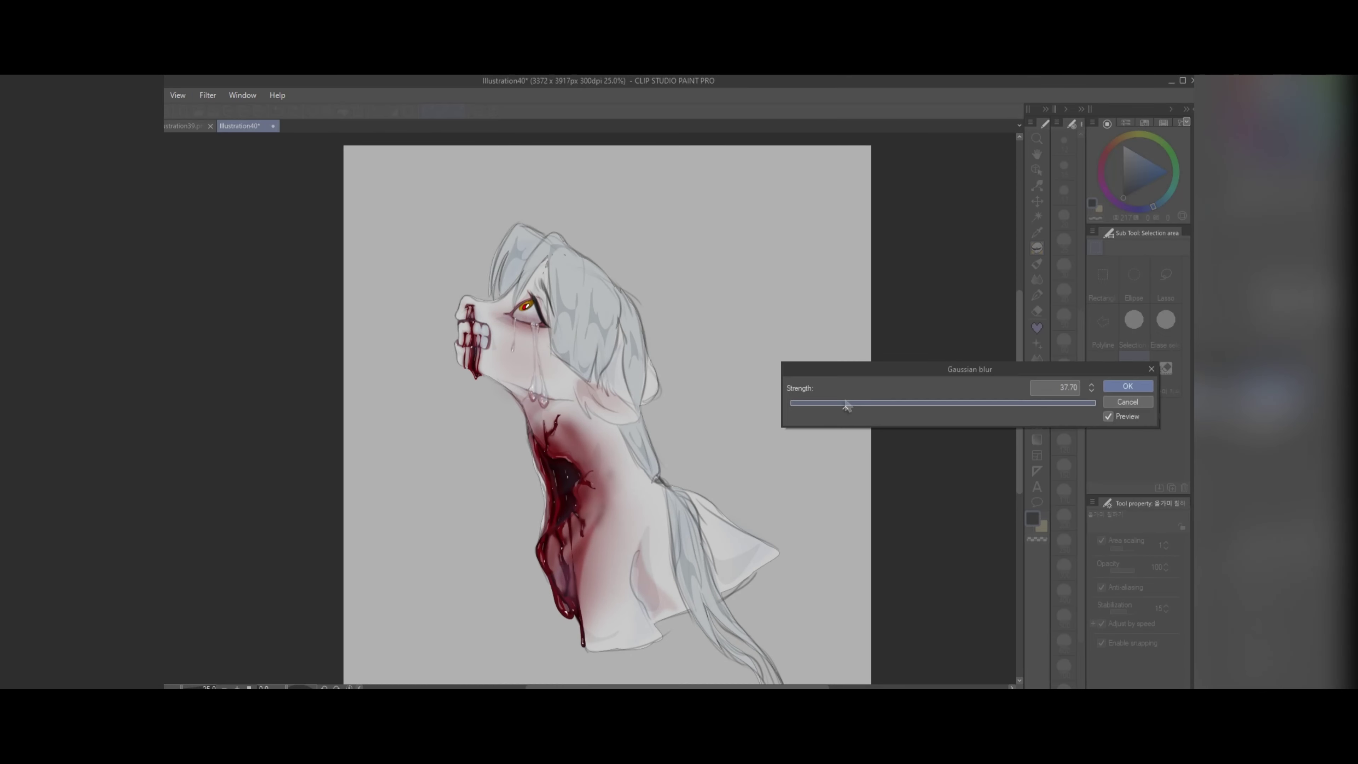
{"action": "left_click_drag", "start_coordinate": [847, 404], "coordinate": [910, 404]}
{"action": "left_click", "coordinate": [1127, 385]}
{"action": "scroll", "coordinate": [544, 269], "scroll_direction": "down", "scroll_amount": 3}
{"action": "scroll", "coordinate": [473, 320], "scroll_direction": "up", "scroll_amount": 2}
{"action": "scroll", "coordinate": [541, 261], "scroll_direction": "down", "scroll_amount": 2}
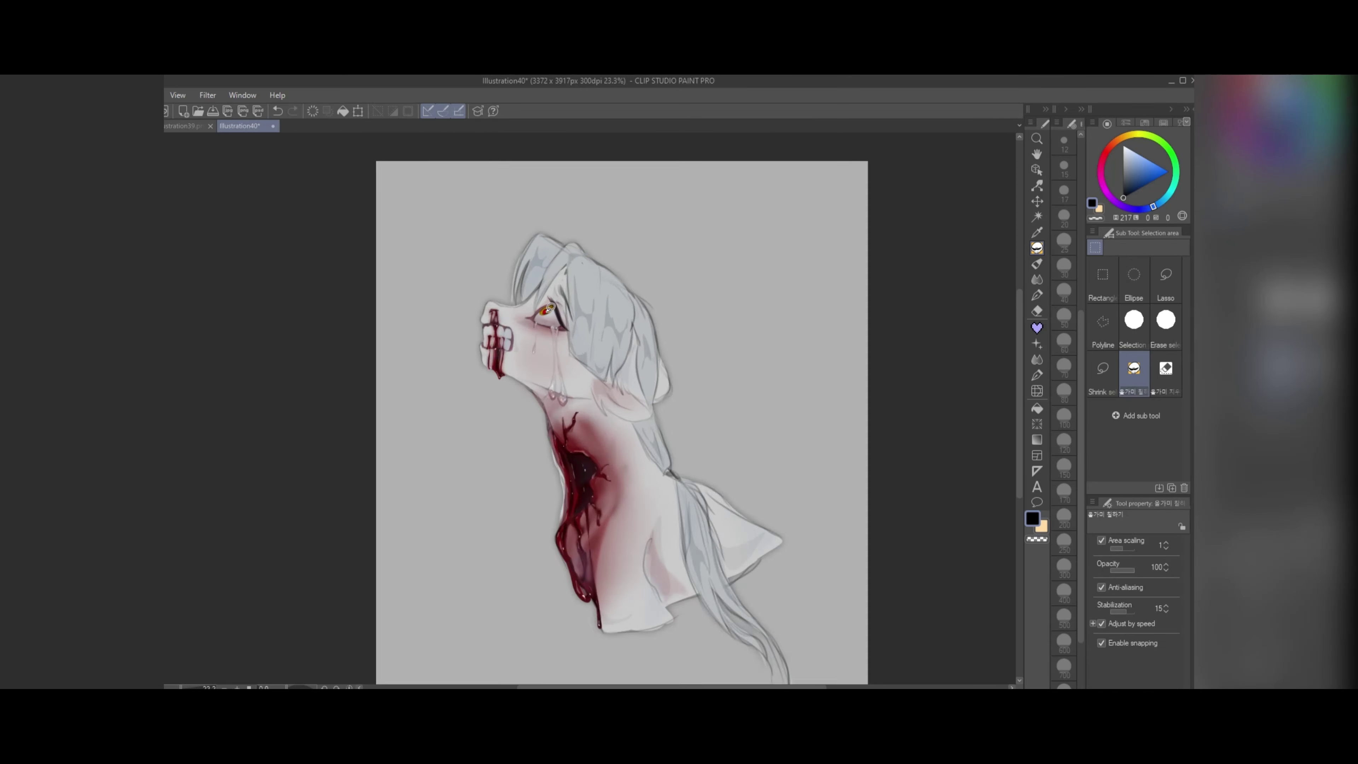
Step: Try a dark plum foreground-to-transparent gradient rising from the bottom of the canvas, and undo it
{"action": "left_click", "coordinate": [1037, 440]}
{"action": "scroll", "coordinate": [563, 538], "scroll_direction": "down", "scroll_amount": 1}
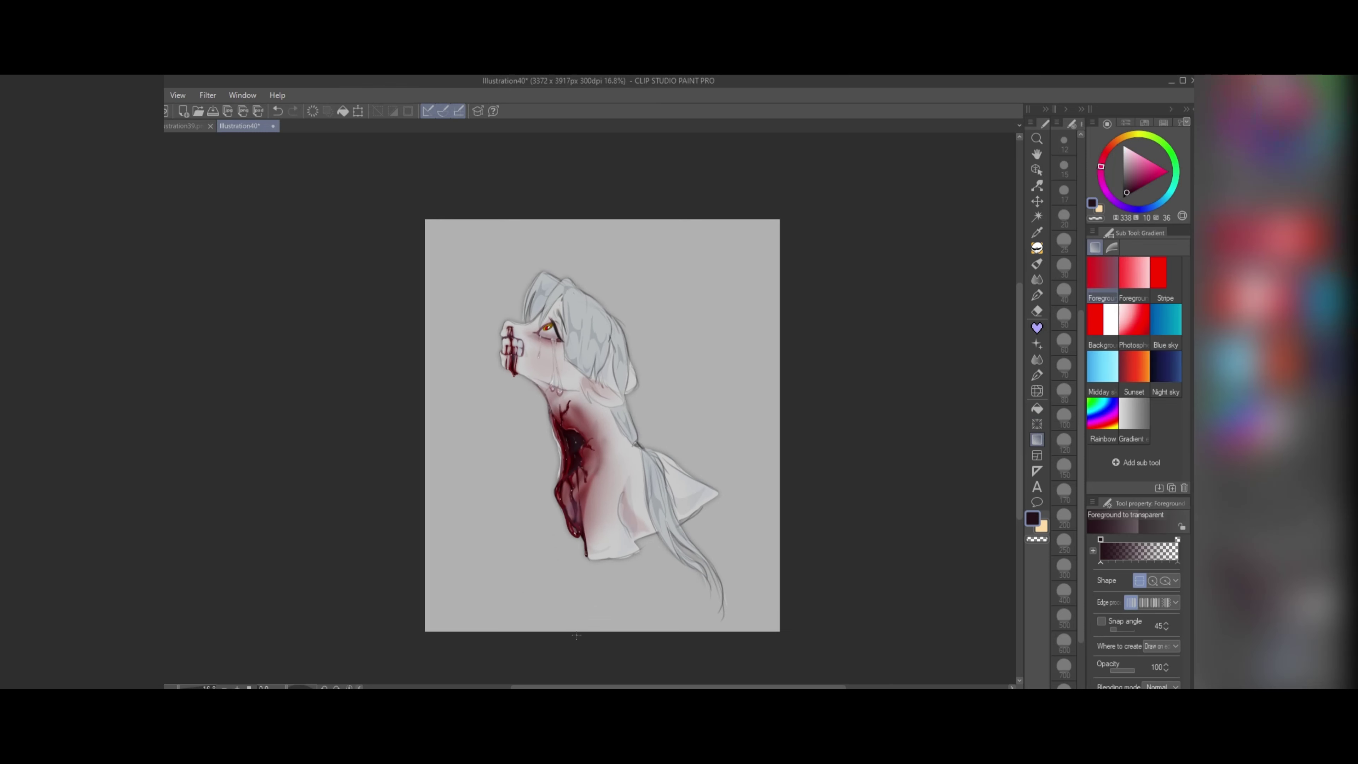
{"action": "left_click_drag", "start_coordinate": [602, 634], "coordinate": [602, 279]}
{"action": "scroll", "coordinate": [641, 605], "scroll_direction": "up", "scroll_amount": 2}
{"action": "key", "text": "ctrl+z"}
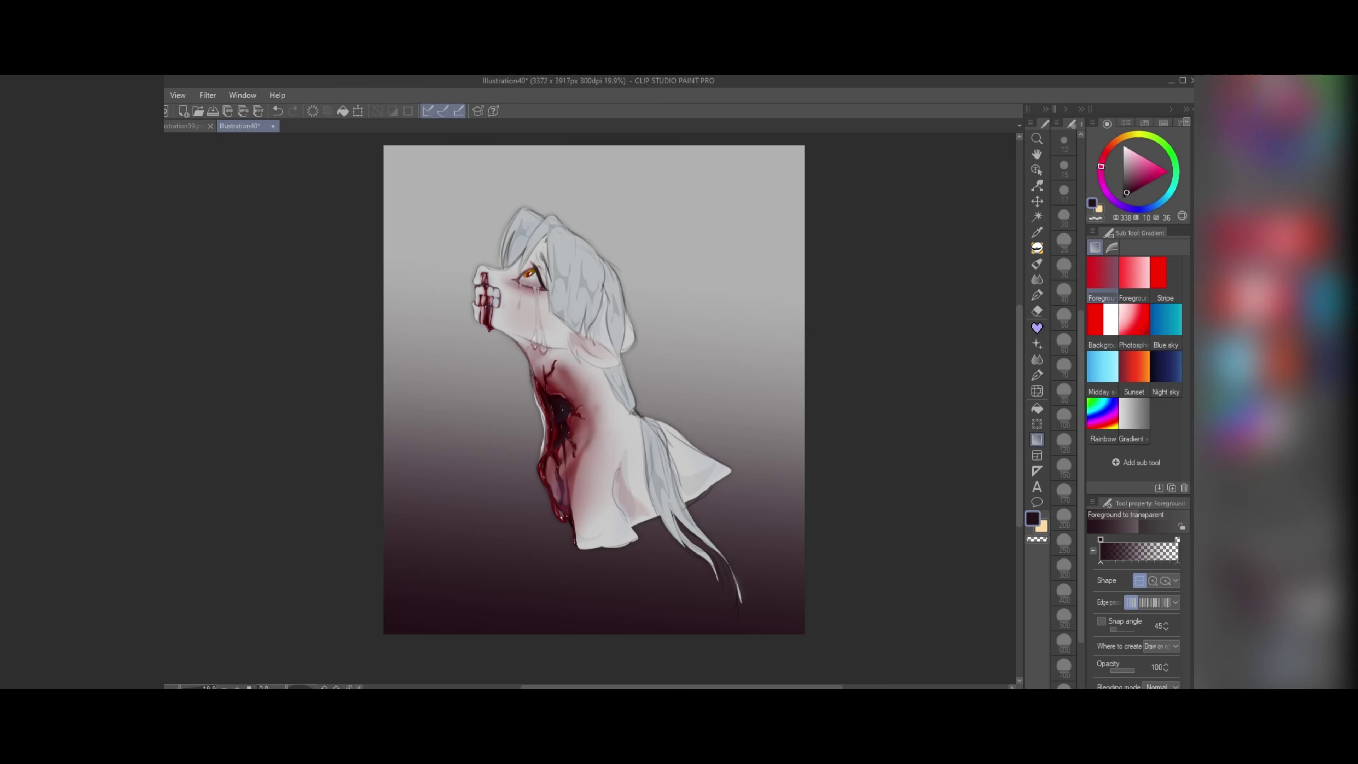
{"action": "key", "text": "ctrl+z"}
{"action": "key", "text": "ctrl+z"}
{"action": "key", "text": "ctrl+z"}
{"action": "scroll", "coordinate": [353, 528], "scroll_direction": "down", "scroll_amount": 1}
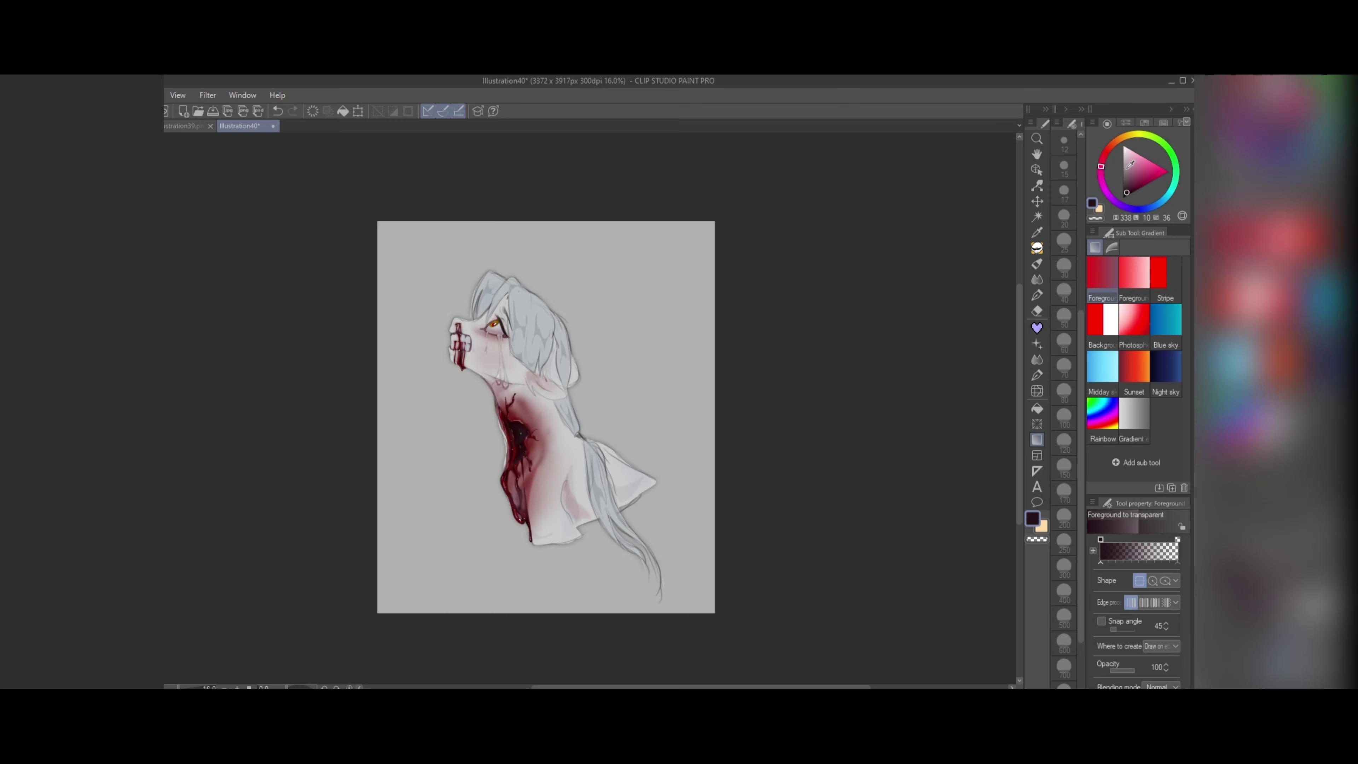
Step: Choose white and draw a foreground-to-transparent gradient over the grey background, fading downward from the top
{"action": "left_click", "coordinate": [1123, 146]}
{"action": "left_click_drag", "start_coordinate": [526, 383], "coordinate": [525, 383]}
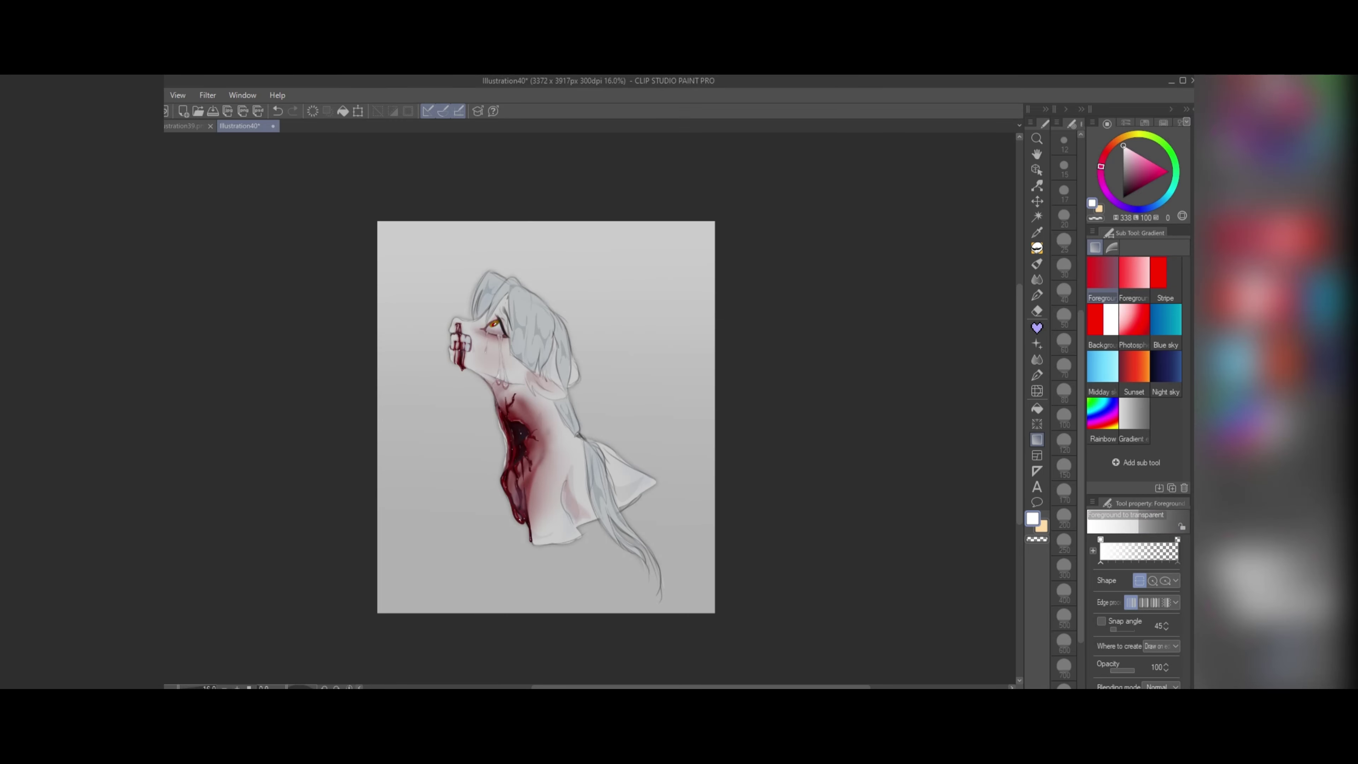
{"action": "scroll", "coordinate": [546, 417], "scroll_direction": "up", "scroll_amount": 4}
{"action": "scroll", "coordinate": [547, 417], "scroll_direction": "down", "scroll_amount": 5}
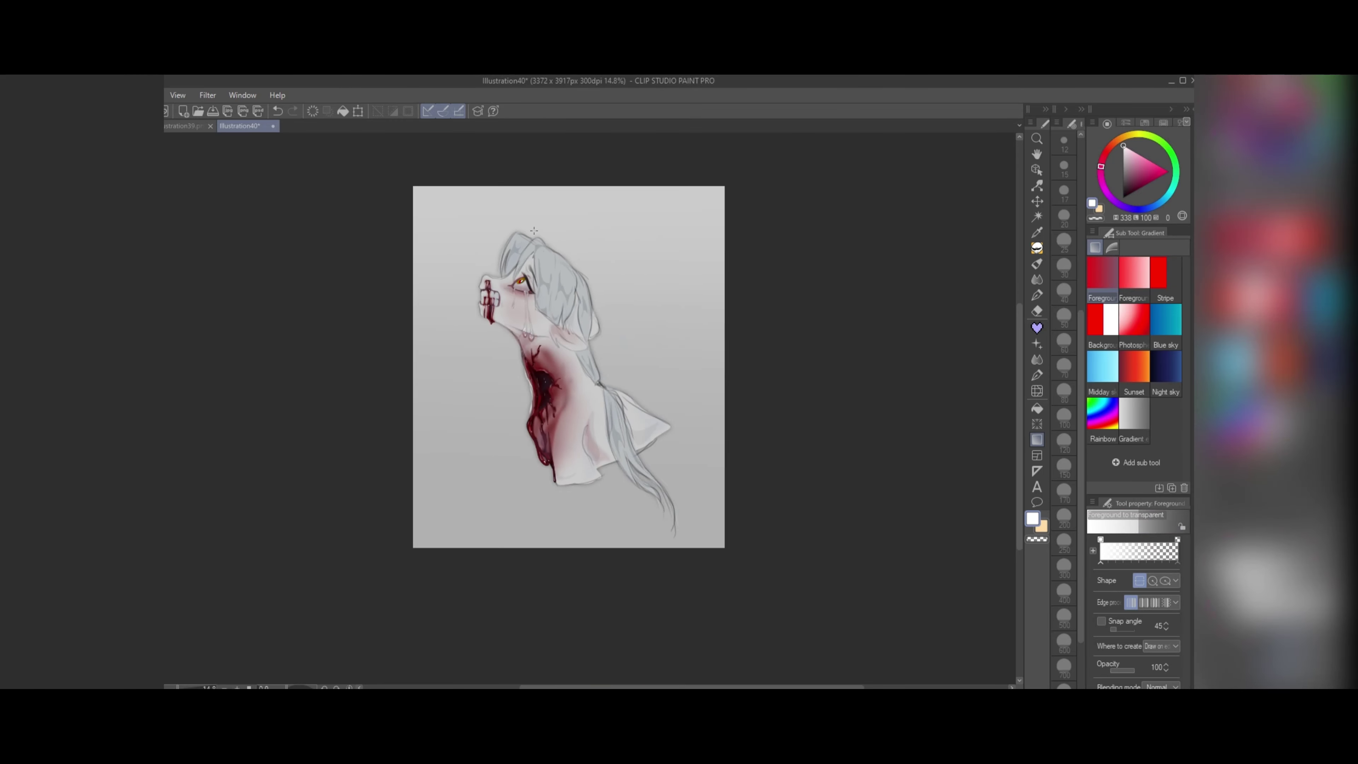
{"action": "scroll", "coordinate": [546, 417], "scroll_direction": "up", "scroll_amount": 1}
Step: Apply a filter that adds a fine grain texture over the illustration
{"action": "left_click", "coordinate": [207, 95]}
{"action": "left_click", "coordinate": [324, 174]}
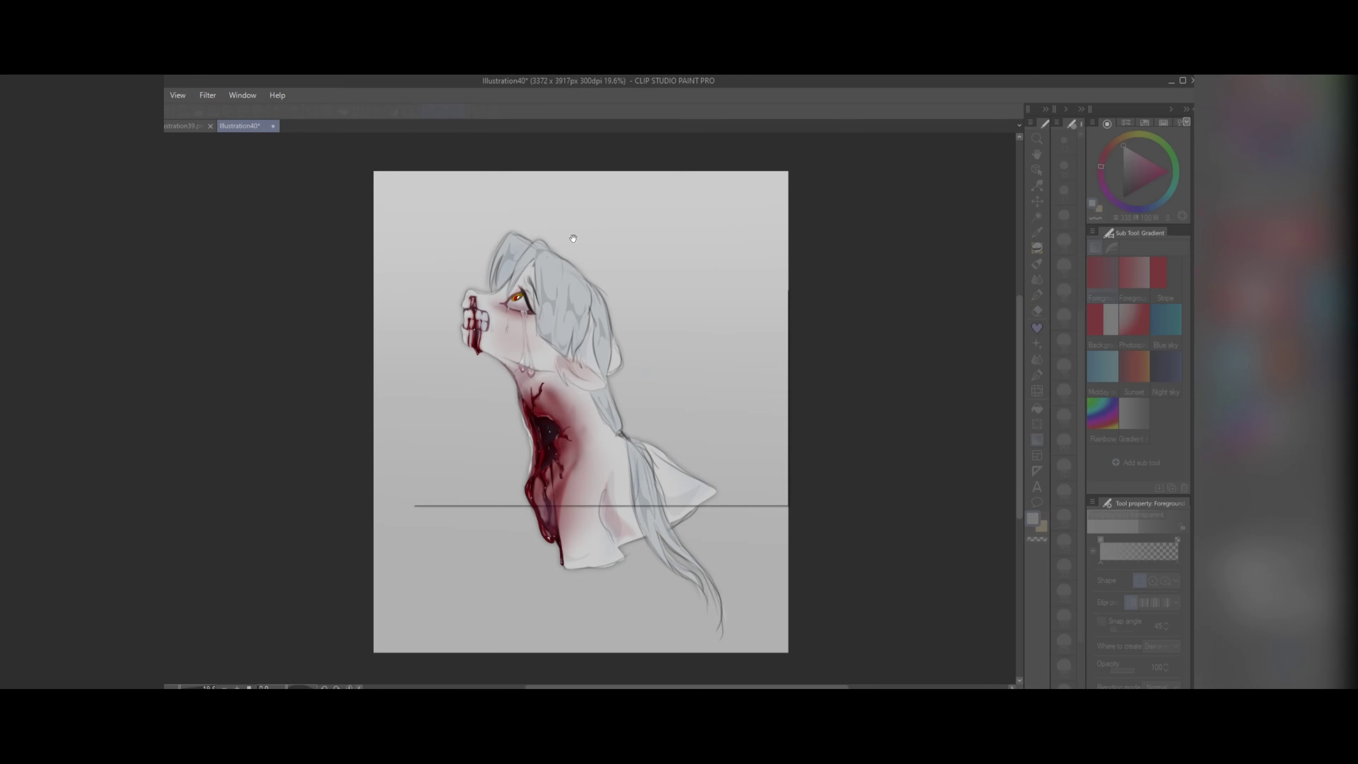
{"action": "left_click", "coordinate": [757, 311]}
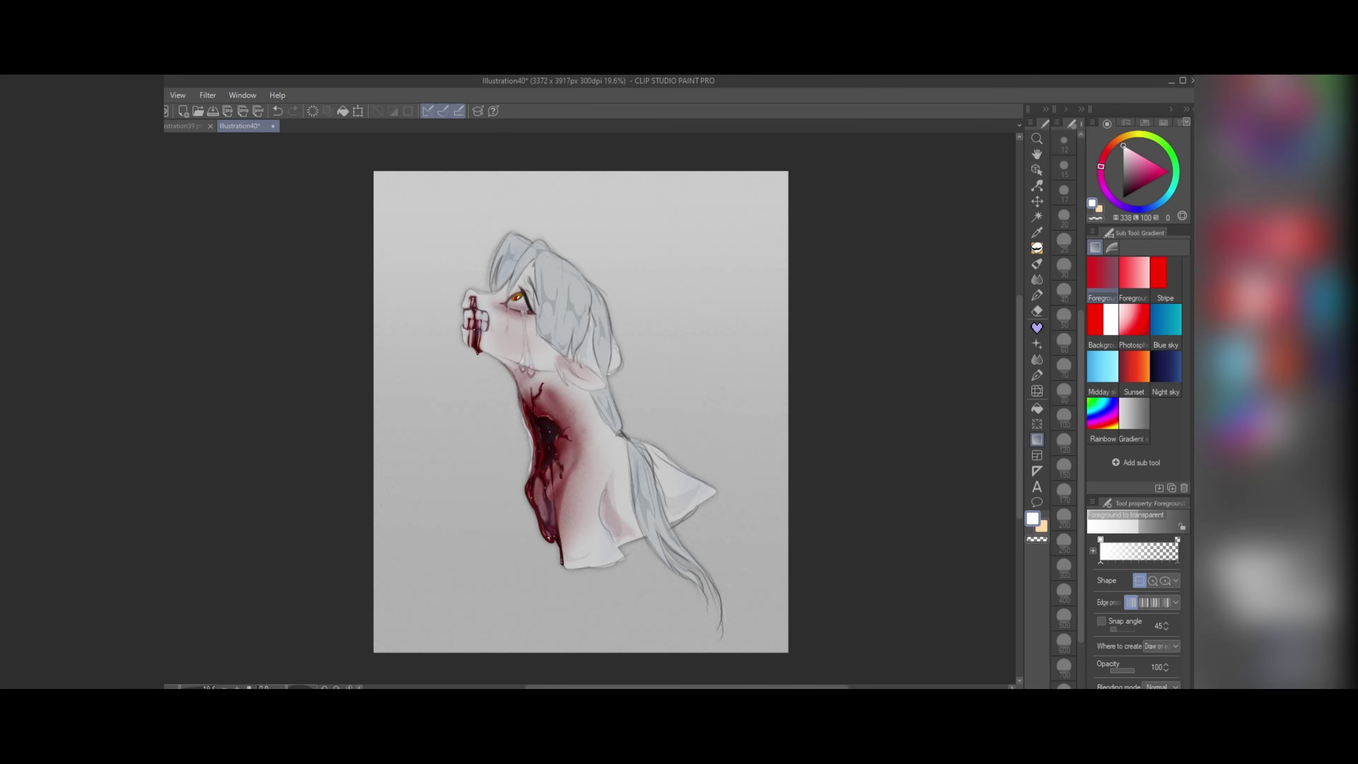
{"action": "scroll", "coordinate": [492, 312], "scroll_direction": "down", "scroll_amount": 2}
{"action": "scroll", "coordinate": [491, 312], "scroll_direction": "up", "scroll_amount": 2}
{"action": "scroll", "coordinate": [491, 312], "scroll_direction": "down", "scroll_amount": 1}
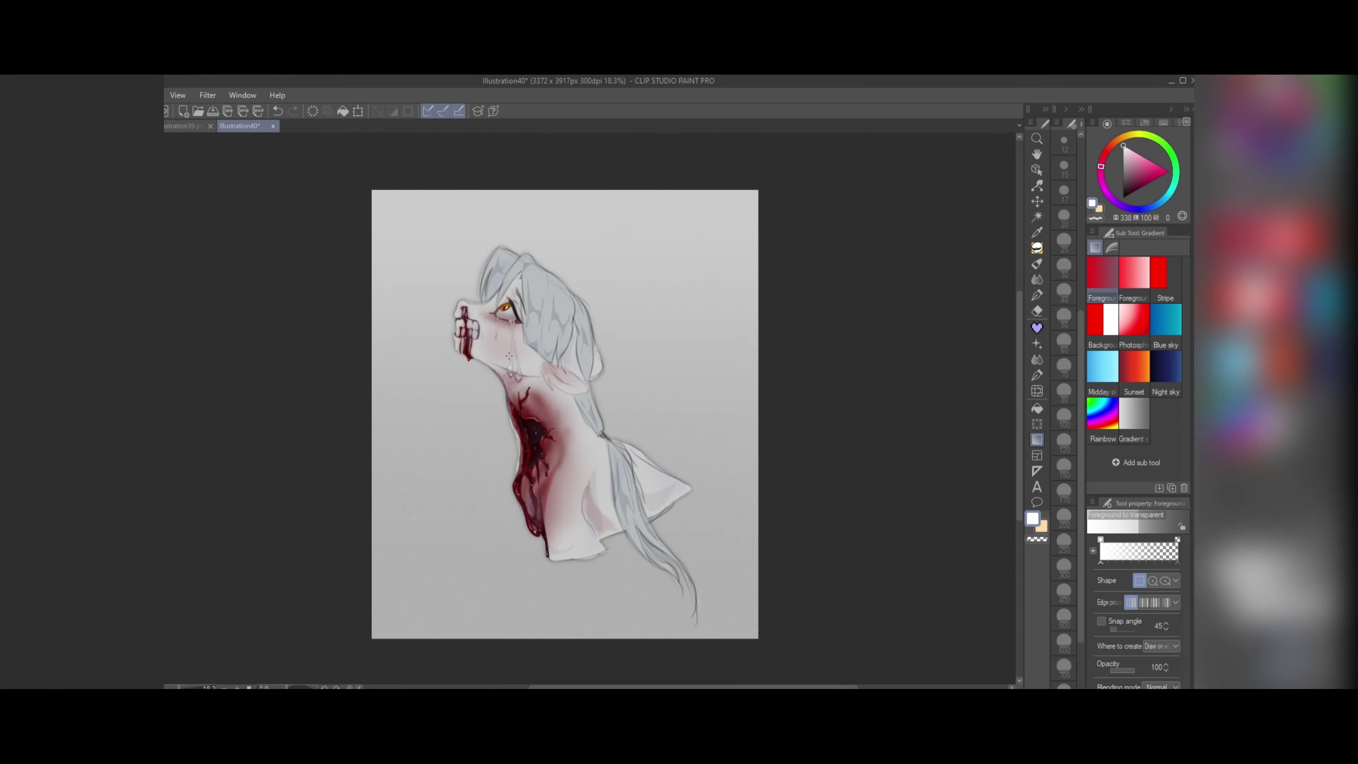
Step: Choose light blue (RGB 76, 158, 212) and lasso-fill a translucent reflection on the iris beside the red pupil
{"action": "scroll", "coordinate": [487, 370], "scroll_direction": "up", "scroll_amount": 5}
{"action": "scroll", "coordinate": [489, 370], "scroll_direction": "down", "scroll_amount": 3}
{"action": "scroll", "coordinate": [465, 271], "scroll_direction": "down", "scroll_amount": 2}
{"action": "scroll", "coordinate": [481, 283], "scroll_direction": "up", "scroll_amount": 3}
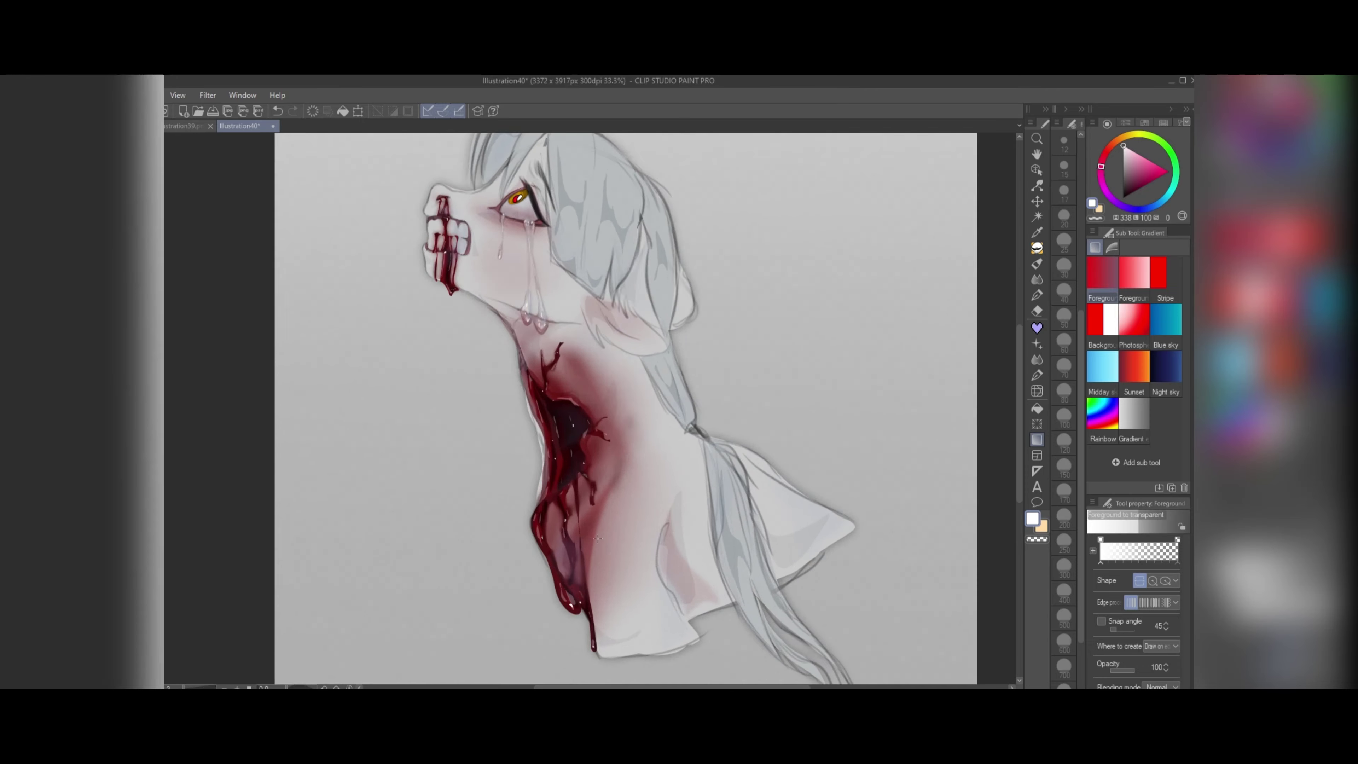
{"action": "scroll", "coordinate": [508, 300], "scroll_direction": "down", "scroll_amount": 3}
{"action": "scroll", "coordinate": [536, 316], "scroll_direction": "up", "scroll_amount": 1}
{"action": "scroll", "coordinate": [537, 315], "scroll_direction": "up", "scroll_amount": 10}
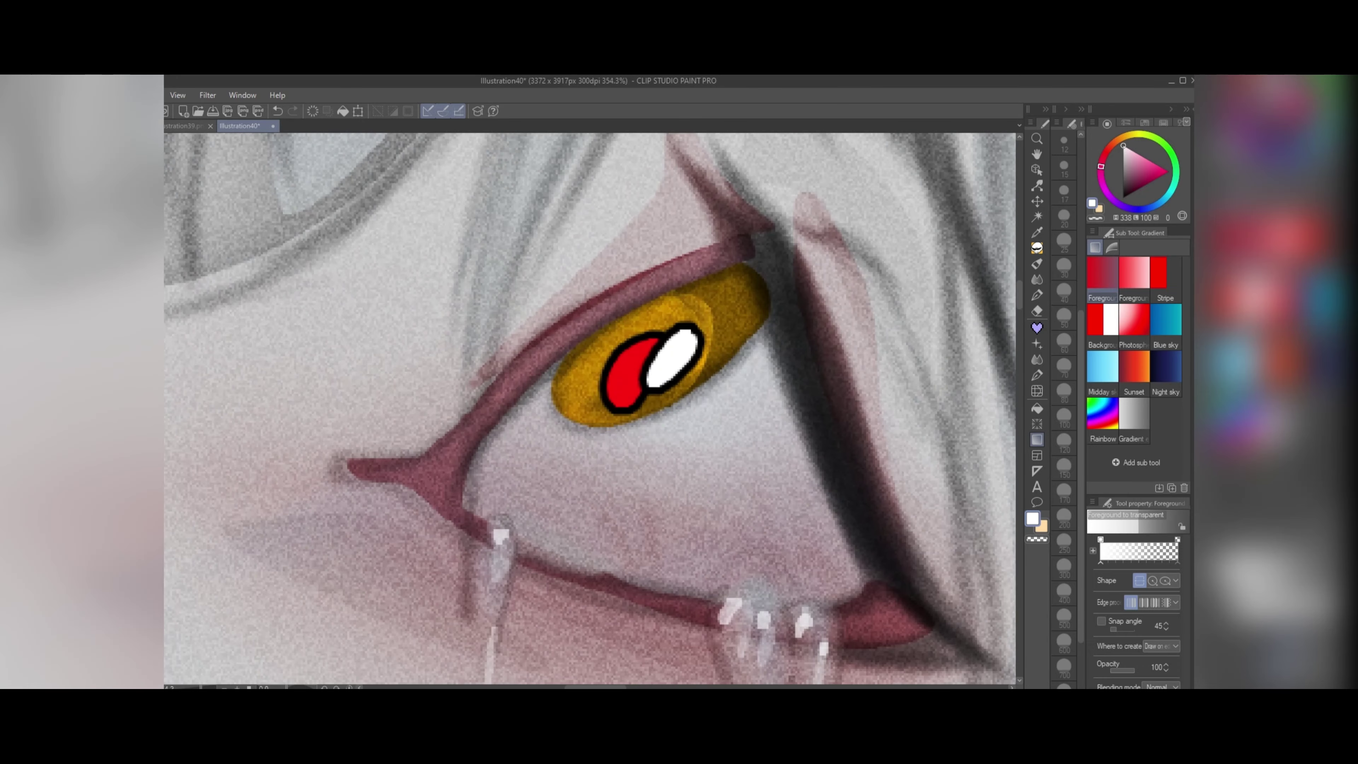
{"action": "left_click", "coordinate": [1036, 247]}
{"action": "left_click", "coordinate": [1148, 168]}
{"action": "left_click", "coordinate": [1161, 203]}
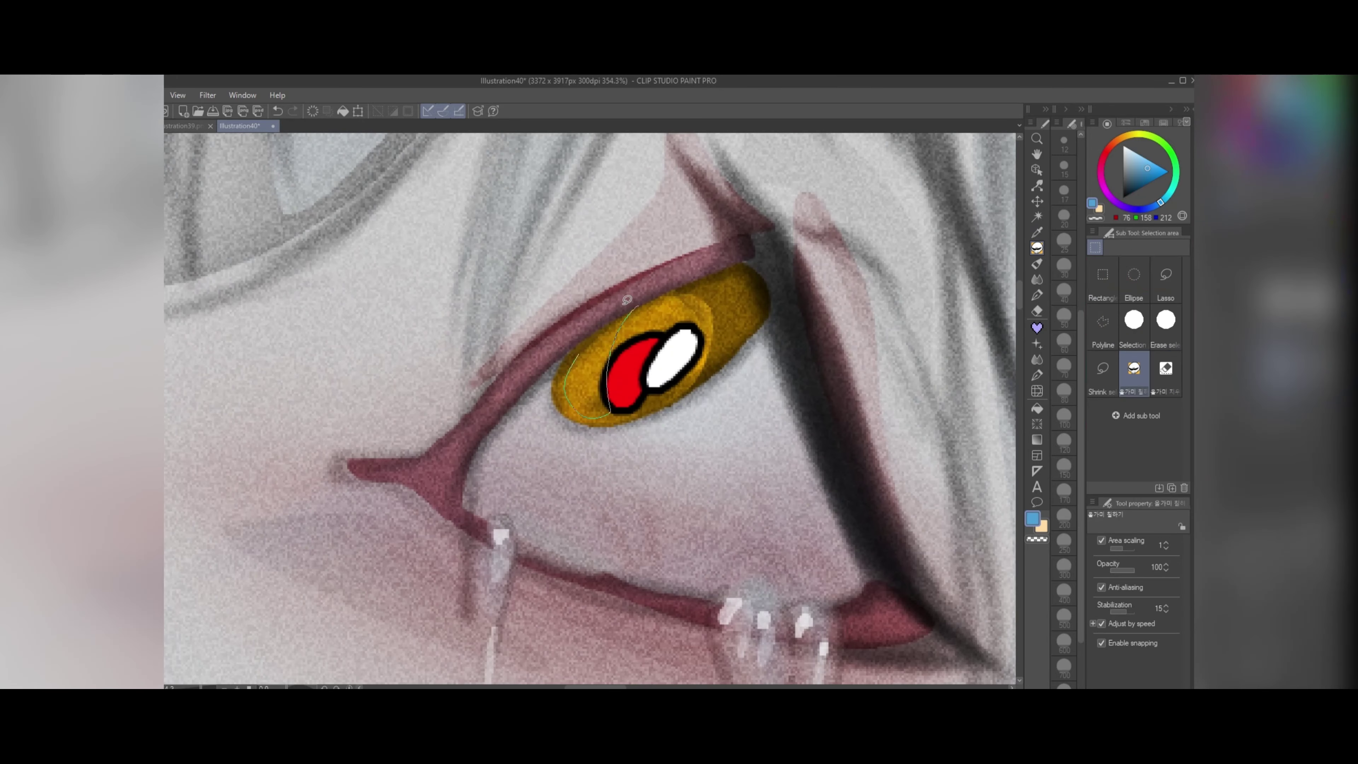
{"action": "scroll", "coordinate": [588, 375], "scroll_direction": "down", "scroll_amount": 8}
{"action": "scroll", "coordinate": [588, 374], "scroll_direction": "up", "scroll_amount": 6}
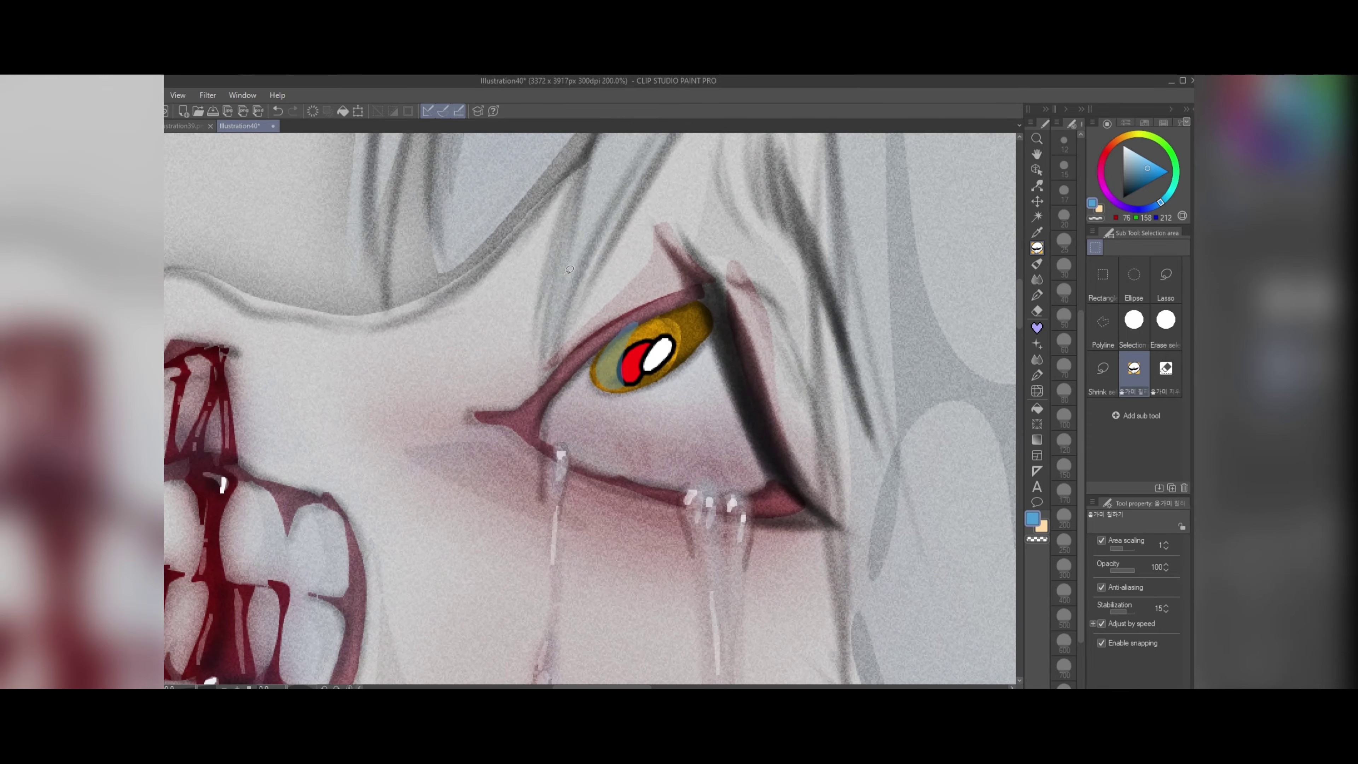
Step: Trim the iris reflection with the lasso eraser and add bright blue (RGB 0, 152, 255) near the pupil
{"action": "left_click", "coordinate": [1166, 369]}
{"action": "scroll", "coordinate": [615, 292], "scroll_direction": "down", "scroll_amount": 4}
{"action": "scroll", "coordinate": [615, 291], "scroll_direction": "up", "scroll_amount": 7}
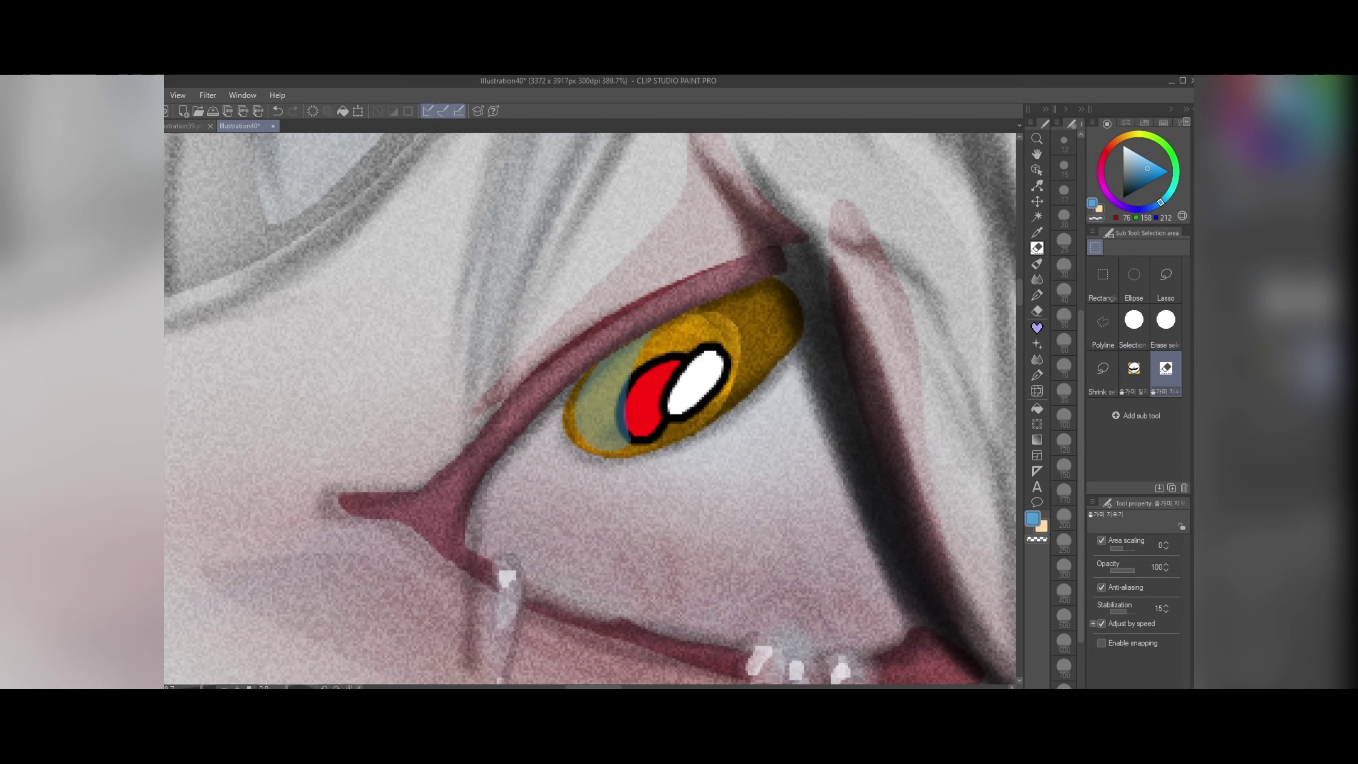
{"action": "left_click", "coordinate": [1168, 171]}
{"action": "left_click", "coordinate": [1134, 368]}
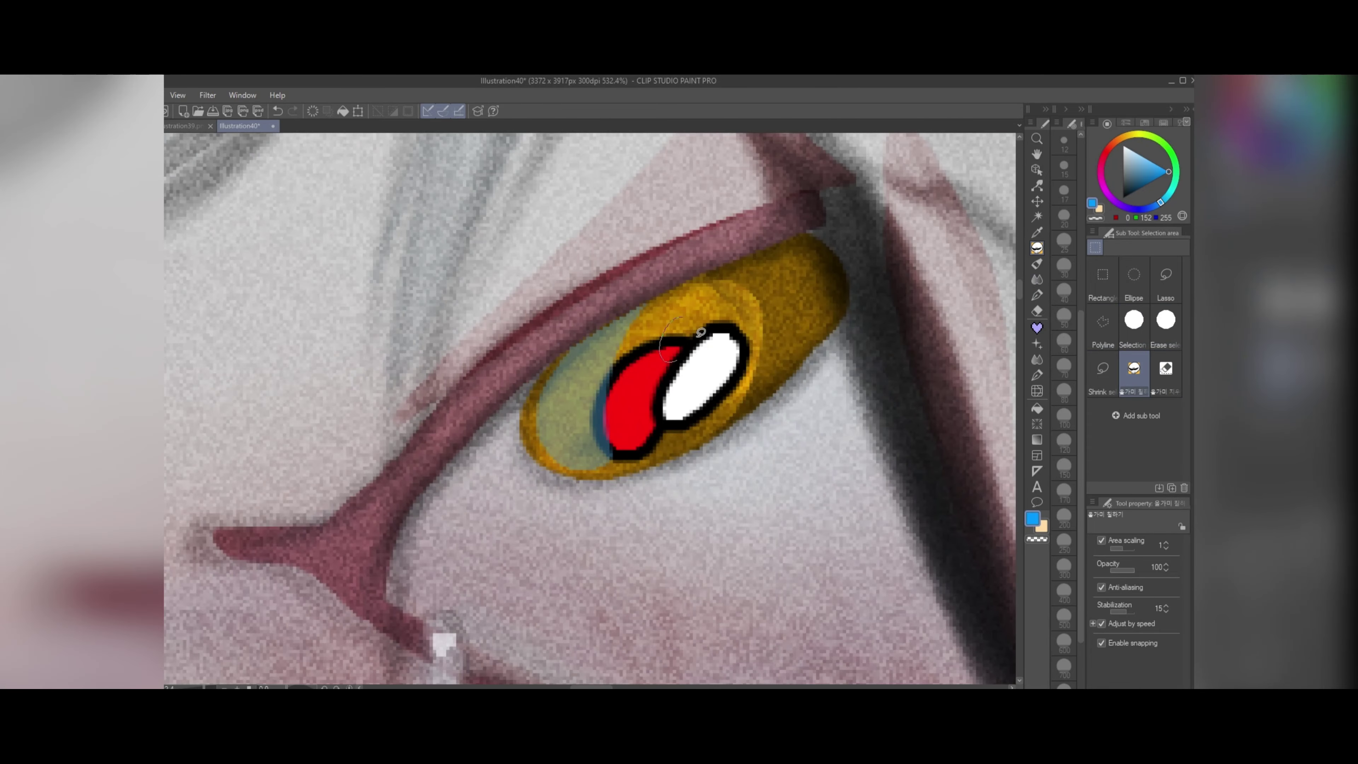
{"action": "scroll", "coordinate": [700, 332], "scroll_direction": "down", "scroll_amount": 8}
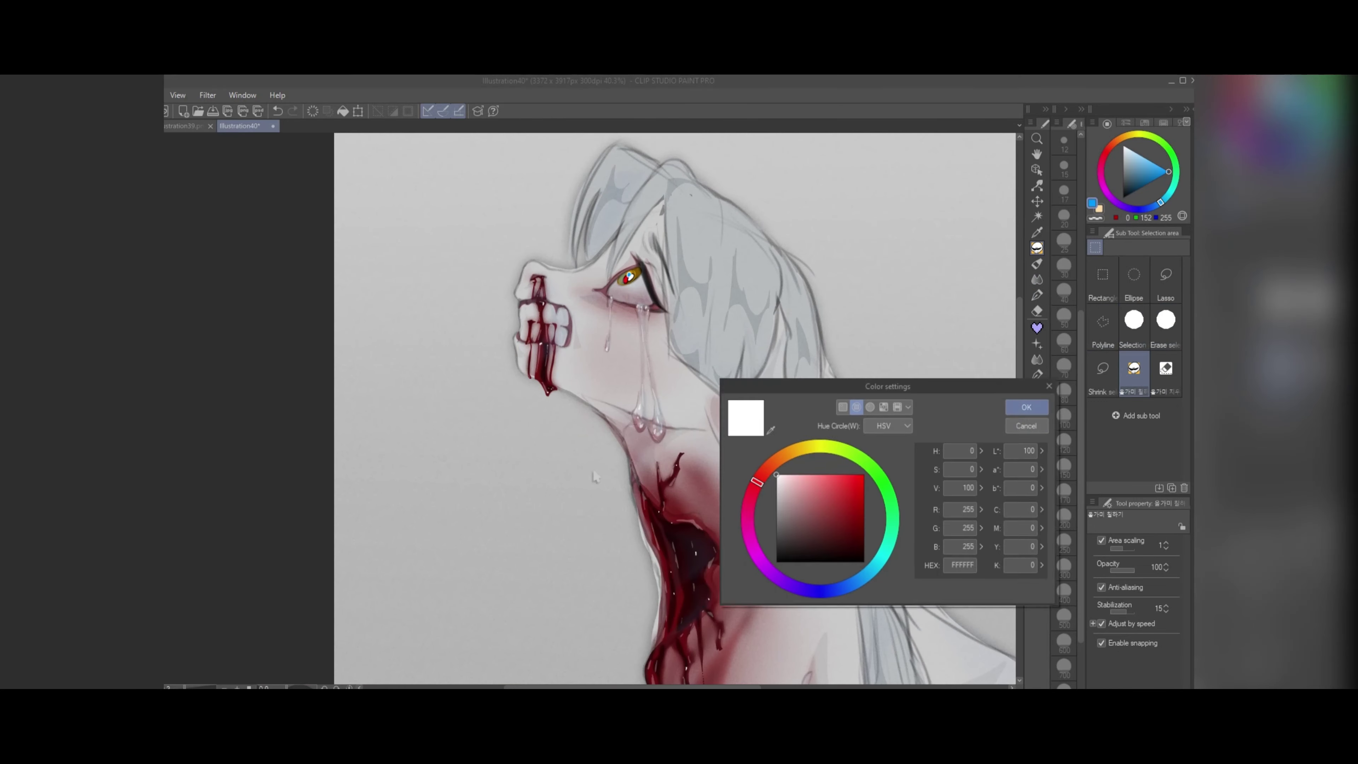
{"action": "key", "text": "Escape"}
Step: Sample the shoulder's shading color, fill a shape on the lower shoulder, and soften it with the size 100 blending brush
{"action": "scroll", "coordinate": [500, 276], "scroll_direction": "down", "scroll_amount": 3}
{"action": "scroll", "coordinate": [536, 270], "scroll_direction": "up", "scroll_amount": 2}
{"action": "scroll", "coordinate": [664, 294], "scroll_direction": "down", "scroll_amount": 3}
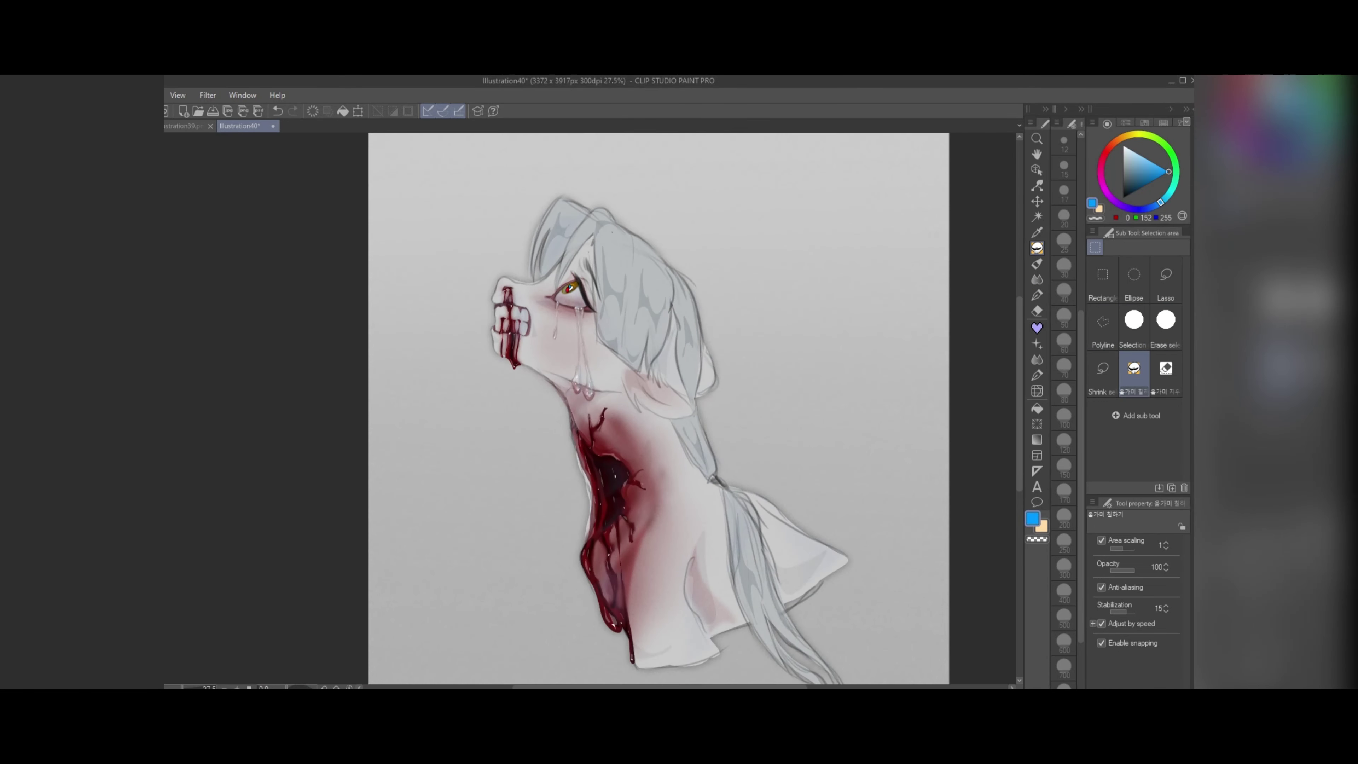
{"action": "scroll", "coordinate": [664, 293], "scroll_direction": "down", "scroll_amount": 1}
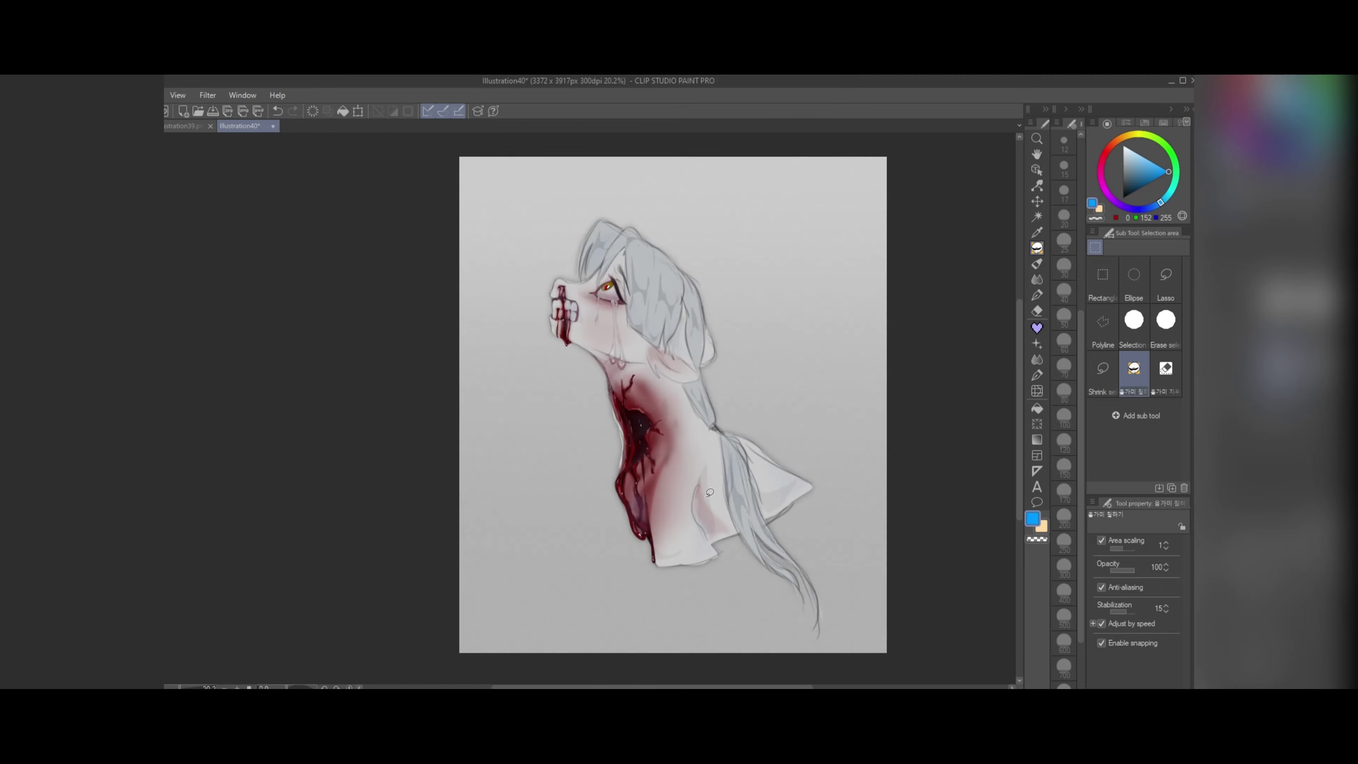
{"action": "scroll", "coordinate": [558, 408], "scroll_direction": "up", "scroll_amount": 3}
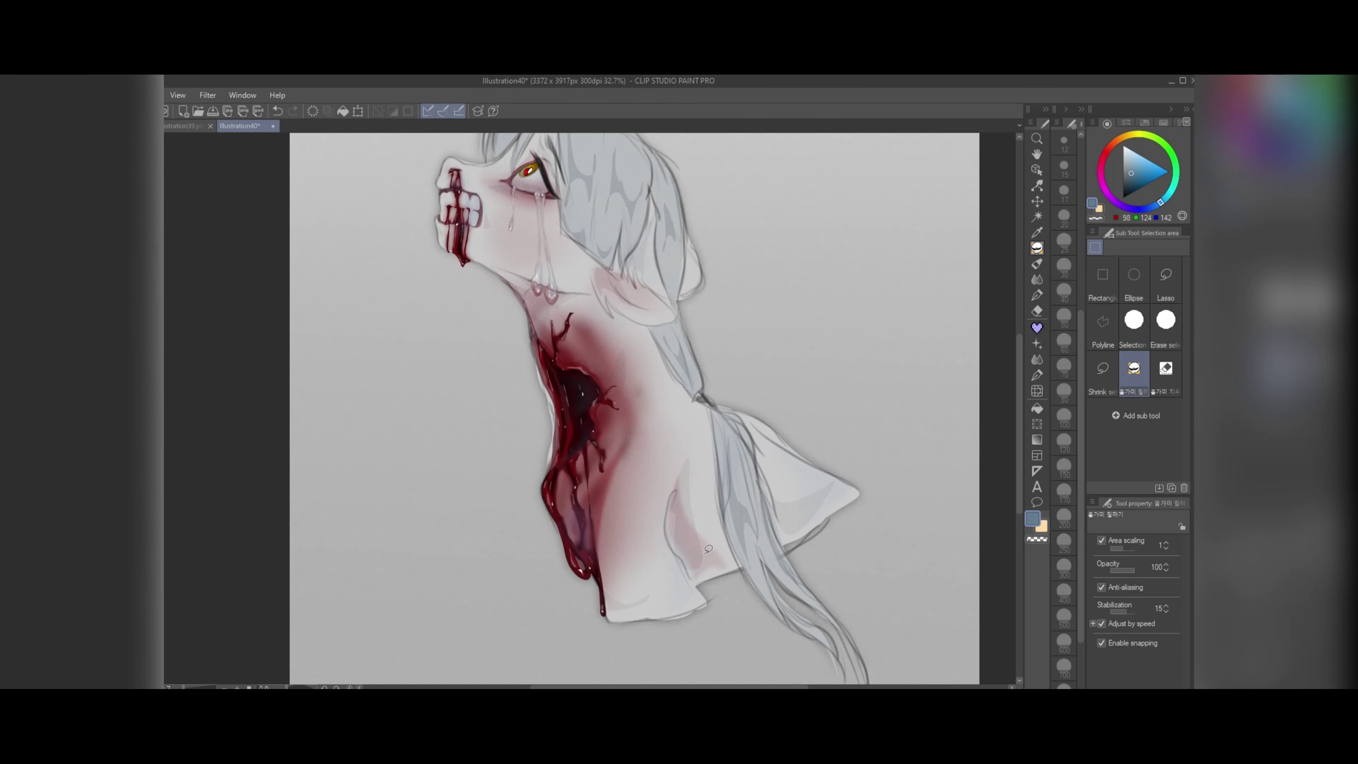
{"action": "left_click", "coordinate": [708, 549], "text": "alt"}
{"action": "left_click_drag", "start_coordinate": [675, 557], "coordinate": [670, 620]}
{"action": "left_click", "coordinate": [1037, 279]}
{"action": "scroll", "coordinate": [634, 483], "scroll_direction": "down", "scroll_amount": 2}
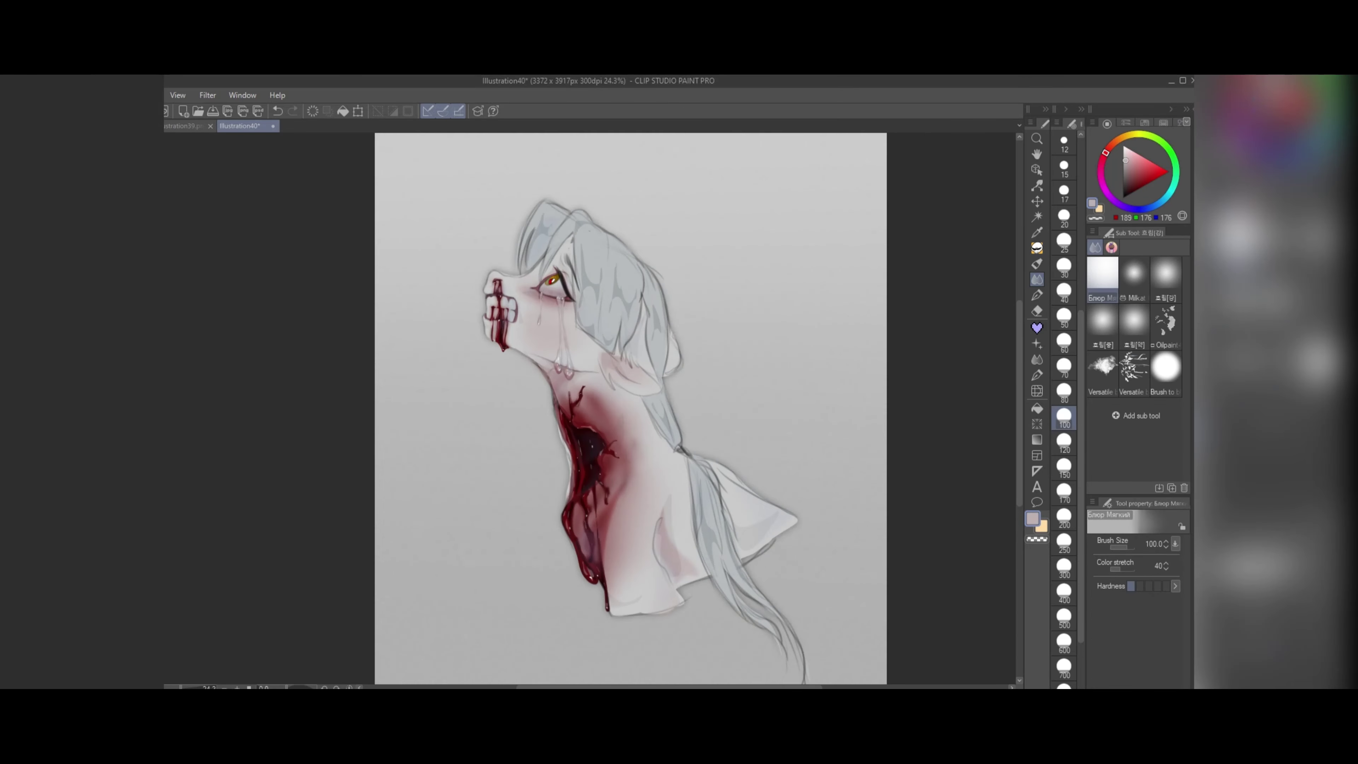
{"action": "scroll", "coordinate": [636, 375], "scroll_direction": "up", "scroll_amount": 1}
{"action": "scroll", "coordinate": [639, 286], "scroll_direction": "down", "scroll_amount": 2}
Step: Choose white and lasso-fill pointed highlight shapes on the fringe, the main hair and the hair above the ponytail tie
{"action": "scroll", "coordinate": [638, 286], "scroll_direction": "up", "scroll_amount": 5}
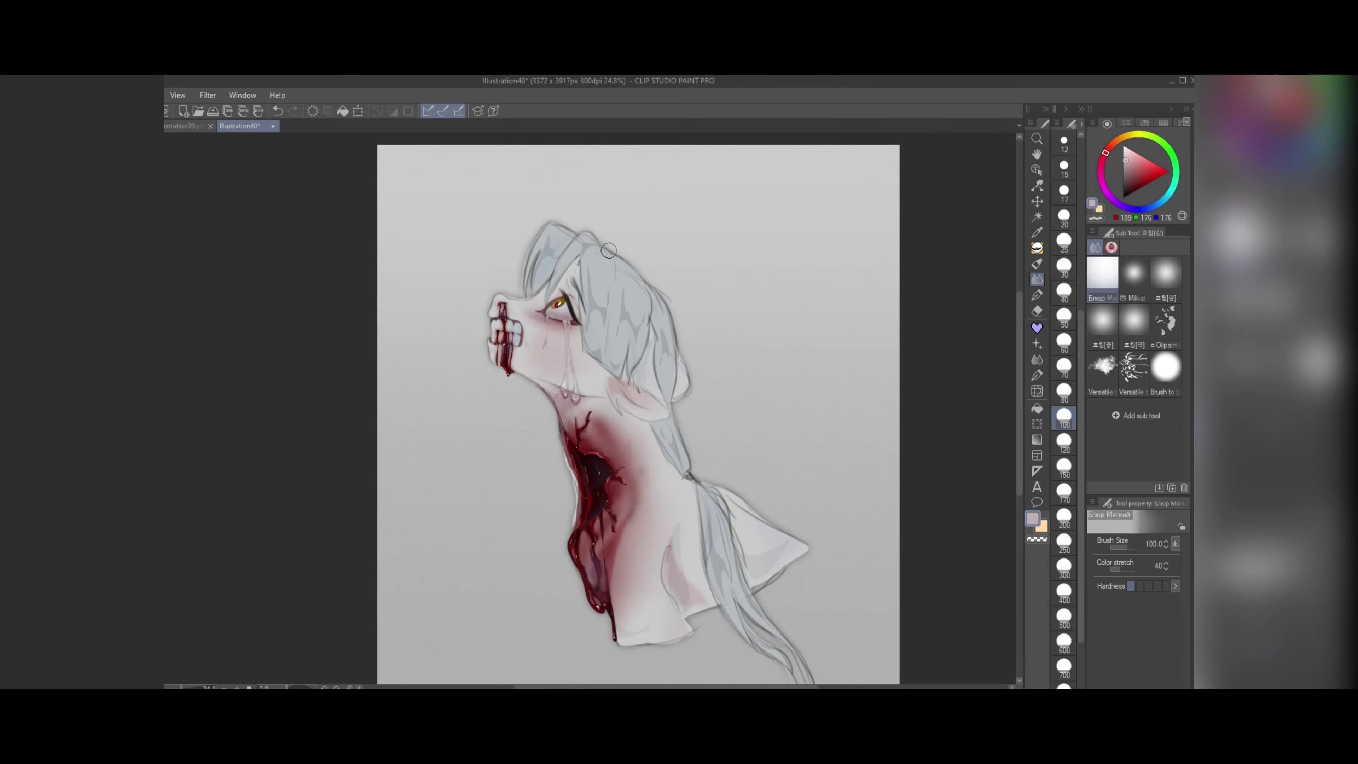
{"action": "key", "text": "m"}
{"action": "left_click_drag", "start_coordinate": [587, 301], "coordinate": [628, 378]}
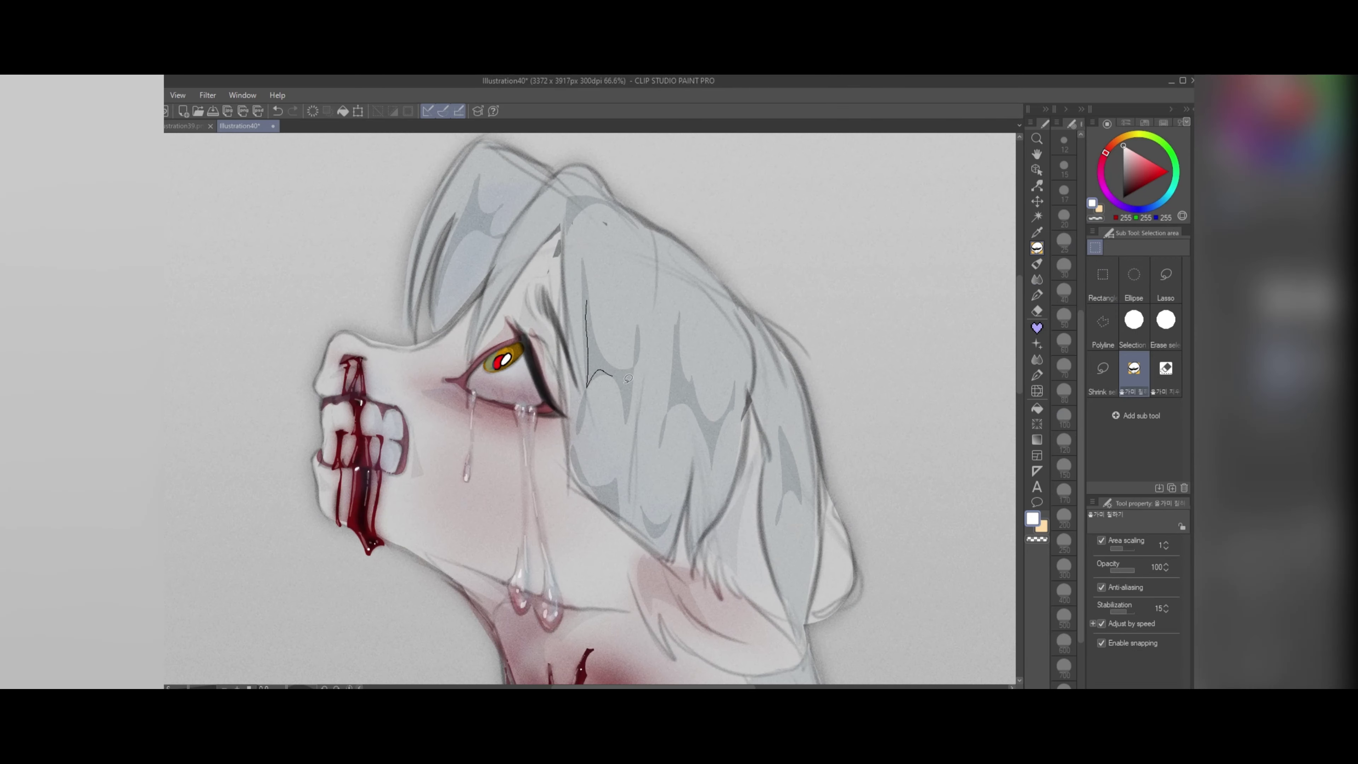
{"action": "scroll", "coordinate": [617, 468], "scroll_direction": "down", "scroll_amount": 2}
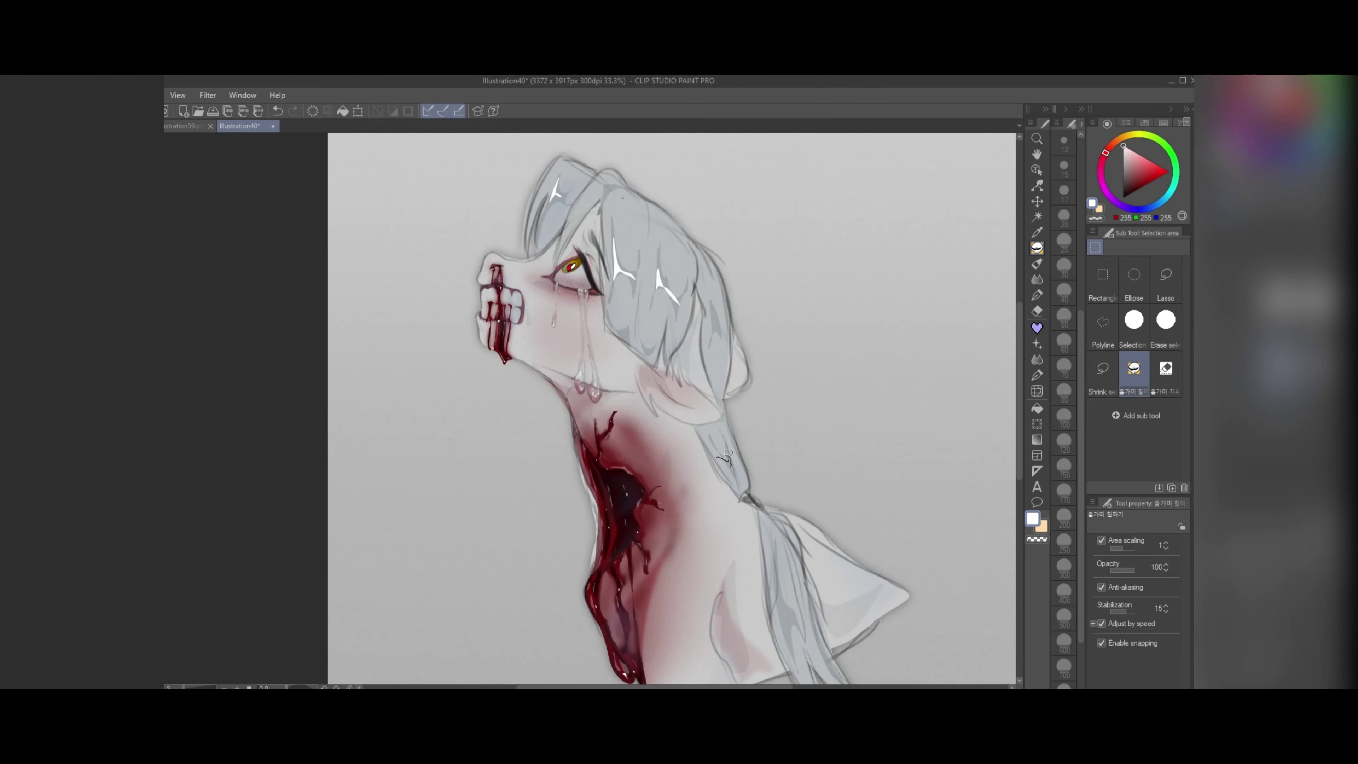
{"action": "scroll", "coordinate": [783, 579], "scroll_direction": "down", "scroll_amount": 1}
Step: Soften the white hair highlights with a Gaussian blur at strength 29.10
{"action": "left_click", "coordinate": [207, 95]}
{"action": "mouse_move", "coordinate": [225, 109]}
{"action": "left_click", "coordinate": [331, 134]}
{"action": "left_click_drag", "start_coordinate": [852, 402], "coordinate": [834, 405]}
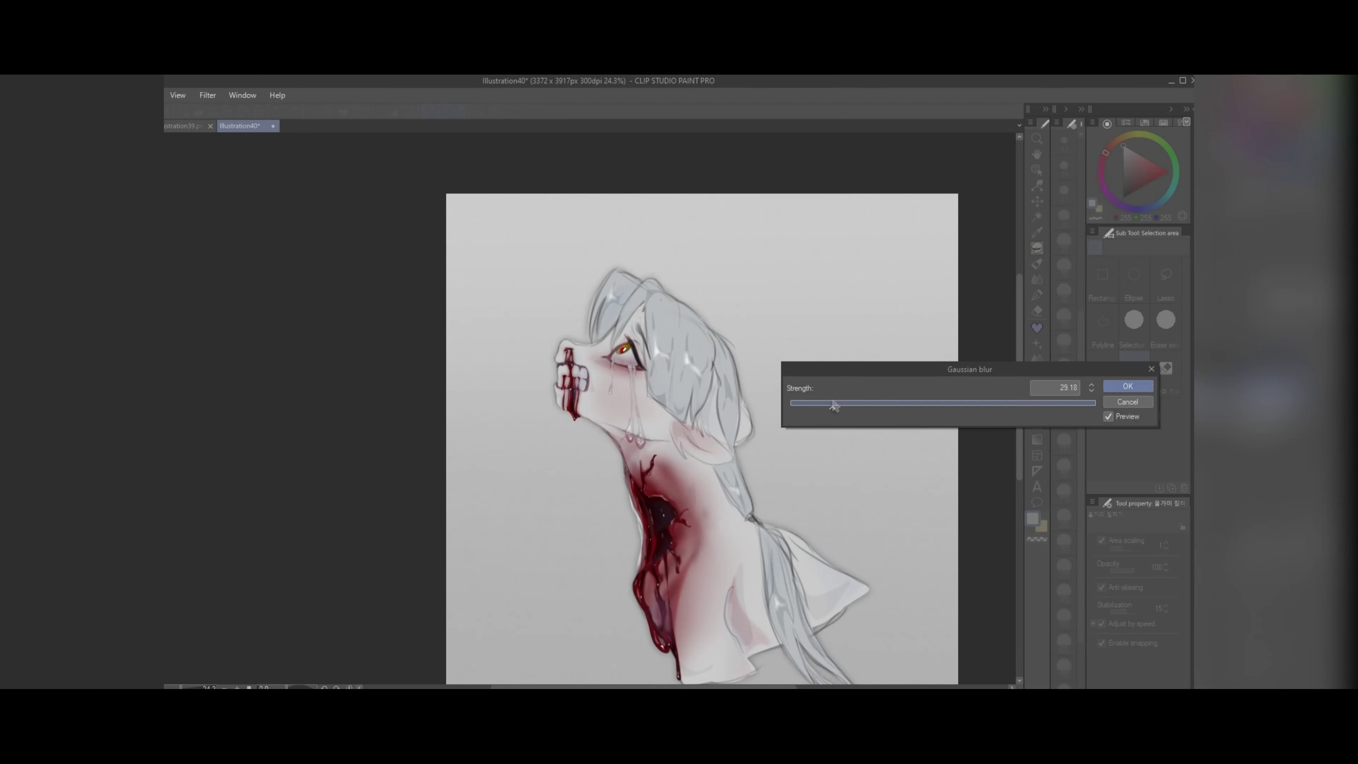
{"action": "left_click", "coordinate": [1127, 385]}
{"action": "scroll", "coordinate": [703, 439], "scroll_direction": "up", "scroll_amount": 1}
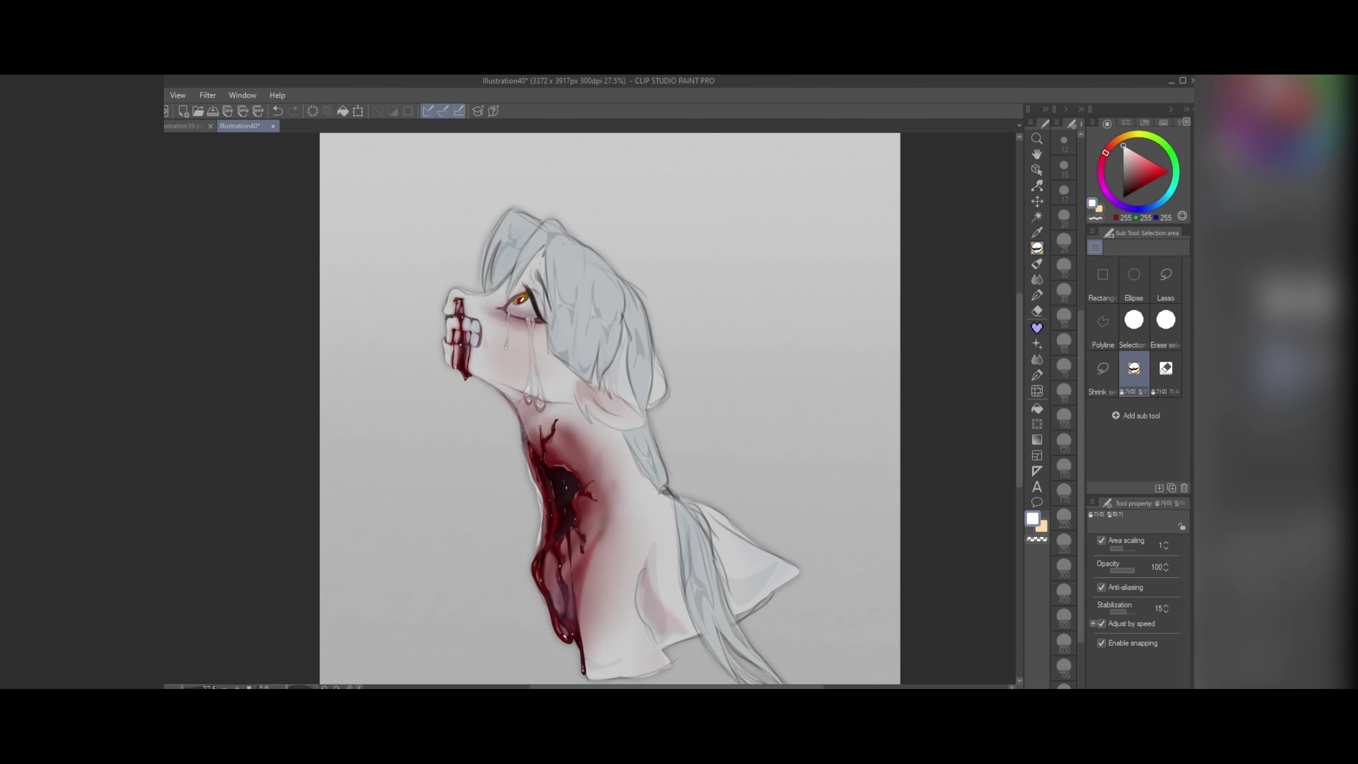
{"action": "scroll", "coordinate": [781, 321], "scroll_direction": "down", "scroll_amount": 1}
{"action": "scroll", "coordinate": [512, 264], "scroll_direction": "down", "scroll_amount": 1}
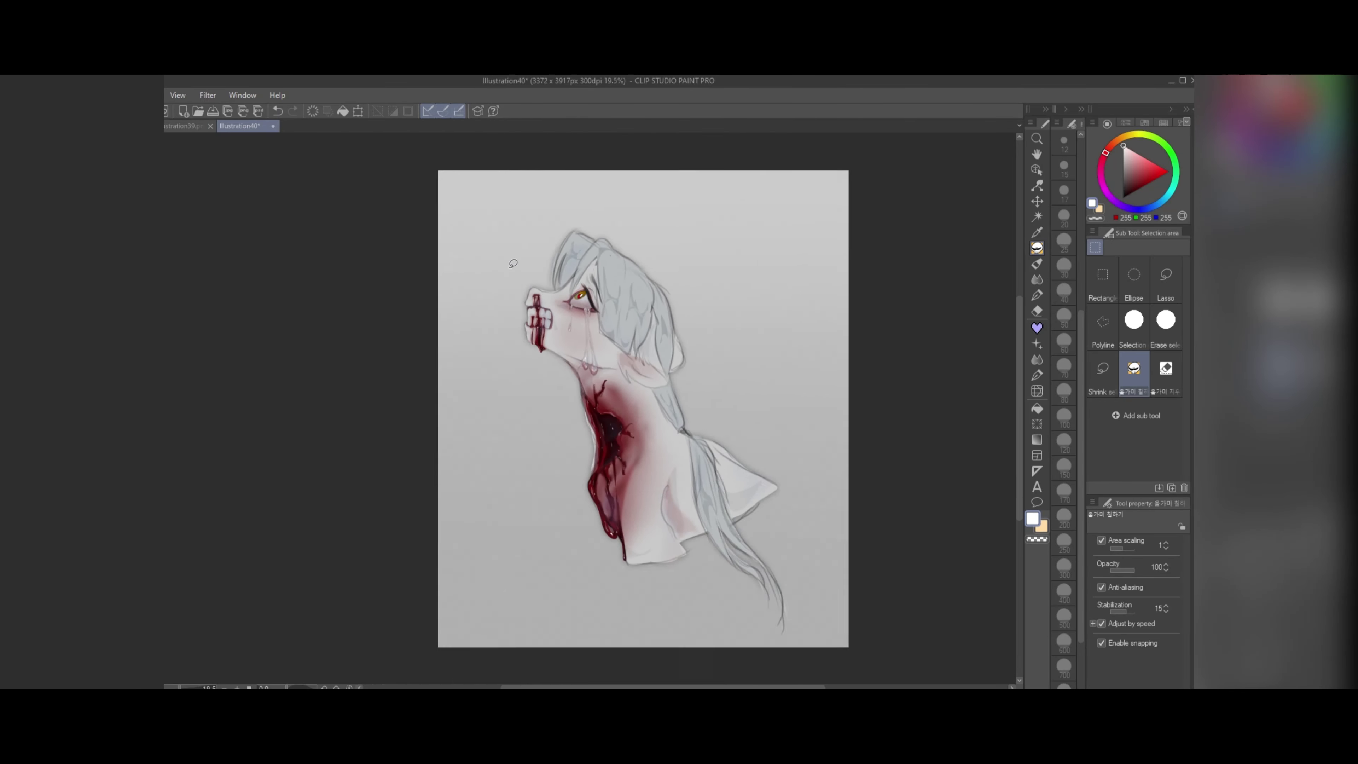
Step: Choose a muted blue (RGB 70, 114, 188) and lasso-fill shading shapes on the main hair and the top of the fringe
{"action": "scroll", "coordinate": [630, 234], "scroll_direction": "up", "scroll_amount": 3}
{"action": "left_click", "coordinate": [597, 252], "text": "alt"}
{"action": "scroll", "coordinate": [597, 252], "scroll_direction": "up", "scroll_amount": 1}
{"action": "left_click", "coordinate": [1169, 192]}
{"action": "left_click", "coordinate": [1144, 172]}
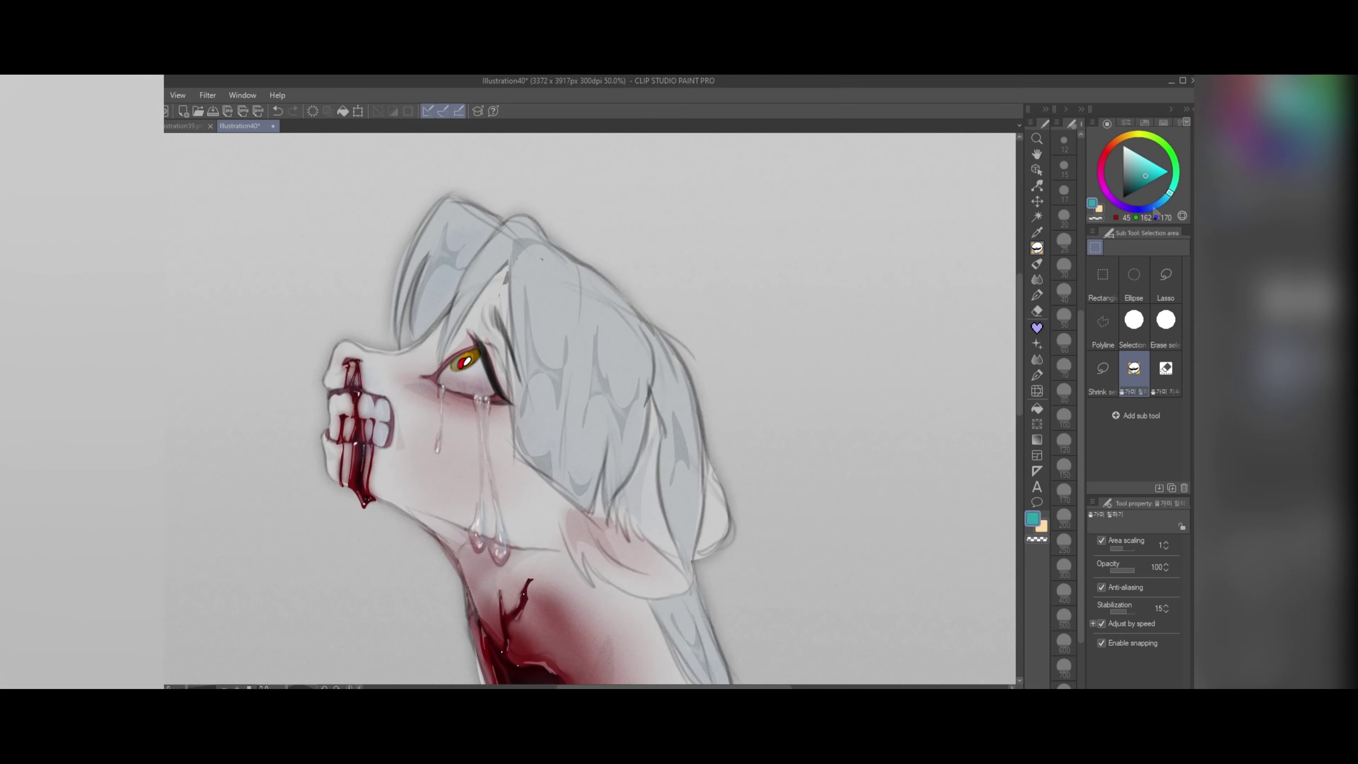
{"action": "left_click", "coordinate": [1153, 207]}
{"action": "left_click_drag", "start_coordinate": [539, 239], "coordinate": [542, 241]}
{"action": "left_click_drag", "start_coordinate": [539, 246], "coordinate": [644, 327]}
{"action": "mouse_move", "coordinate": [650, 337]}
{"action": "left_mouse_down"}
{"action": "mouse_move", "coordinate": [693, 399]}
{"action": "mouse_move", "coordinate": [653, 338]}
{"action": "left_mouse_up"}
{"action": "mouse_move", "coordinate": [460, 202]}
{"action": "left_mouse_down"}
{"action": "mouse_move", "coordinate": [473, 208]}
{"action": "mouse_move", "coordinate": [463, 202]}
{"action": "left_mouse_up"}
{"action": "scroll", "coordinate": [497, 243], "scroll_direction": "down", "scroll_amount": 3}
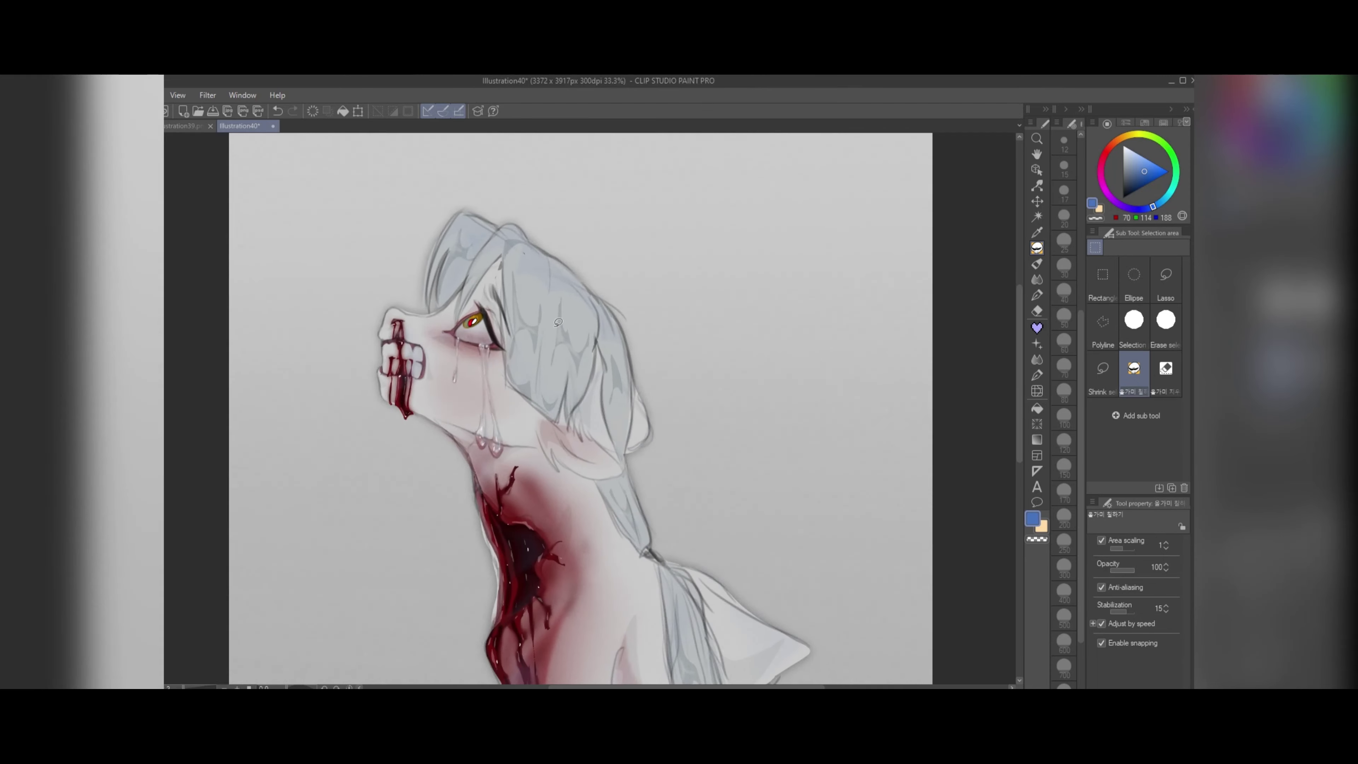
Step: Sample dark red (RGB 115, 38, 38) and try lasso-filling pointed shapes under the hair tips and along the ponytail
{"action": "scroll", "coordinate": [483, 490], "scroll_direction": "up", "scroll_amount": 3}
{"action": "scroll", "coordinate": [605, 409], "scroll_direction": "up", "scroll_amount": 1}
{"action": "left_click", "coordinate": [542, 570], "text": "alt"}
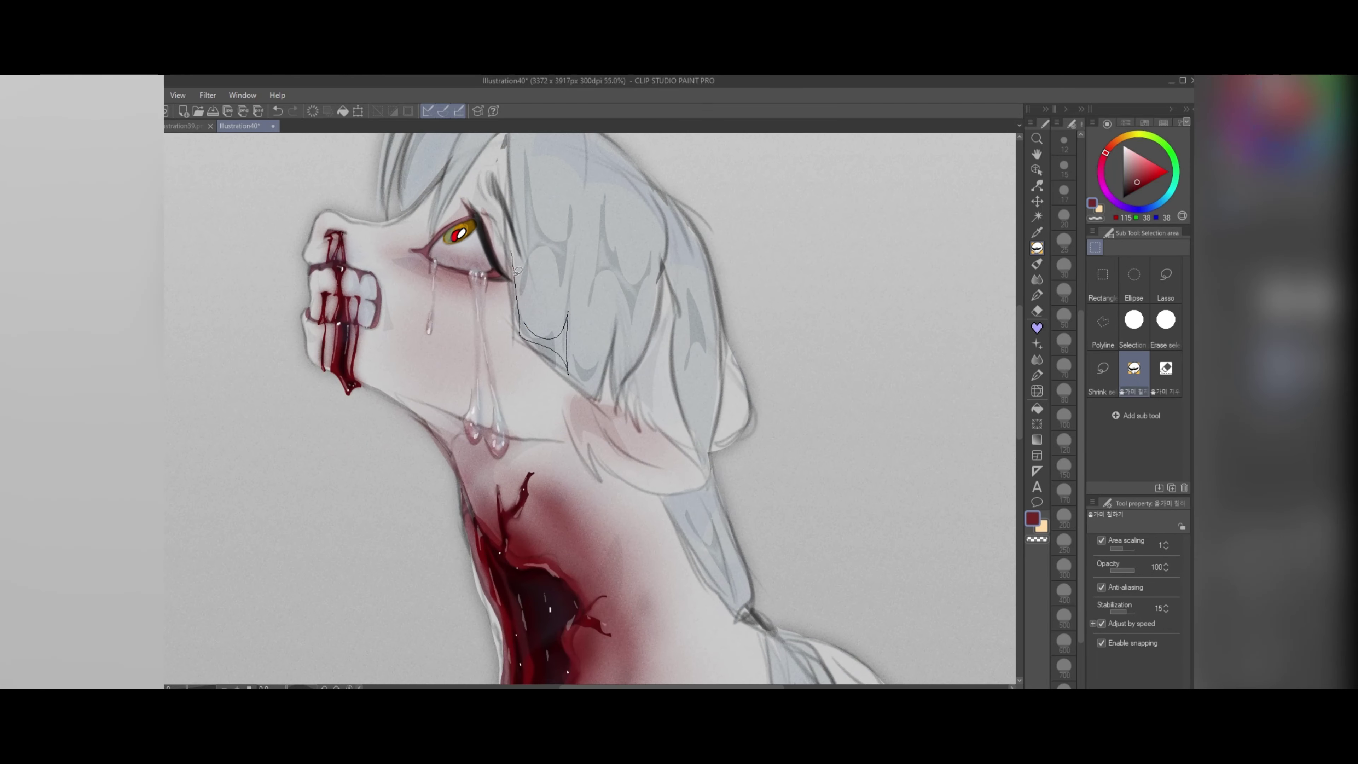
{"action": "left_click_drag", "start_coordinate": [517, 271], "coordinate": [574, 276]}
{"action": "scroll", "coordinate": [628, 292], "scroll_direction": "down", "scroll_amount": 3}
{"action": "left_click_drag", "start_coordinate": [652, 421], "coordinate": [659, 417]}
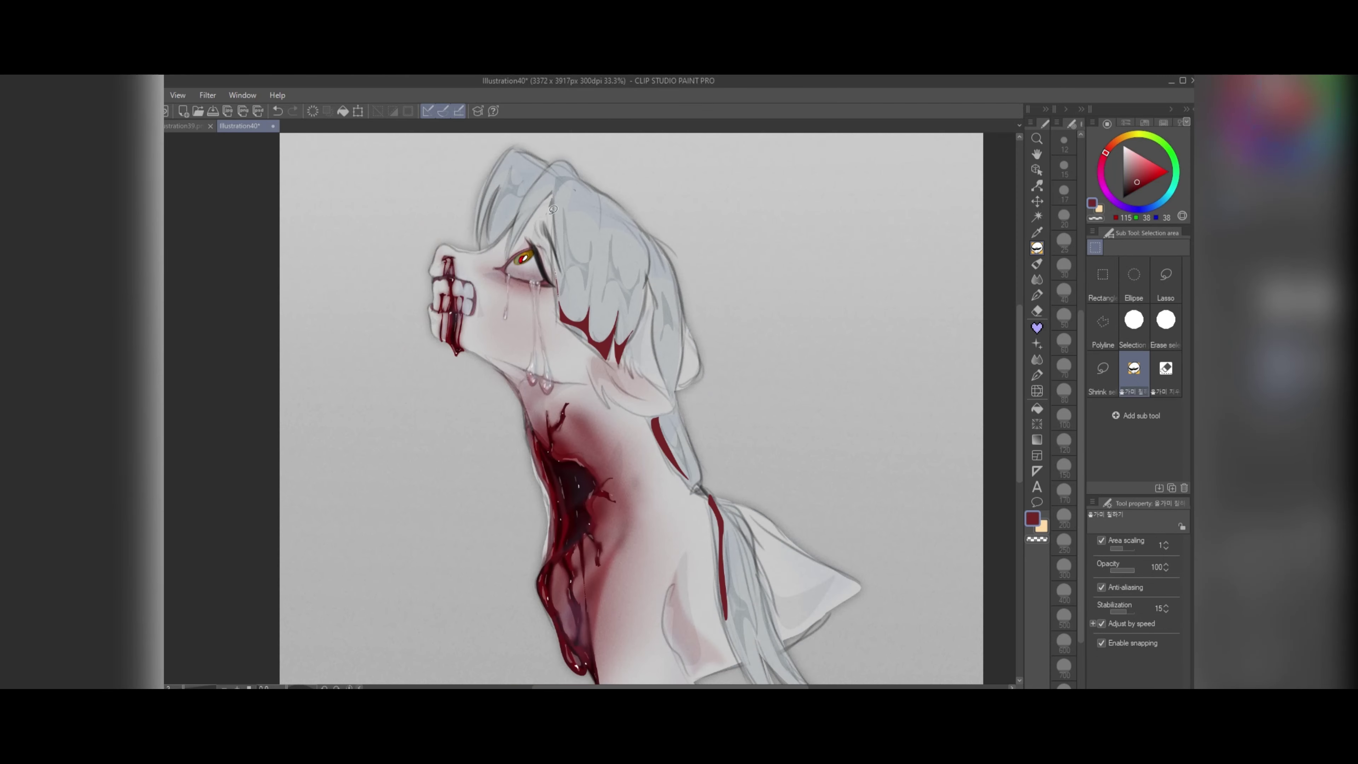
{"action": "scroll", "coordinate": [726, 414], "scroll_direction": "down", "scroll_amount": 1}
Step: Undo the dark red fills under the hair tips and along the ponytail
{"action": "key", "text": "ctrl+z"}
{"action": "key", "text": "ctrl+z"}
{"action": "key", "text": "ctrl+z"}
{"action": "key", "text": "ctrl+z"}
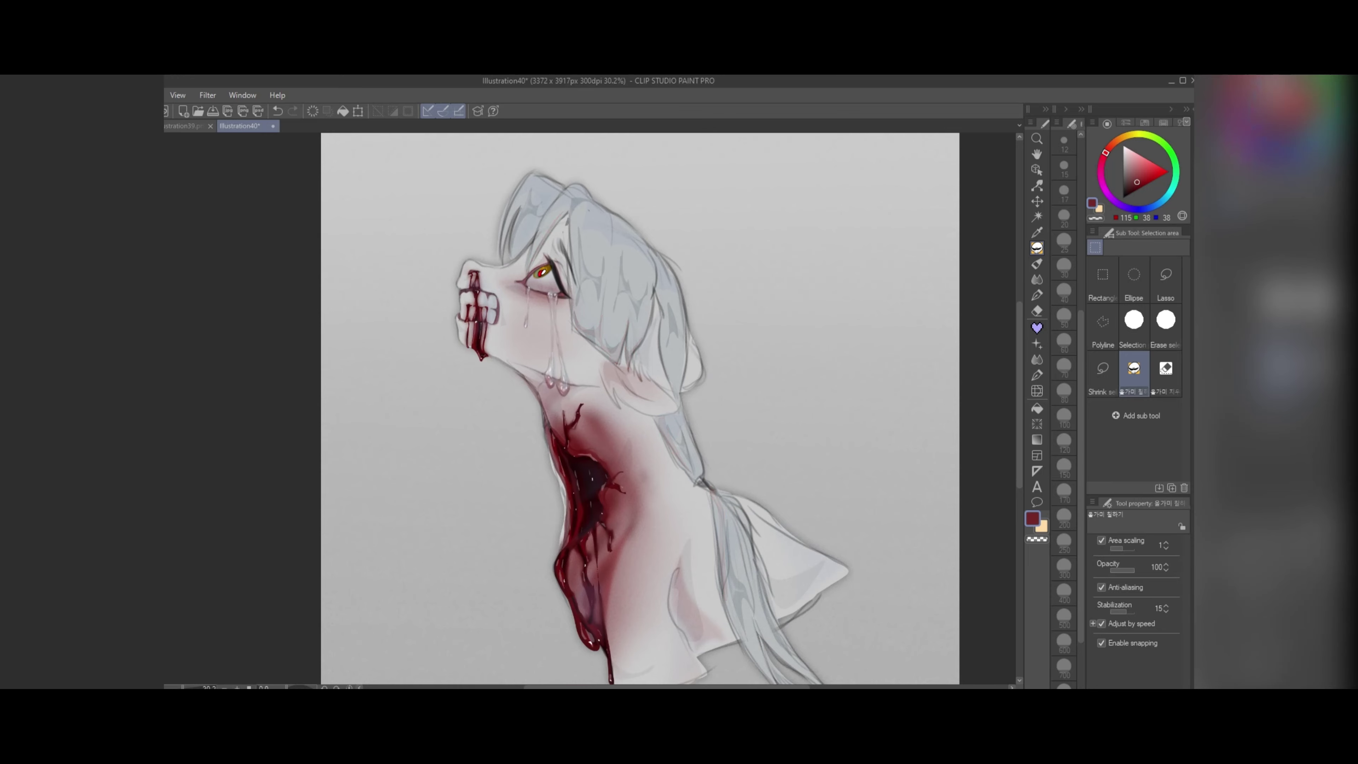
{"action": "scroll", "coordinate": [588, 428], "scroll_direction": "down", "scroll_amount": 2}
{"action": "scroll", "coordinate": [642, 391], "scroll_direction": "up", "scroll_amount": 2}
{"action": "scroll", "coordinate": [501, 275], "scroll_direction": "down", "scroll_amount": 3}
{"action": "scroll", "coordinate": [501, 275], "scroll_direction": "up", "scroll_amount": 2}
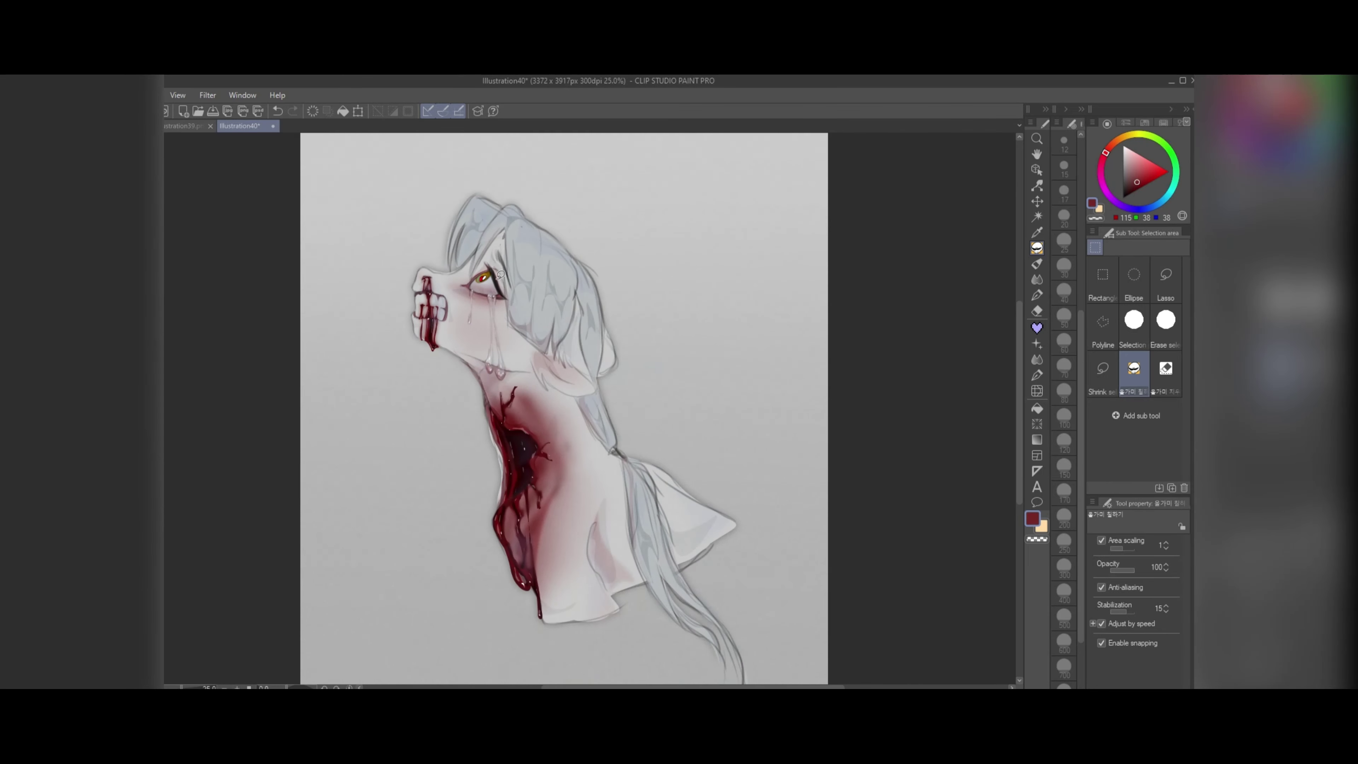
{"action": "scroll", "coordinate": [500, 274], "scroll_direction": "up", "scroll_amount": 1}
{"action": "scroll", "coordinate": [690, 346], "scroll_direction": "down", "scroll_amount": 2}
Step: Add a gradient map correction layer over the illustration
{"action": "right_click", "coordinate": [161, 205]}
{"action": "mouse_move", "coordinate": [221, 243]}
{"action": "left_click", "coordinate": [299, 368]}
{"action": "scroll", "coordinate": [659, 328], "scroll_direction": "up", "scroll_amount": 1}
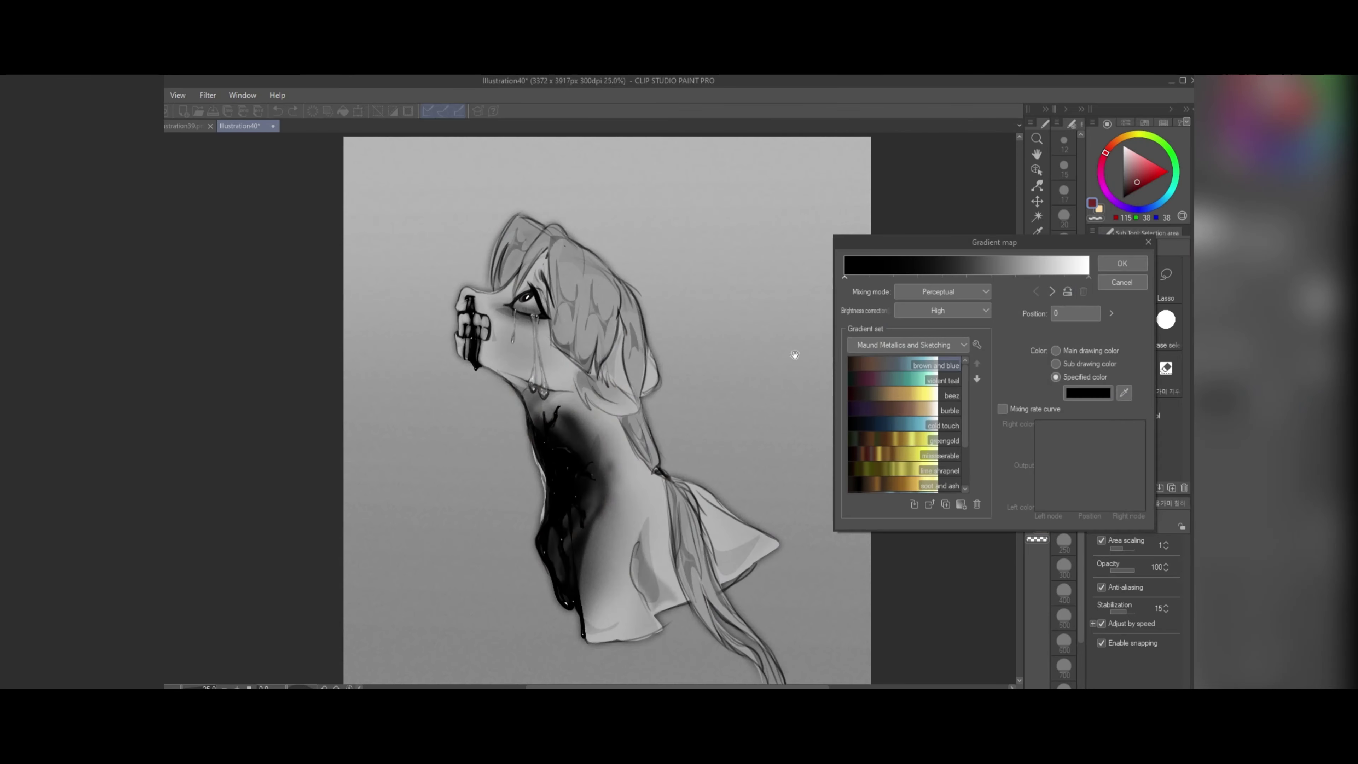
{"action": "key", "text": "Escape"}
Step: Try the bees, burble and neighbouring gradients from the Maund Metallics and Sketching set on the gradient map
{"action": "left_click", "coordinate": [894, 381]}
{"action": "left_click", "coordinate": [895, 396]}
{"action": "left_click", "coordinate": [897, 411]}
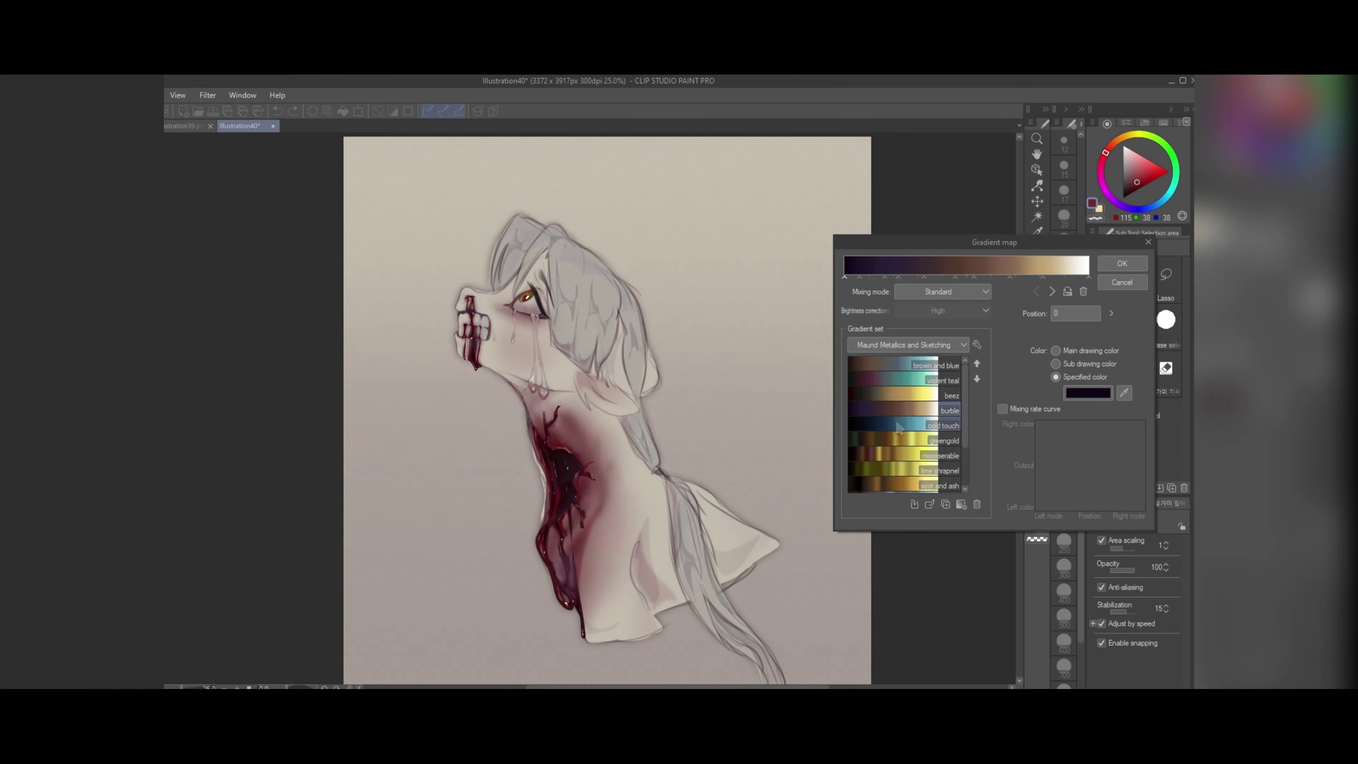
{"action": "left_click", "coordinate": [897, 426]}
{"action": "left_click", "coordinate": [897, 410]}
{"action": "left_click", "coordinate": [898, 426]}
{"action": "left_click", "coordinate": [900, 440]}
{"action": "left_click", "coordinate": [902, 461]}
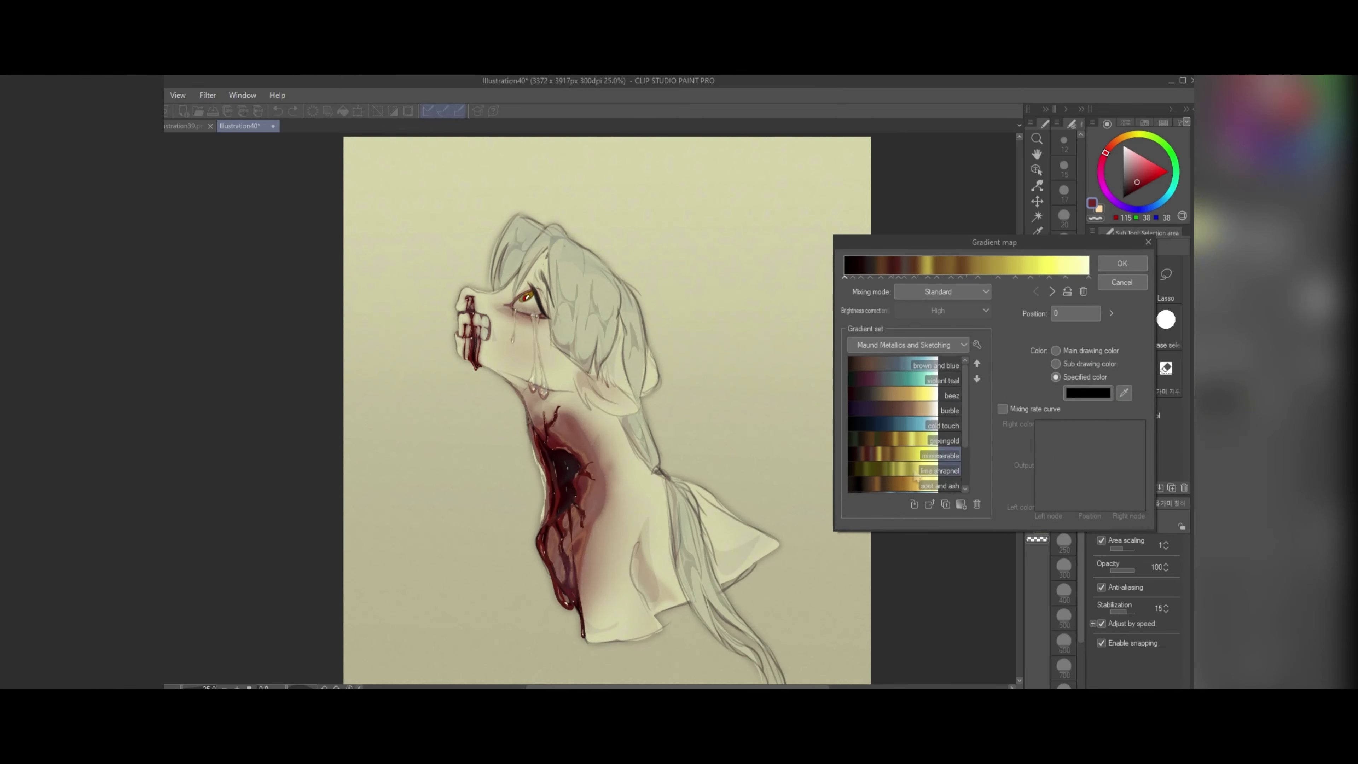
Step: Compare the remaining presets of the gradient set and apply the steel snow gradient to the illustration
{"action": "scroll", "coordinate": [905, 469], "scroll_direction": "down", "scroll_amount": 2}
{"action": "left_click", "coordinate": [909, 470]}
{"action": "scroll", "coordinate": [916, 475], "scroll_direction": "down", "scroll_amount": 1}
{"action": "left_click", "coordinate": [916, 475]}
{"action": "left_click", "coordinate": [918, 484]}
{"action": "left_click", "coordinate": [916, 474]}
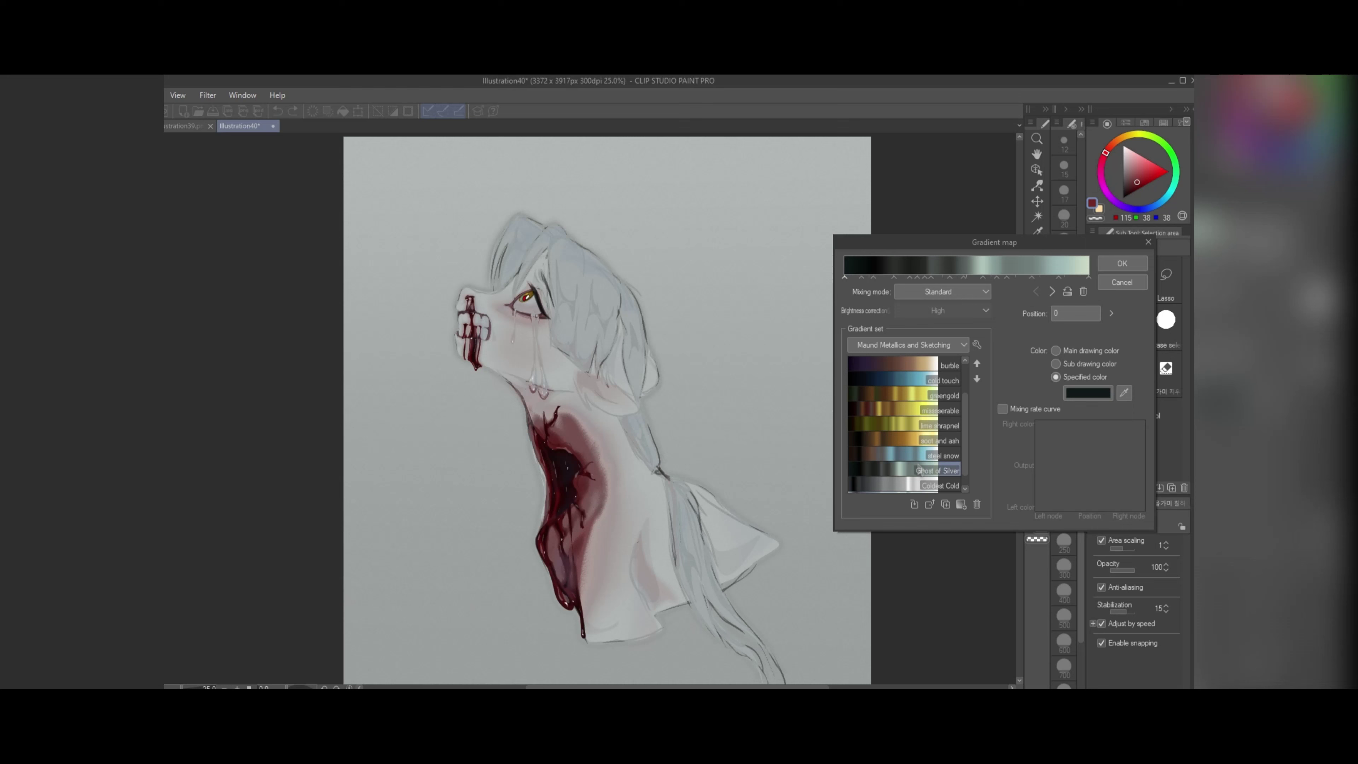
{"action": "left_click", "coordinate": [918, 459]}
{"action": "left_click", "coordinate": [1128, 266]}
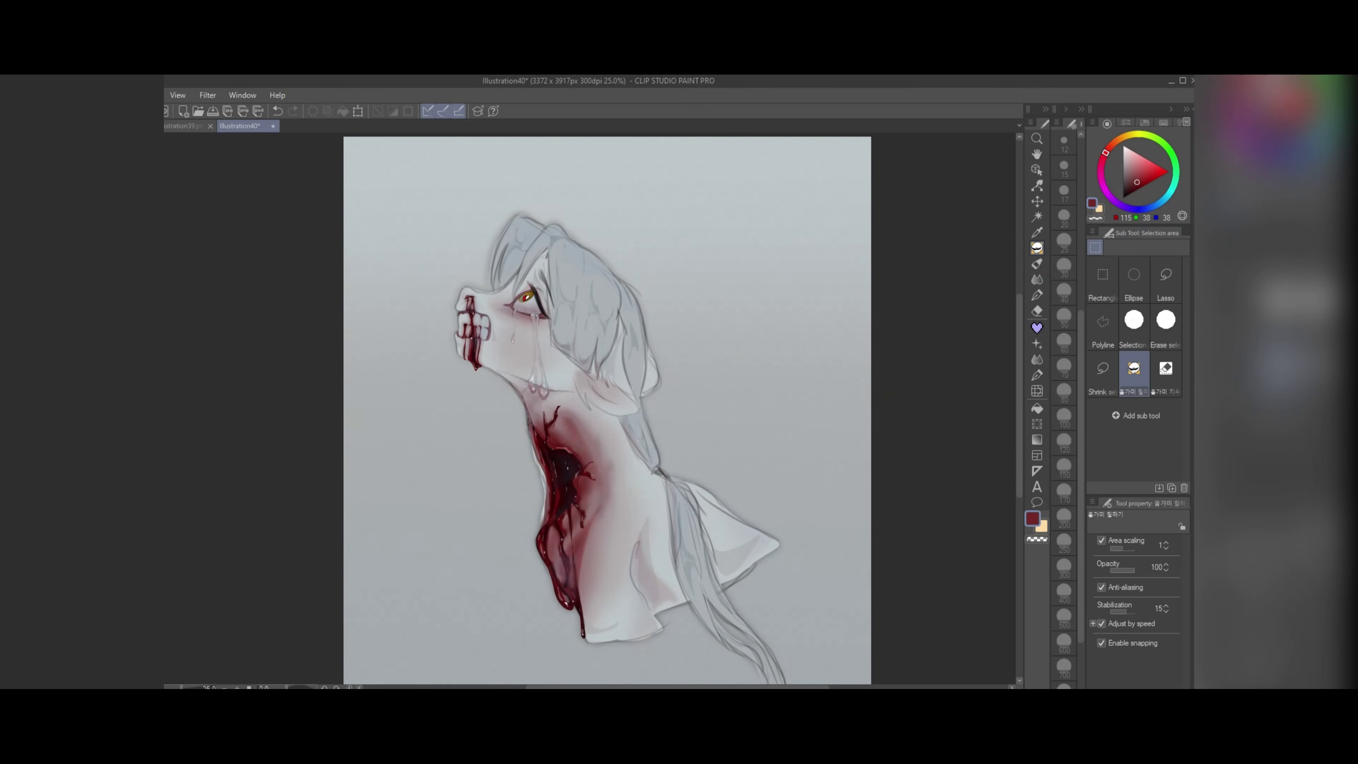
Step: Try lasso-filling large white spikes behind the hair and beside the bleeding neck, and undo both fills
{"action": "scroll", "coordinate": [607, 410], "scroll_direction": "down", "scroll_amount": 1}
{"action": "scroll", "coordinate": [607, 410], "scroll_direction": "up", "scroll_amount": 2}
{"action": "scroll", "coordinate": [607, 410], "scroll_direction": "down", "scroll_amount": 1}
{"action": "scroll", "coordinate": [607, 410], "scroll_direction": "up", "scroll_amount": 1}
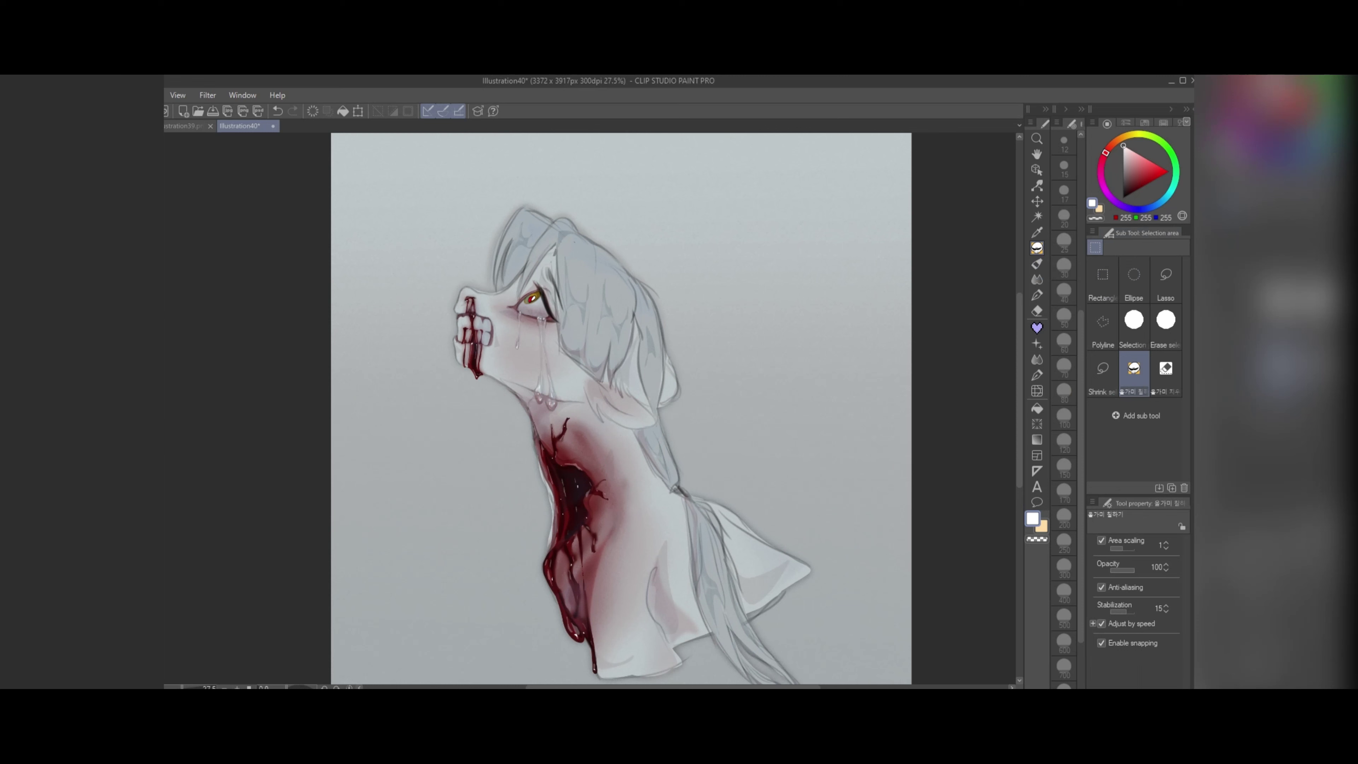
{"action": "mouse_move", "coordinate": [600, 248]}
{"action": "left_mouse_down"}
{"action": "mouse_move", "coordinate": [695, 439]}
{"action": "mouse_move", "coordinate": [705, 498]}
{"action": "left_mouse_up"}
{"action": "mouse_move", "coordinate": [539, 464]}
{"action": "left_mouse_down"}
{"action": "mouse_move", "coordinate": [482, 522]}
{"action": "mouse_move", "coordinate": [570, 627]}
{"action": "left_mouse_up"}
{"action": "scroll", "coordinate": [559, 408], "scroll_direction": "down", "scroll_amount": 1}
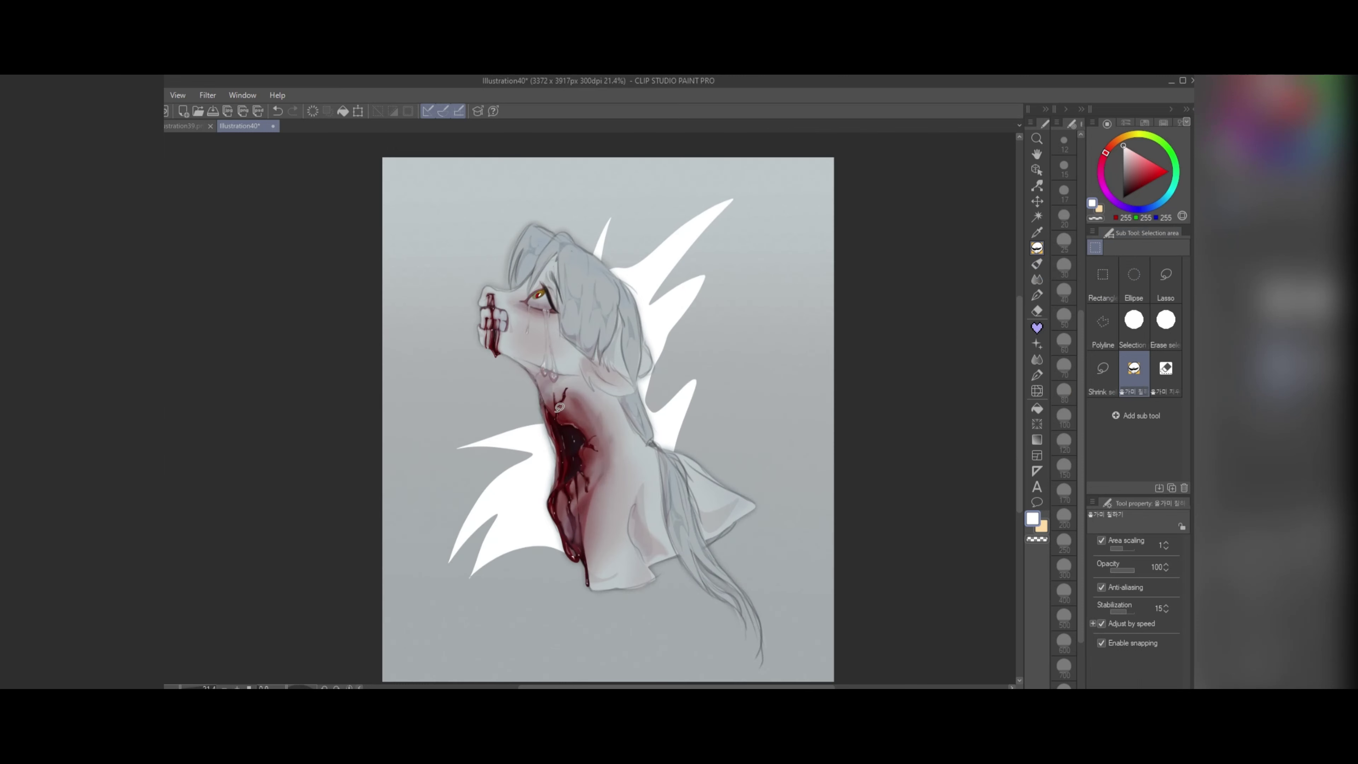
{"action": "key", "text": "ctrl+z"}
{"action": "key", "text": "ctrl+z"}
Step: Lasso-fill thin, branching white spikes radiating behind the hair and outward from the bleeding neck
{"action": "left_click_drag", "start_coordinate": [602, 321], "coordinate": [601, 320]}
{"action": "mouse_move", "coordinate": [605, 333]}
{"action": "left_mouse_down"}
{"action": "mouse_move", "coordinate": [690, 325]}
{"action": "mouse_move", "coordinate": [678, 419]}
{"action": "left_mouse_up"}
{"action": "left_click_drag", "start_coordinate": [580, 477], "coordinate": [578, 479]}
{"action": "mouse_move", "coordinate": [565, 499]}
{"action": "left_mouse_down"}
{"action": "mouse_move", "coordinate": [525, 637]}
{"action": "mouse_move", "coordinate": [592, 475]}
{"action": "left_mouse_up"}
{"action": "scroll", "coordinate": [592, 474], "scroll_direction": "up", "scroll_amount": 1}
Step: Apply a blur filter to give the white spikes a soft outer glow
{"action": "right_click", "coordinate": [165, 303]}
{"action": "left_click", "coordinate": [167, 356]}
{"action": "scroll", "coordinate": [510, 355], "scroll_direction": "down", "scroll_amount": 1}
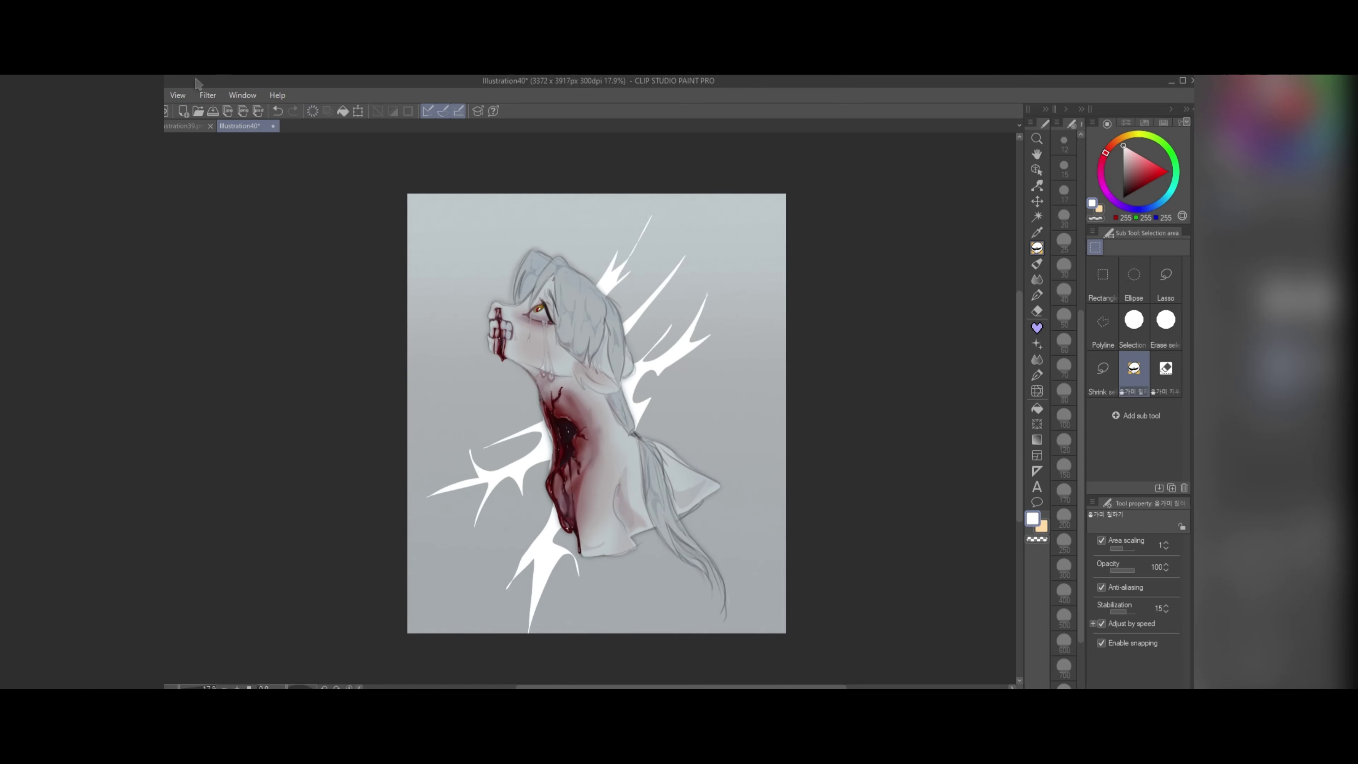
{"action": "left_click", "coordinate": [207, 95]}
{"action": "left_click", "coordinate": [321, 141]}
{"action": "left_click", "coordinate": [880, 410]}
{"action": "left_click", "coordinate": [1134, 385]}
{"action": "scroll", "coordinate": [472, 309], "scroll_direction": "down", "scroll_amount": 1}
{"action": "scroll", "coordinate": [473, 309], "scroll_direction": "up", "scroll_amount": 3}
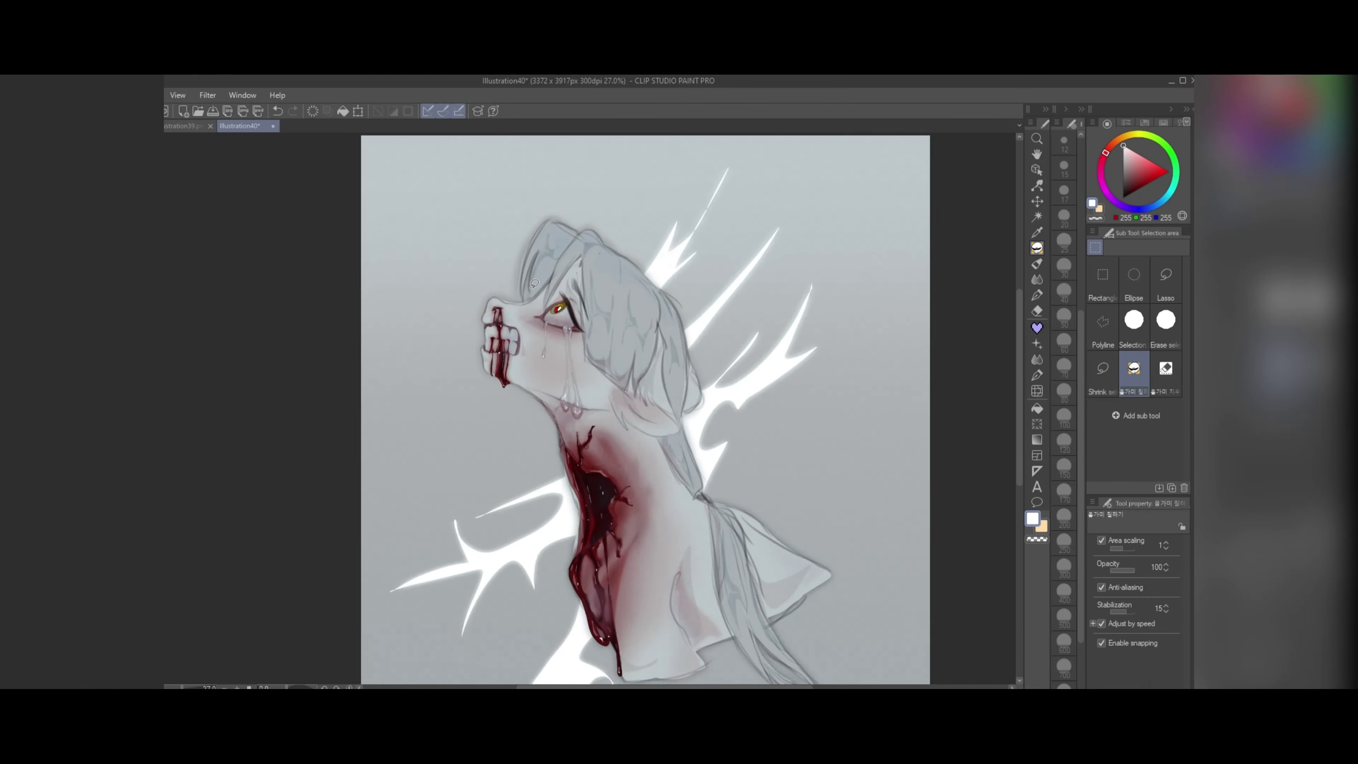
Step: Draw a circular white foreground-to-transparent gradient behind the character, from the neck outward past the hair
{"action": "scroll", "coordinate": [534, 236], "scroll_direction": "down", "scroll_amount": 3}
{"action": "scroll", "coordinate": [537, 243], "scroll_direction": "up", "scroll_amount": 1}
{"action": "scroll", "coordinate": [671, 327], "scroll_direction": "down", "scroll_amount": 1}
{"action": "scroll", "coordinate": [674, 326], "scroll_direction": "up", "scroll_amount": 1}
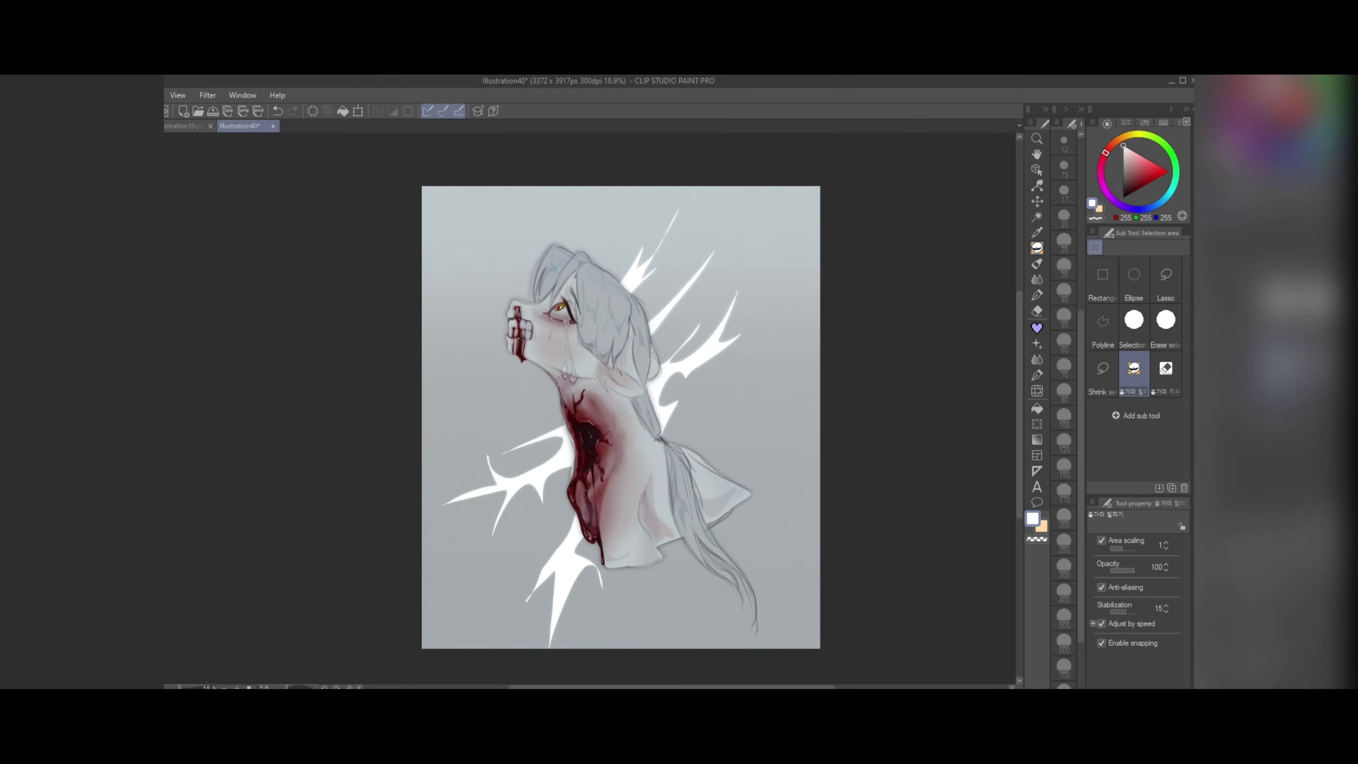
{"action": "left_click", "coordinate": [1038, 440]}
{"action": "left_click", "coordinate": [1152, 580]}
{"action": "left_click_drag", "start_coordinate": [606, 411], "coordinate": [716, 301]}
{"action": "scroll", "coordinate": [695, 292], "scroll_direction": "down", "scroll_amount": 1}
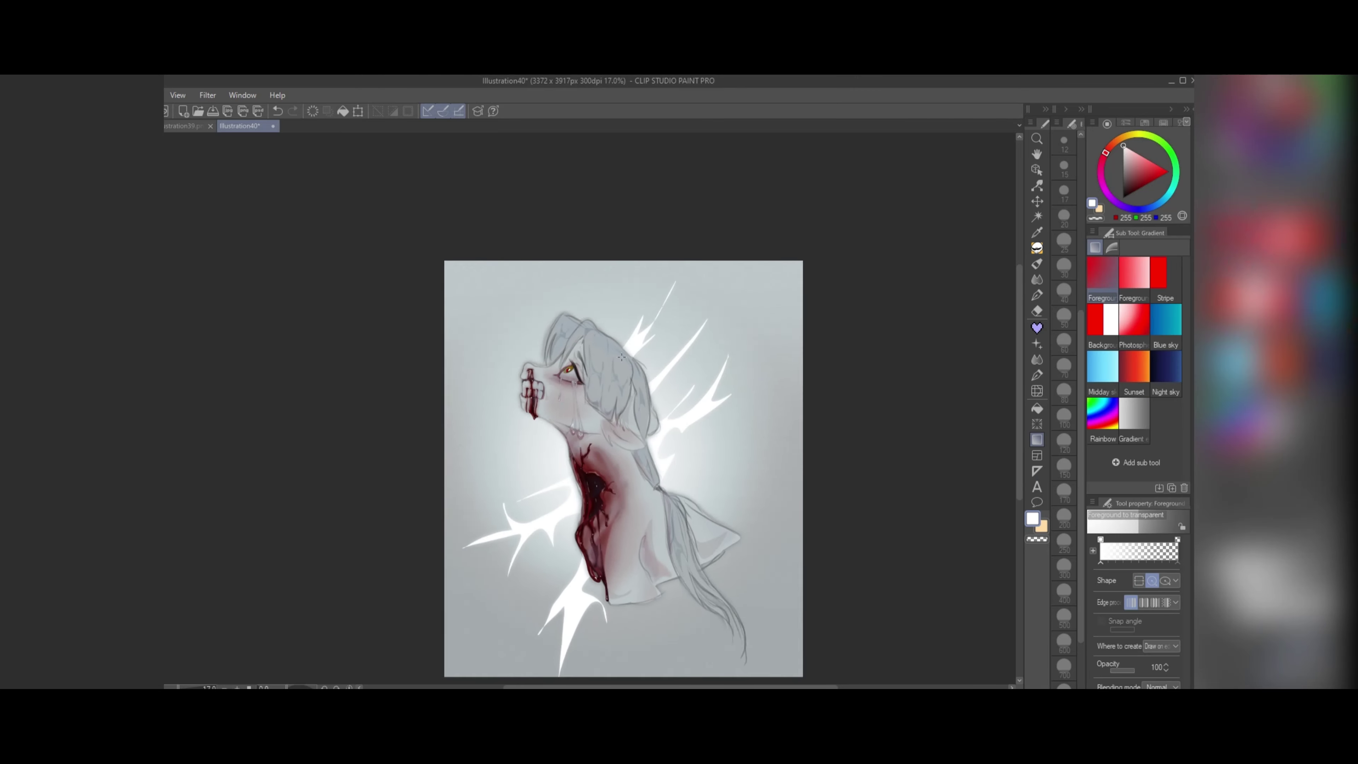
Step: Save the illustration as Illustration40 in CLIP STUDIO FORMAT and check the whole picture
{"action": "scroll", "coordinate": [633, 342], "scroll_direction": "up", "scroll_amount": 2}
{"action": "scroll", "coordinate": [603, 329], "scroll_direction": "down", "scroll_amount": 3}
{"action": "scroll", "coordinate": [582, 288], "scroll_direction": "up", "scroll_amount": 2}
{"action": "key", "text": "ctrl+s"}
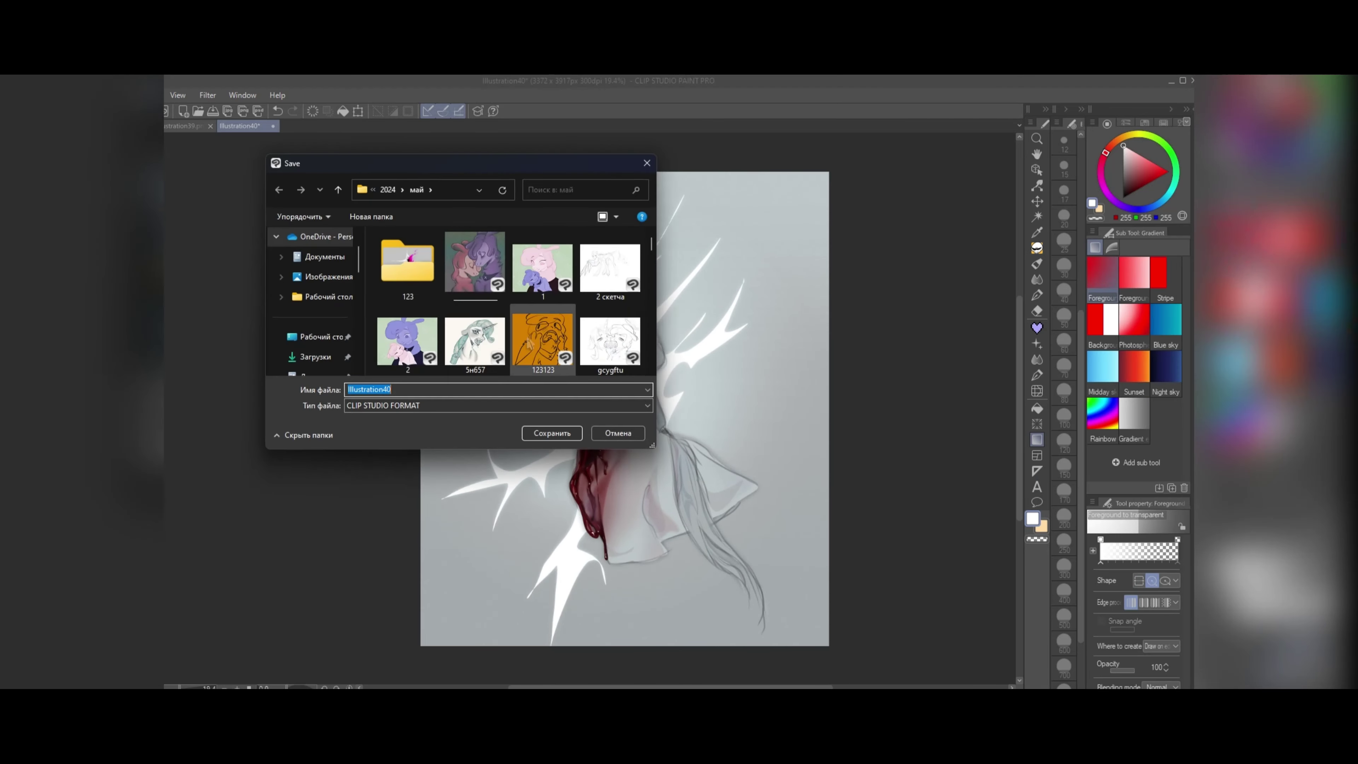
{"action": "key", "text": "Return"}
{"action": "scroll", "coordinate": [565, 300], "scroll_direction": "up", "scroll_amount": 2}
{"action": "scroll", "coordinate": [566, 299], "scroll_direction": "down", "scroll_amount": 3}
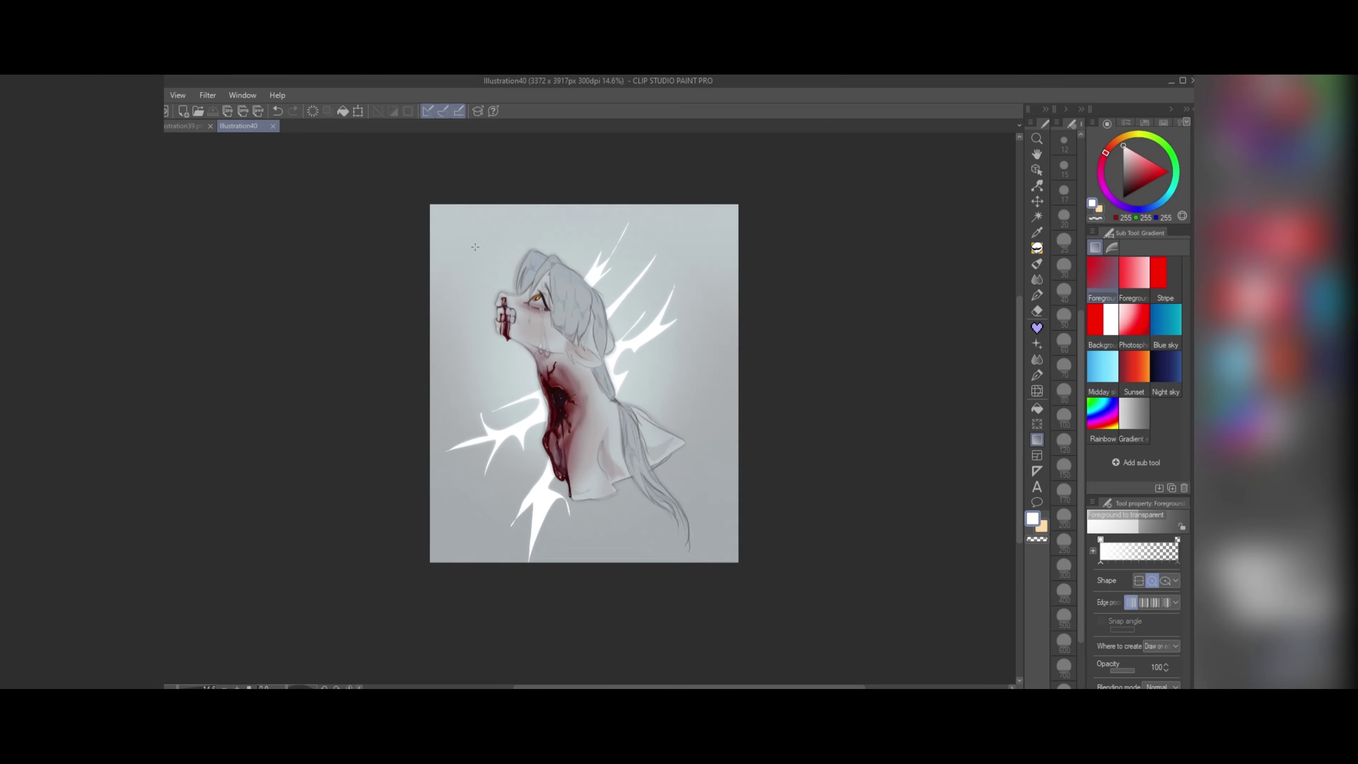
{"action": "scroll", "coordinate": [566, 300], "scroll_direction": "up", "scroll_amount": 1}
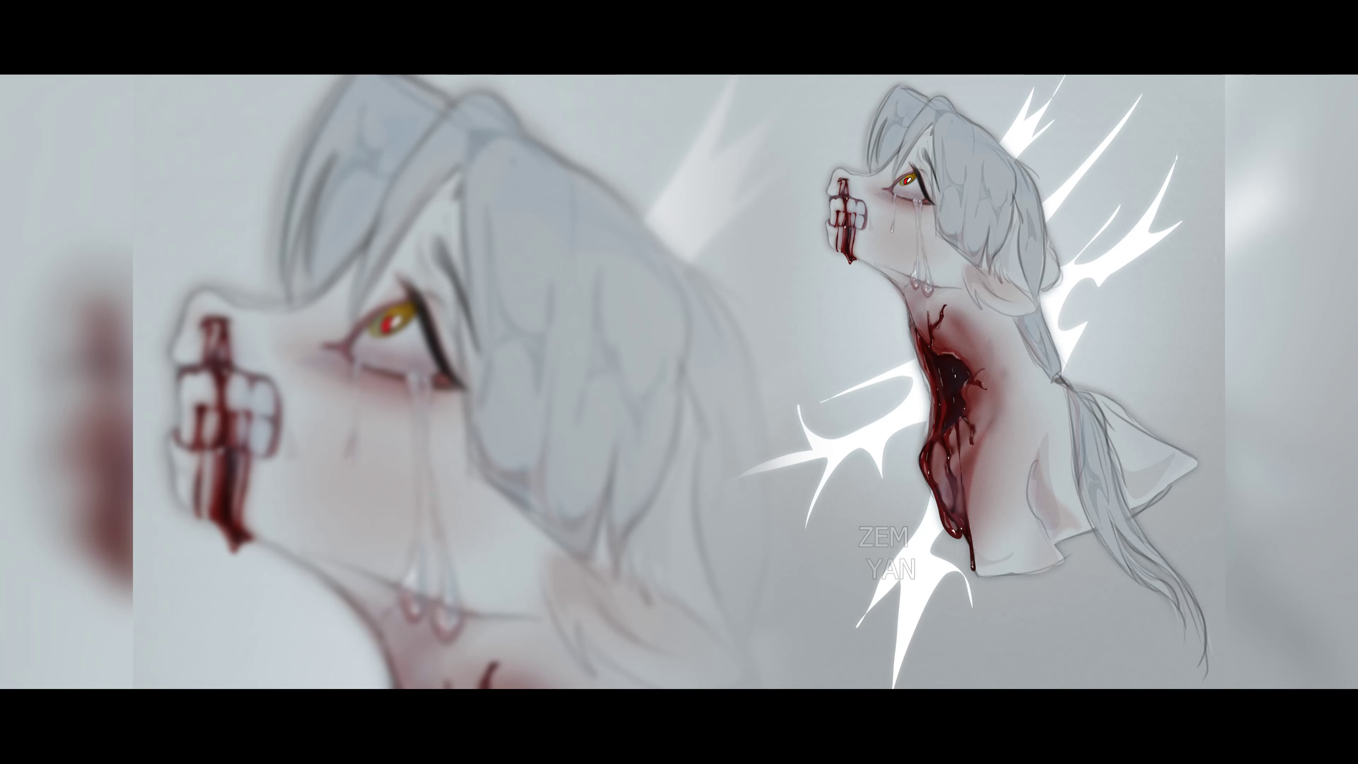